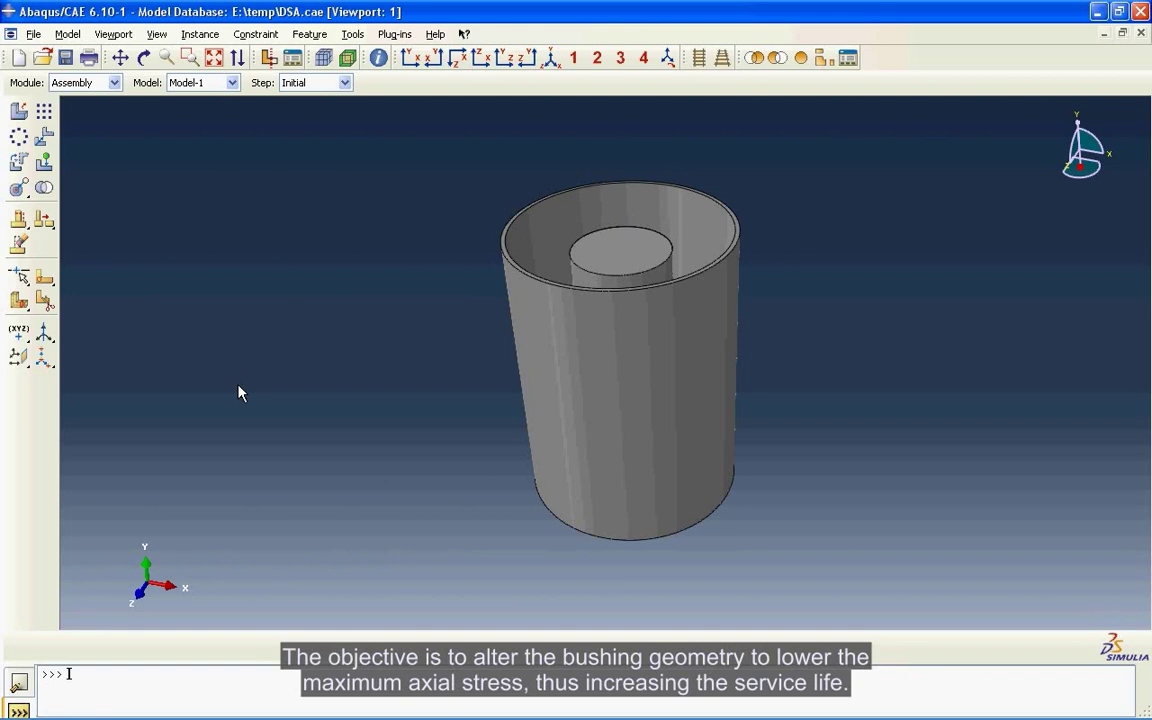
- Hide the cell of the outer steel tube so that the blue rubber bushing is exposed
left_click(144, 57)
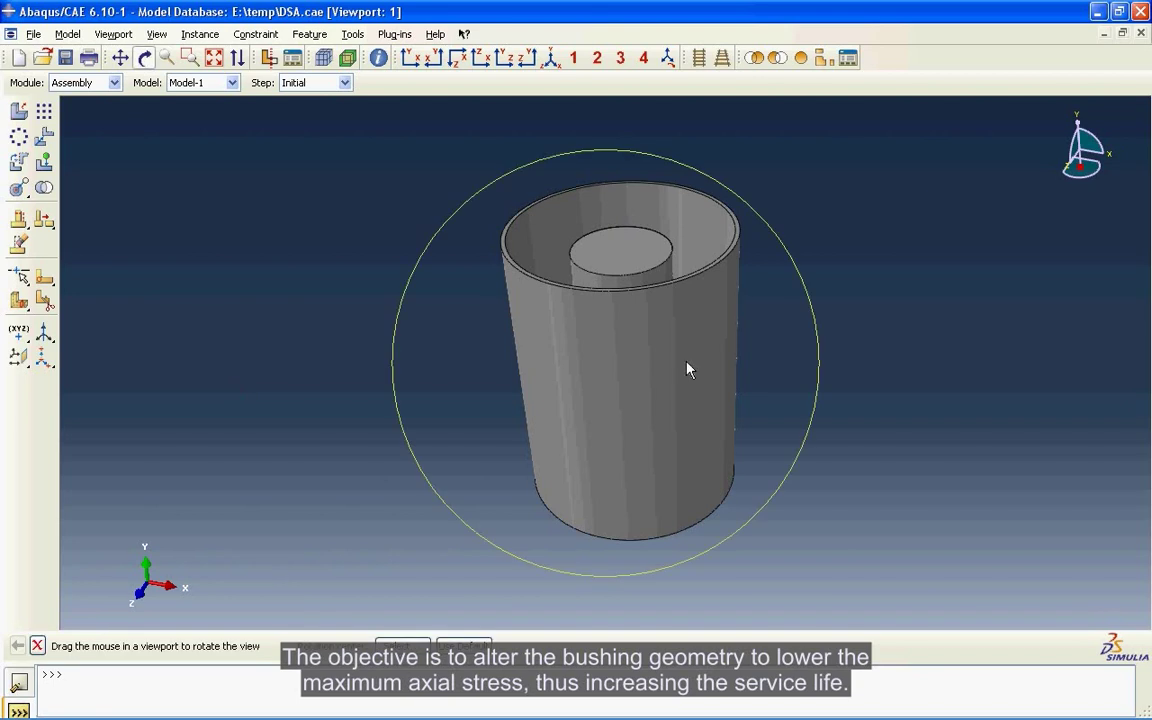
left_click_drag(689, 370, 678, 404)
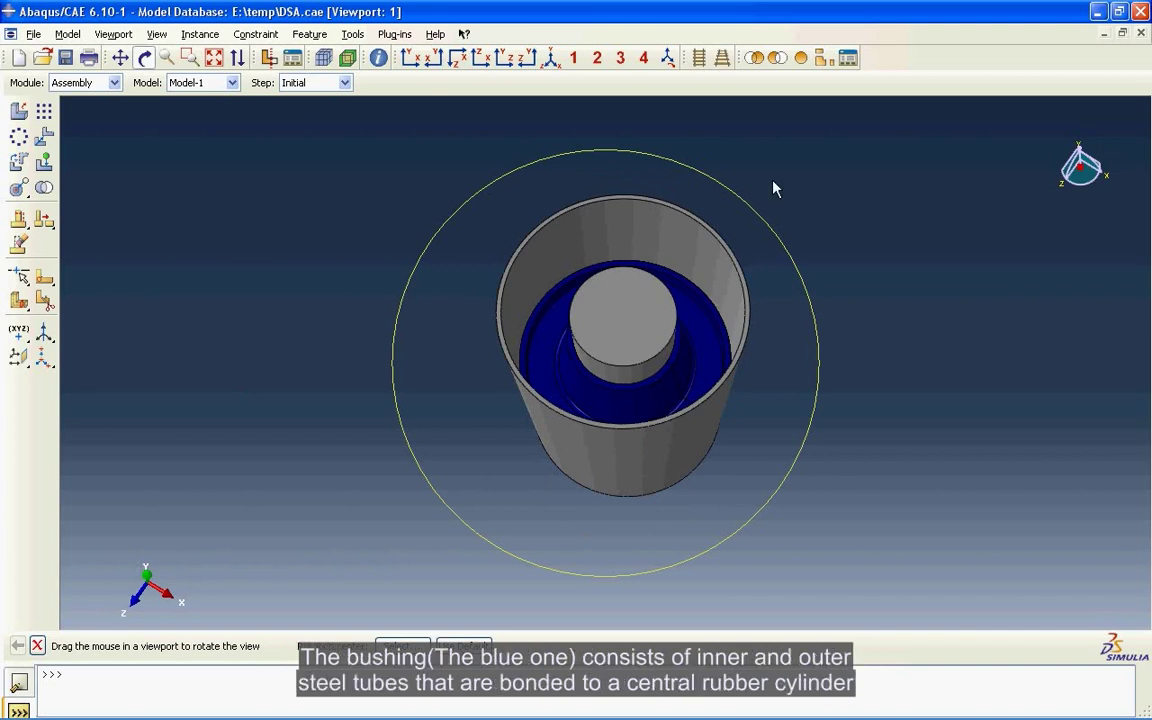
key("Escape")
left_click(778, 57)
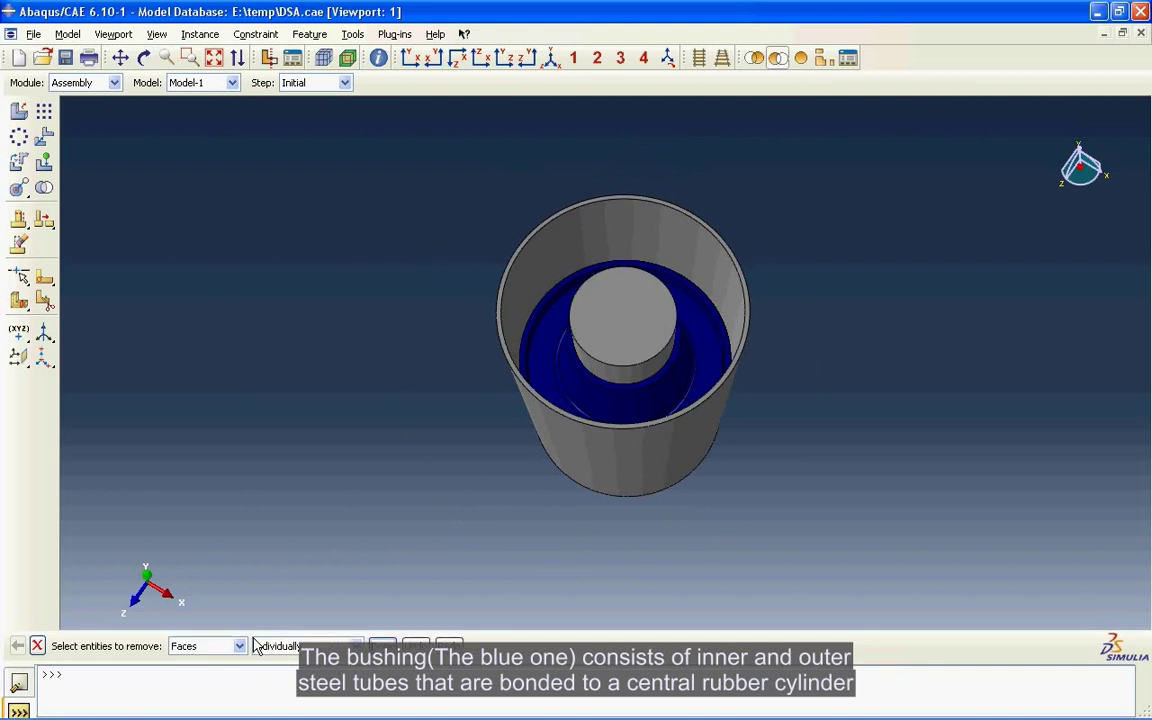
left_click(240, 645)
left_click(195, 605)
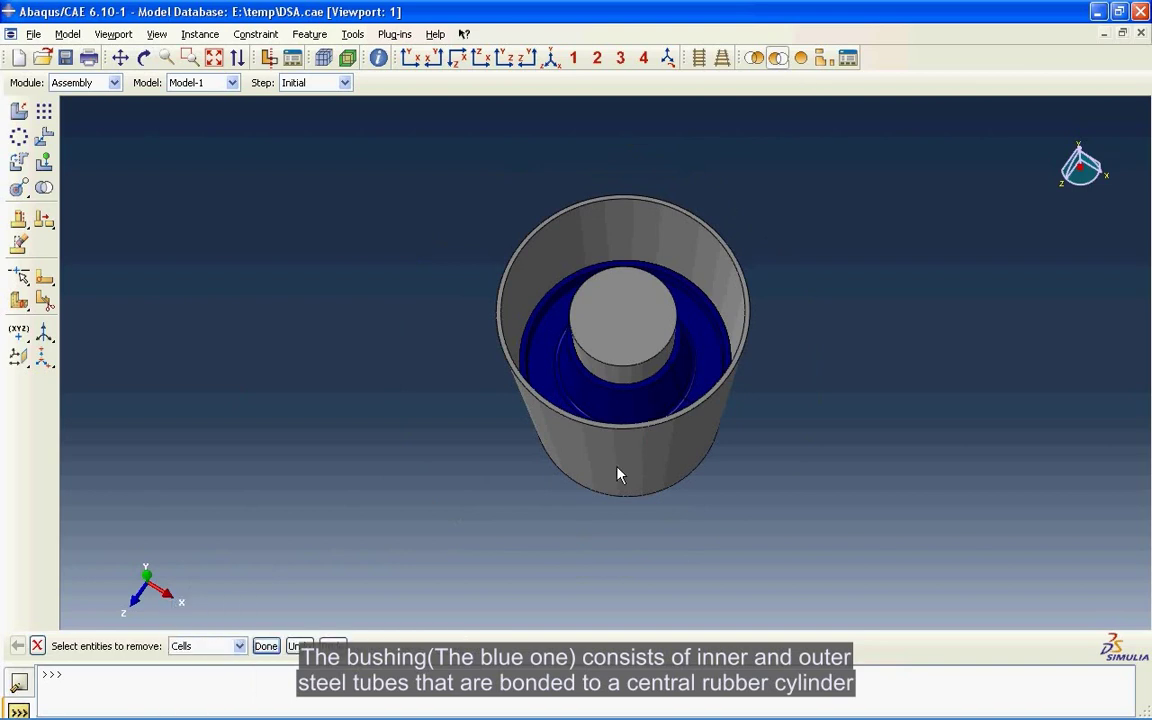
left_click(617, 470)
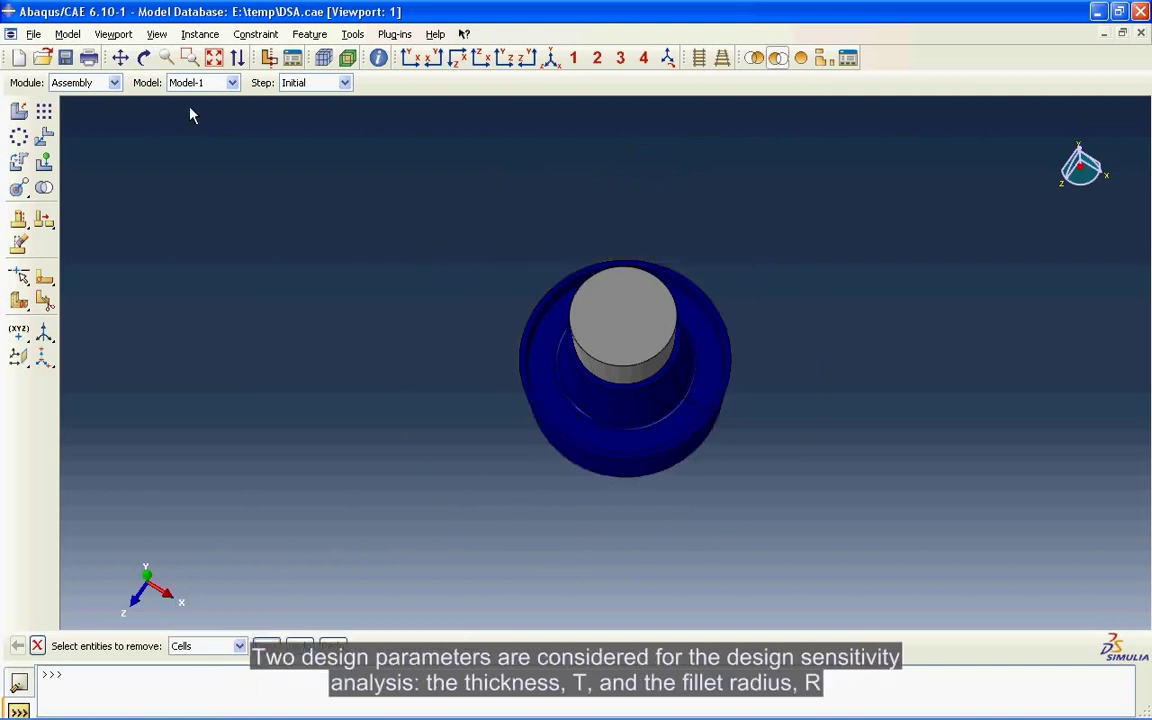
- Inspect the exposed rubber bushing at an angle and remove its cell from the display
left_click(144, 58)
left_click_drag(624, 377, 505, 323)
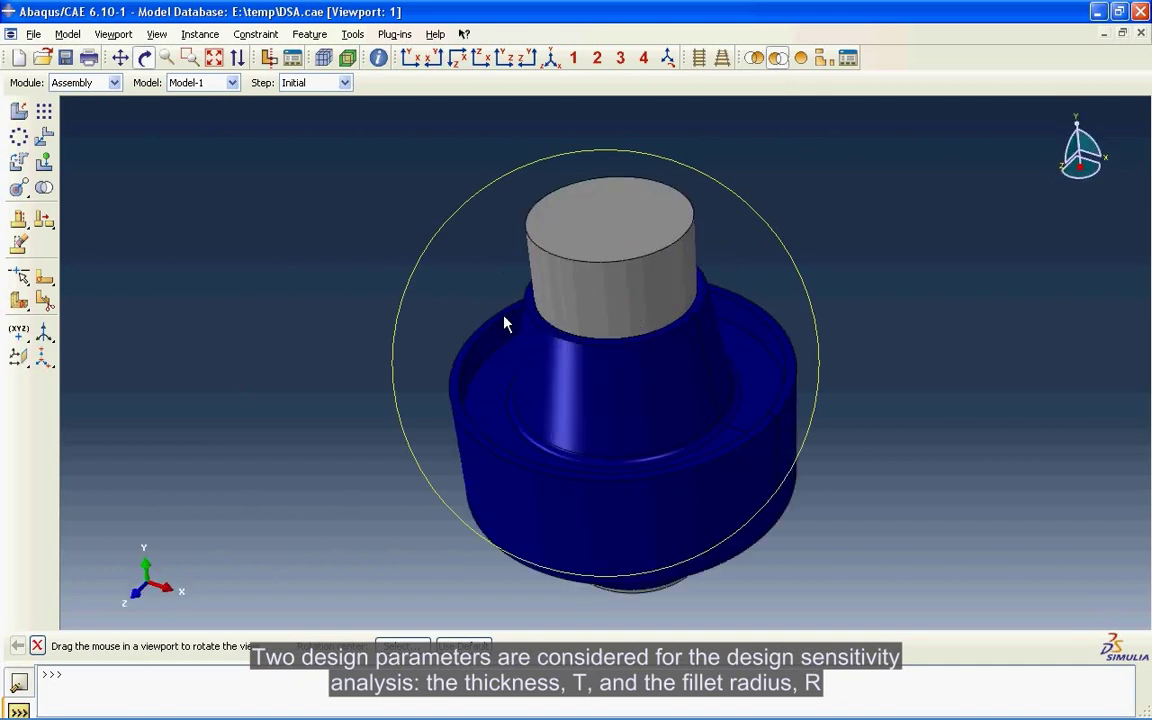
middle_click(505, 320)
scroll(505, 320, "up", 1)
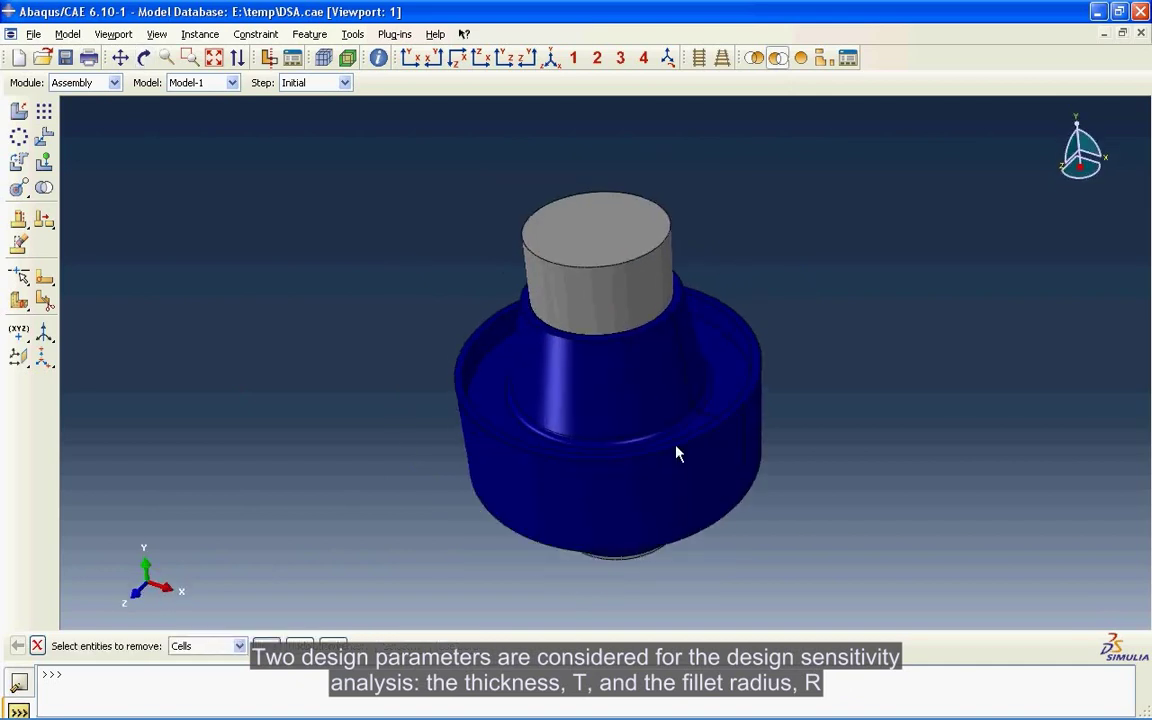
left_click(730, 468)
key("Escape")
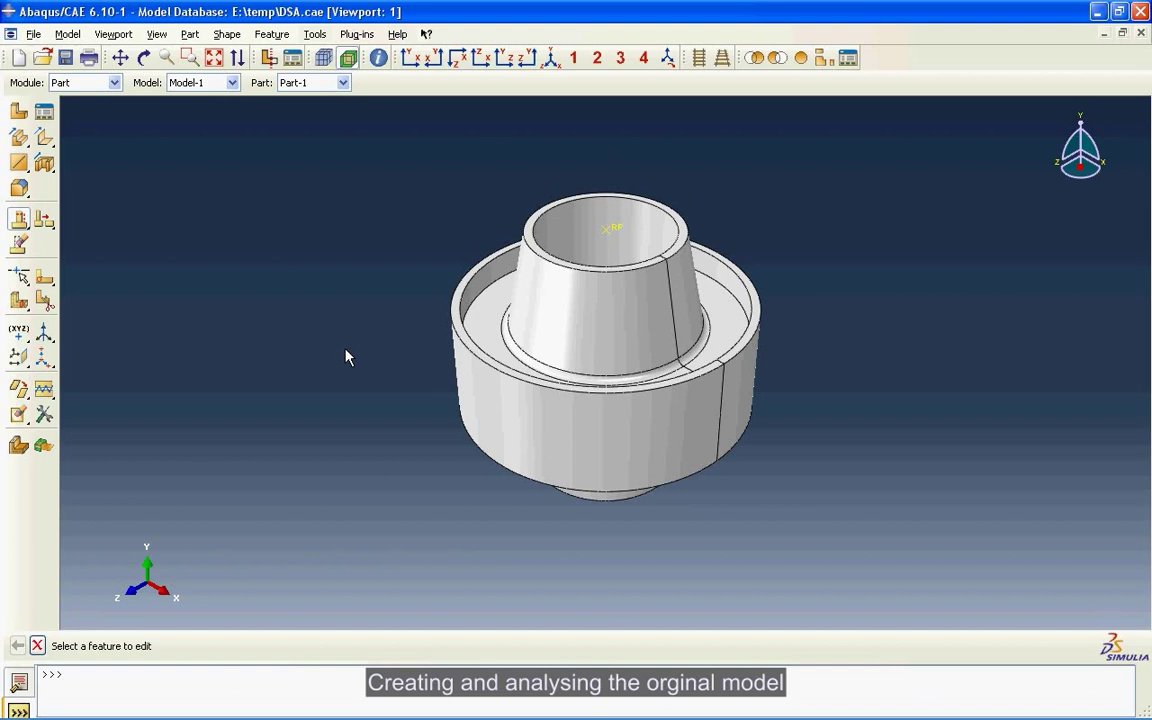
- Examine the section sketch of the bushing part's revolved feature without changing it
left_click(458, 408)
left_click(85, 331)
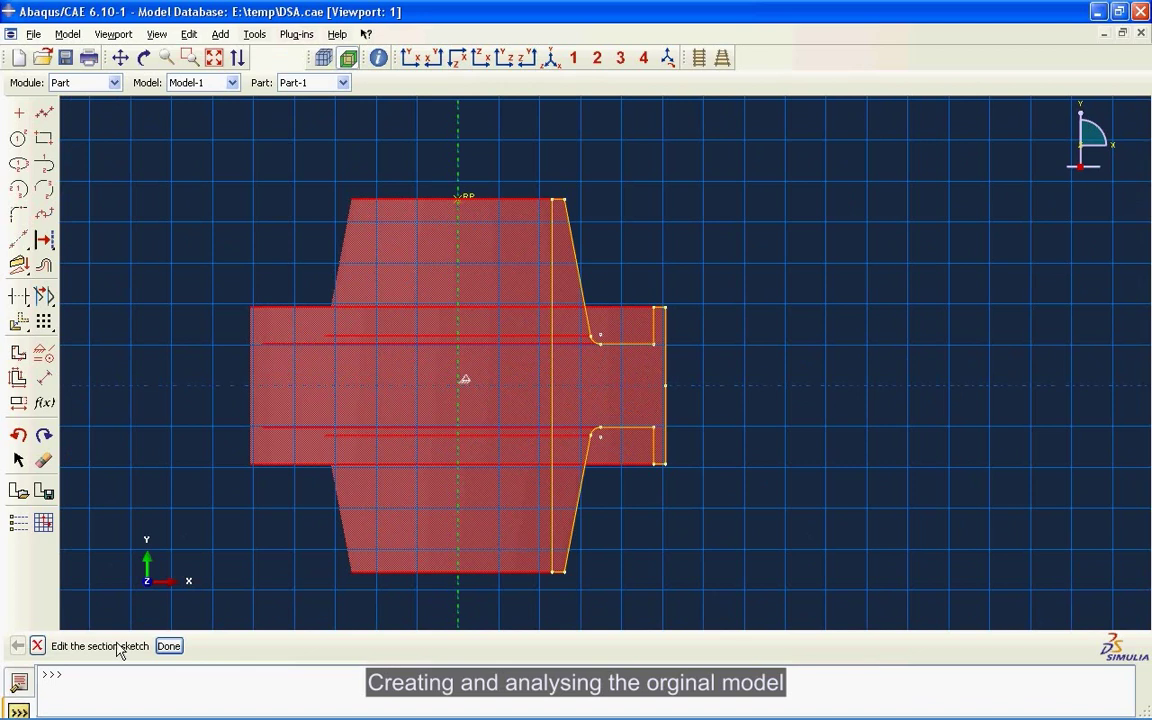
left_click(37, 645)
left_click(529, 395)
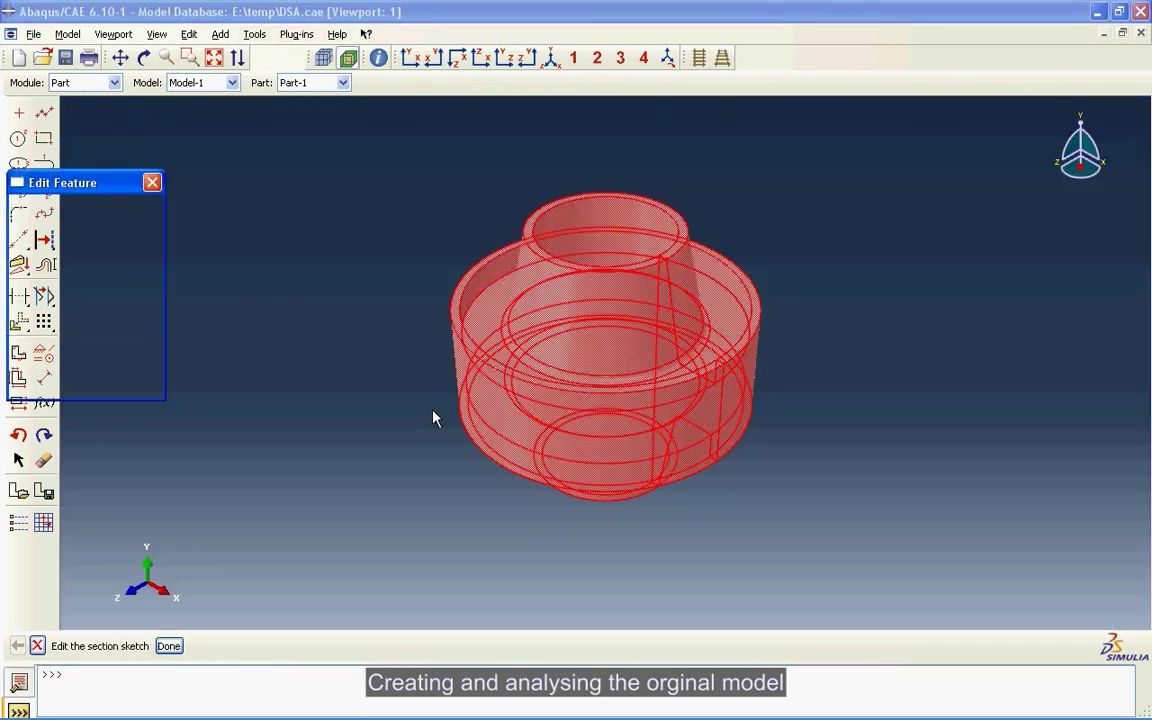
- Review the hyperelastic polynomial coefficients of Material-1 in the Property module without changing them
left_click(114, 83)
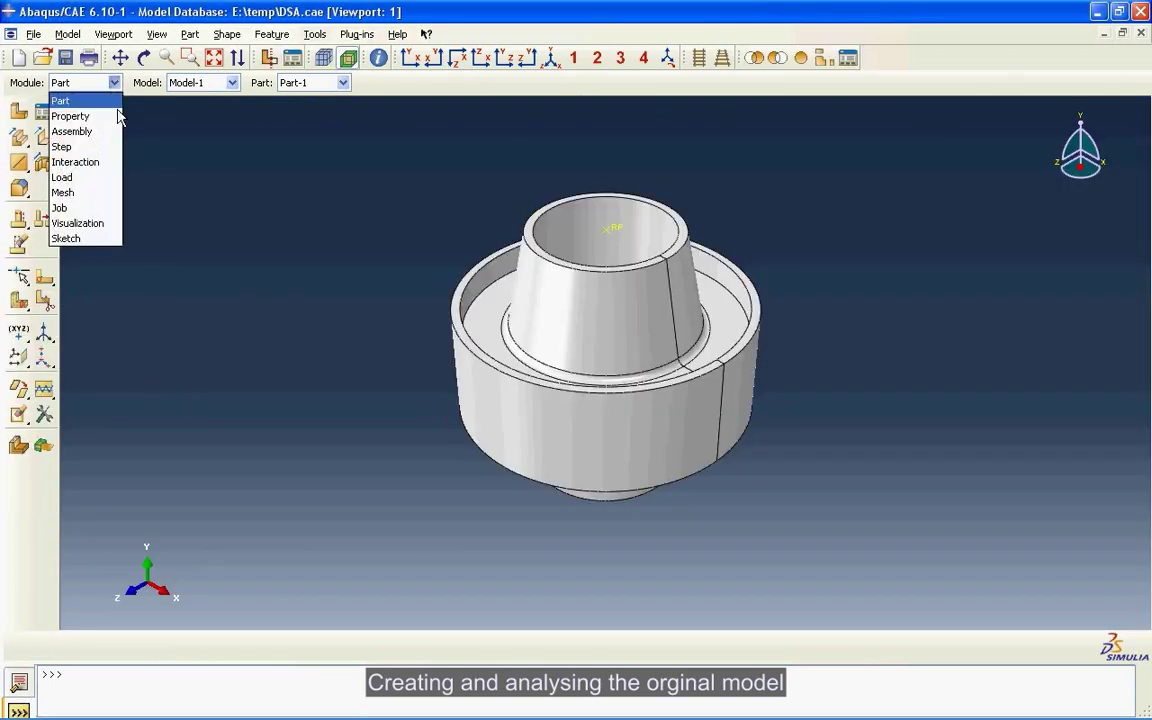
left_click(105, 117)
left_click(44, 111)
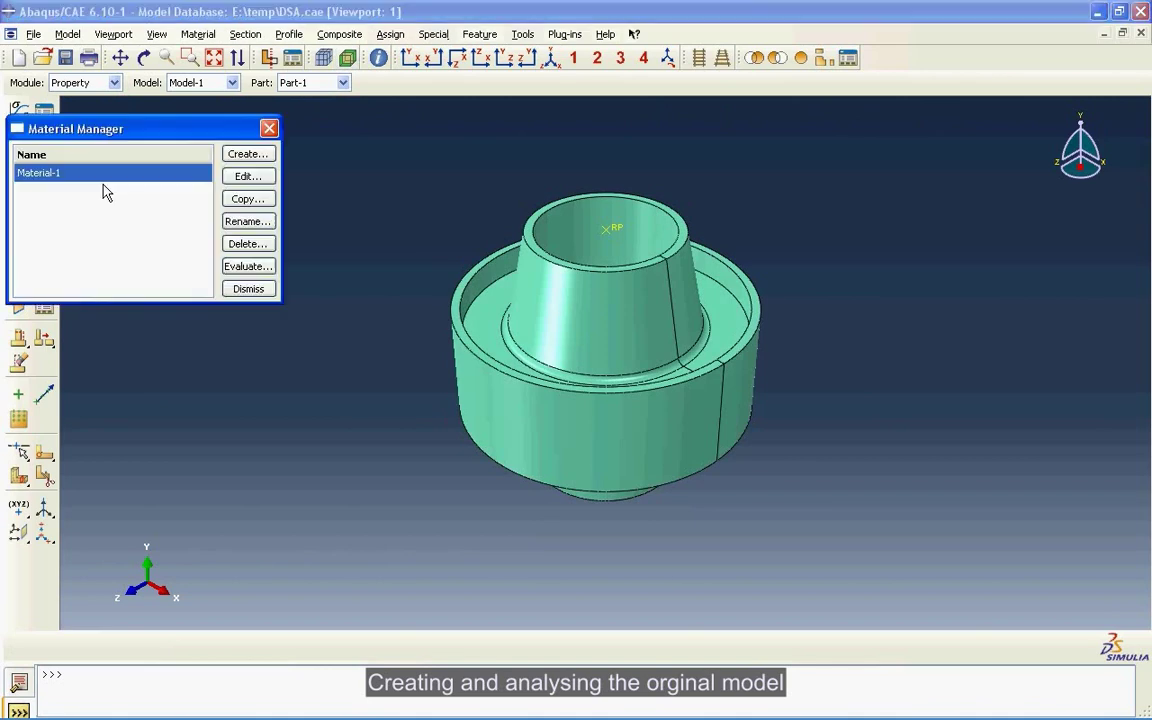
double_click(104, 176)
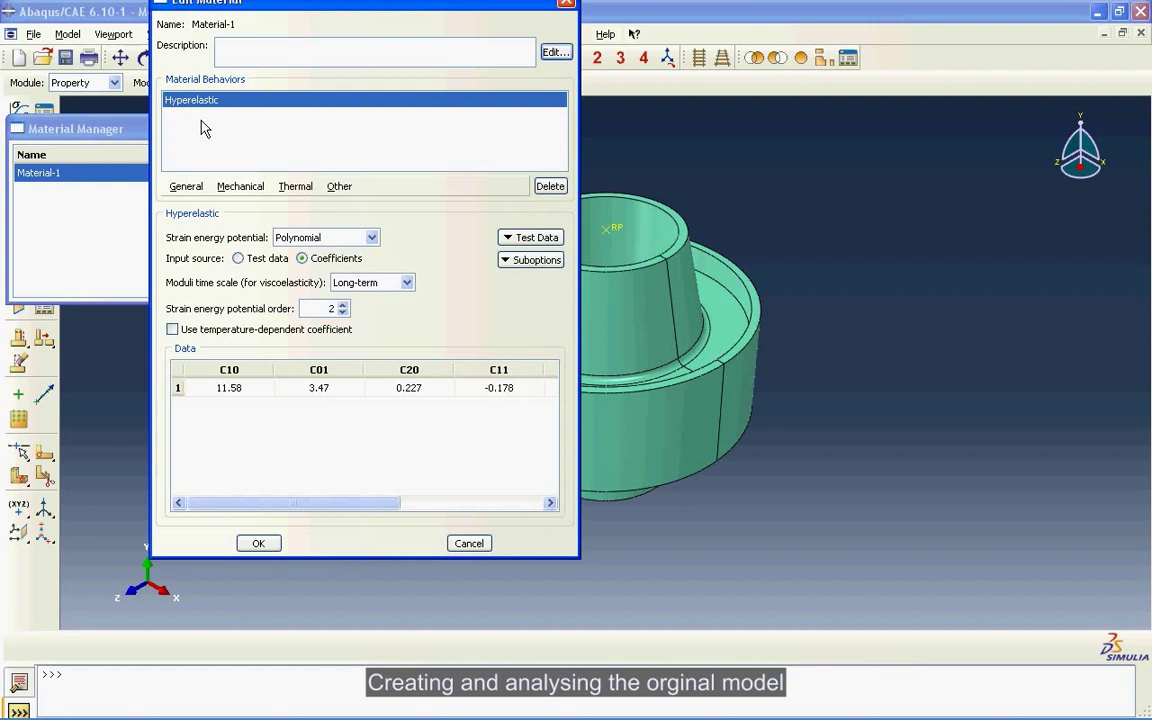
left_click_drag(360, 500, 403, 515)
left_click(477, 547)
left_click(472, 546)
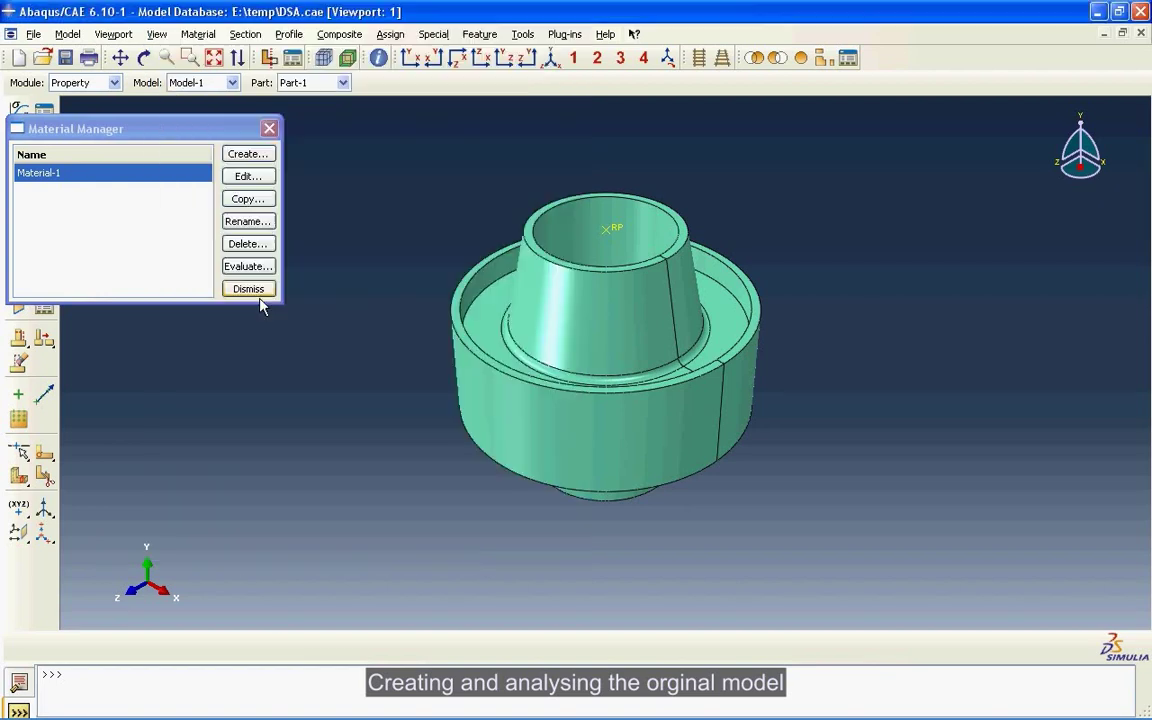
left_click(249, 289)
- View the bushing assembly and review the model's analysis steps in the Step Manager
left_click(114, 83)
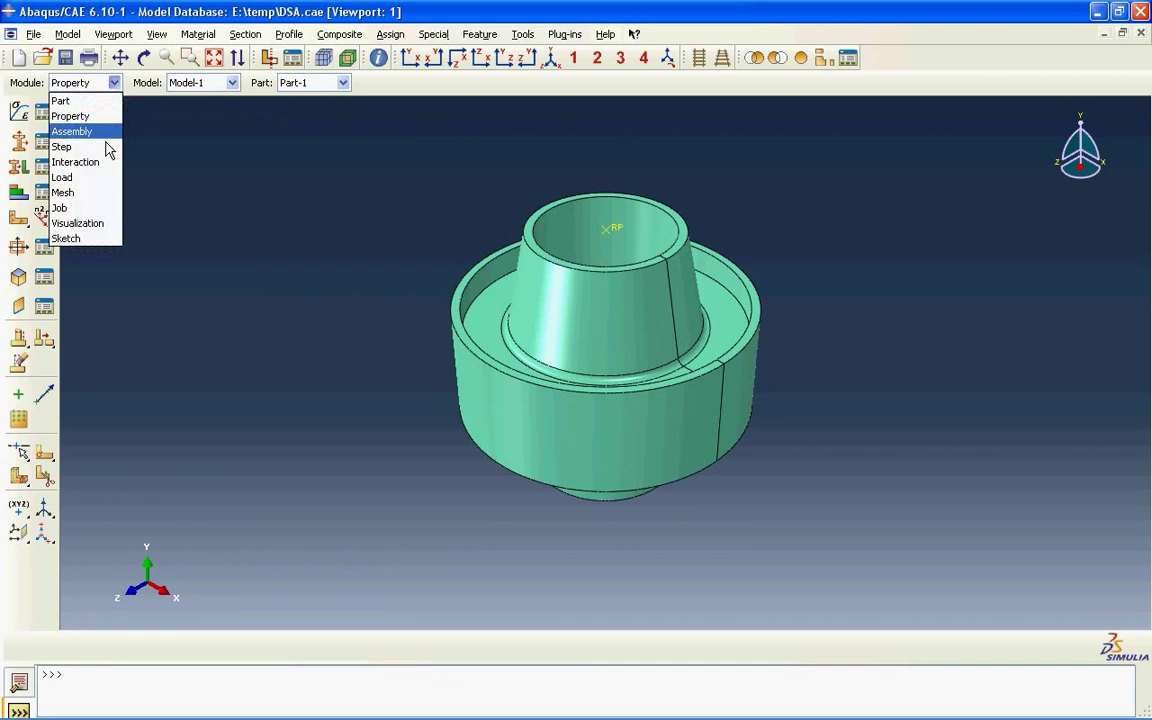
left_click(72, 131)
left_click(115, 83)
left_click(95, 150)
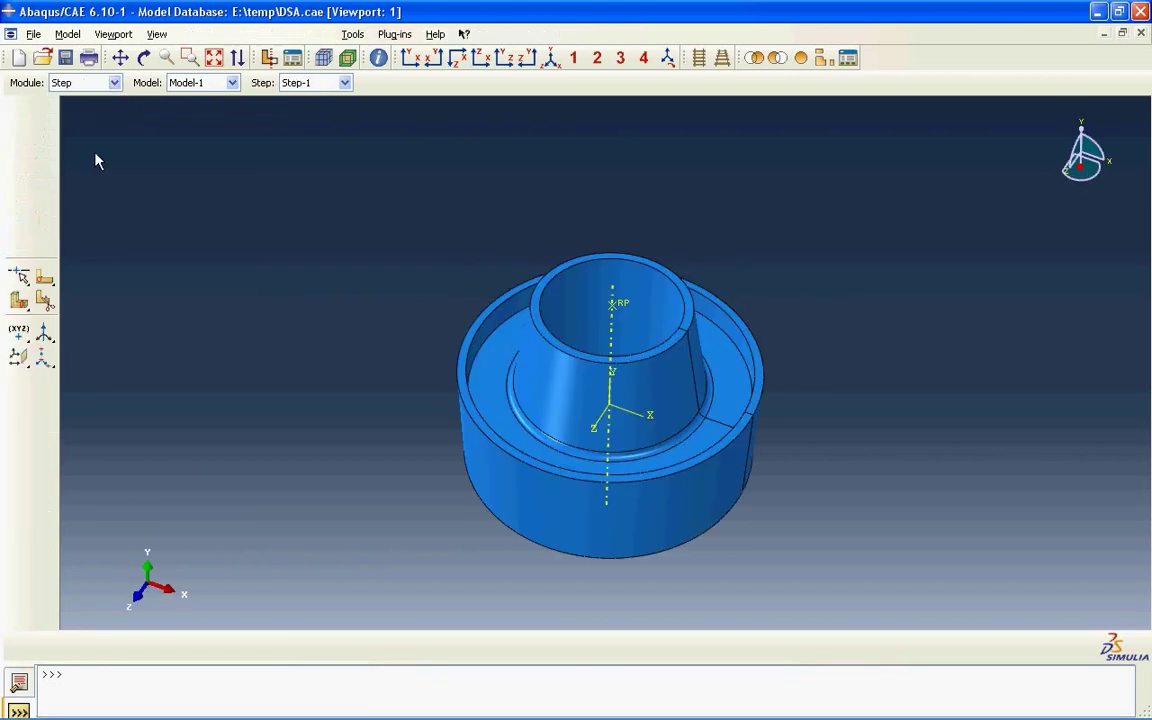
left_click(44, 112)
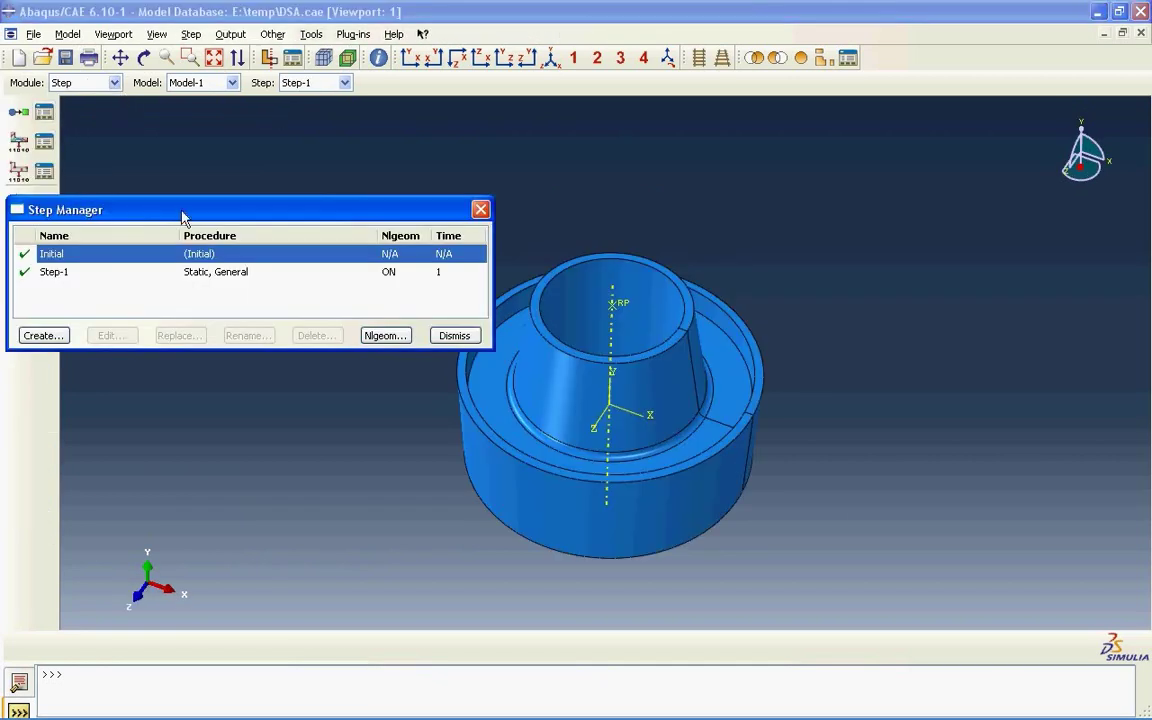
left_click(454, 336)
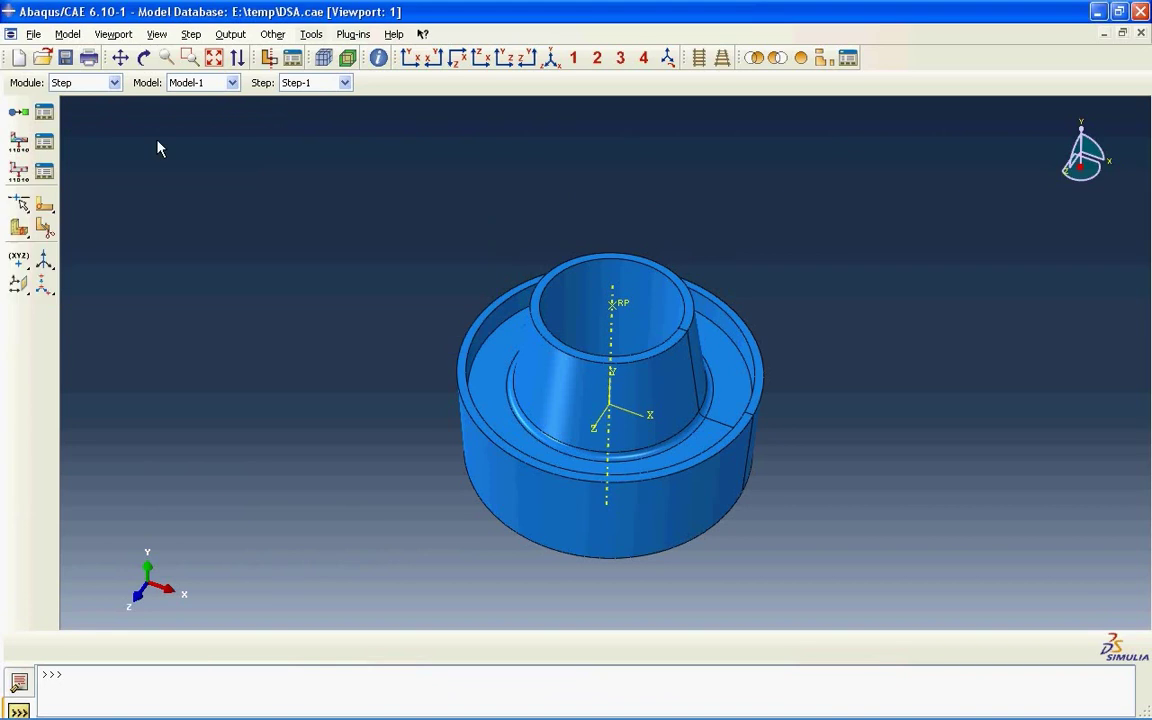
- Review the model's coupling constraint in the Interaction module's Constraint Manager
left_click(114, 82)
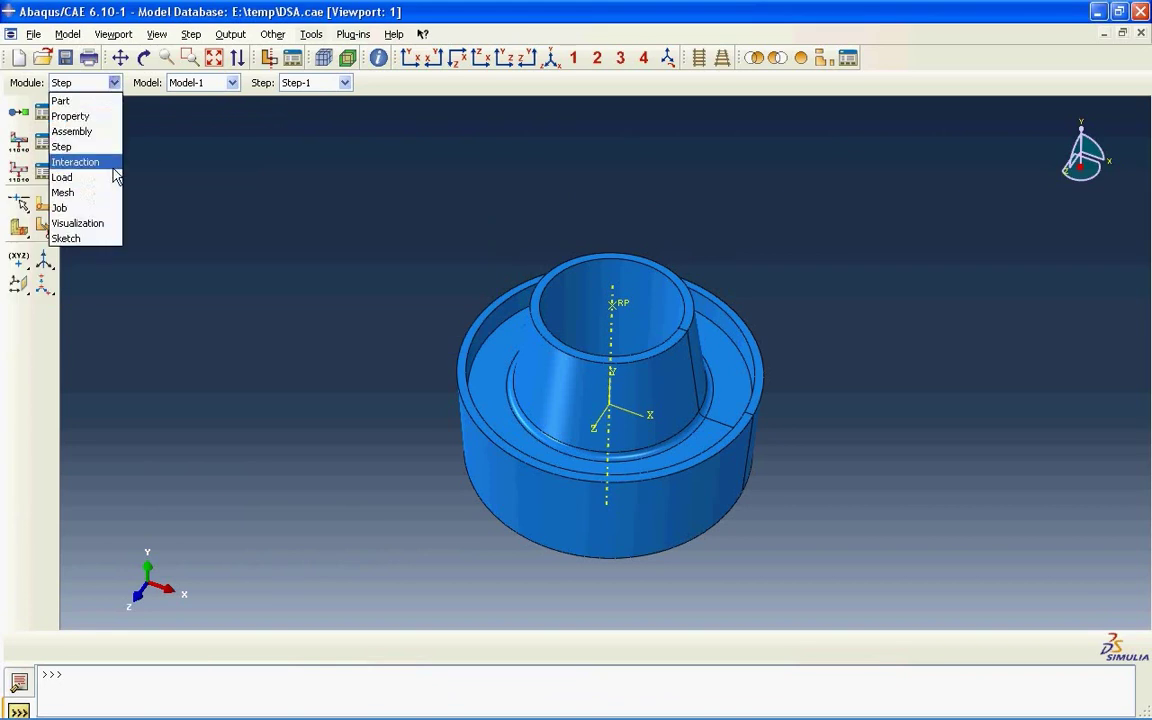
left_click(80, 162)
left_click(45, 172)
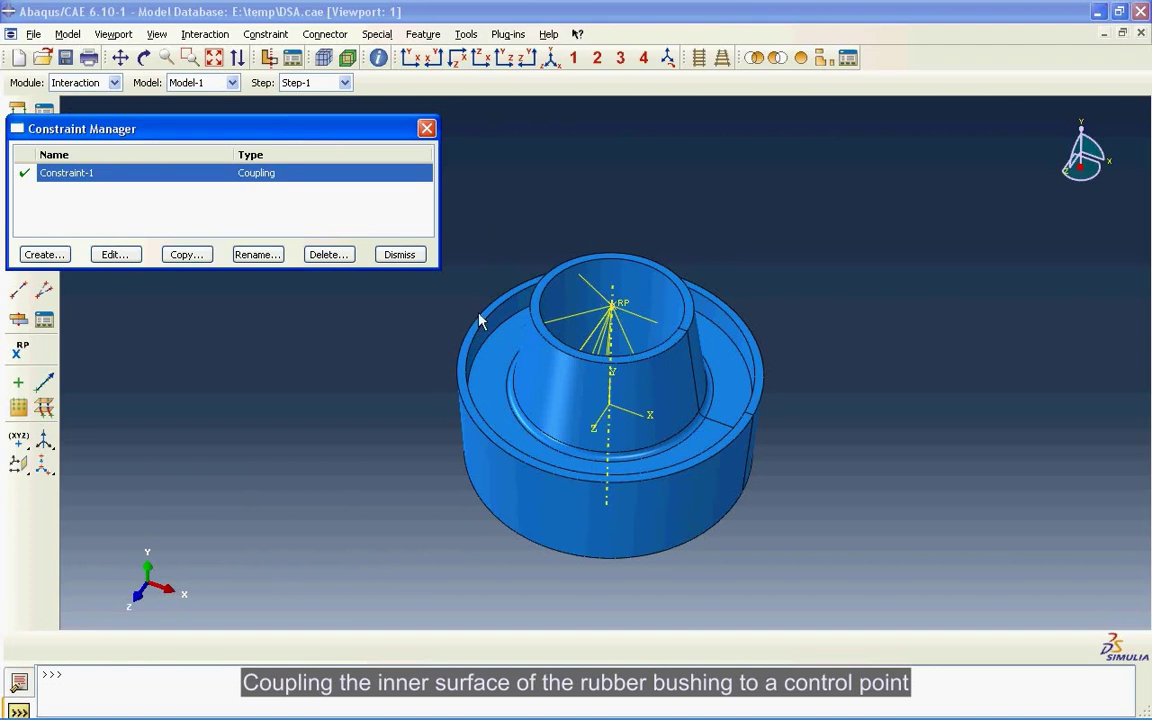
left_click(400, 255)
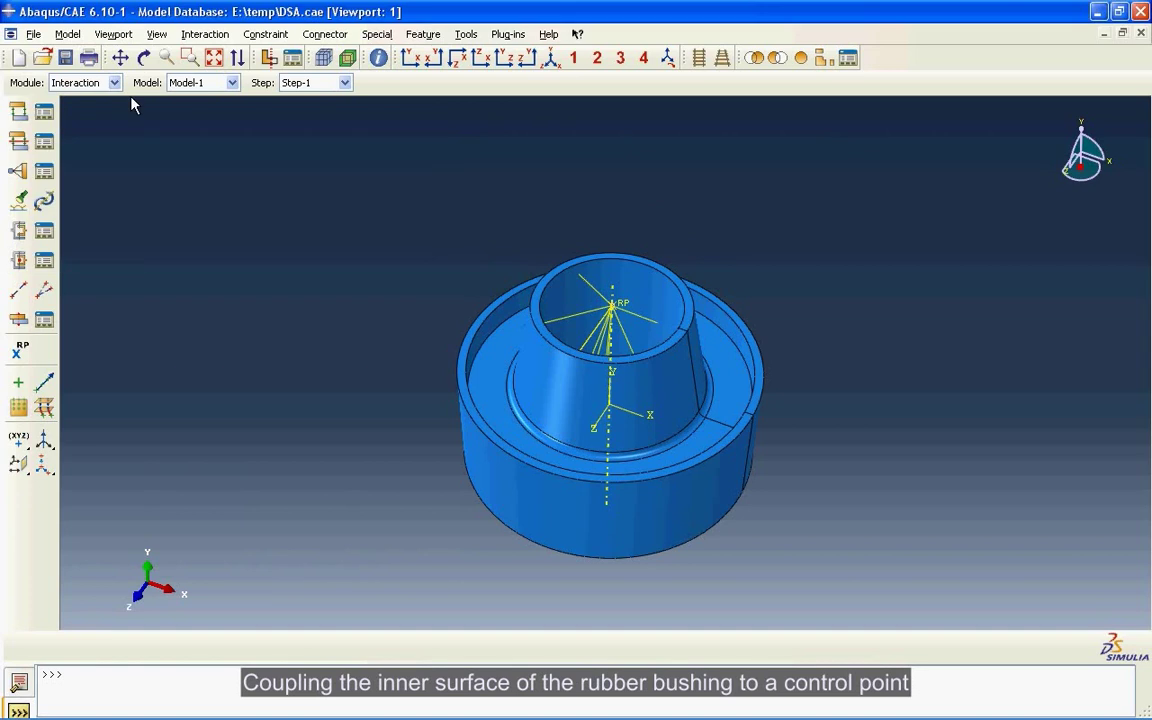
- Review the definition of the concentrated force Load-1 in the Load module without changing it
left_click(114, 83)
left_click(62, 177)
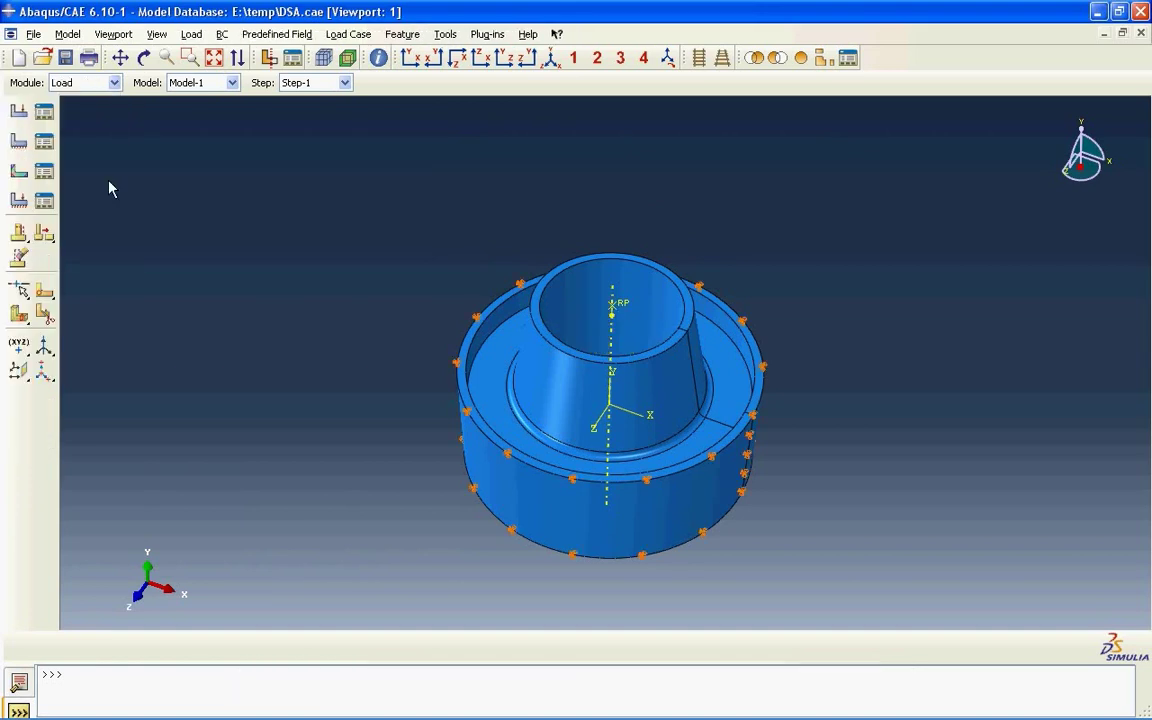
left_click(44, 112)
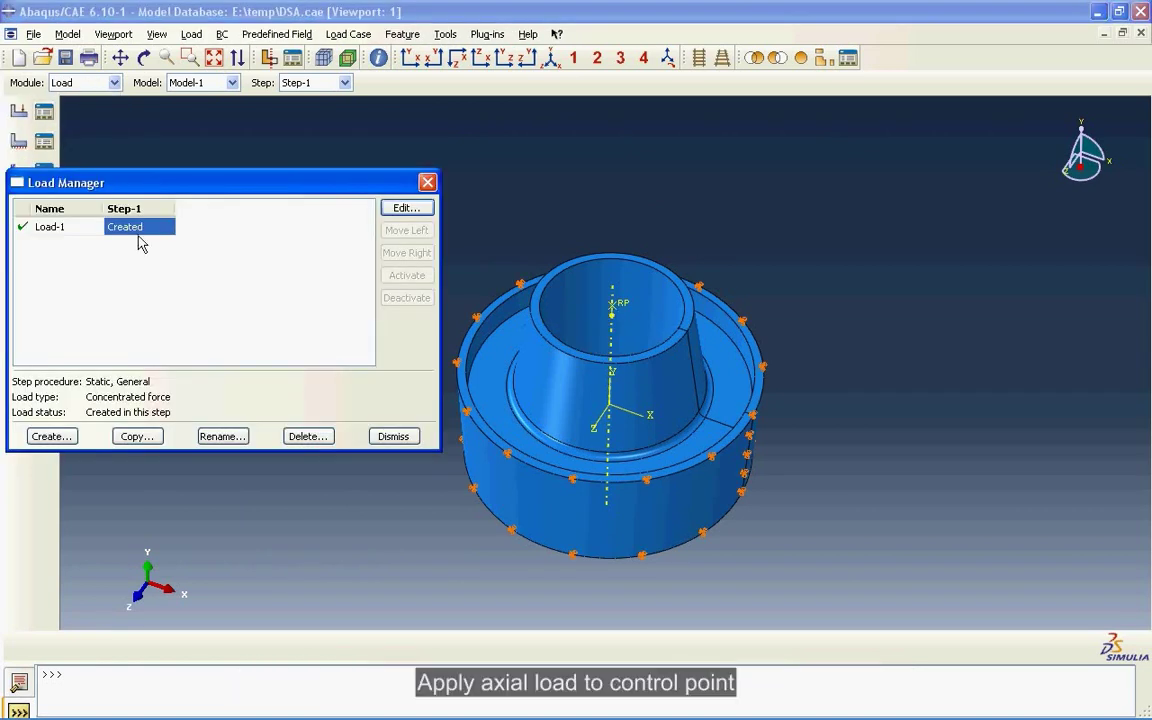
double_click(139, 238)
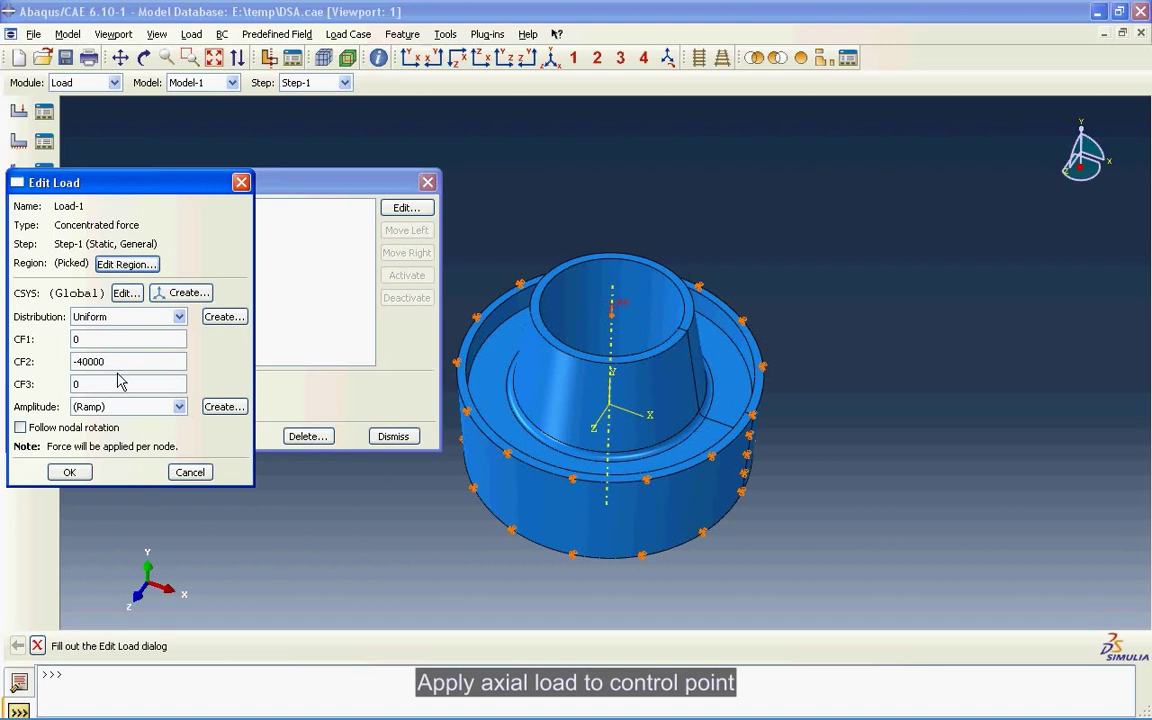
left_click(190, 473)
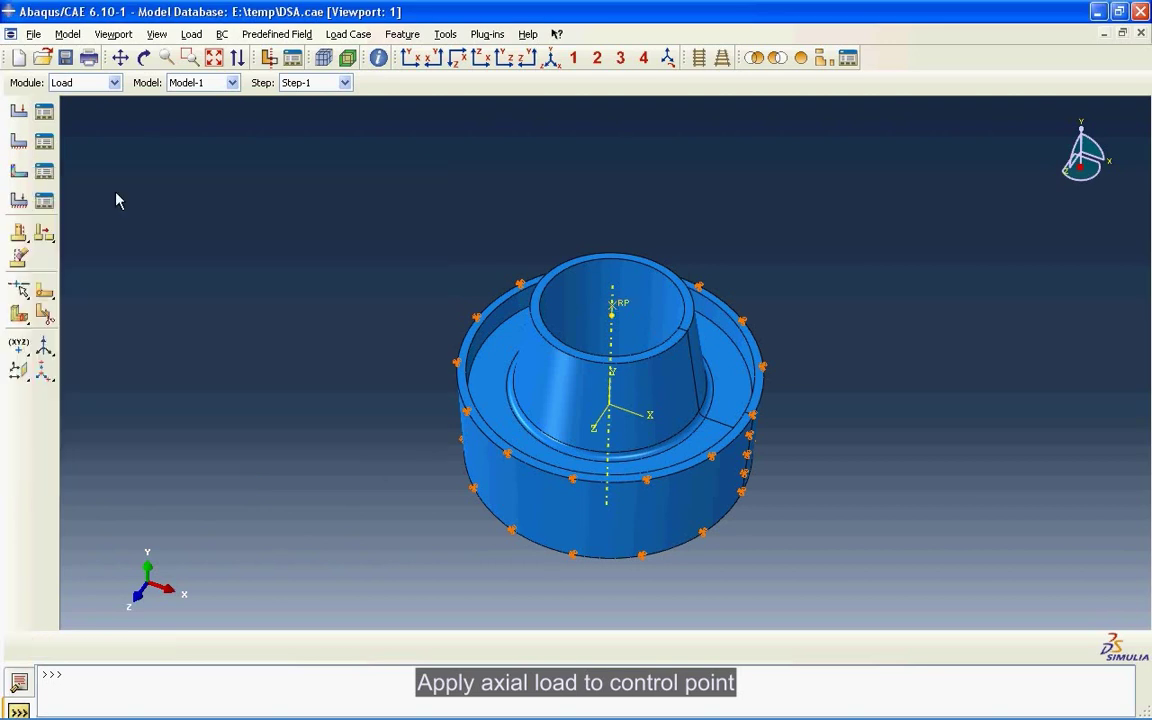
- Review the displacement boundary condition BC-1 on the bushing's outer surface and keep its settings
left_click(44, 141)
double_click(207, 308)
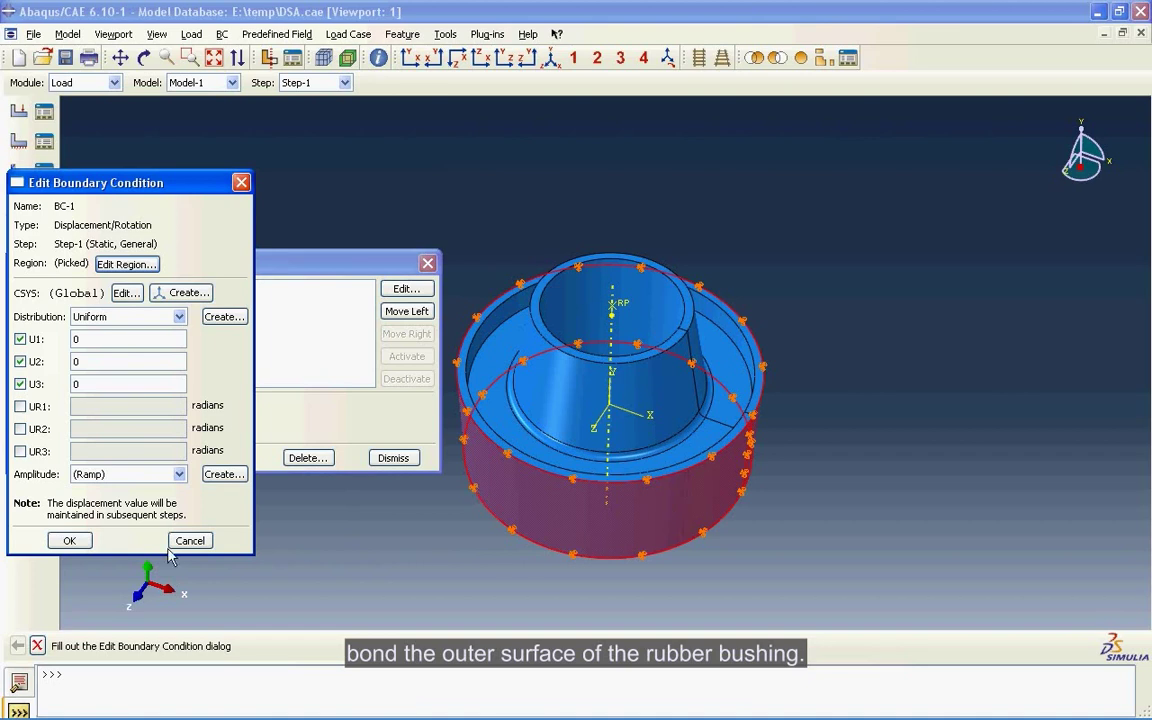
left_click(69, 540)
left_click(392, 457)
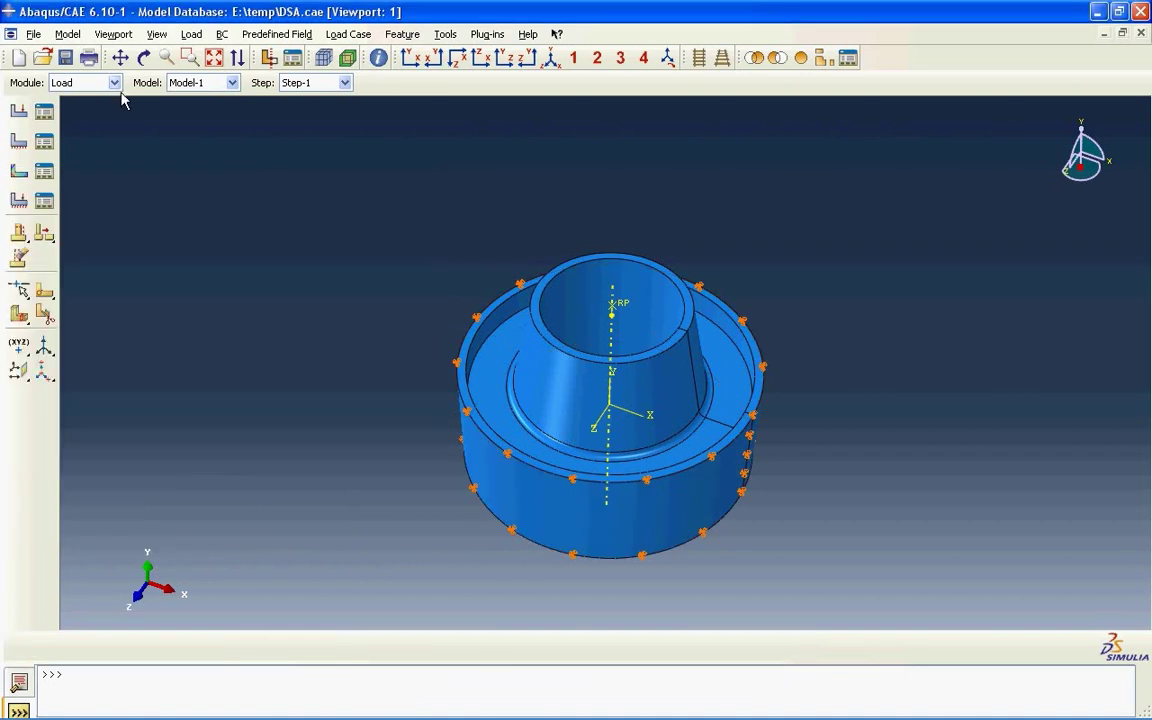
- Examine the bushing assembly's mesh up close in the Mesh module
left_click(114, 83)
left_click(87, 195)
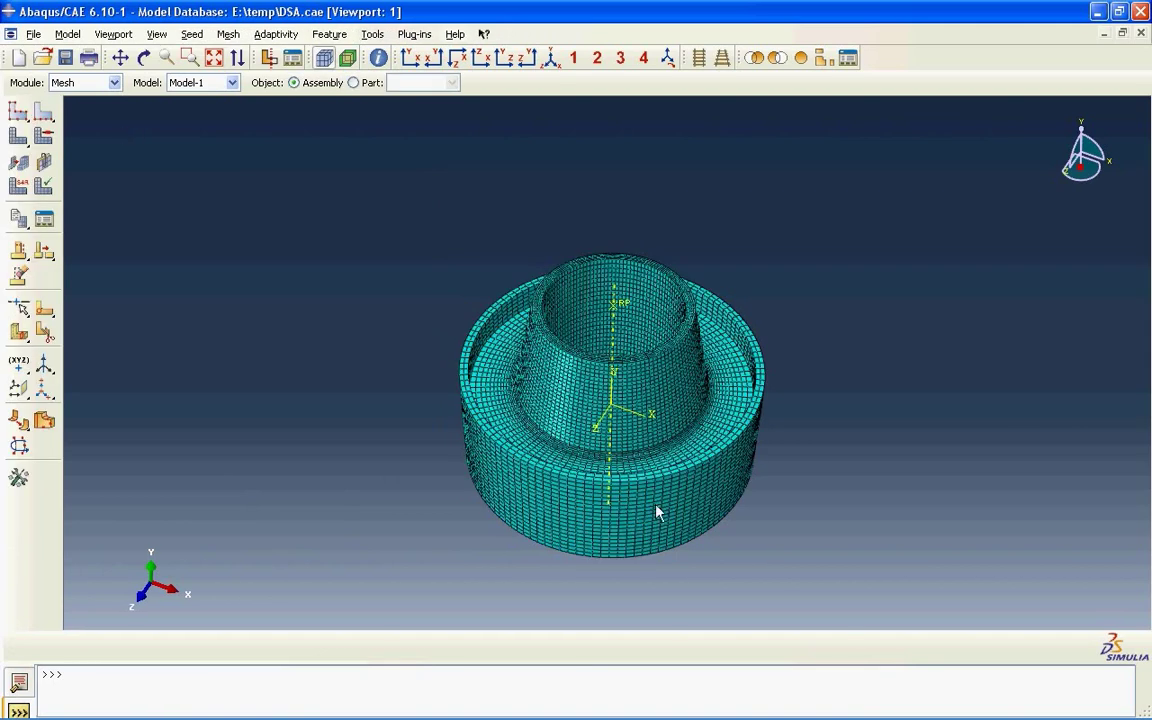
left_click(216, 60)
scroll(895, 403, "up", 3)
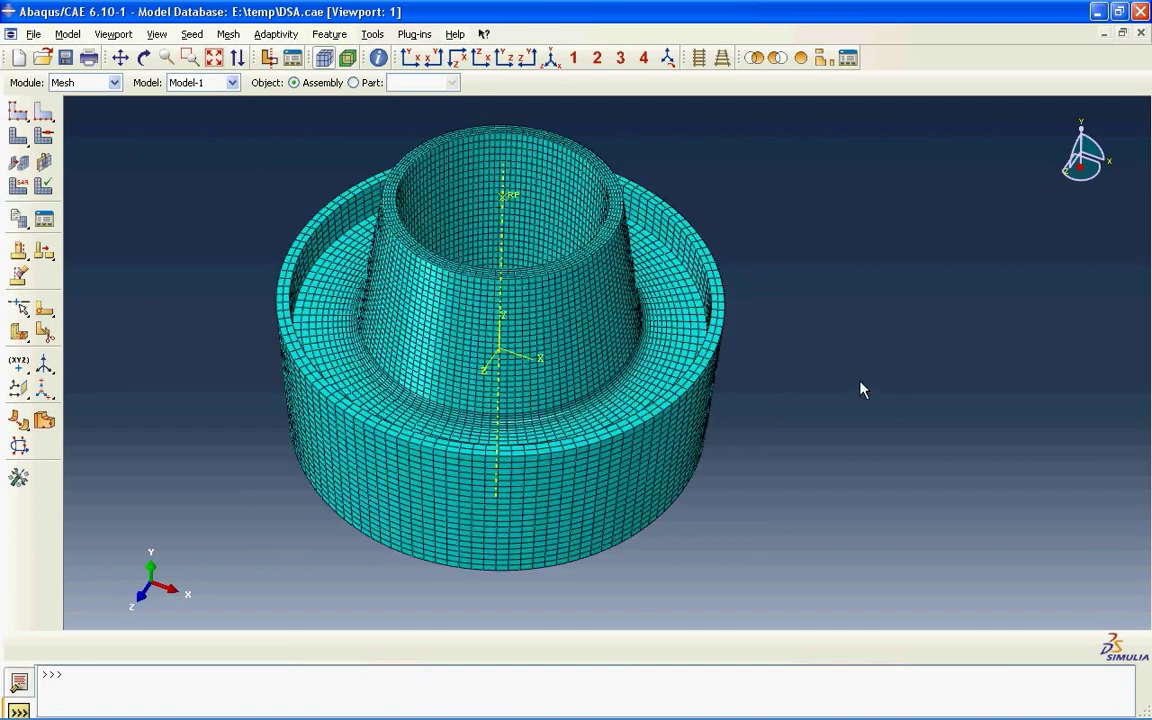
scroll(861, 383, "up", 1)
scroll(641, 398, "up", 1)
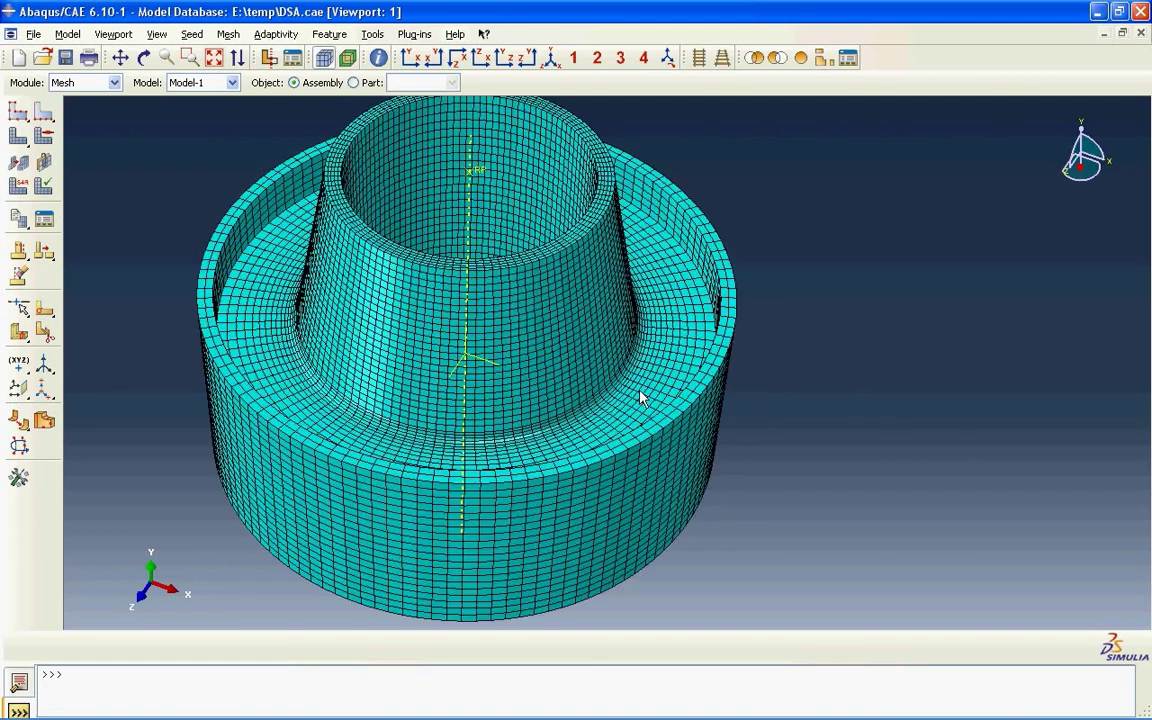
scroll(627, 384, "up", 1)
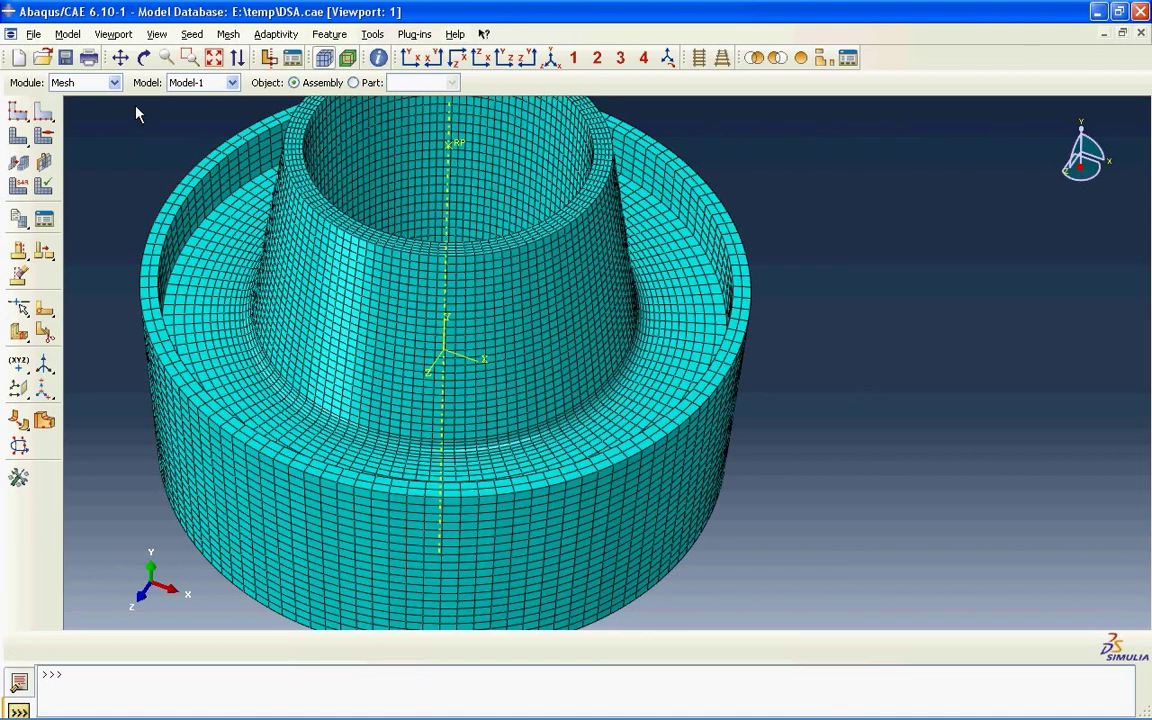
- Switch to the Job module and open the Job Manager
left_click(114, 82)
left_click(60, 207)
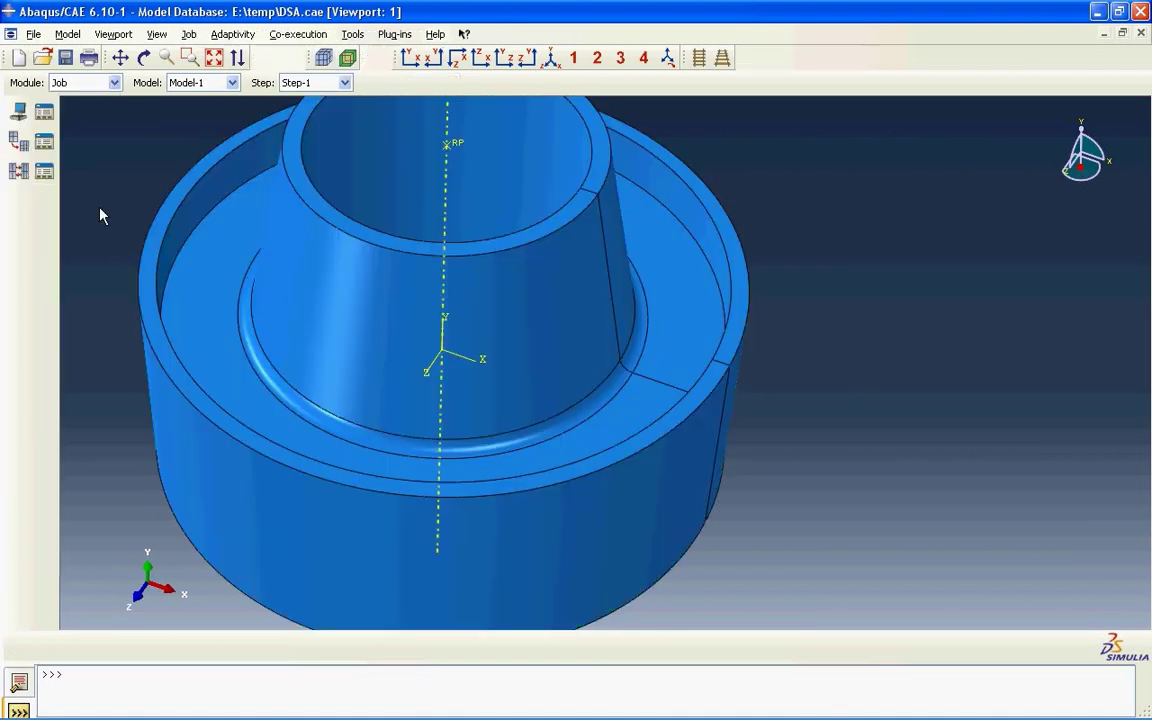
left_click(44, 112)
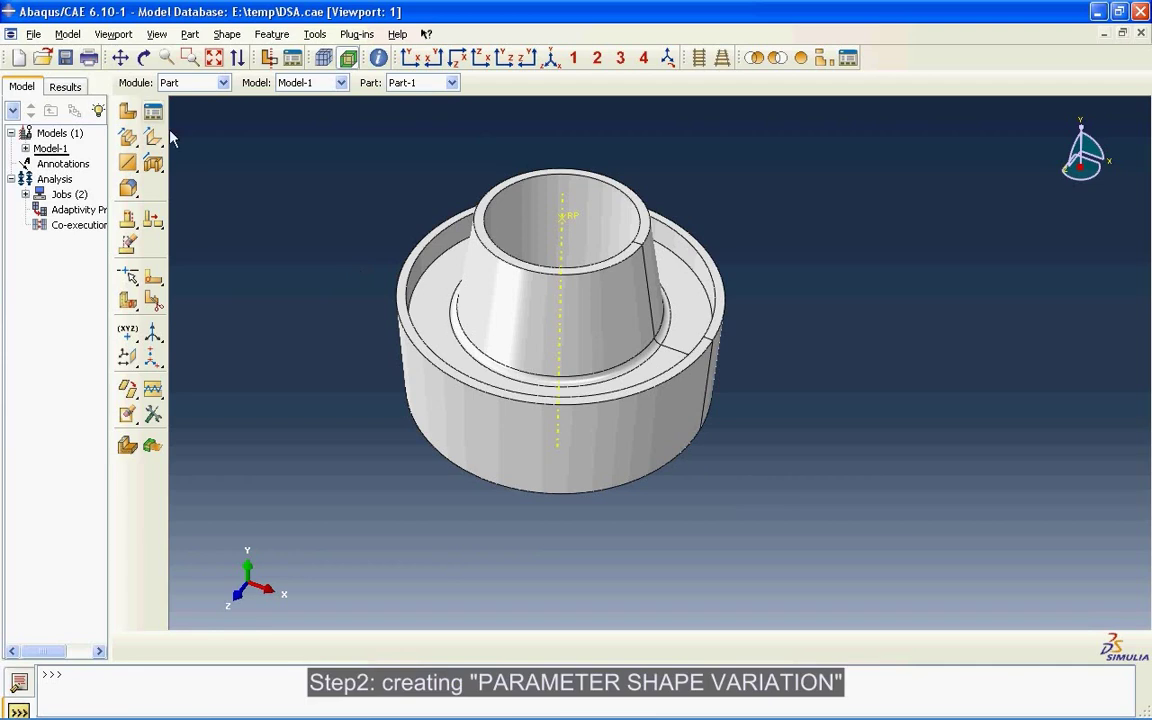
- Copy Model-1 to a new model named Model-2 and keep Model-2 as the active model
left_click(68, 34)
mouse_move(141, 90)
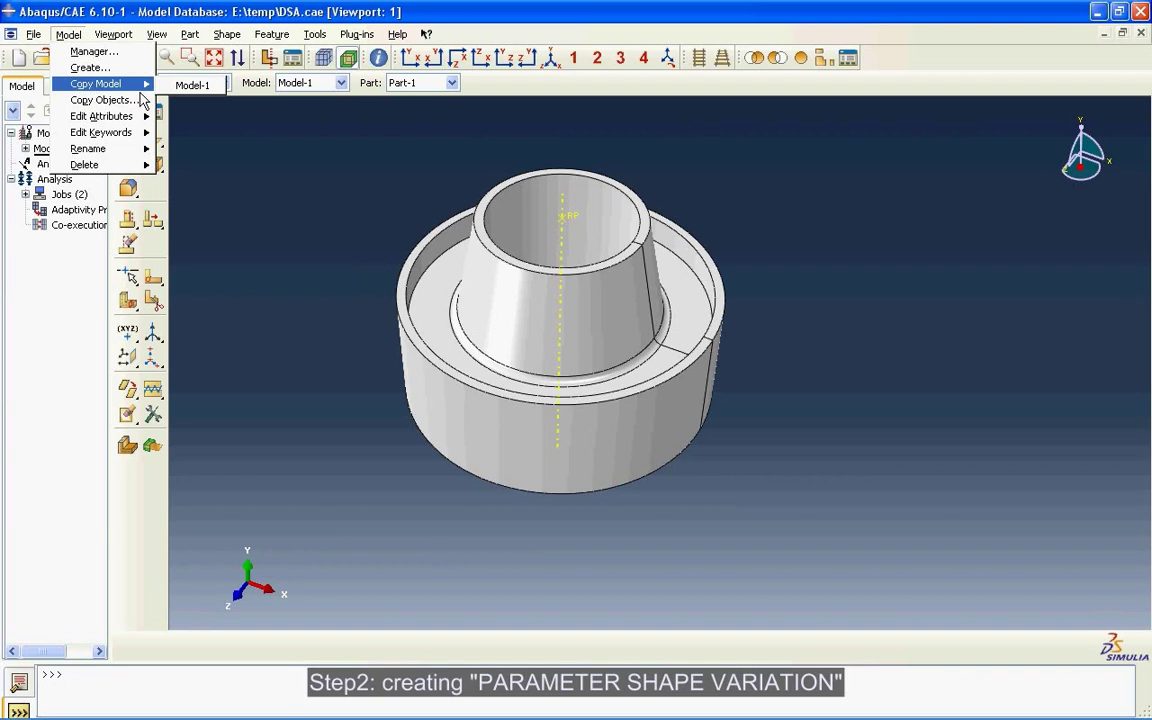
left_click(192, 85)
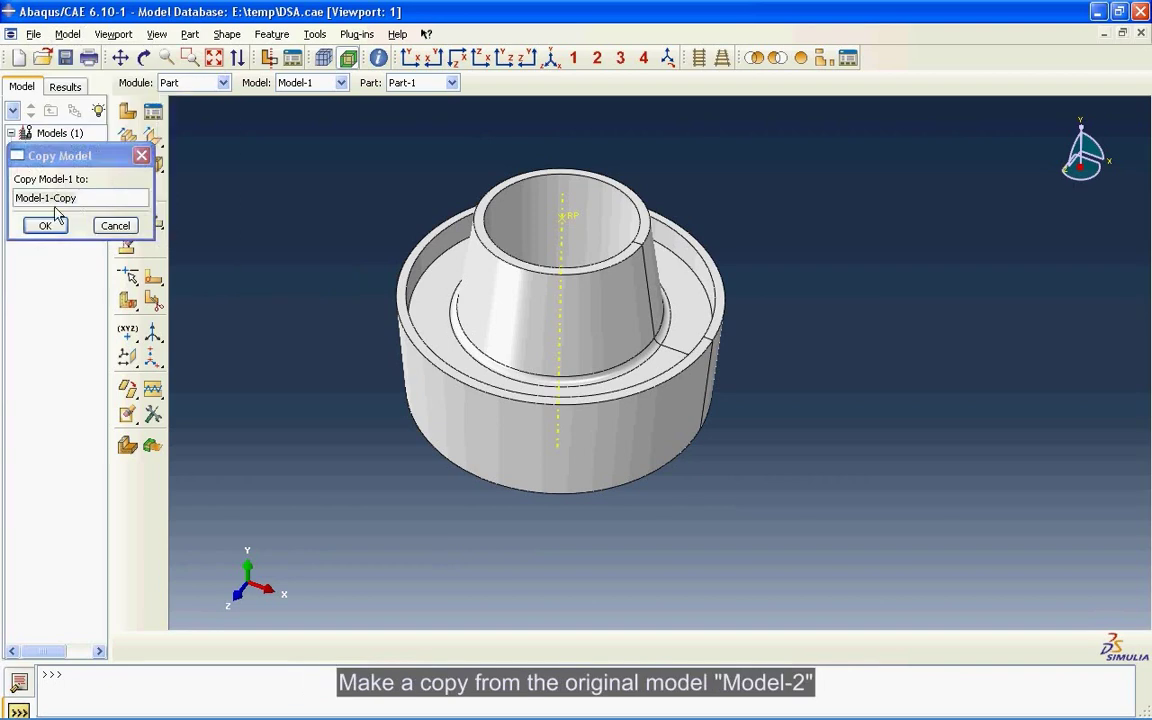
left_click_drag(46, 198, 78, 198)
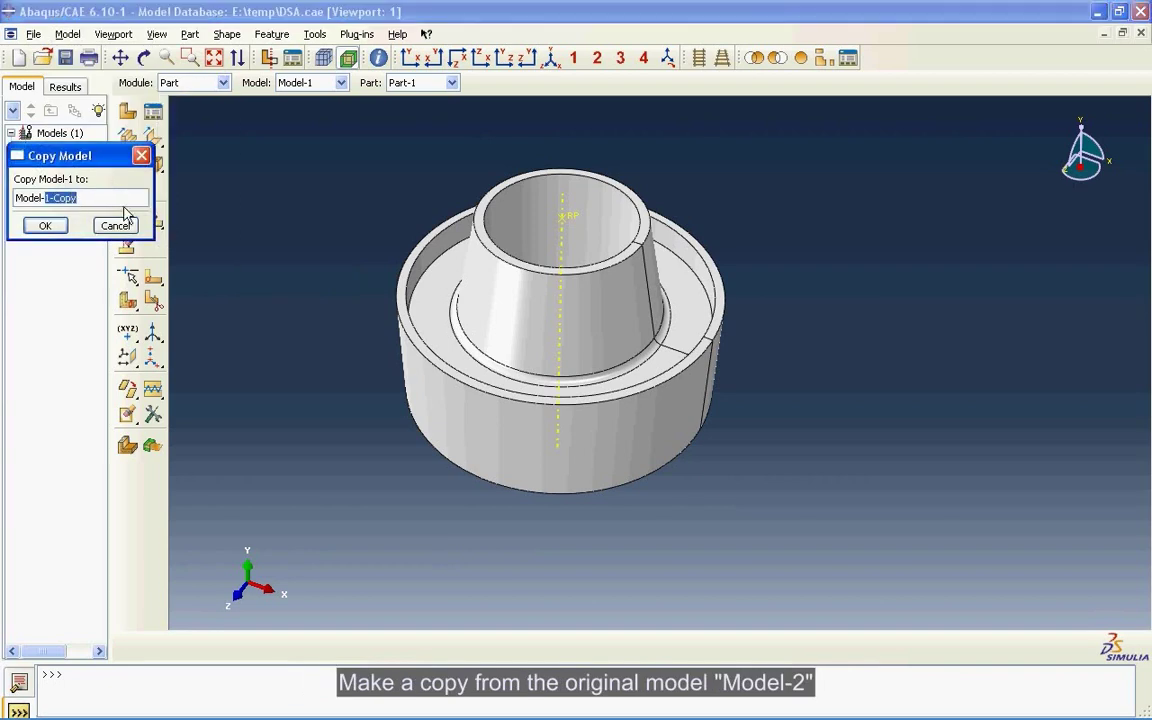
type("2")
left_click(45, 226)
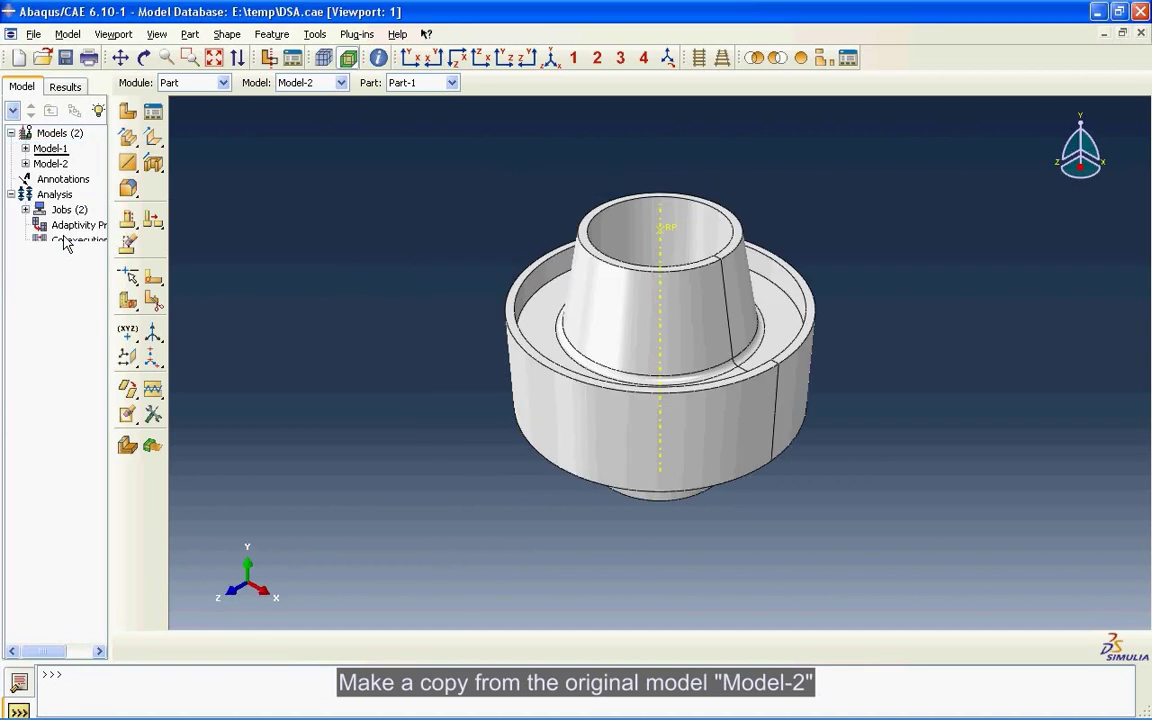
left_click(340, 83)
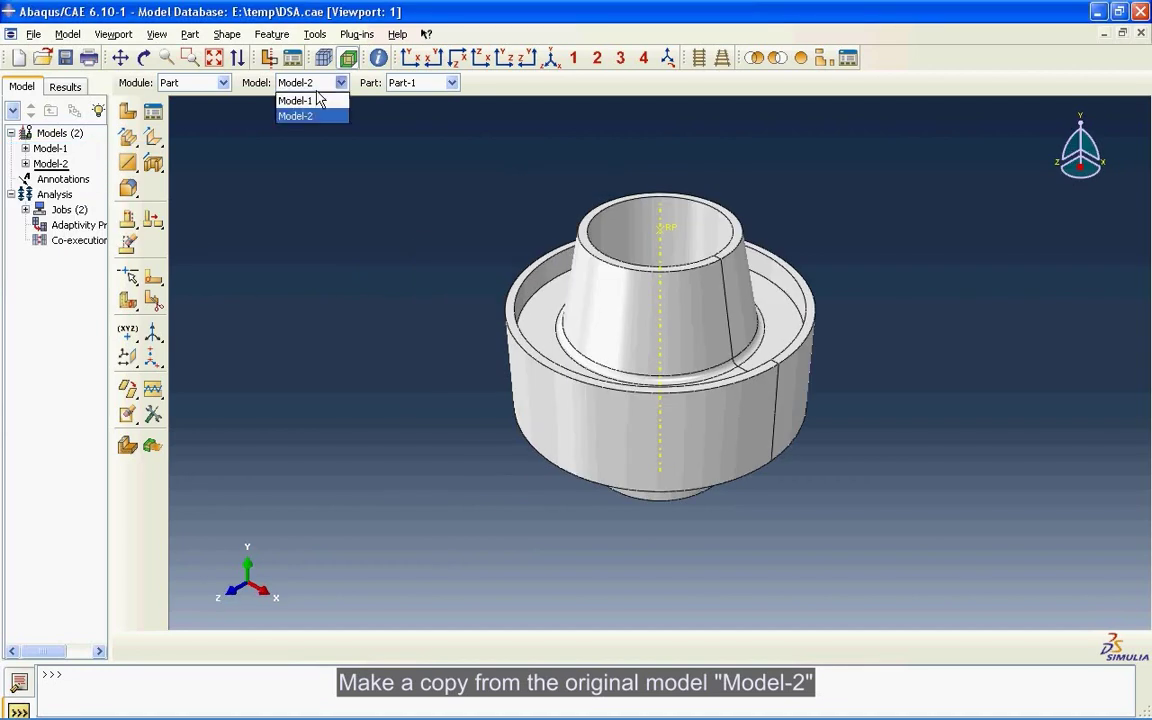
left_click(318, 94)
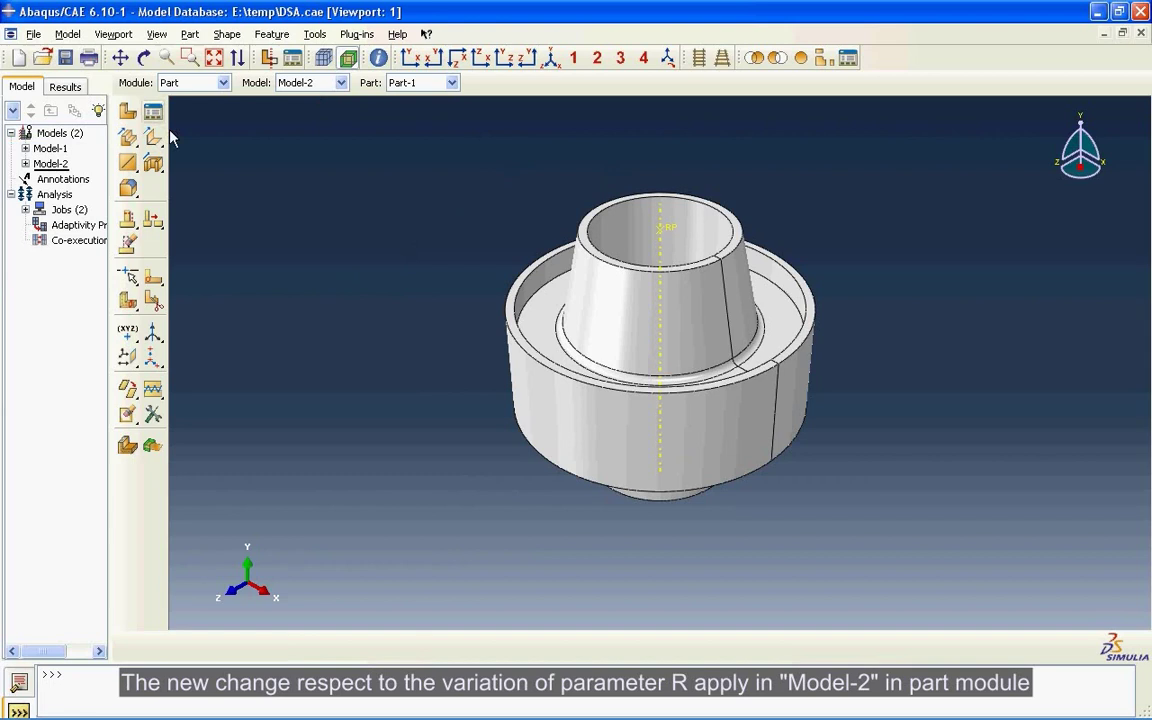
- Open the section sketch of the bushing's solid feature in Model-2 for editing, focusing on the upper fillet and groove
left_click(128, 219)
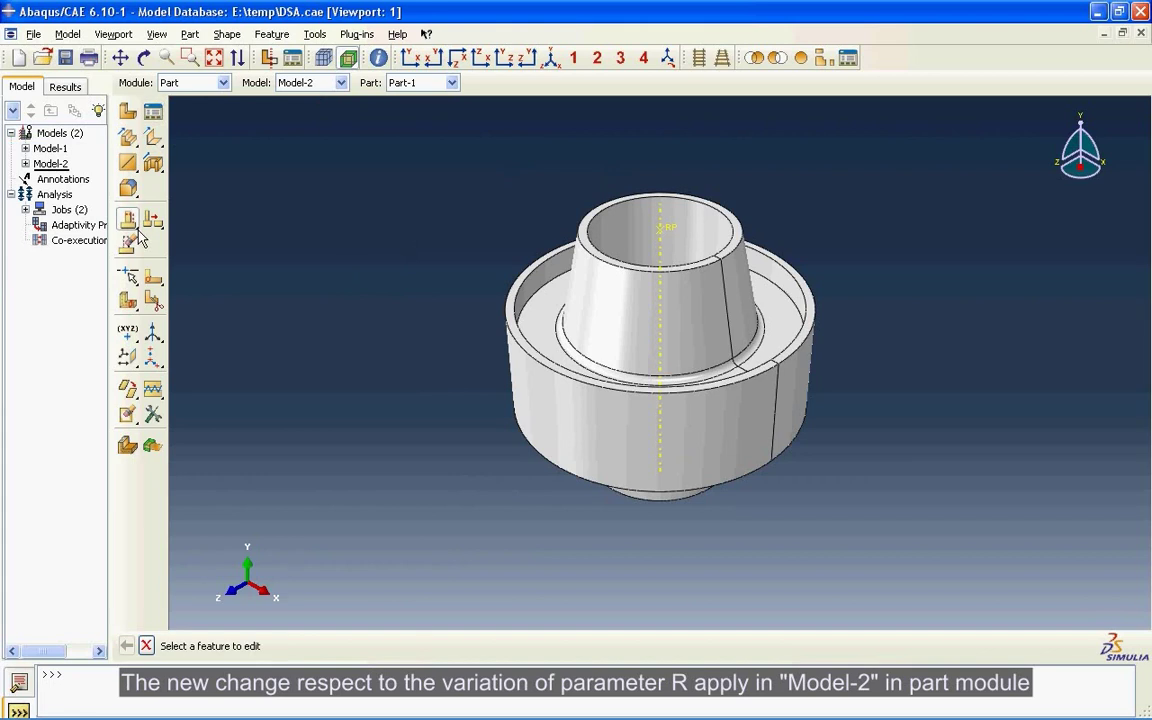
left_click(598, 412)
left_click(85, 331)
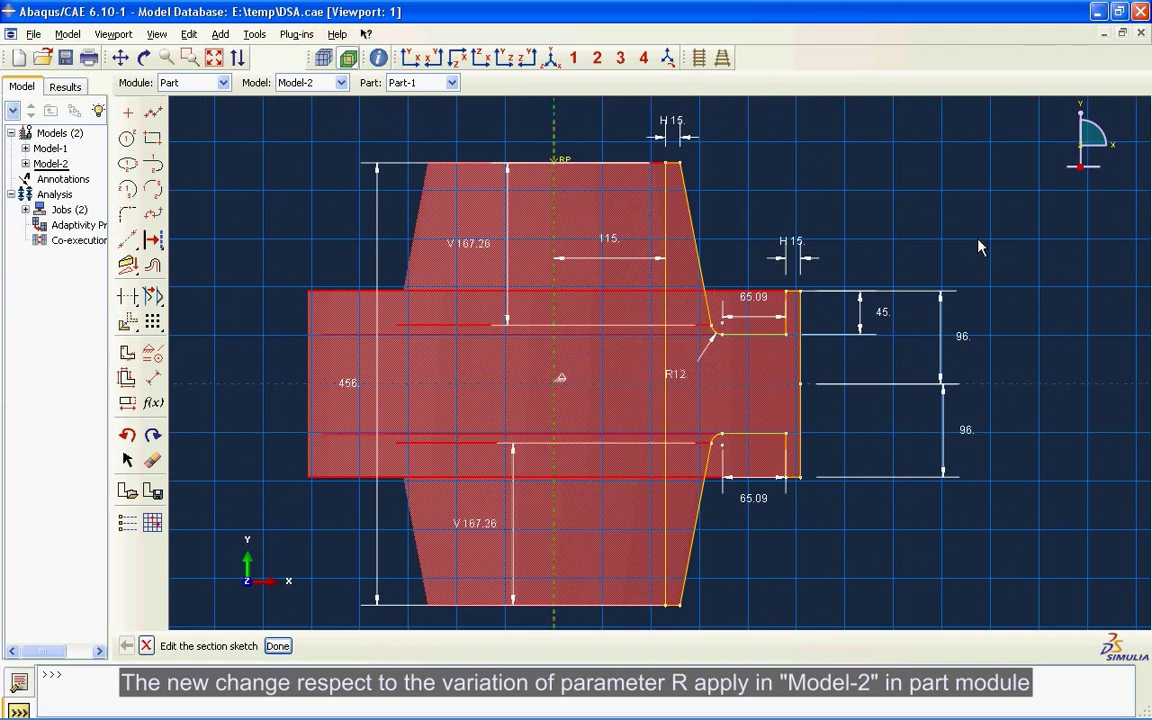
scroll(955, 208, "up", 3)
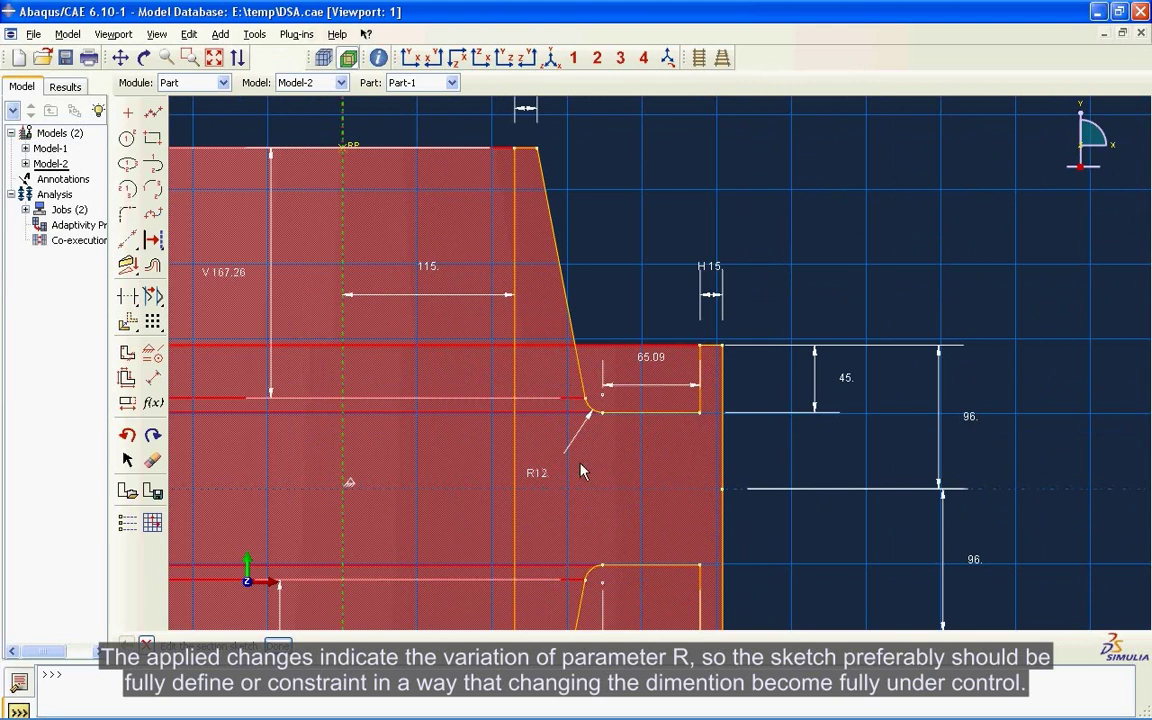
scroll(709, 428, "up", 1)
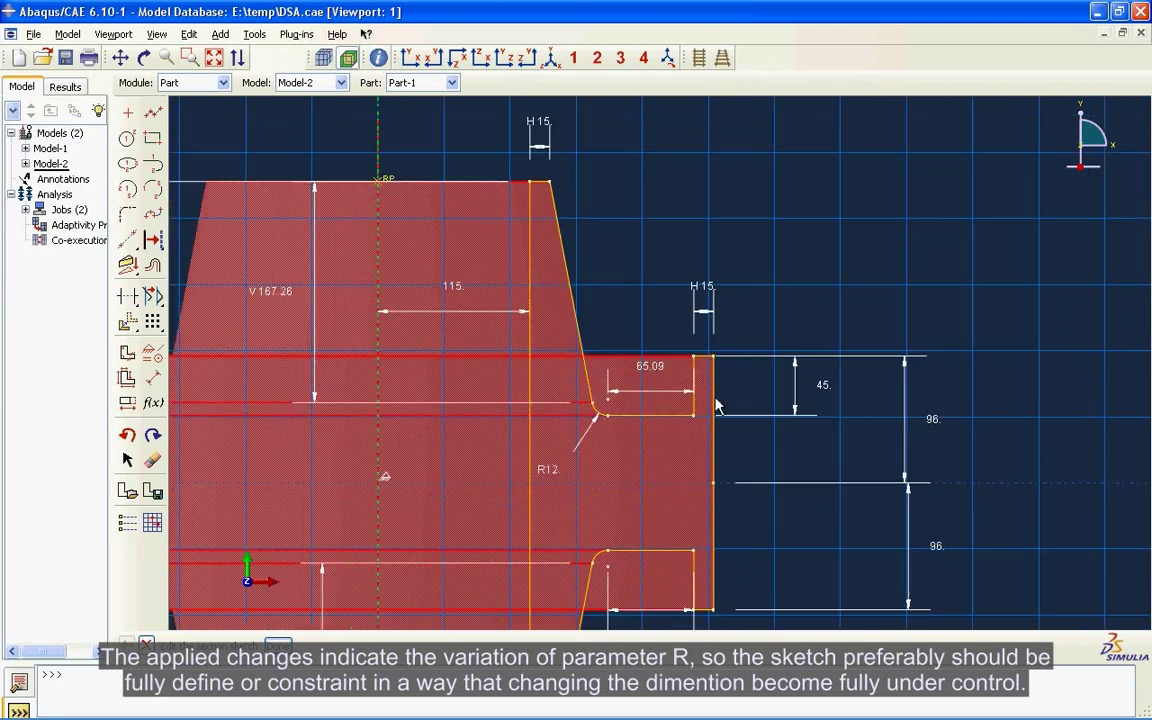
scroll(731, 385, "down", 3)
scroll(731, 392, "up", 1)
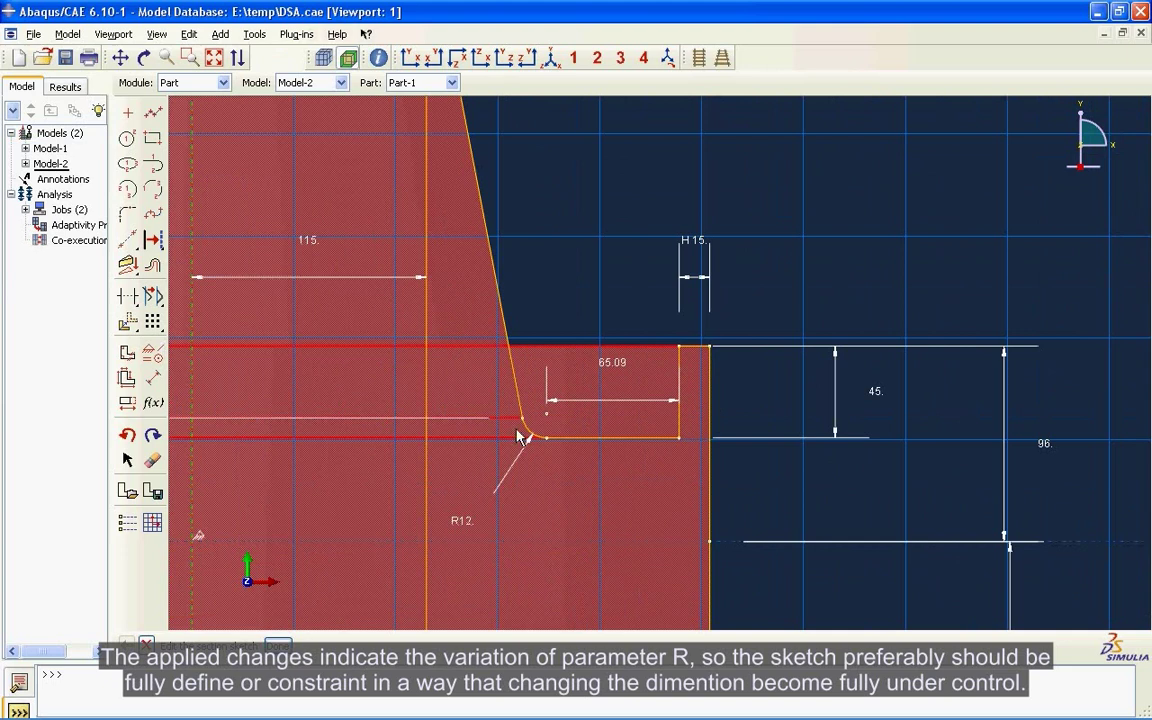
- Apply Fixed constraints to the upper groove's bottom outer corner and to the upper end point of the slanted edge
left_click(152, 353)
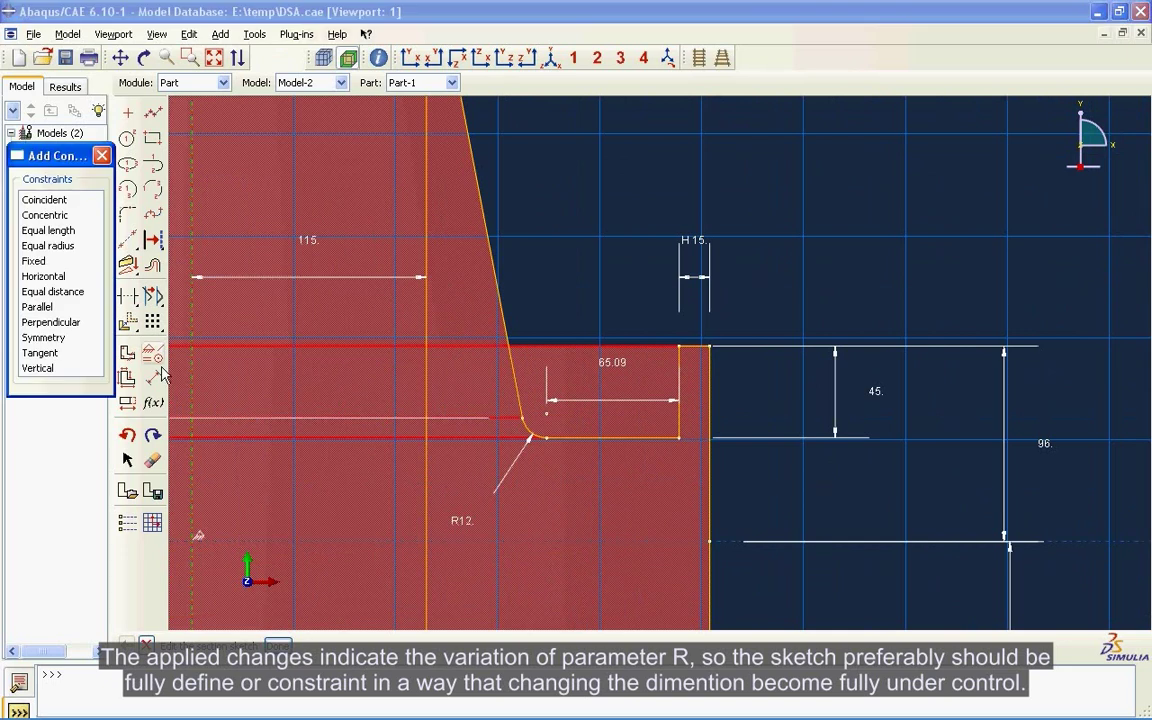
left_click(45, 261)
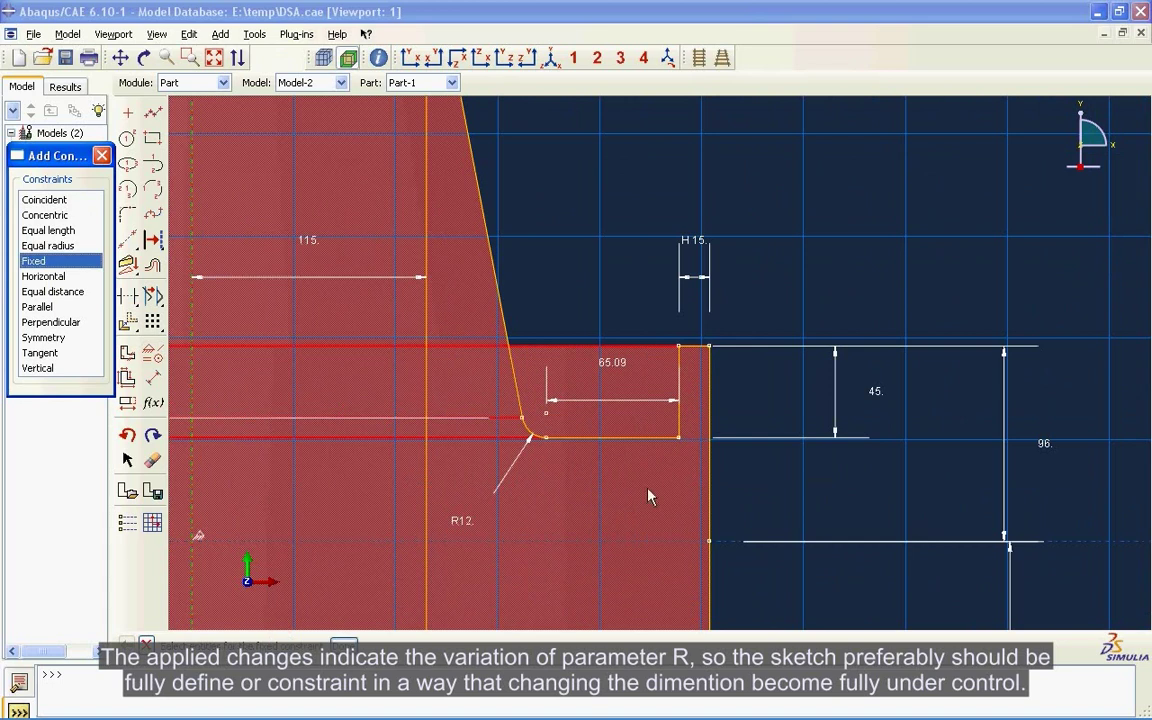
left_click(688, 450)
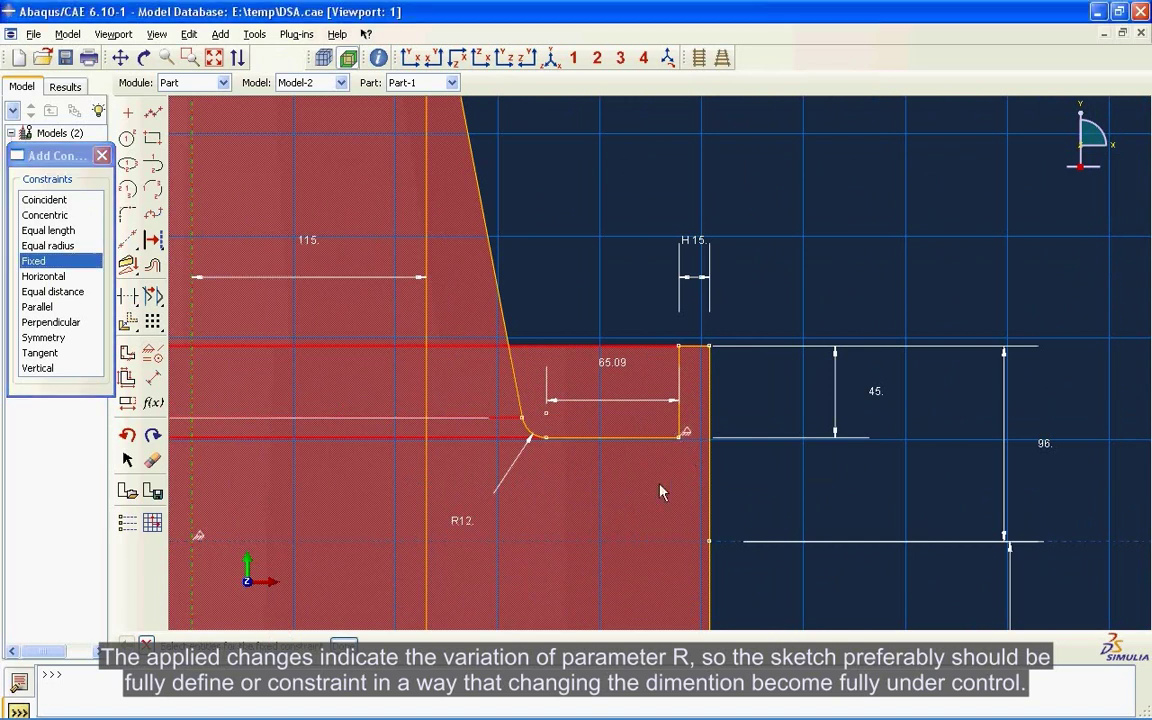
scroll(659, 486, "up", 1)
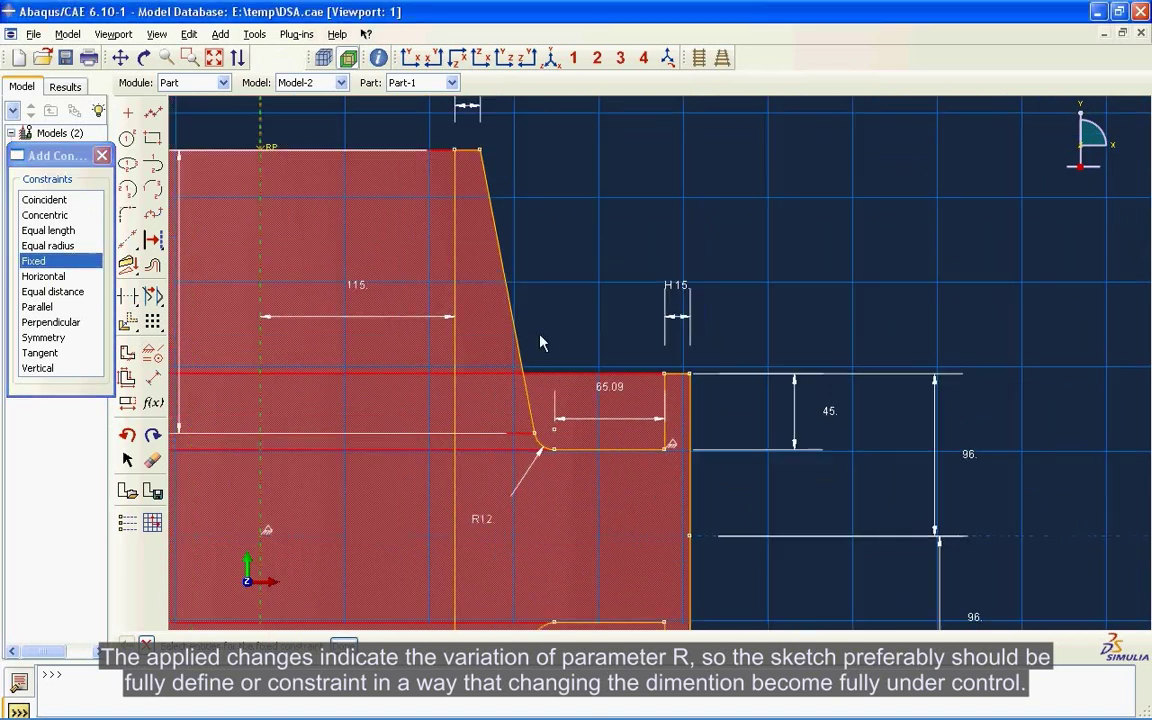
left_click(483, 152)
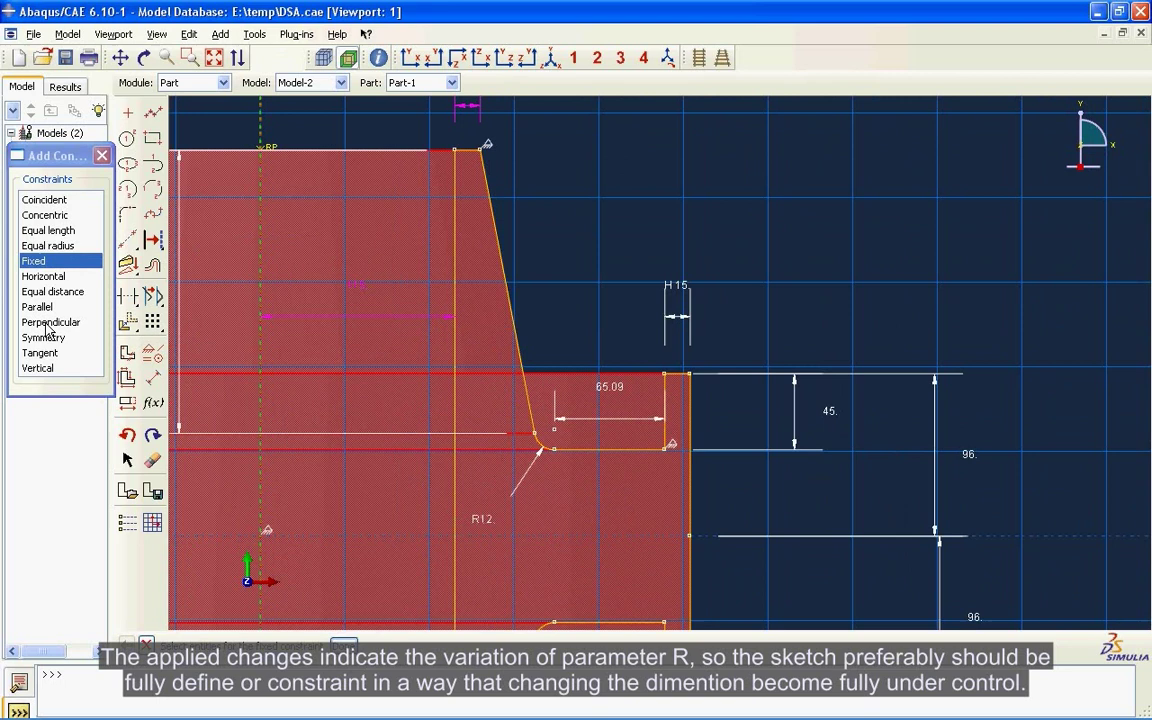
- Apply Horizontal constraints to the upper groove's bottom line and to the short line at the top of the profile
left_click(48, 276)
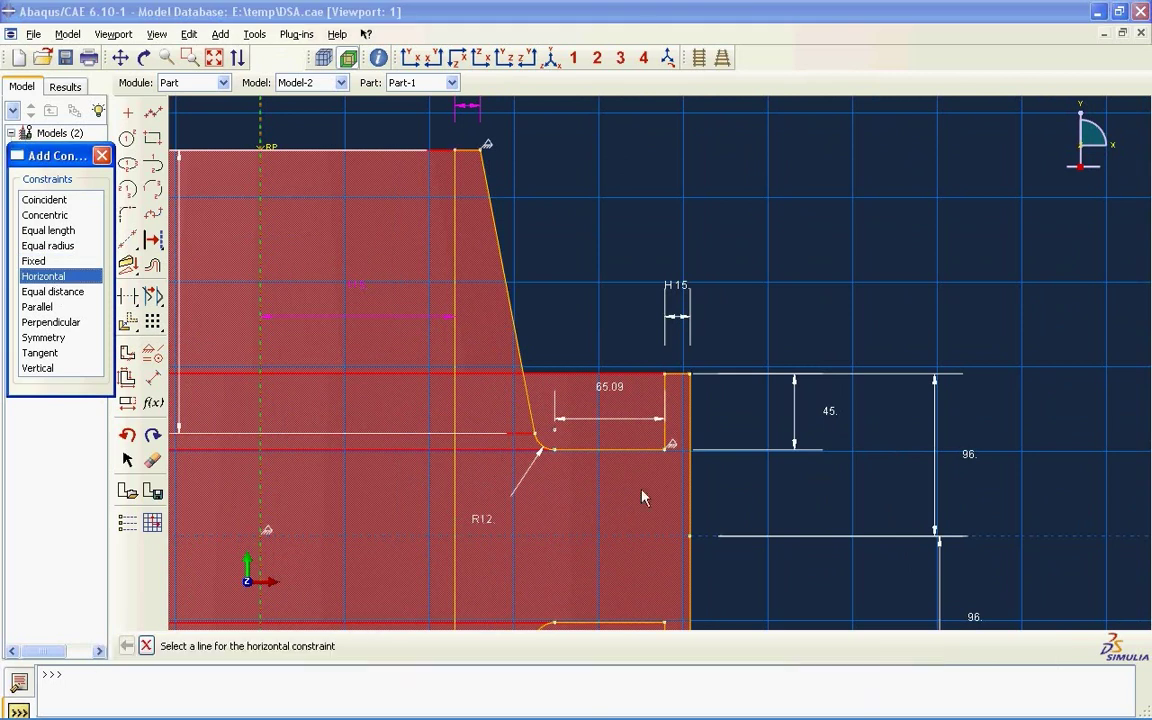
left_click(630, 450)
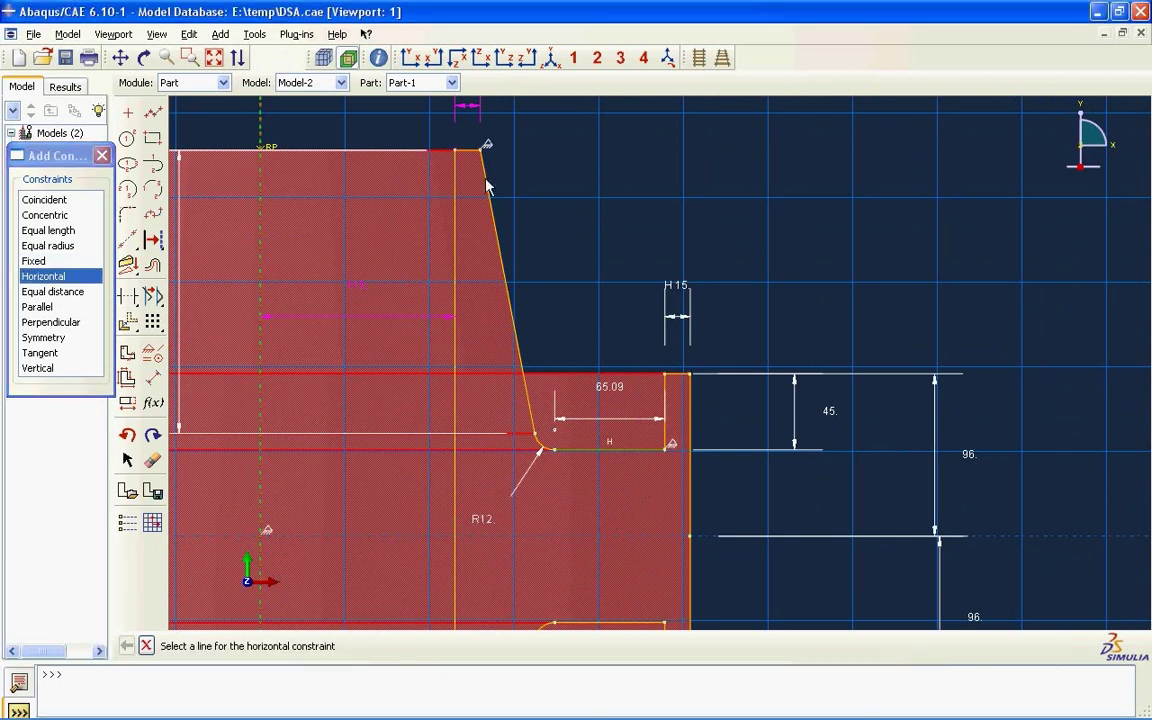
left_click(471, 151)
- Dimension the angle between the profile's short top line and the slanted edge, accepting the proposed value
left_click(153, 377)
left_click(474, 170)
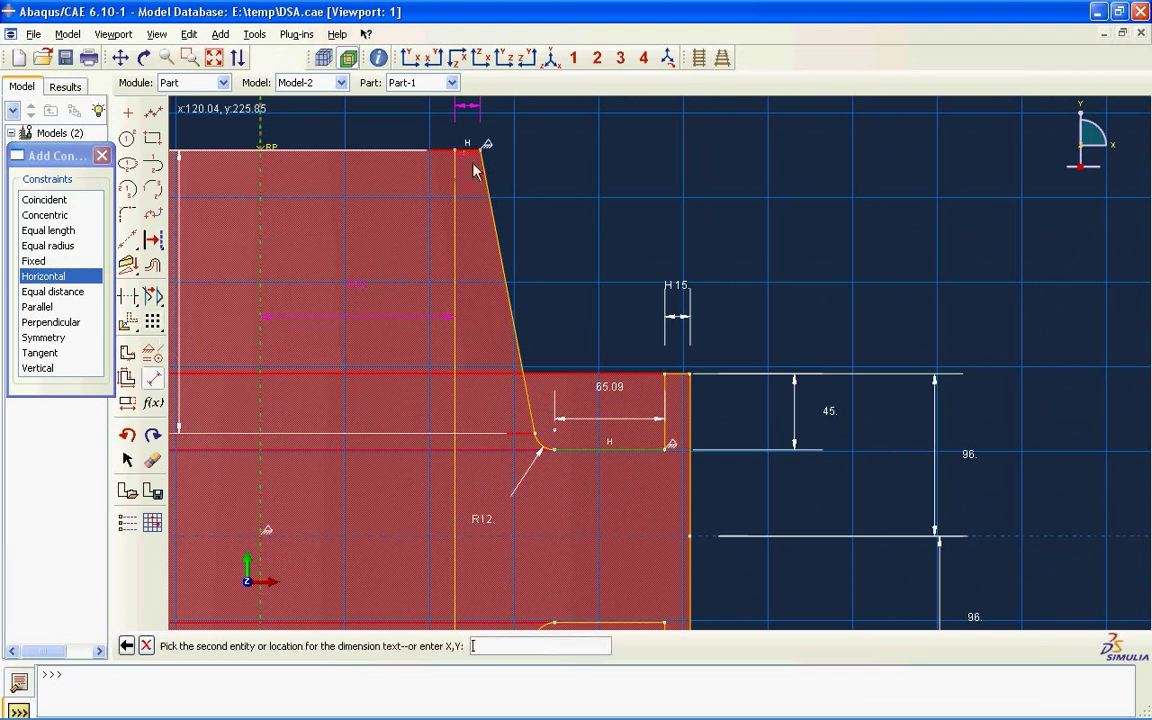
left_click(493, 194)
left_click(479, 200)
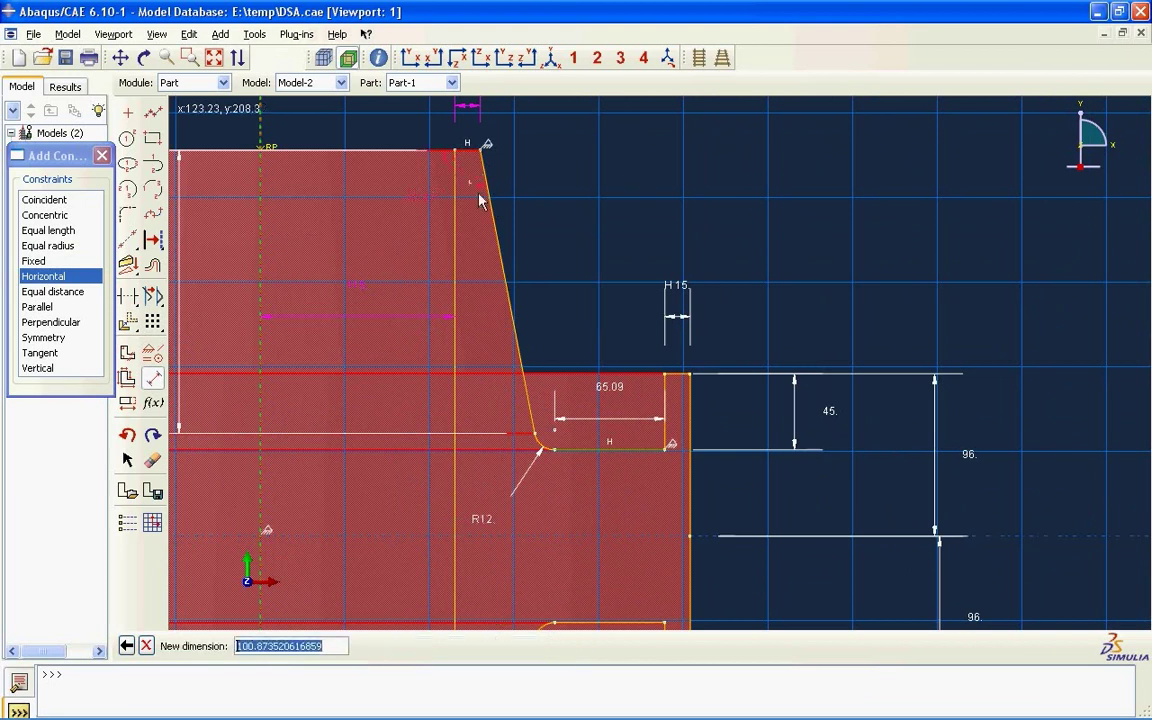
key("Return")
- Delete the horizontal 15 dimension across the short line at the top of the profile
scroll(430, 280, "up", 1)
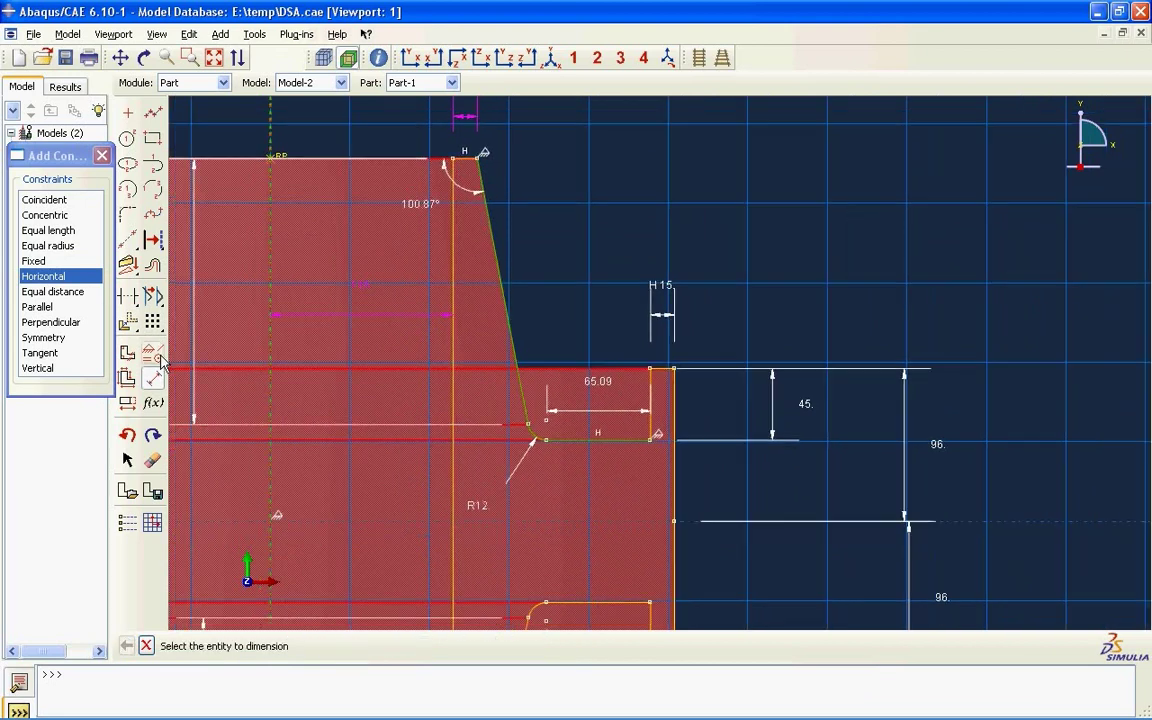
key("Delete")
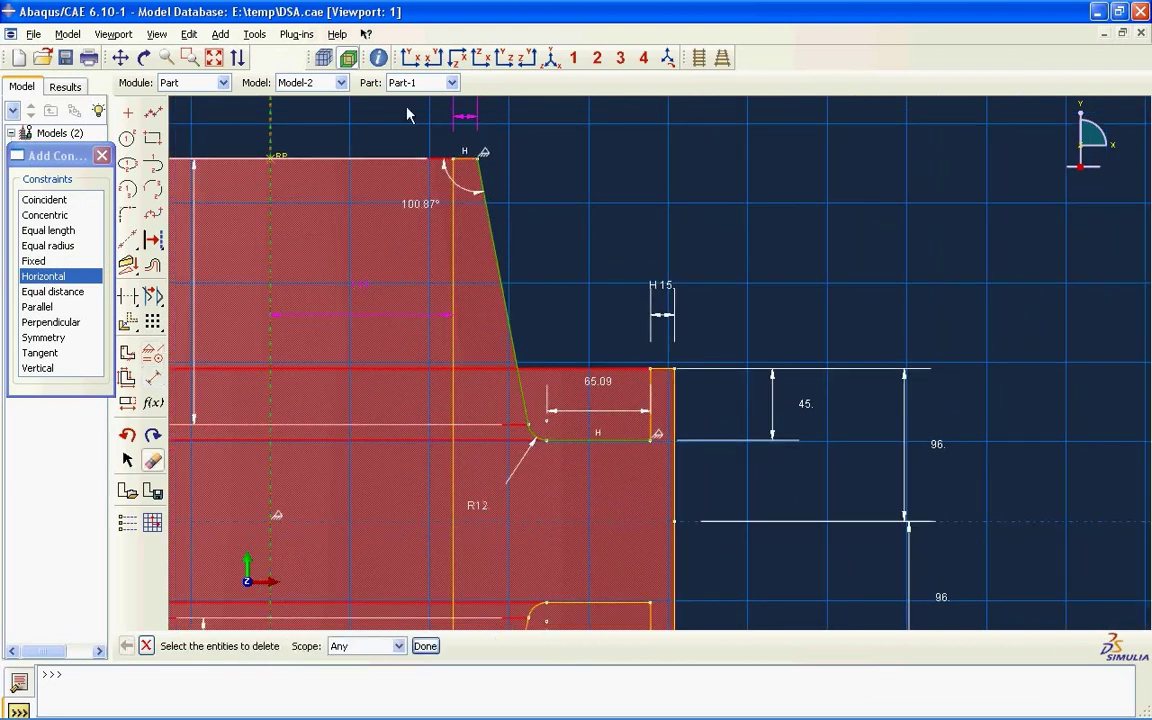
left_click(476, 131)
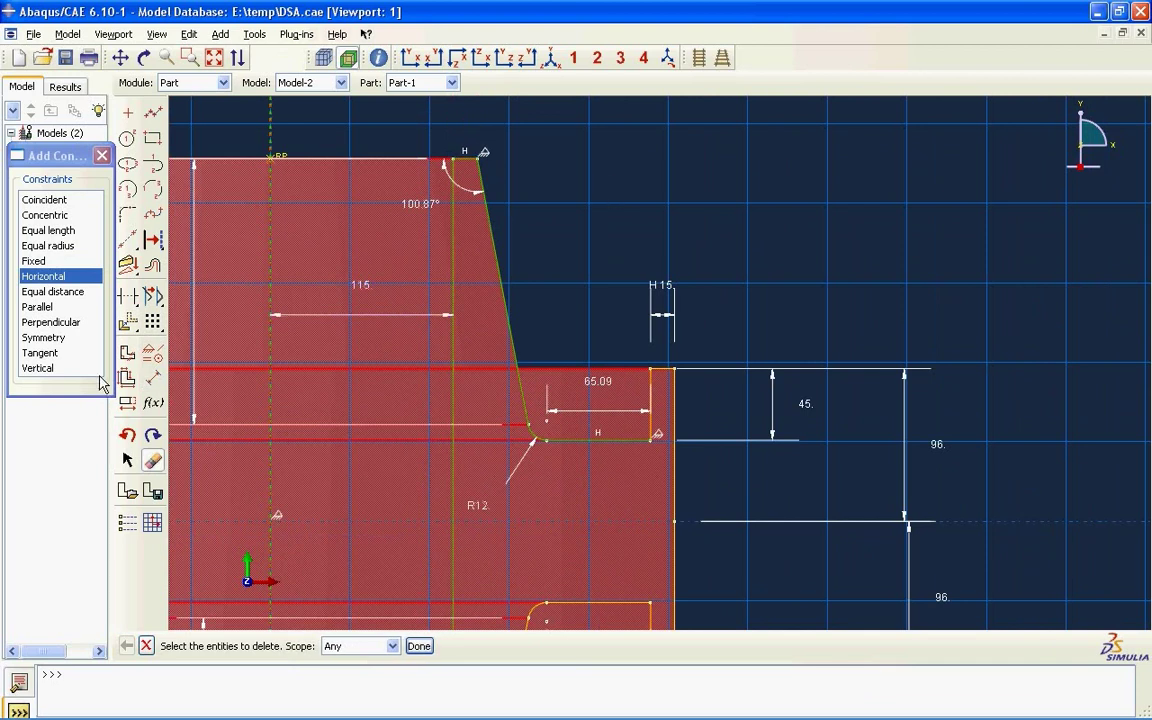
- Apply Tangent constraints joining the upper fillet arc to the groove's bottom line and to the slanted edge
left_click(45, 353)
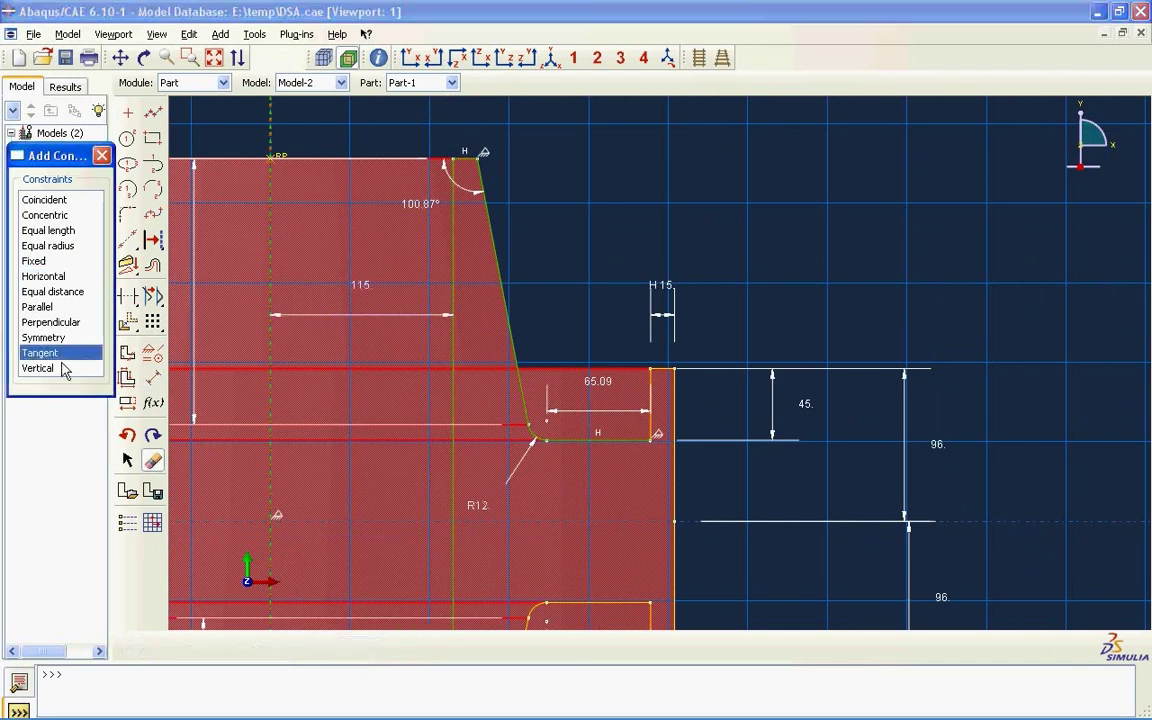
left_click(554, 458)
left_click(541, 455)
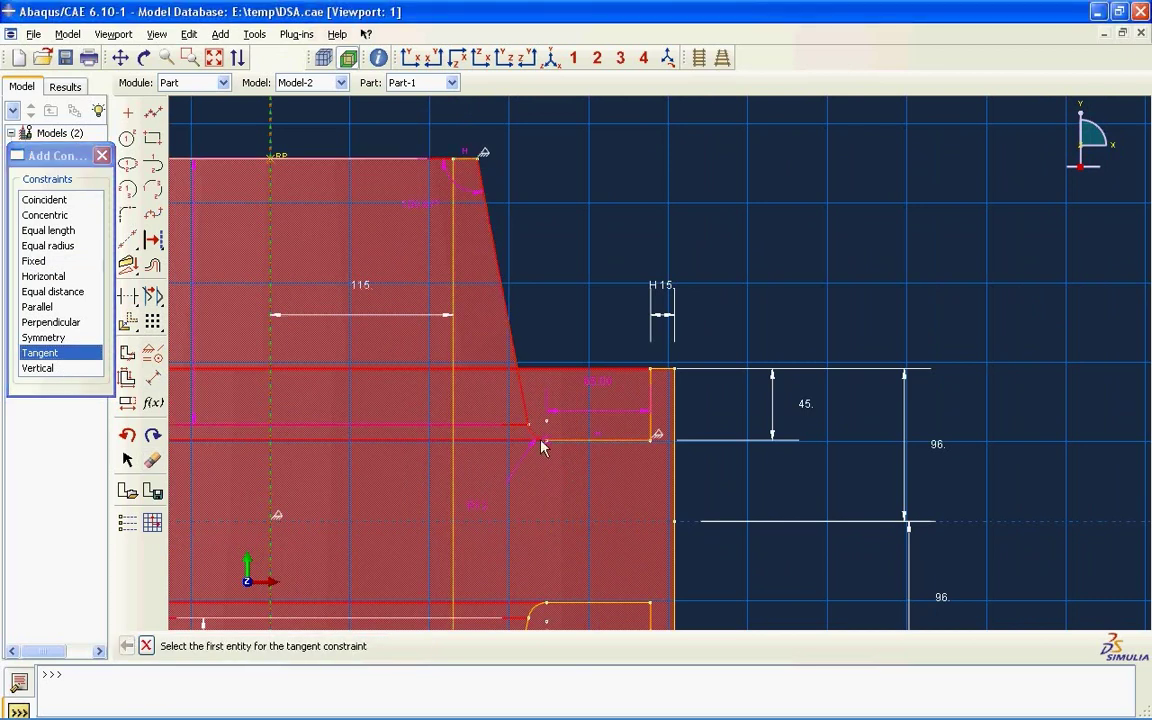
- Delete the 65.09 horizontal dimension of the upper groove's bottom line and the upper 167.26 vertical dimension
scroll(541, 447, "up", 2)
scroll(566, 479, "up", 2)
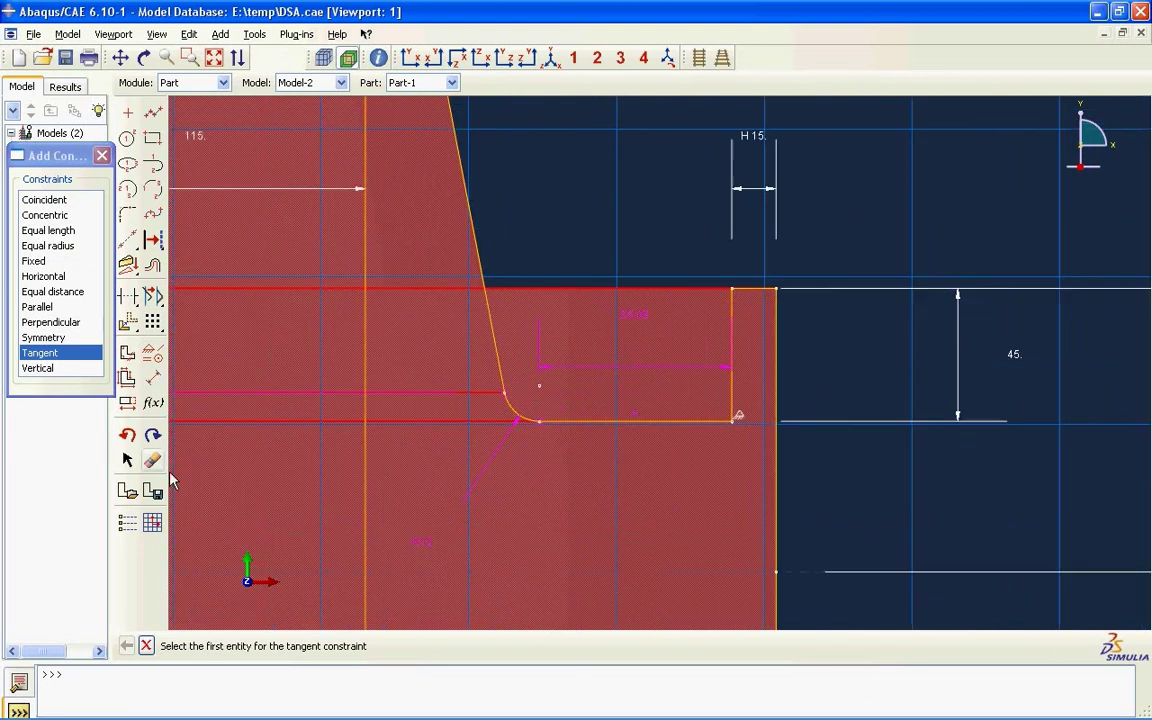
left_click(152, 460)
left_click(626, 358)
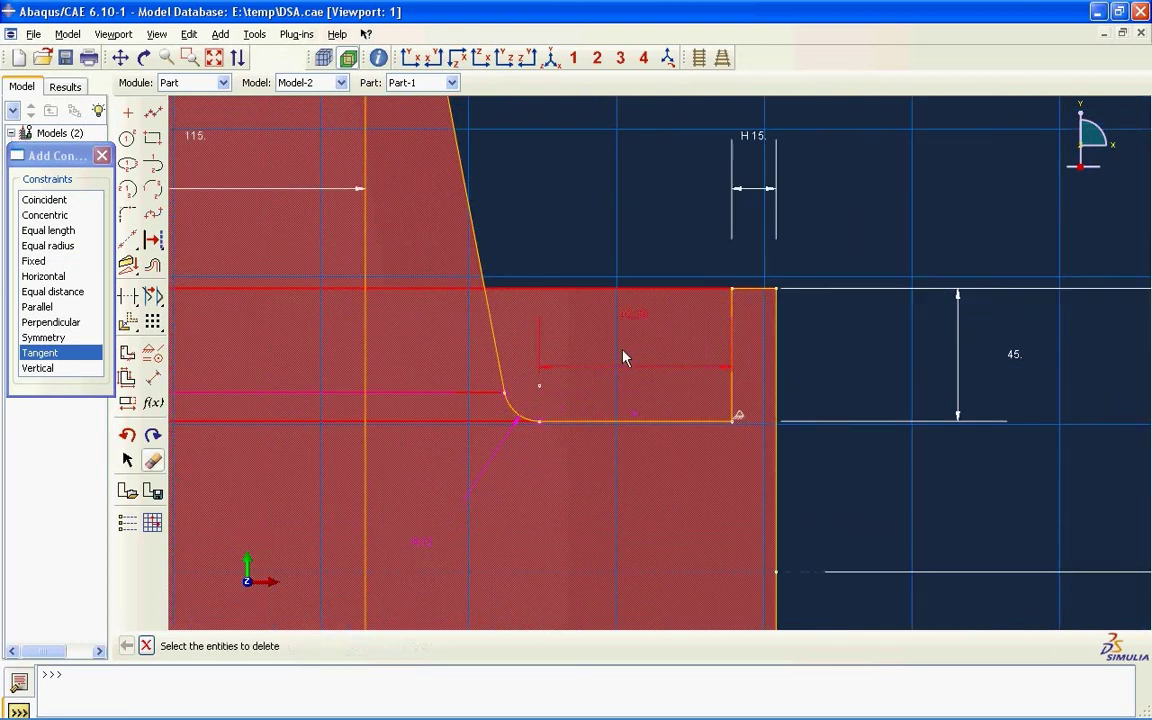
middle_click(622, 350)
scroll(690, 530, "down", 2)
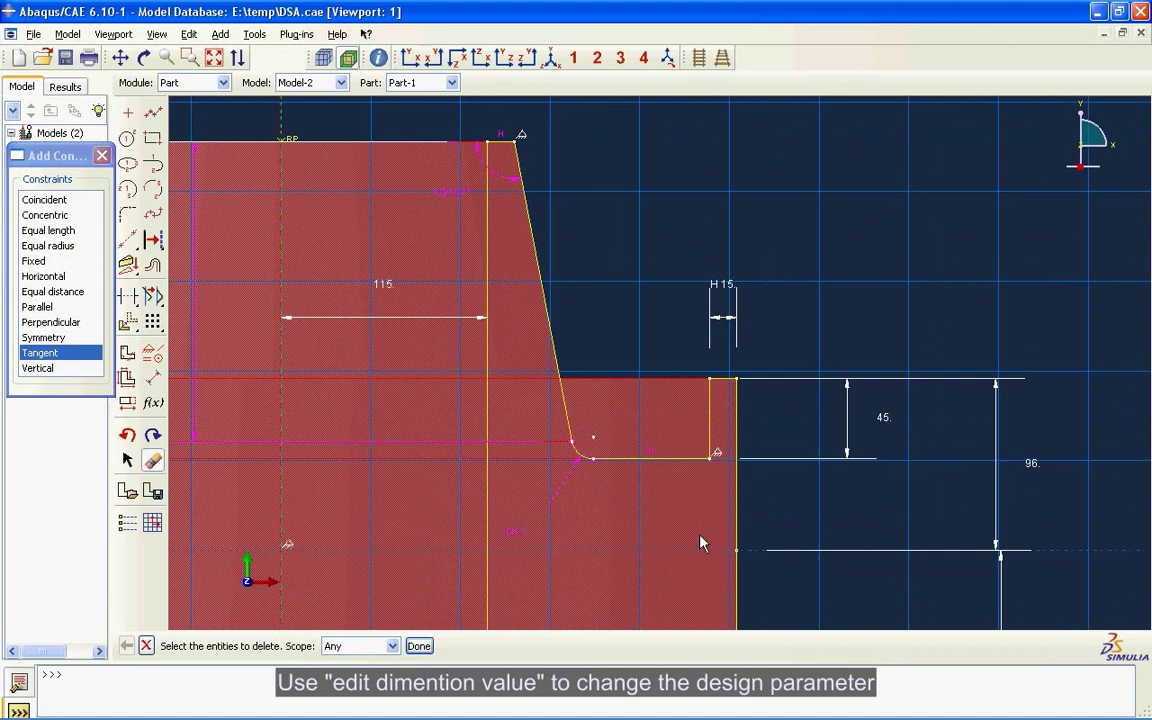
scroll(700, 543, "down", 1)
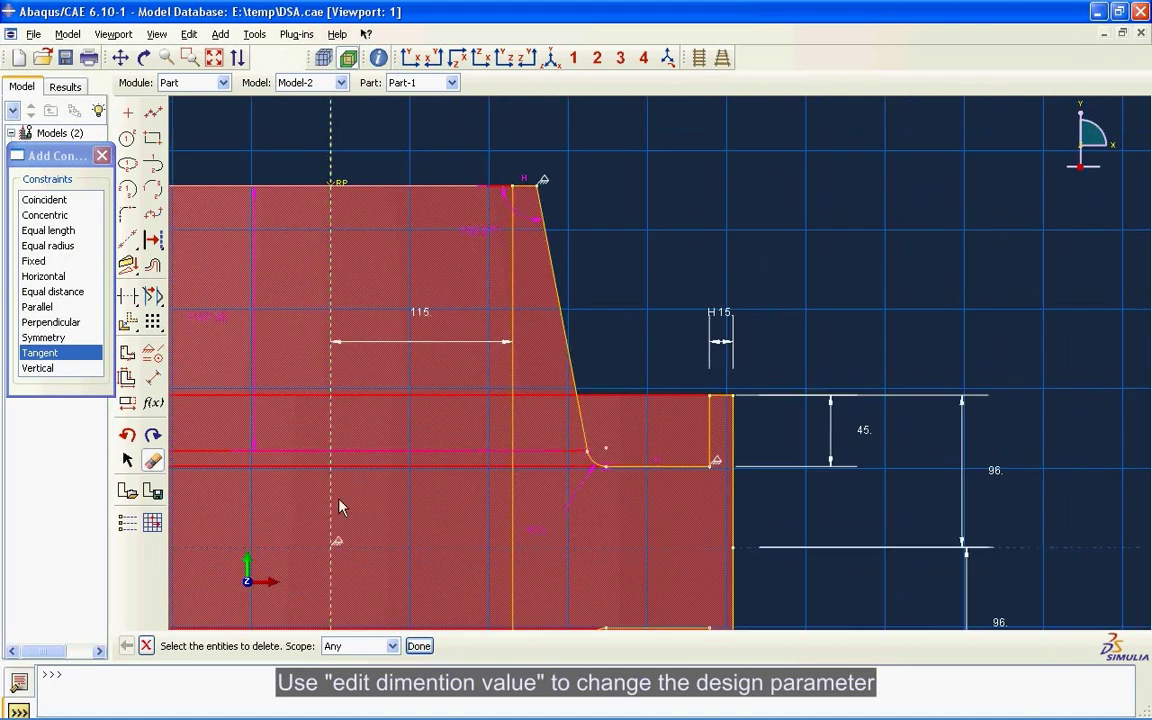
left_click(249, 357)
- Set the upper fillet's radius dimension to 12.5
scroll(684, 523, "up", 1)
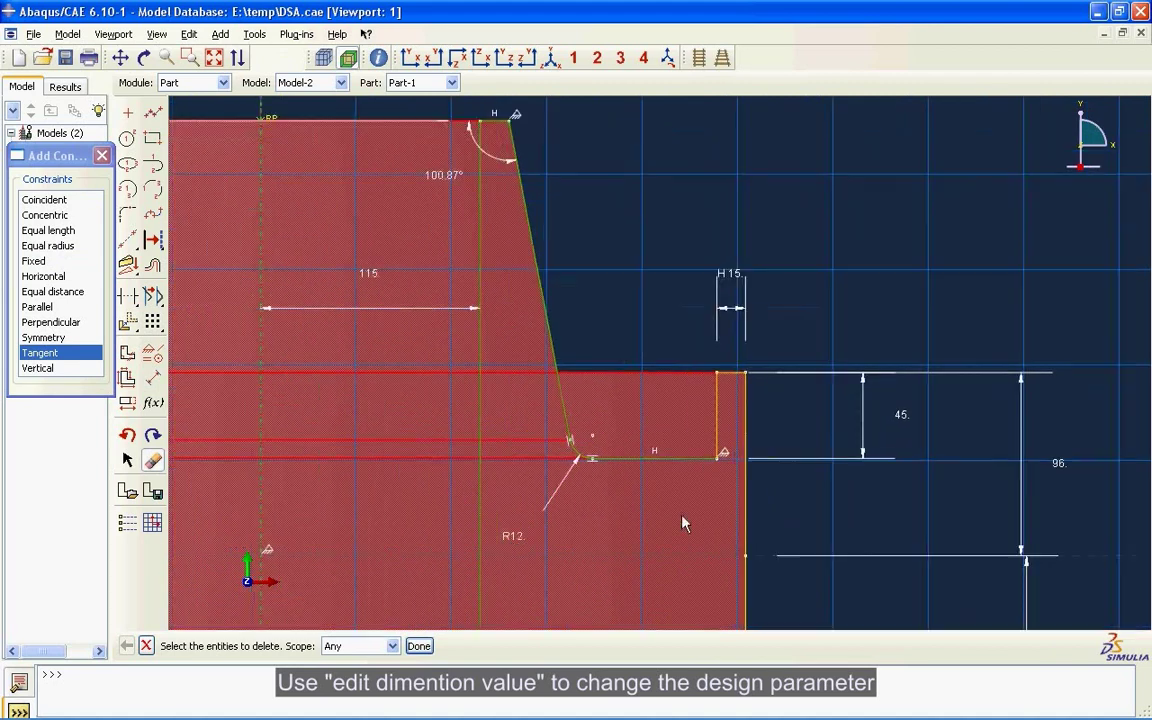
scroll(684, 523, "up", 1)
scroll(684, 523, "up", 2)
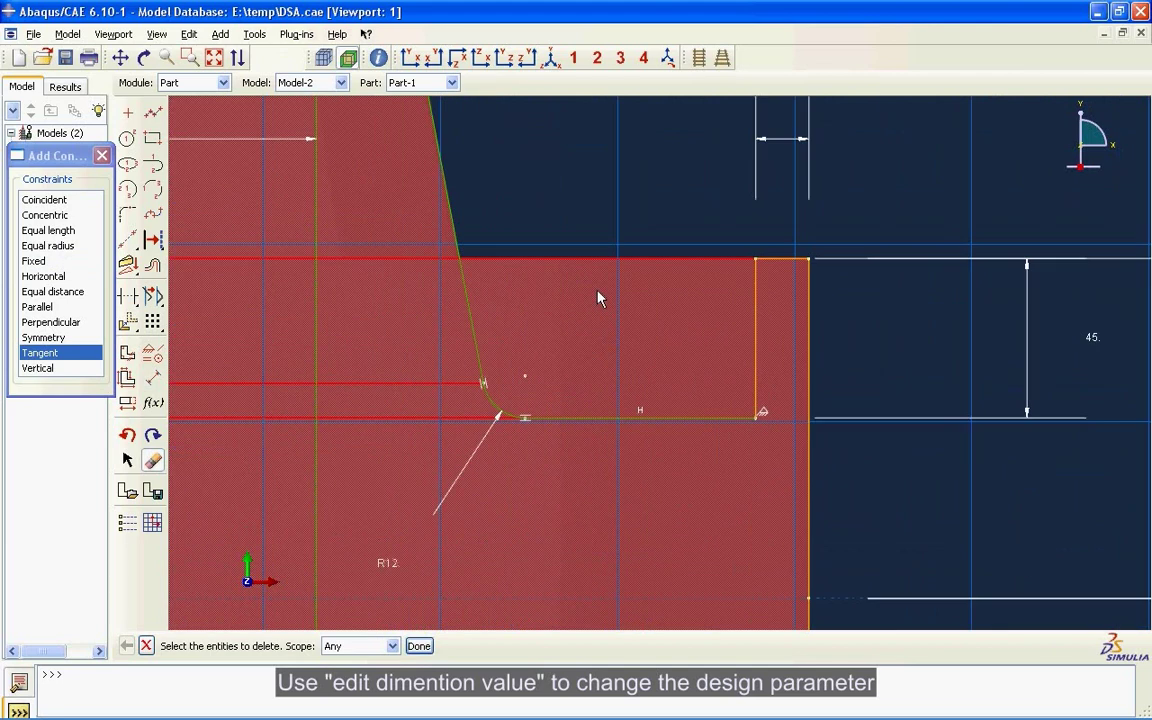
scroll(600, 298, "down", 1)
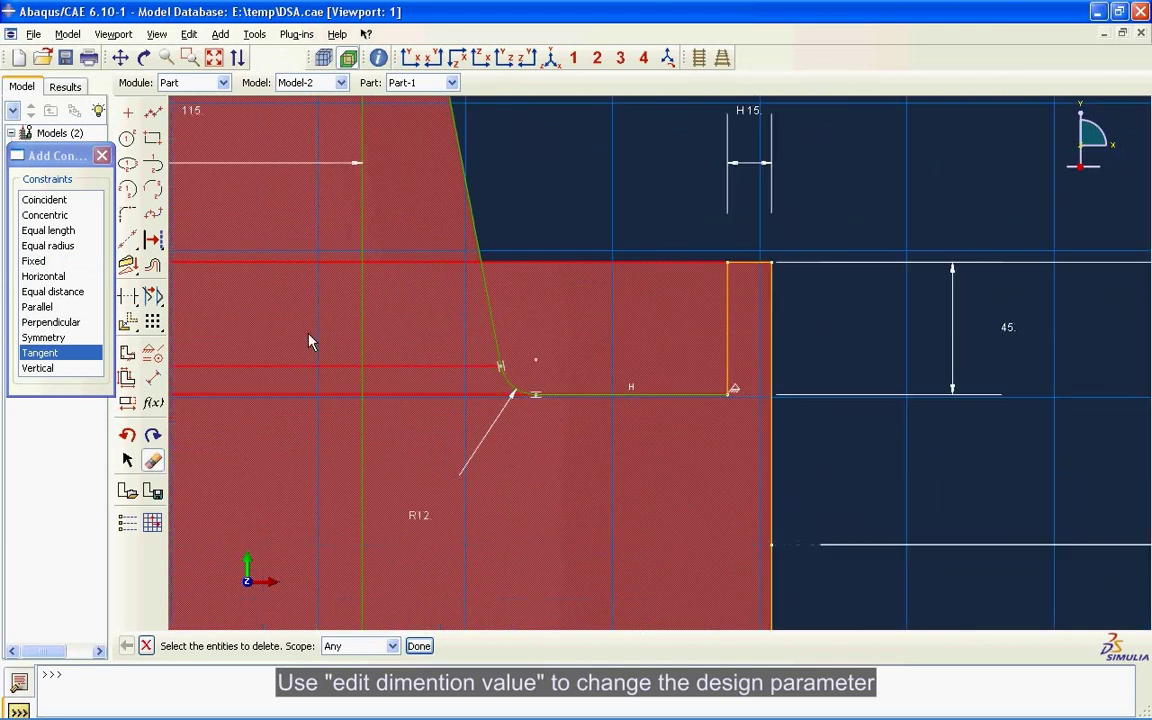
left_click(135, 409)
left_click(419, 518)
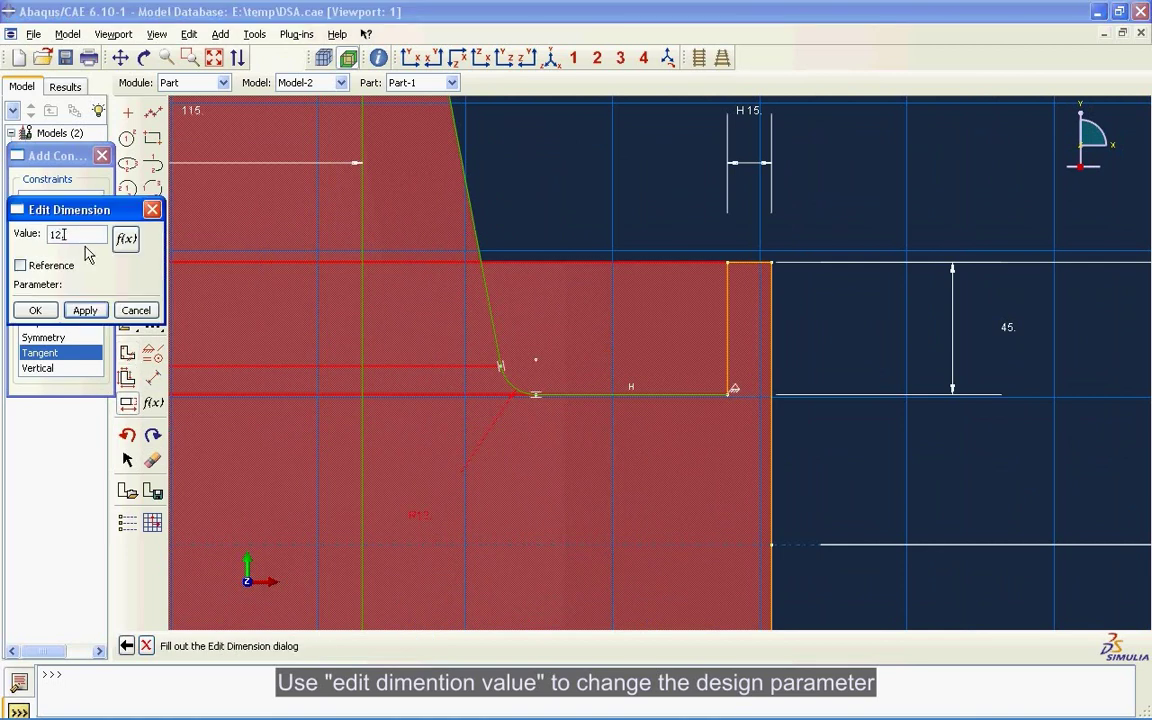
type(".5")
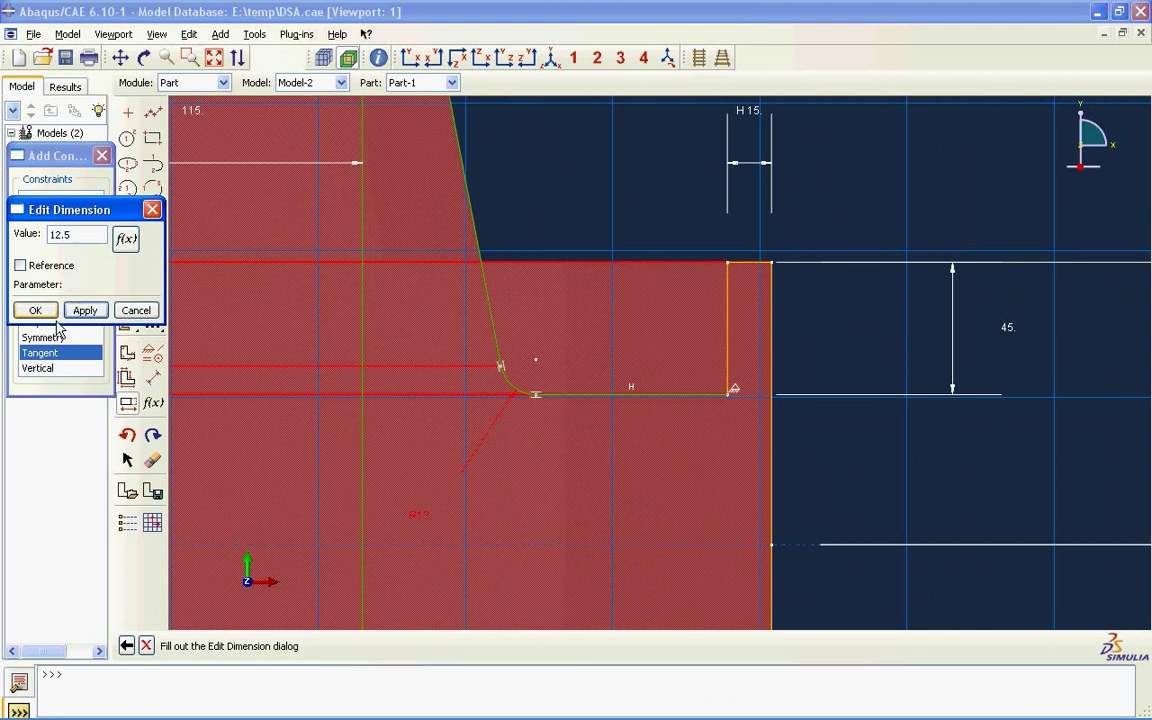
left_click(54, 317)
left_click(50, 312)
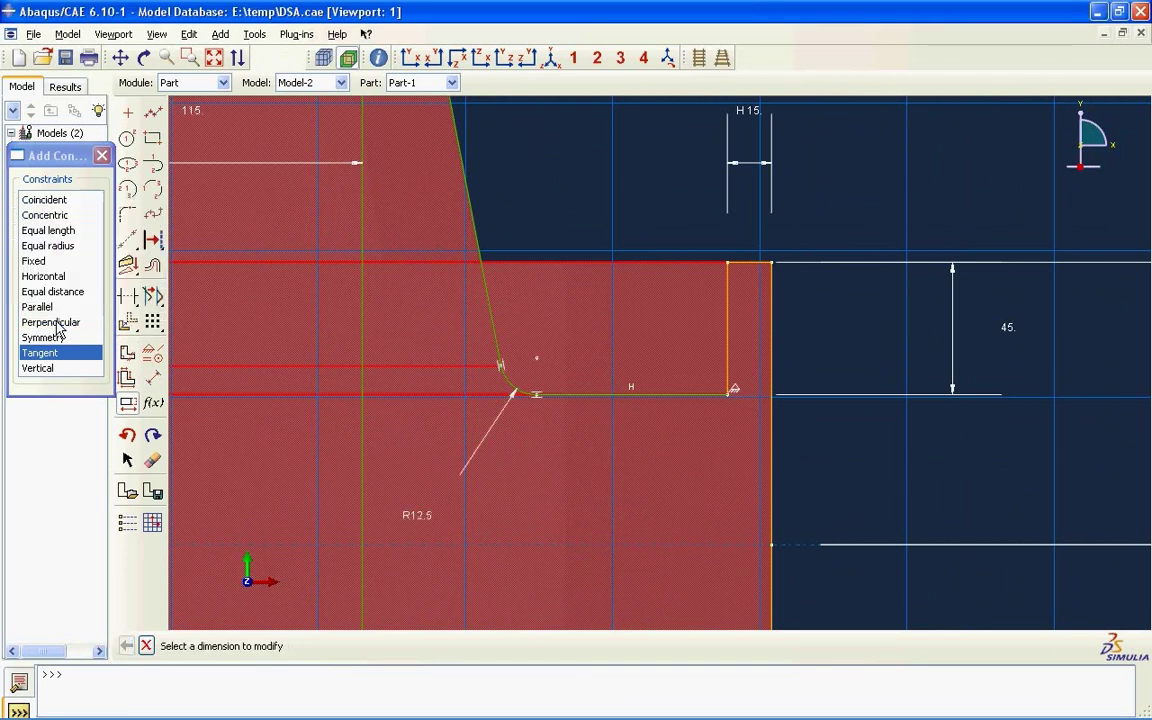
- Finish editing the section sketch and apply the revolve feature's changes so the Model-2 part regenerates
left_click(148, 647)
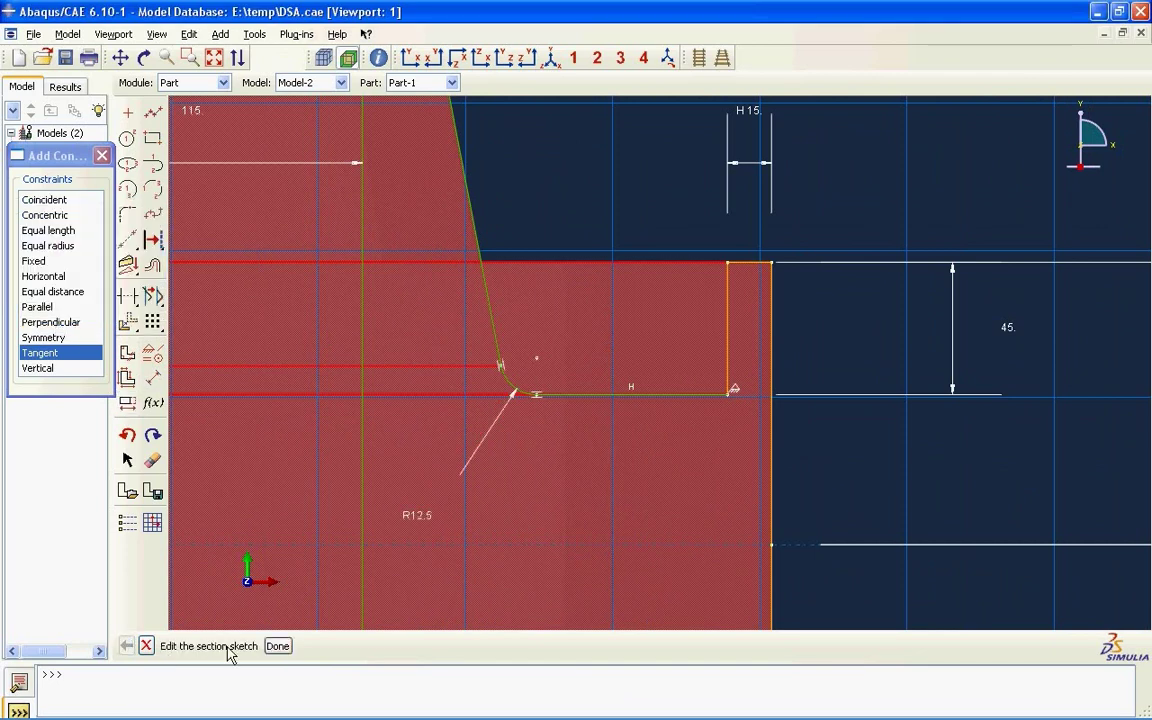
left_click(278, 646)
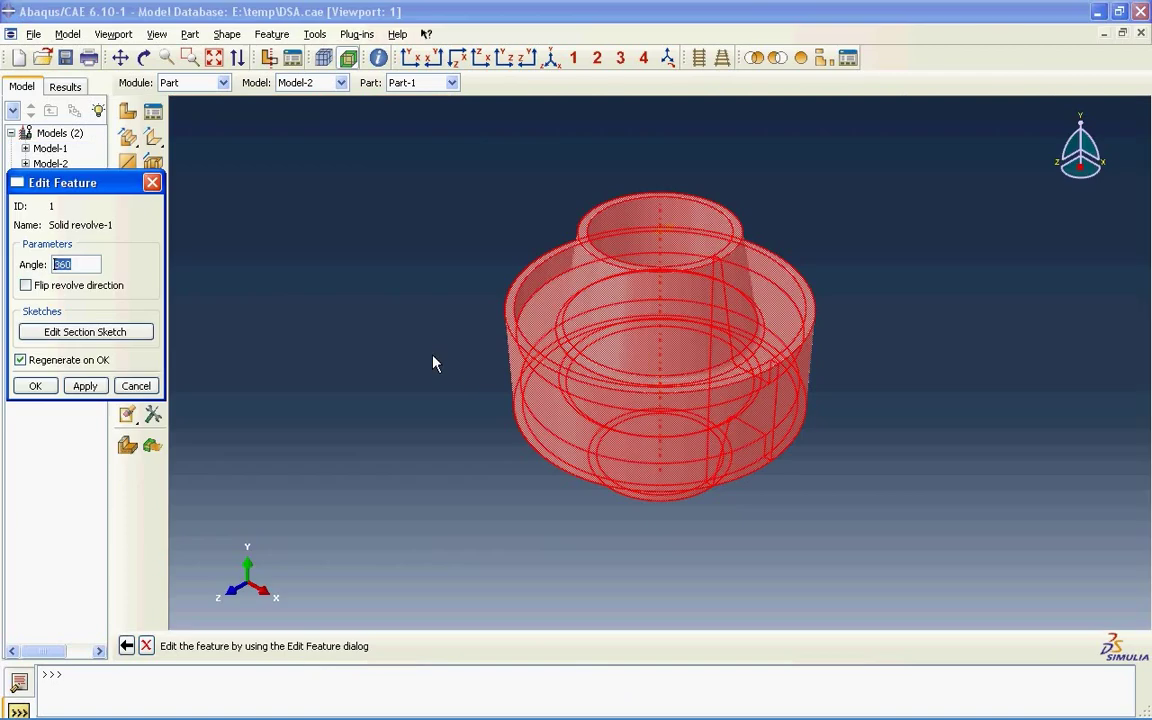
left_click(55, 389)
left_click(55, 389)
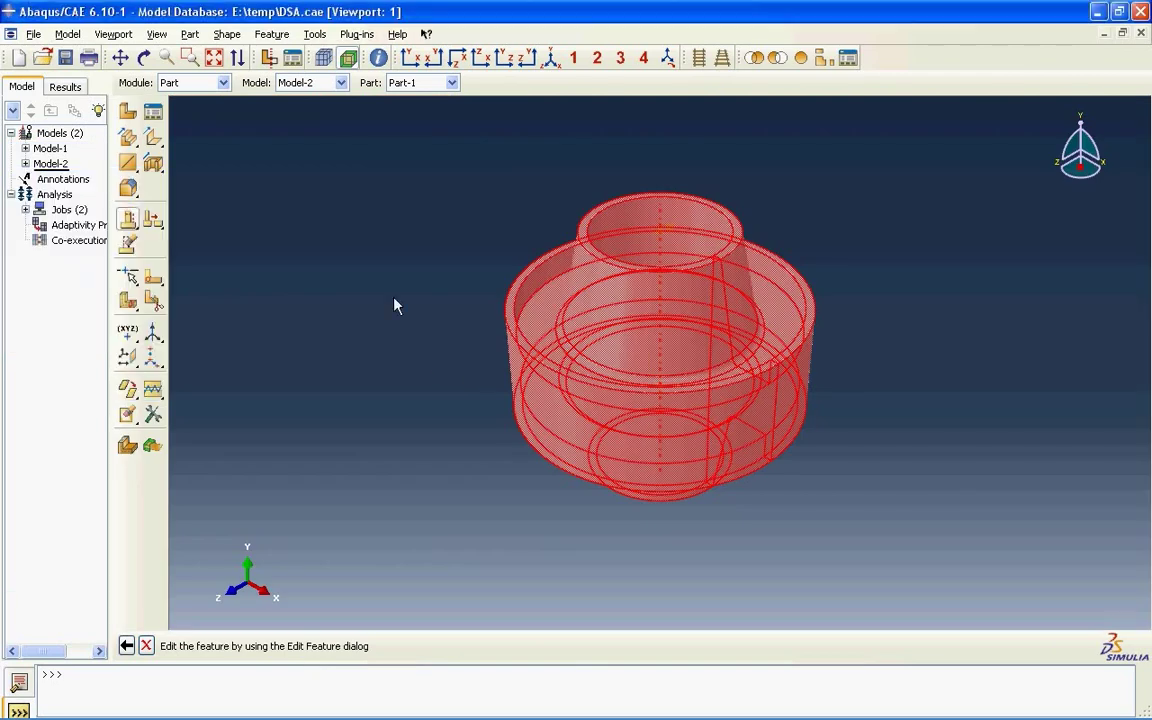
scroll(318, 328, "down", 1)
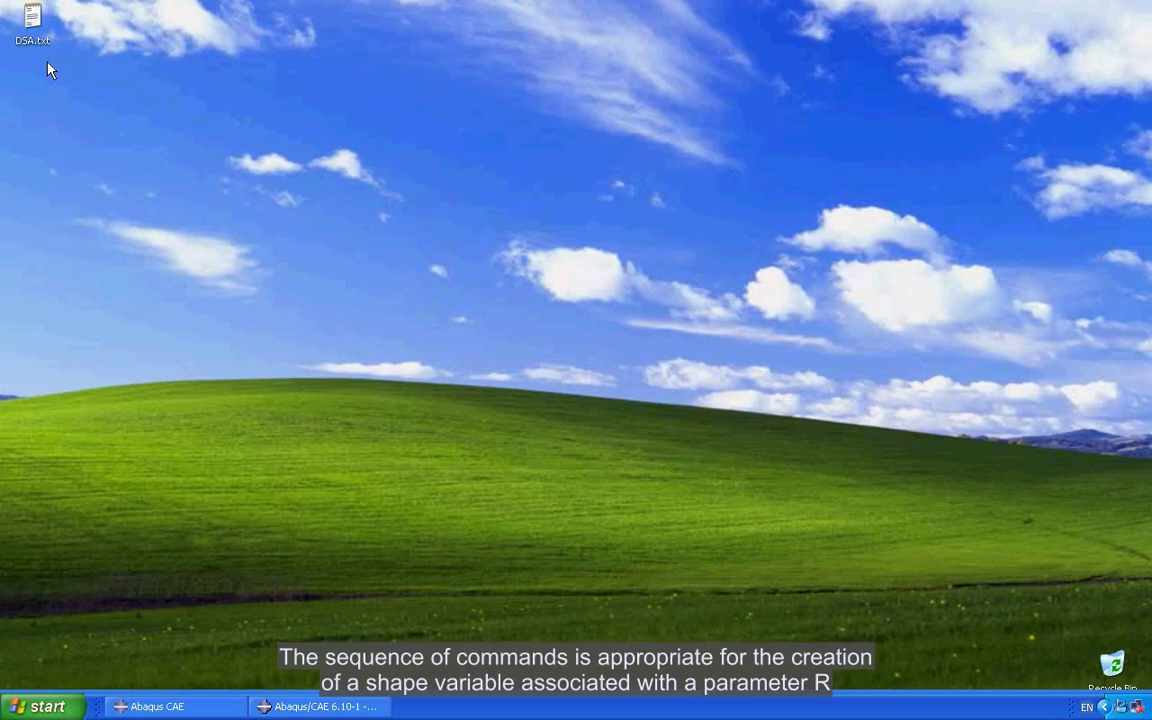
- Open DSA.txt from the desktop and change the script's fileName argument to 'shape_R'
double_click(33, 22)
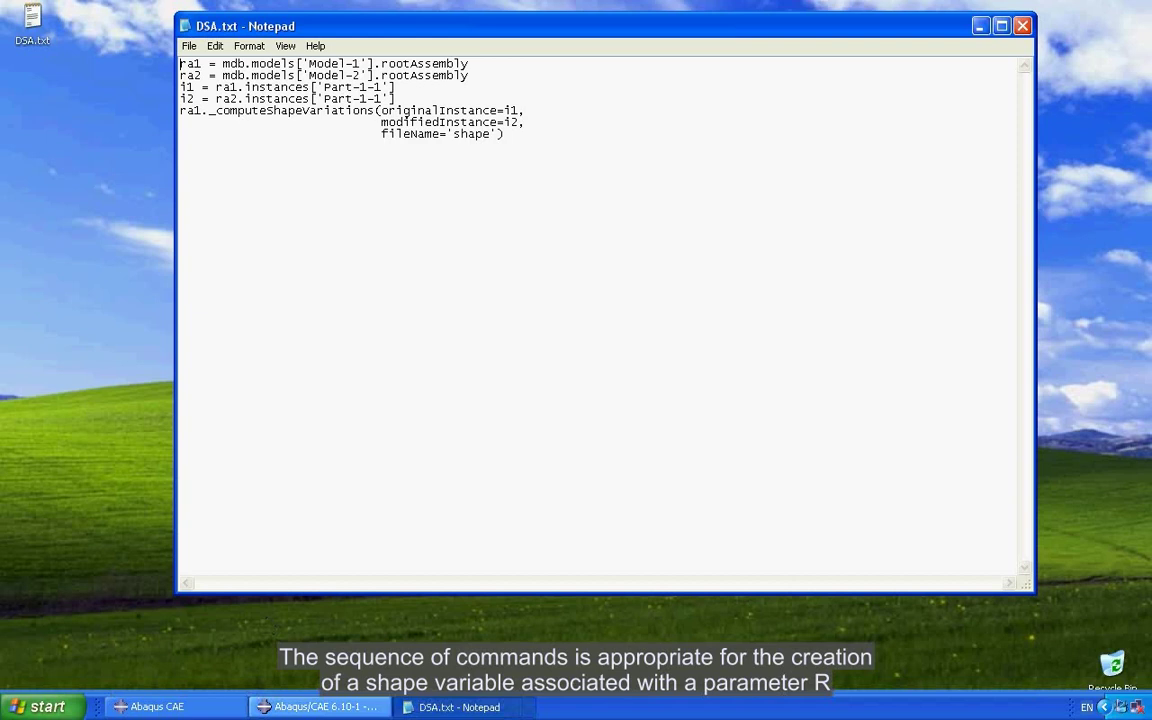
left_click(321, 707)
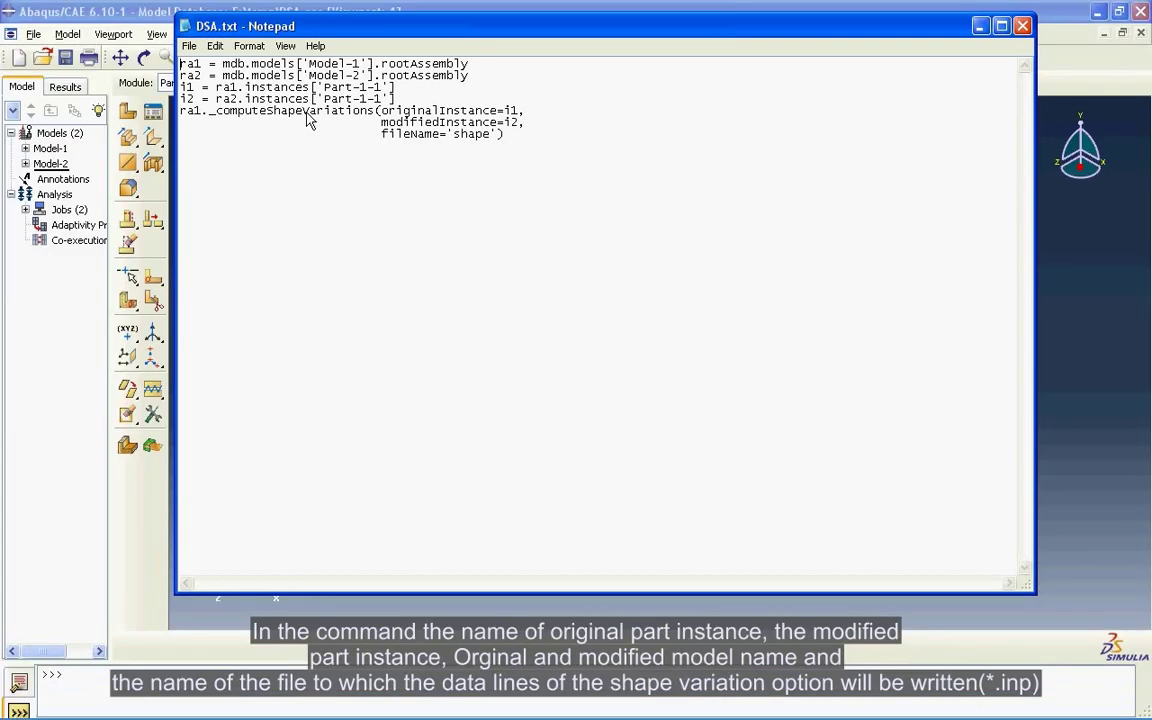
left_click(501, 151)
type("_R")
left_click(533, 148)
- Copy the whole shape variation script from Notepad and run it in the Abaqus/CAE command line
key("ctrl+a")
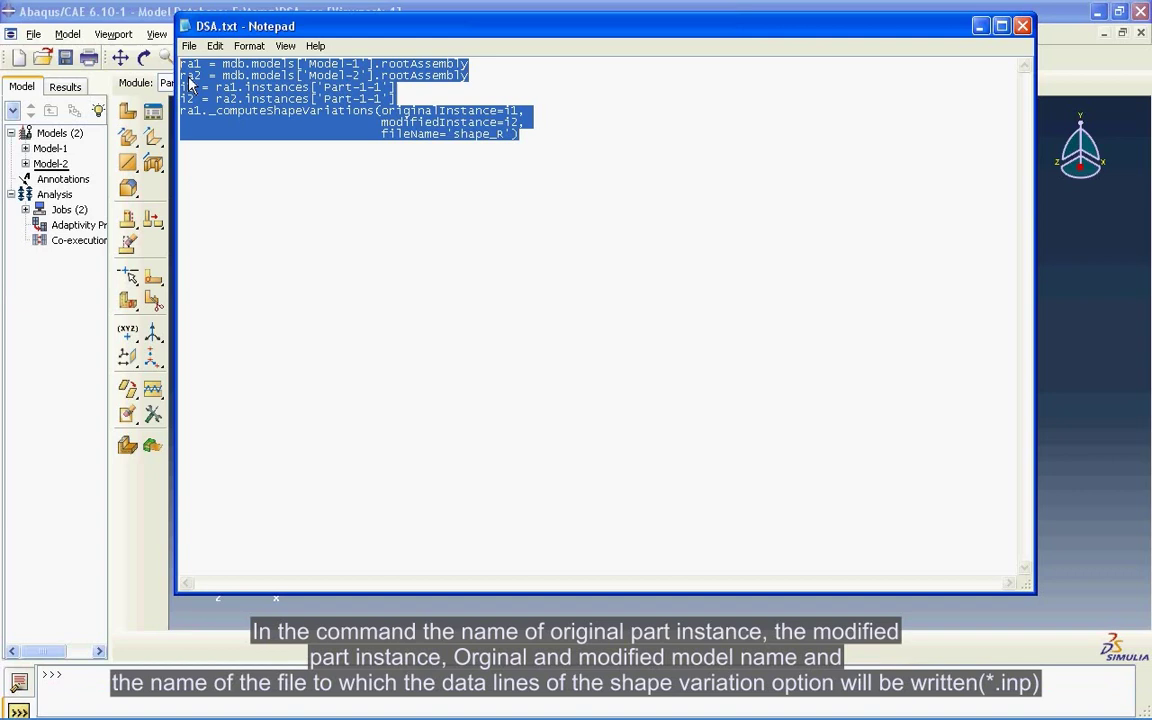
right_click(189, 85)
left_click(234, 123)
left_click(168, 42)
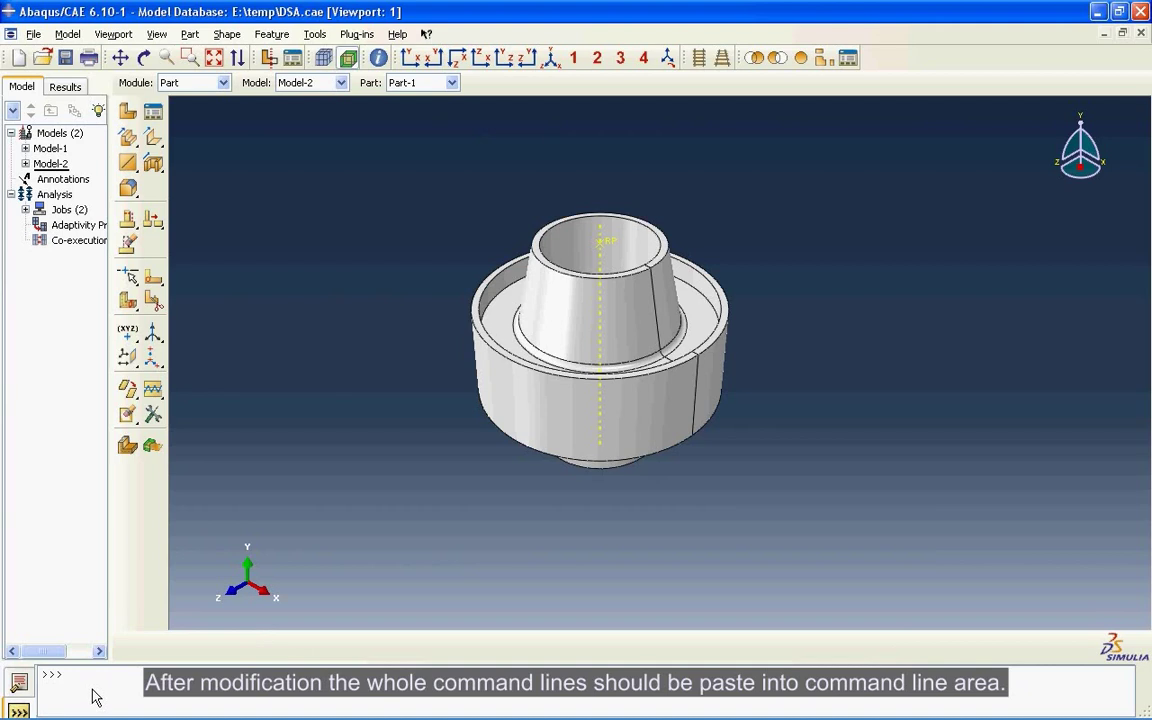
key("ctrl+v")
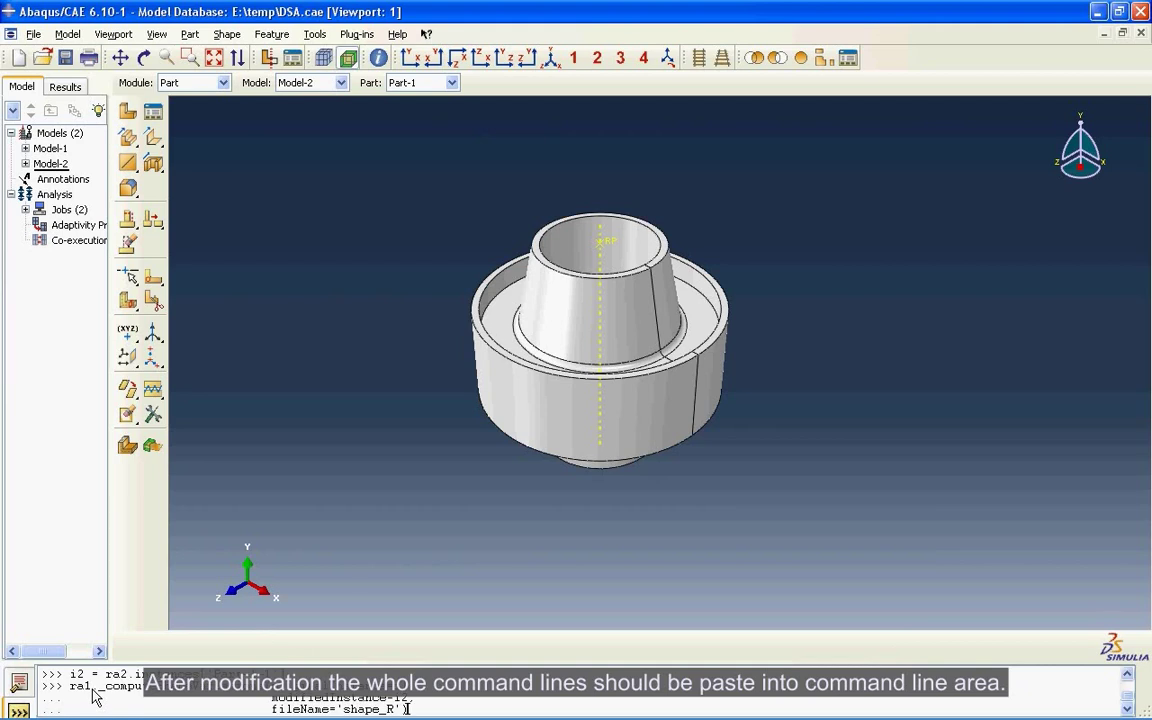
key("Return")
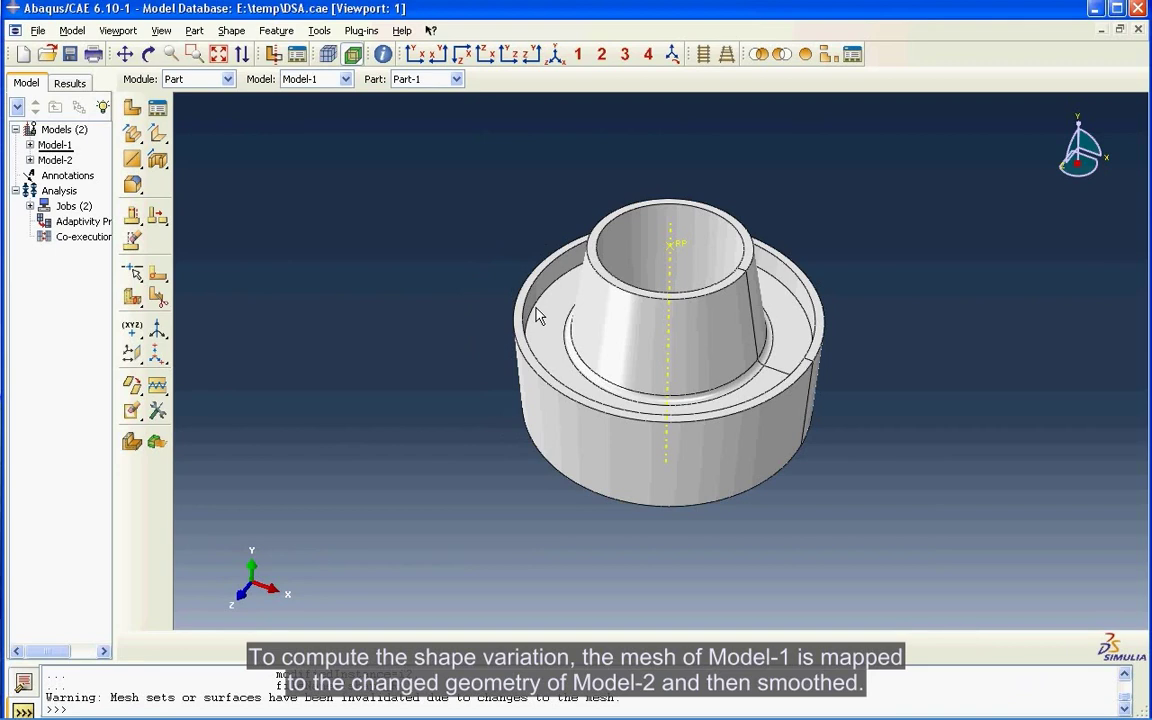
- Copy Model-1 to a new model named Model-3
left_click(72, 30)
mouse_move(135, 80)
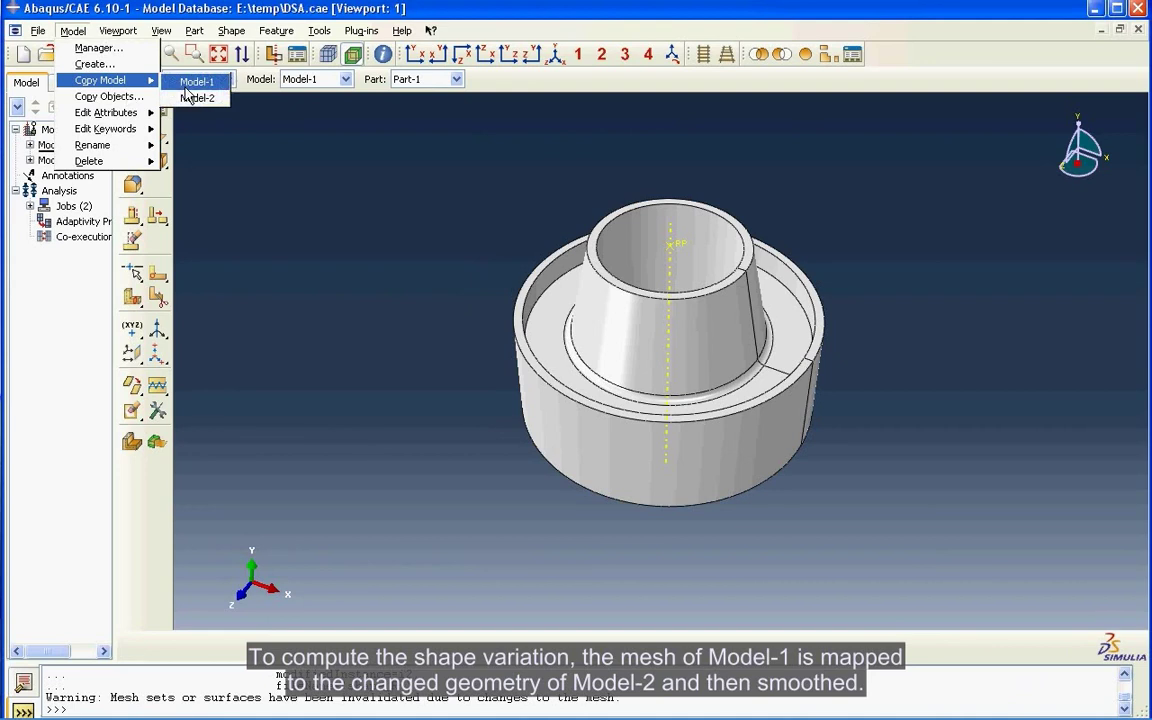
left_click(190, 83)
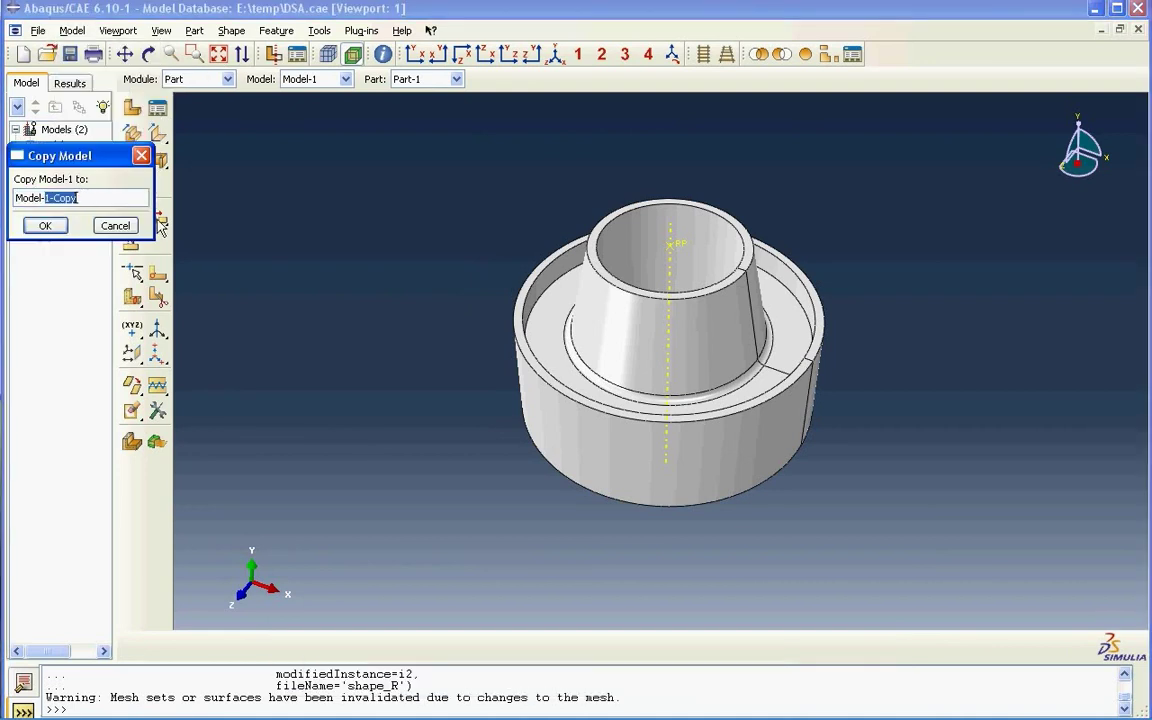
type("3")
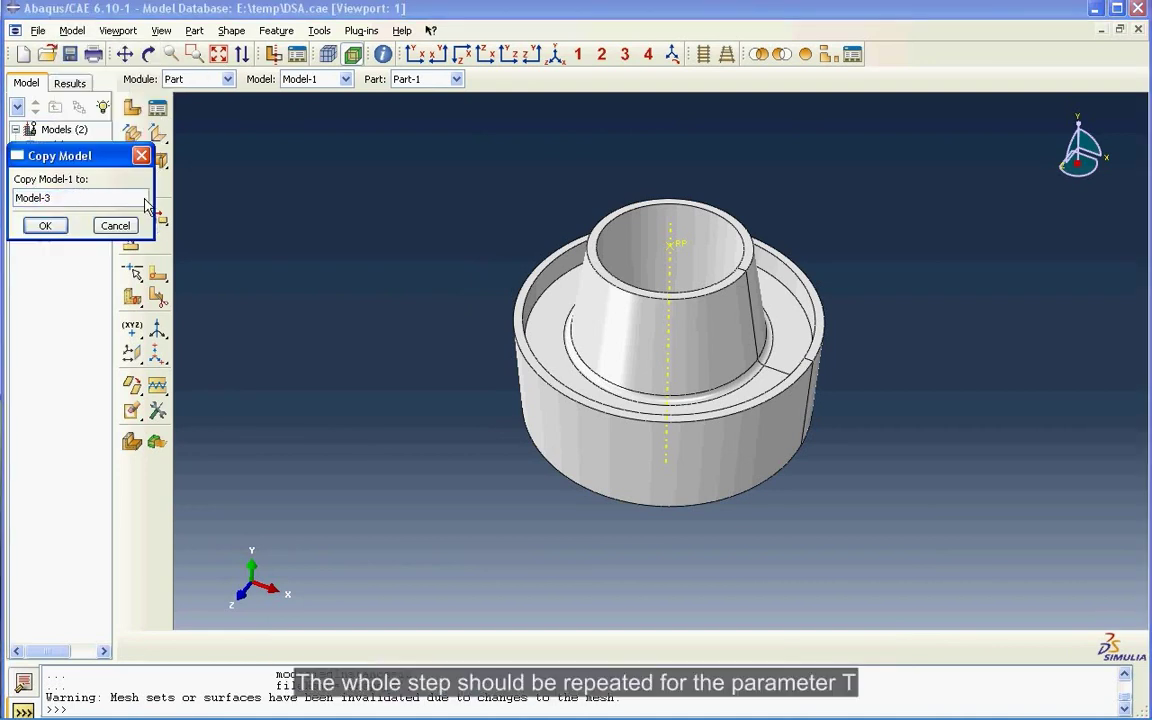
left_click(60, 229)
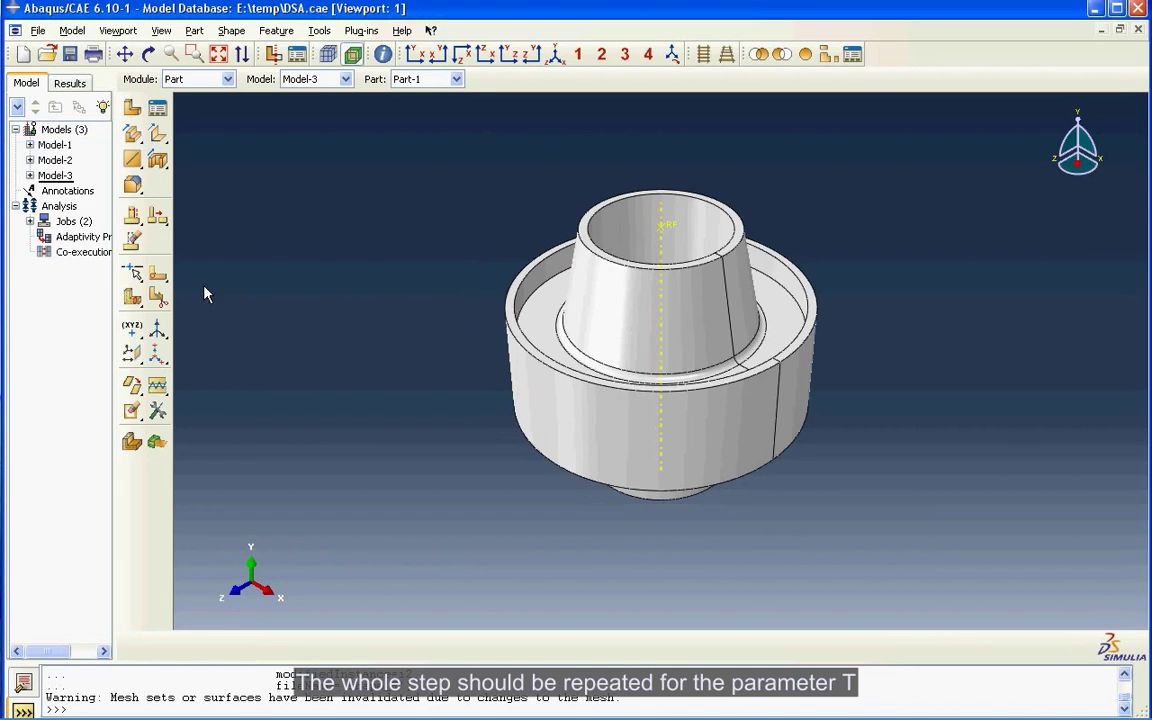
- Open the section sketch of Model-3's solid revolve feature for editing, with the whole profile in view
left_click(143, 223)
left_click(557, 418)
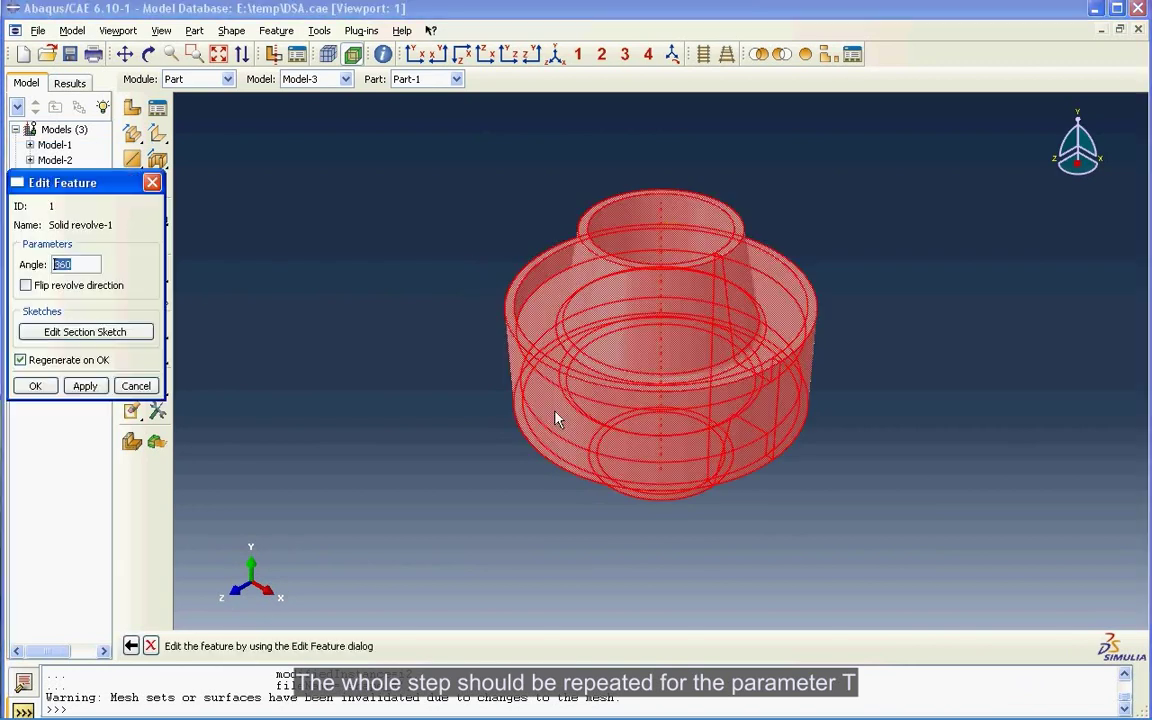
left_click(86, 335)
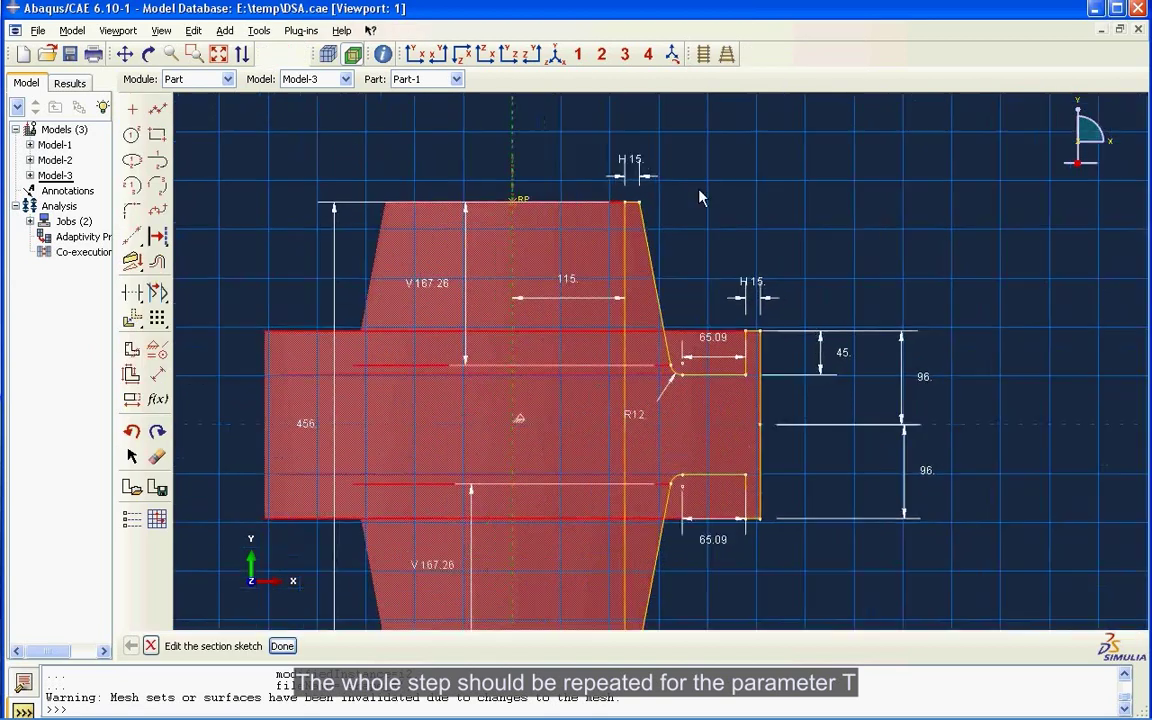
scroll(700, 197, "up", 1)
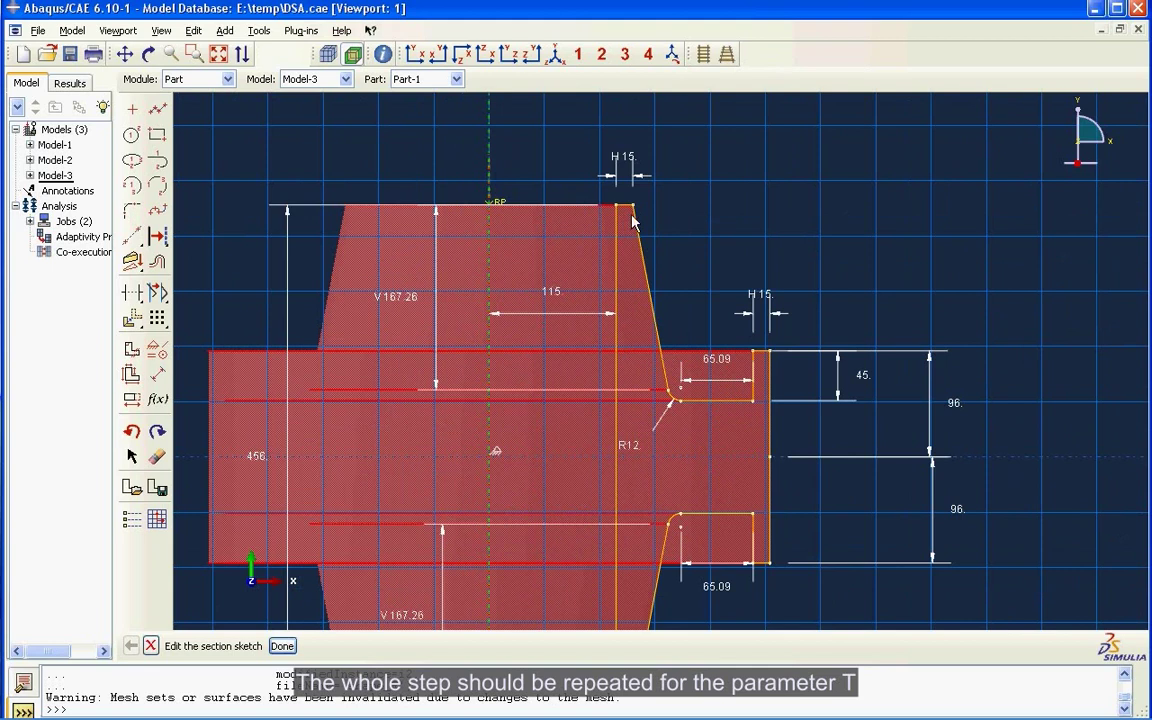
scroll(460, 175, "down", 1)
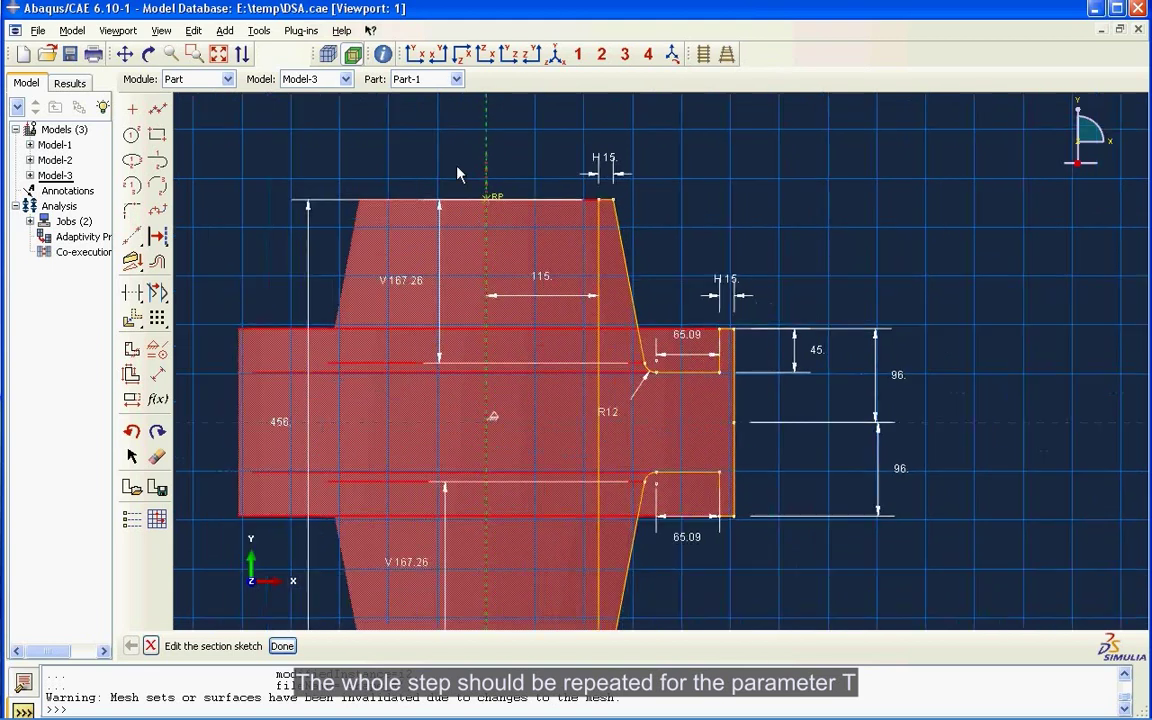
scroll(457, 174, "down", 1)
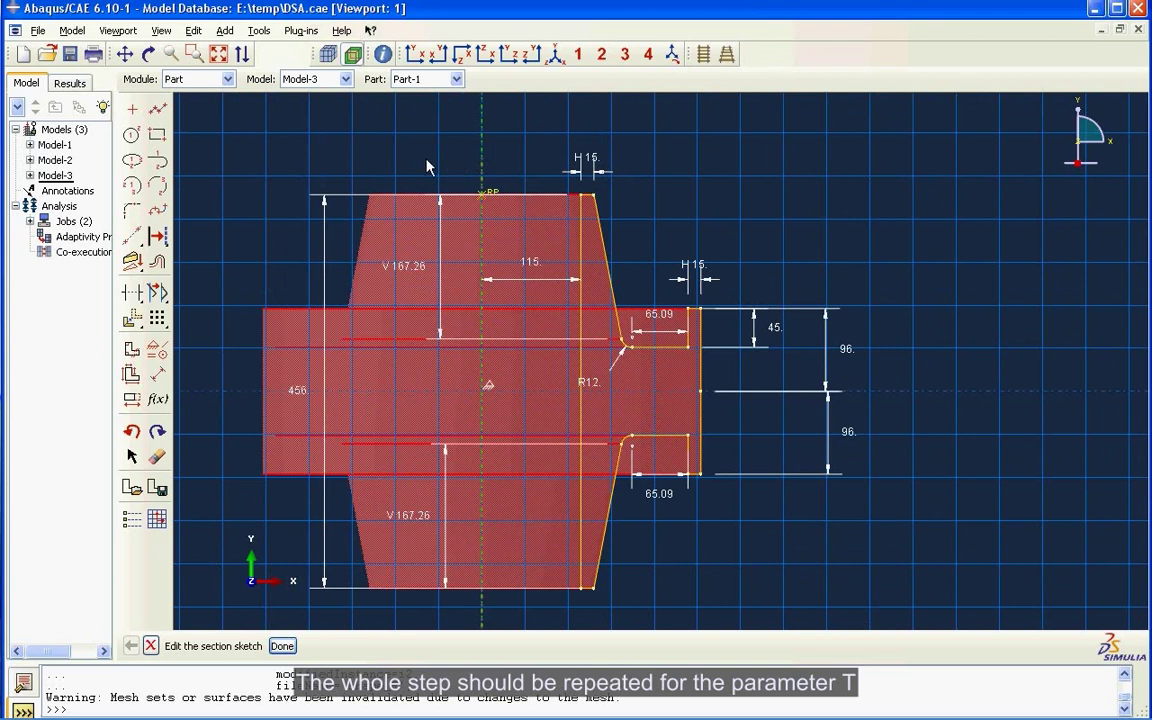
- Apply Fixed constraints to the upper and lower segments of the profile's outermost vertical edge
left_click(140, 342)
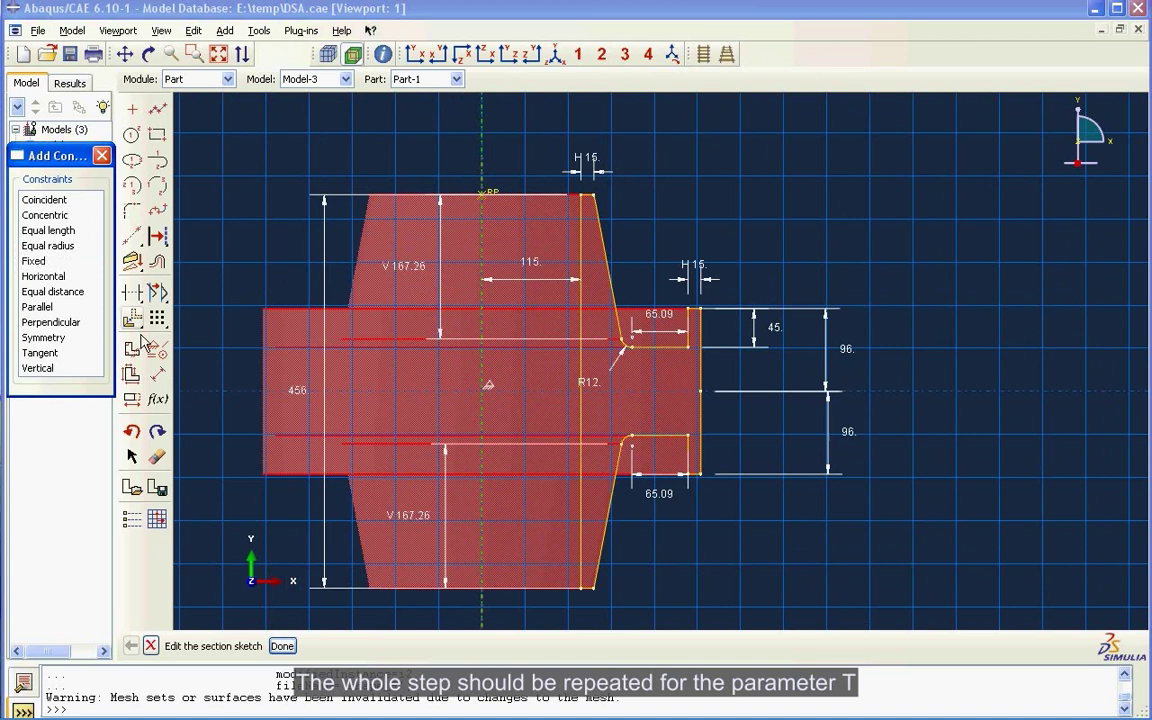
left_click(40, 261)
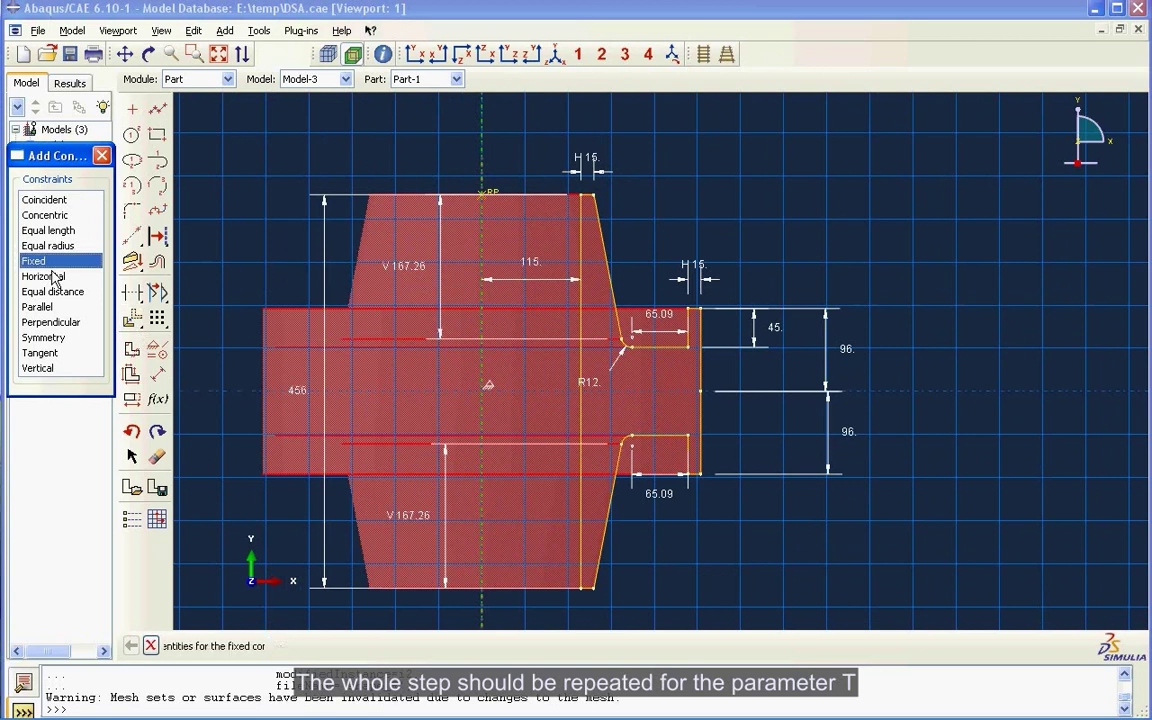
left_click(700, 386)
middle_click(718, 383)
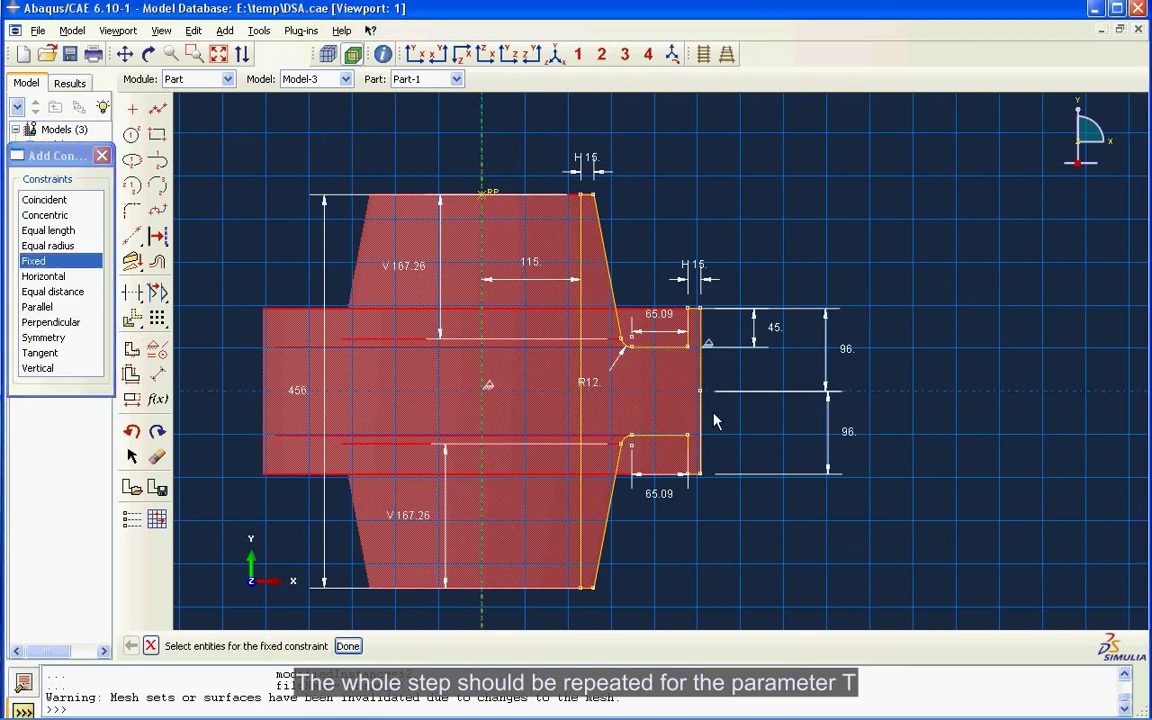
left_click(715, 421)
middle_click(732, 427)
- Apply Vertical constraints to the long inner line and to the short vertical lines of the upper and lower grooves
left_click(50, 368)
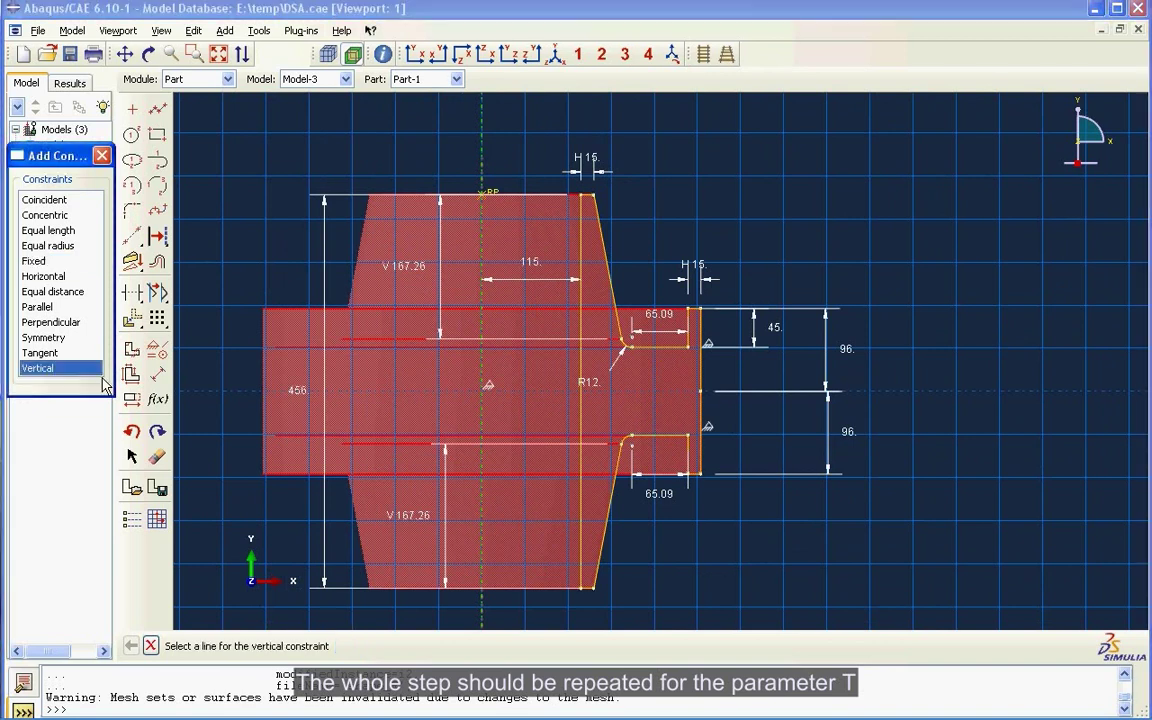
left_click(582, 410)
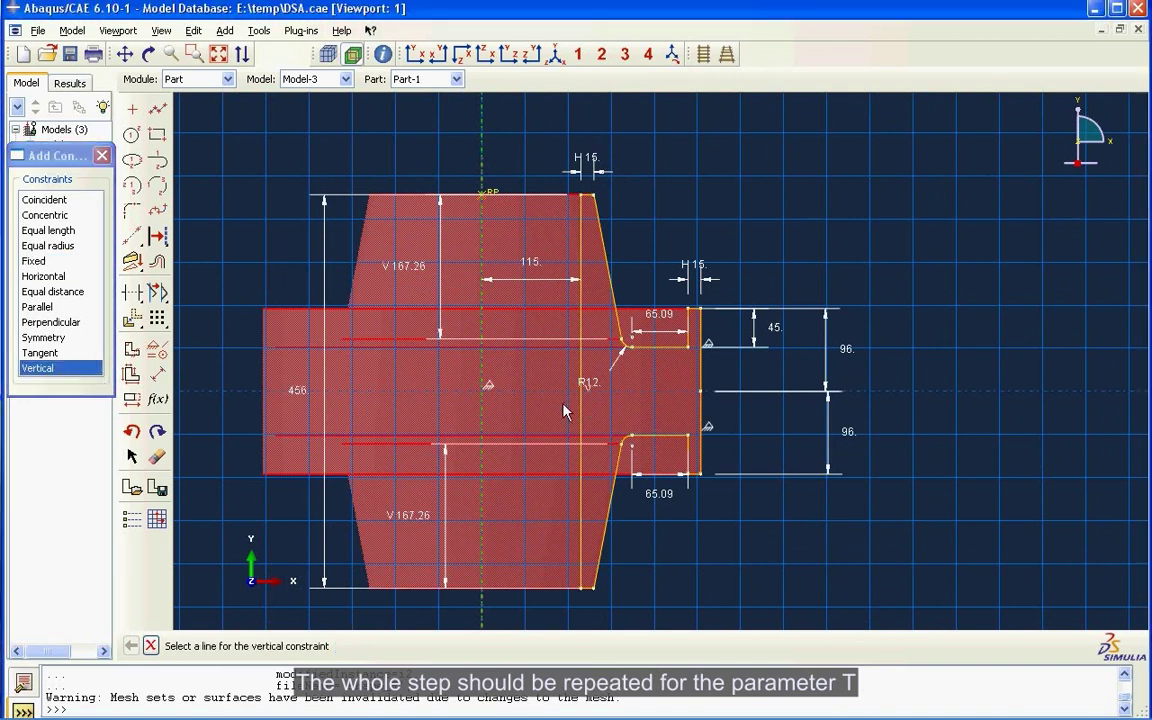
left_click(690, 335)
left_click(690, 462)
- Apply Horizontal constraints to the short top and bottom end lines, both groove lines and both outer rim lines
left_click(45, 276)
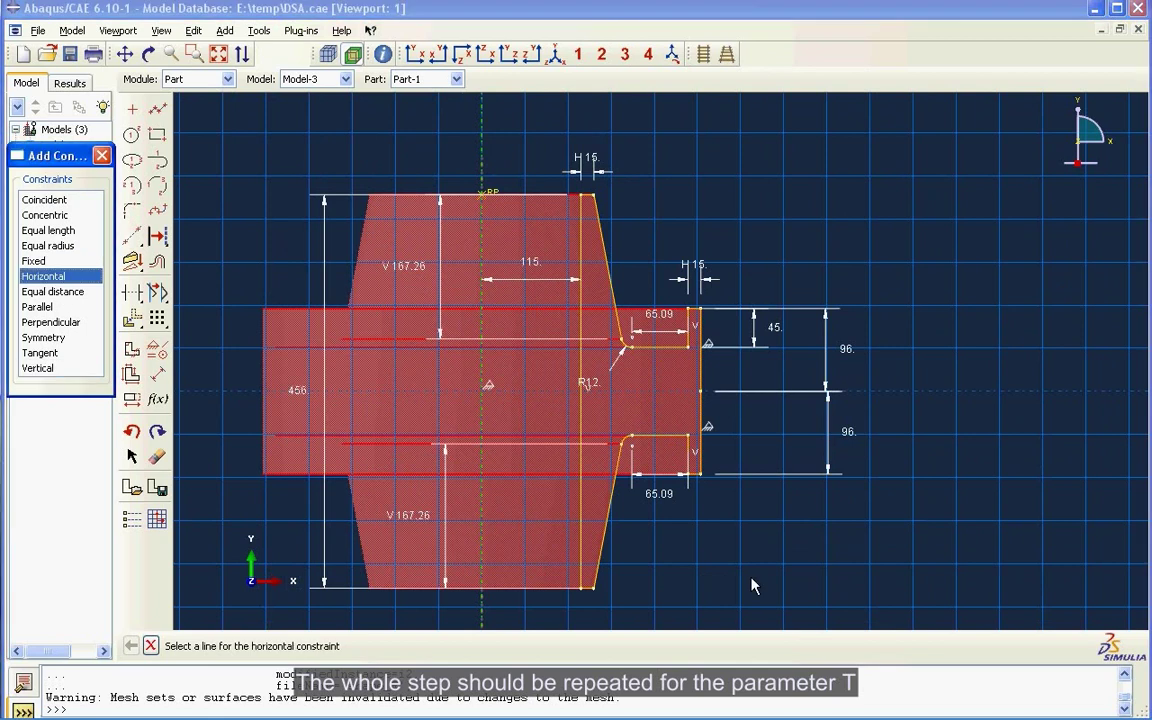
left_click(597, 598)
left_click(592, 590)
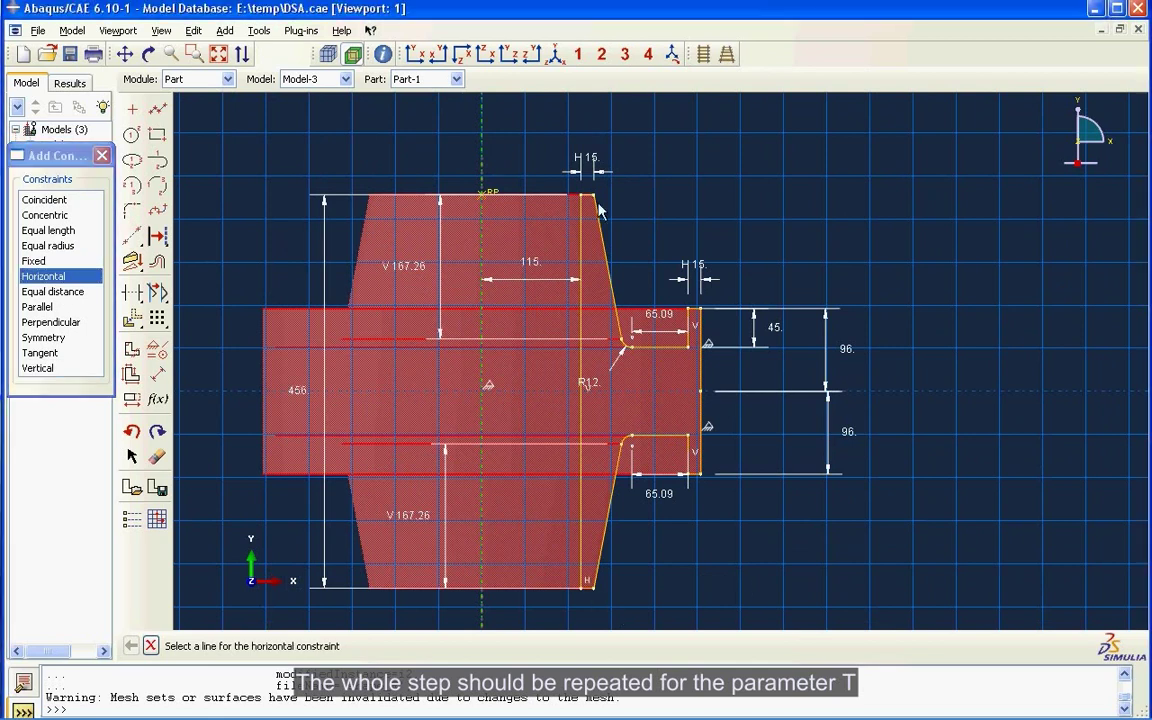
left_click(594, 197)
left_click(665, 436)
left_click(698, 474)
- Apply Tangent constraints joining the lower fillet arc to the lower groove's horizontal line and the lower slanted edge
left_click(40, 353)
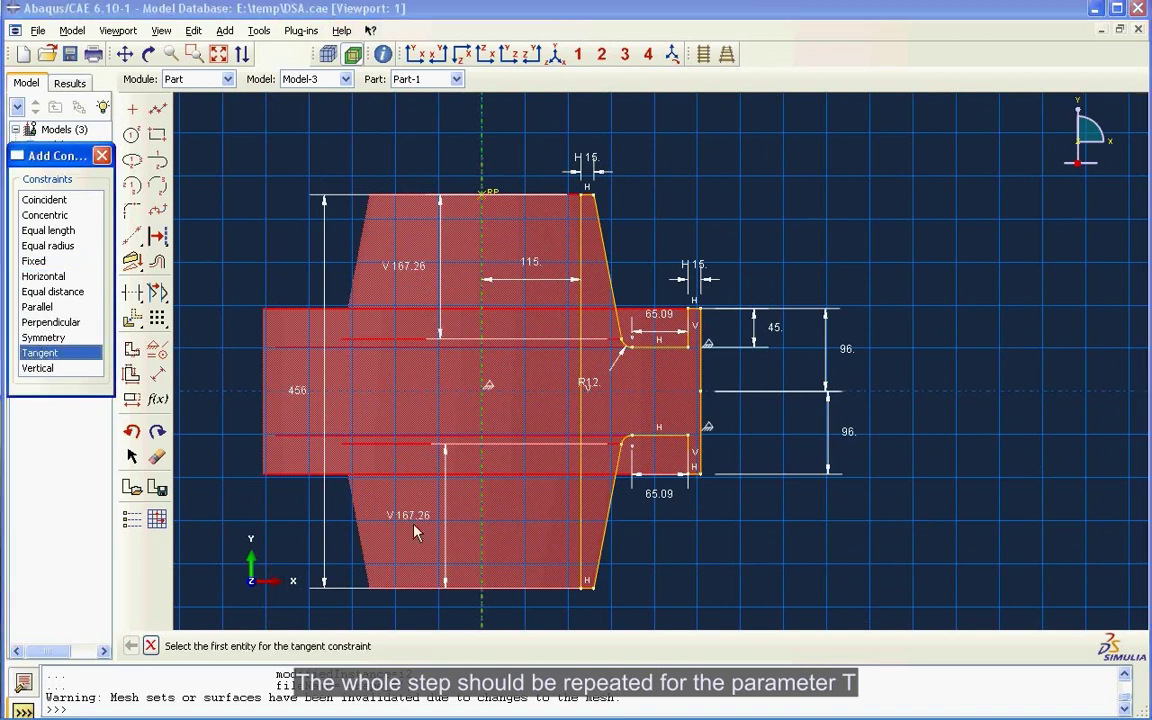
left_click(657, 445)
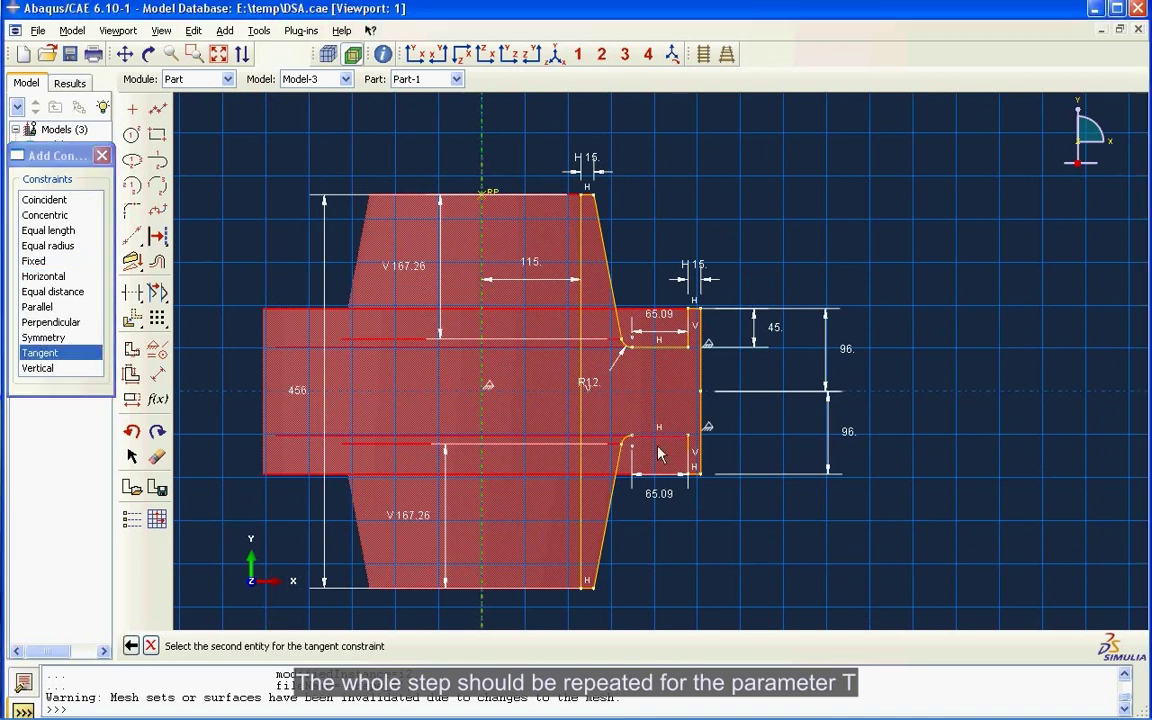
left_click(660, 450)
left_click(638, 453)
left_click(632, 466)
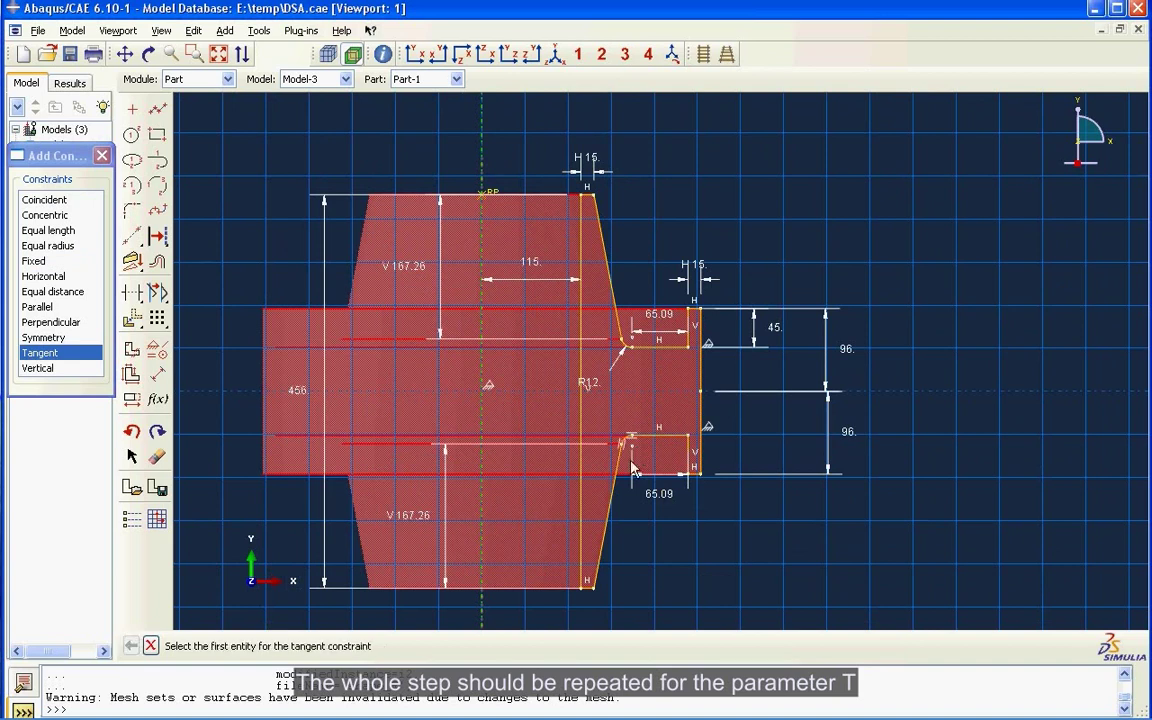
- Apply Tangent constraints joining the upper fillet arc to the upper groove's horizontal line and the upper slanted edge
left_click(634, 354)
left_click(636, 358)
left_click(641, 358)
left_click(620, 330)
- Delete the 65.09 horizontal dimensions of the lower and upper groove lines
left_click(157, 456)
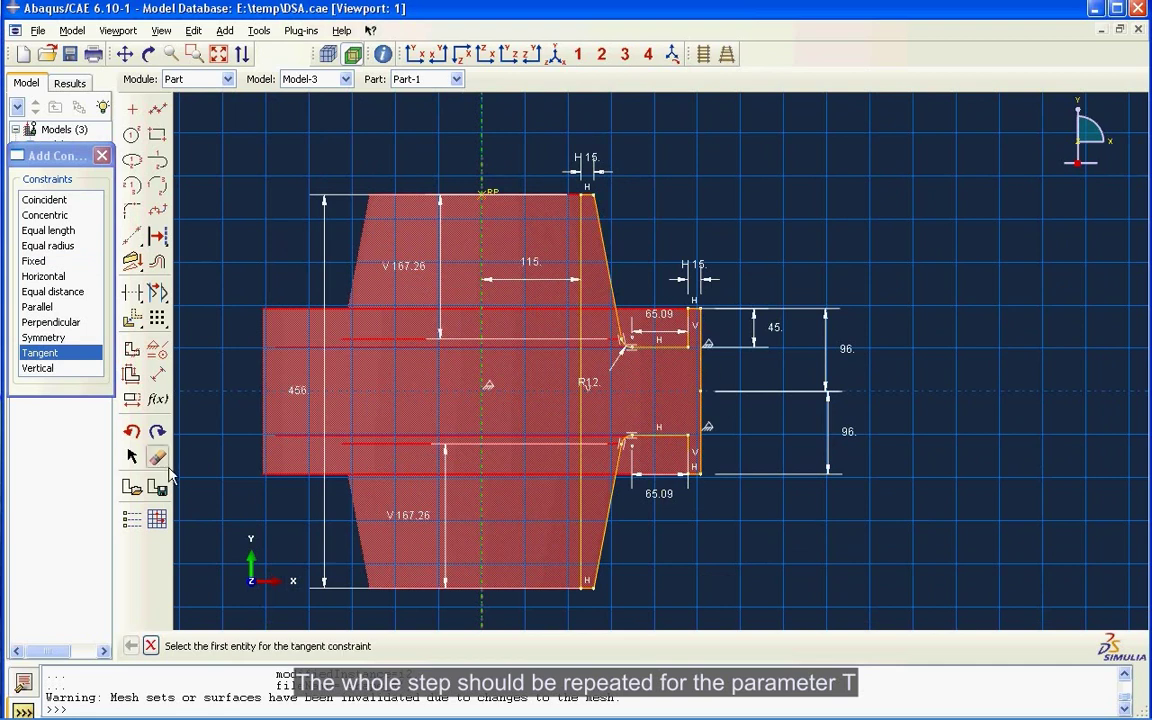
left_click(678, 518)
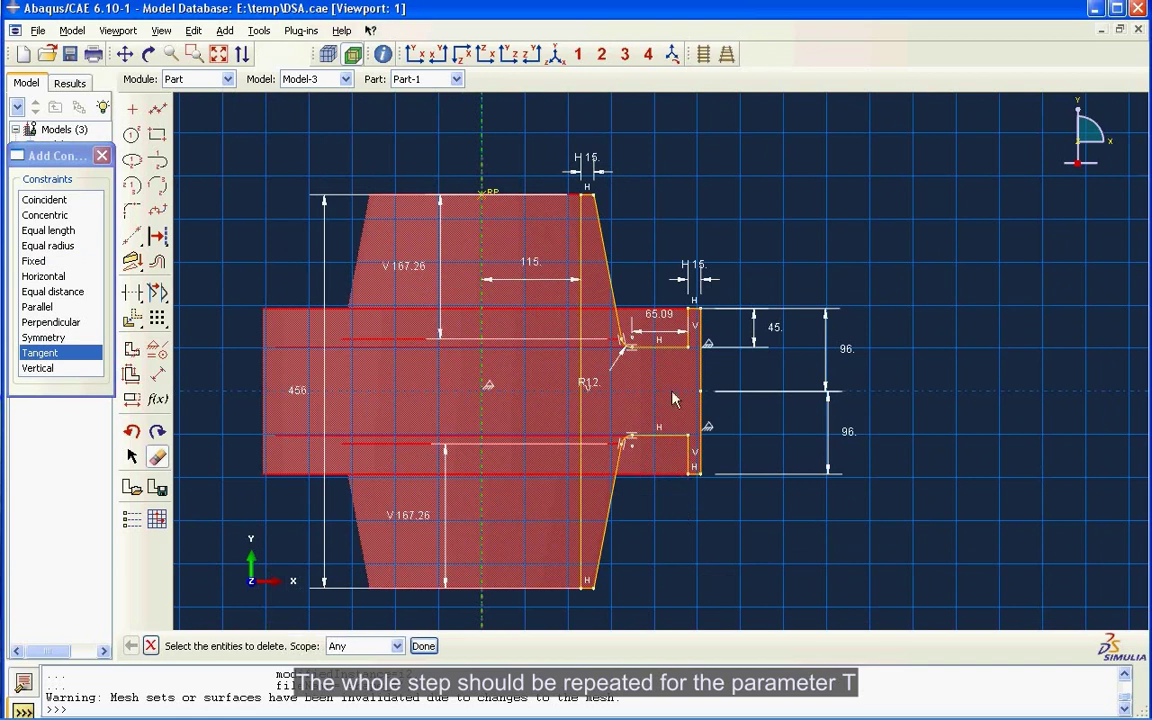
left_click(658, 295)
- Add an angular dimension between the short top line and the upper slanted edge, keeping the proposed value
left_click(157, 374)
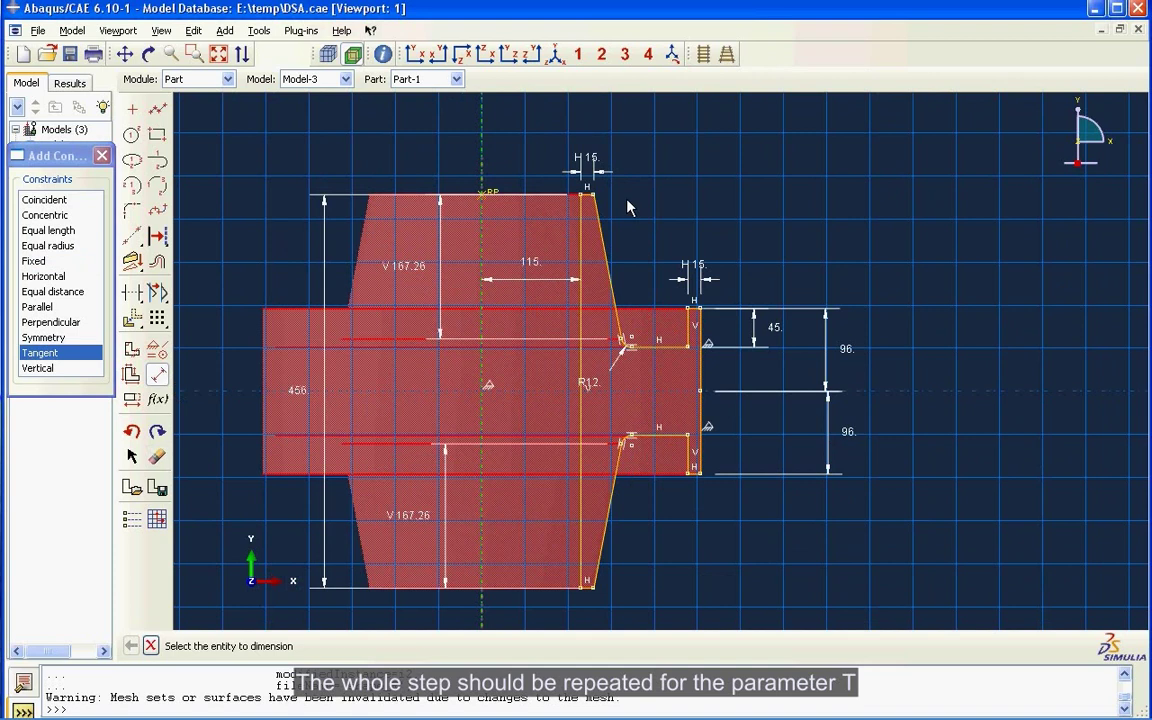
scroll(628, 207, "up", 3)
scroll(628, 207, "up", 1)
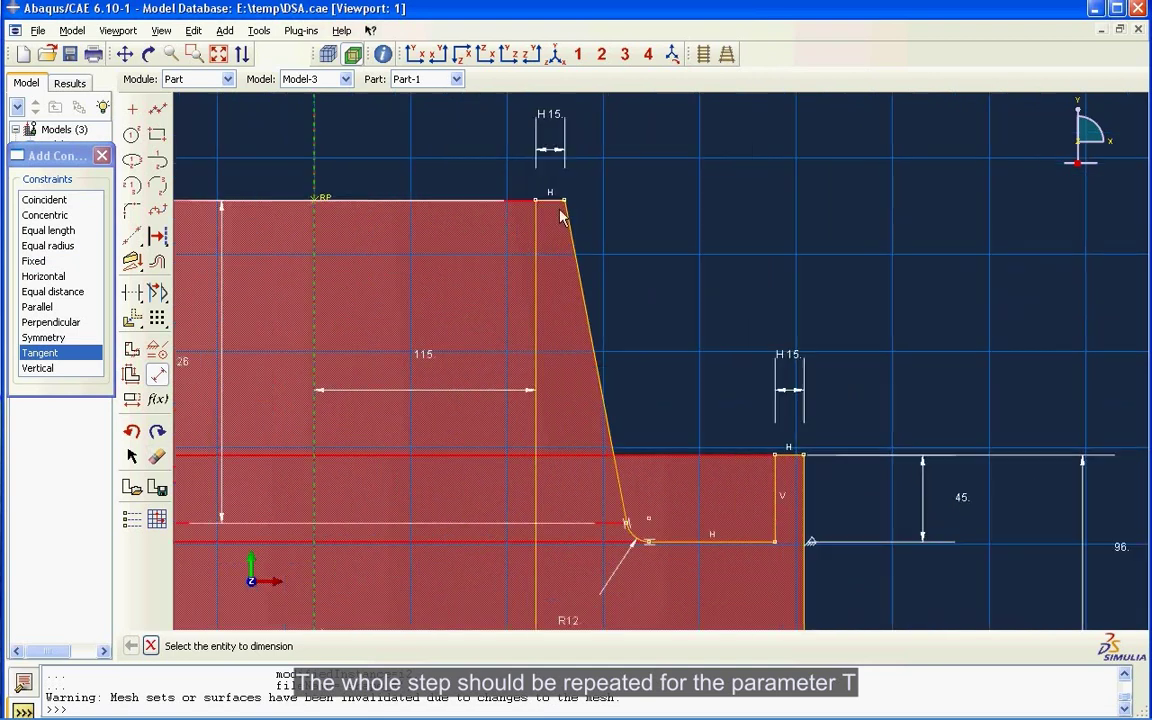
left_click(571, 236)
left_click(551, 272)
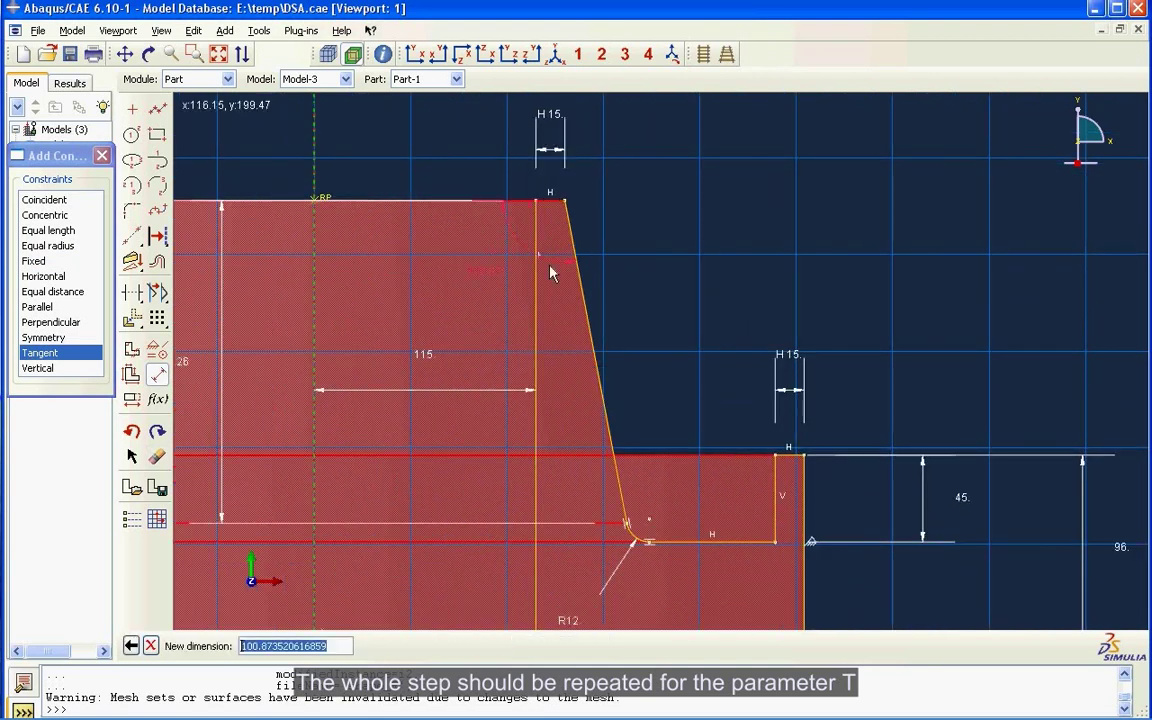
key("Return")
scroll(652, 170, "down", 2)
scroll(659, 183, "down", 2)
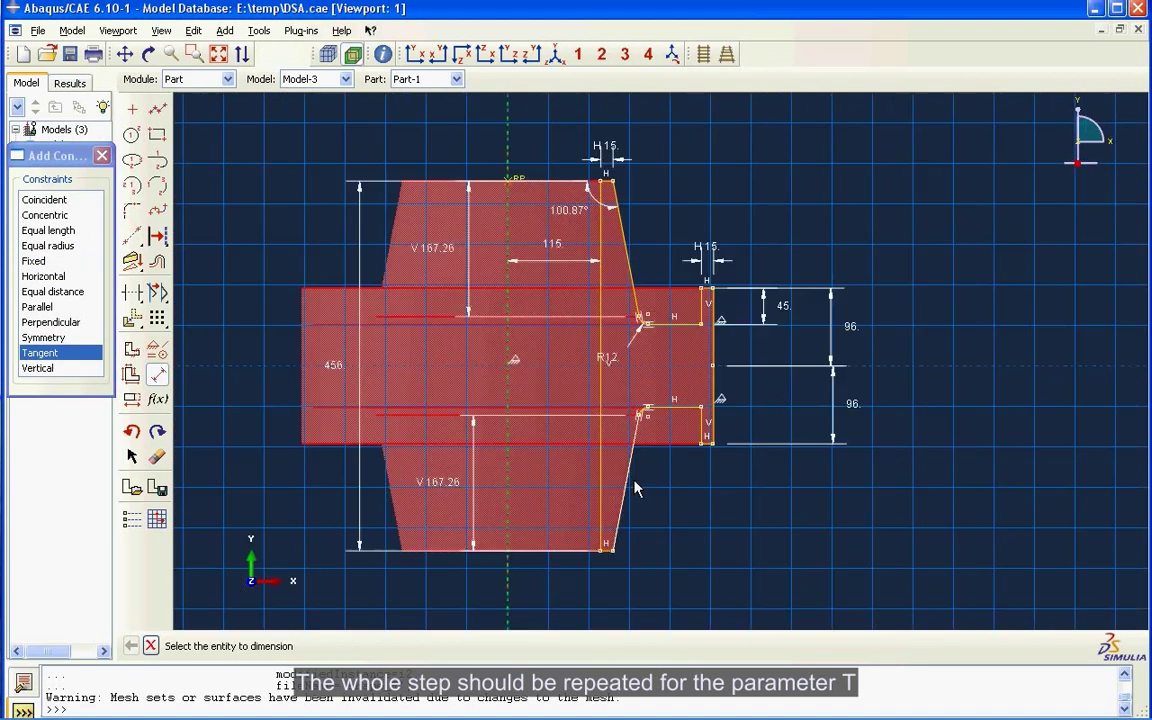
- Add an angular dimension between the short bottom line and the lower slanted edge, keeping the proposed value
scroll(630, 560, "up", 2)
scroll(619, 566, "up", 2)
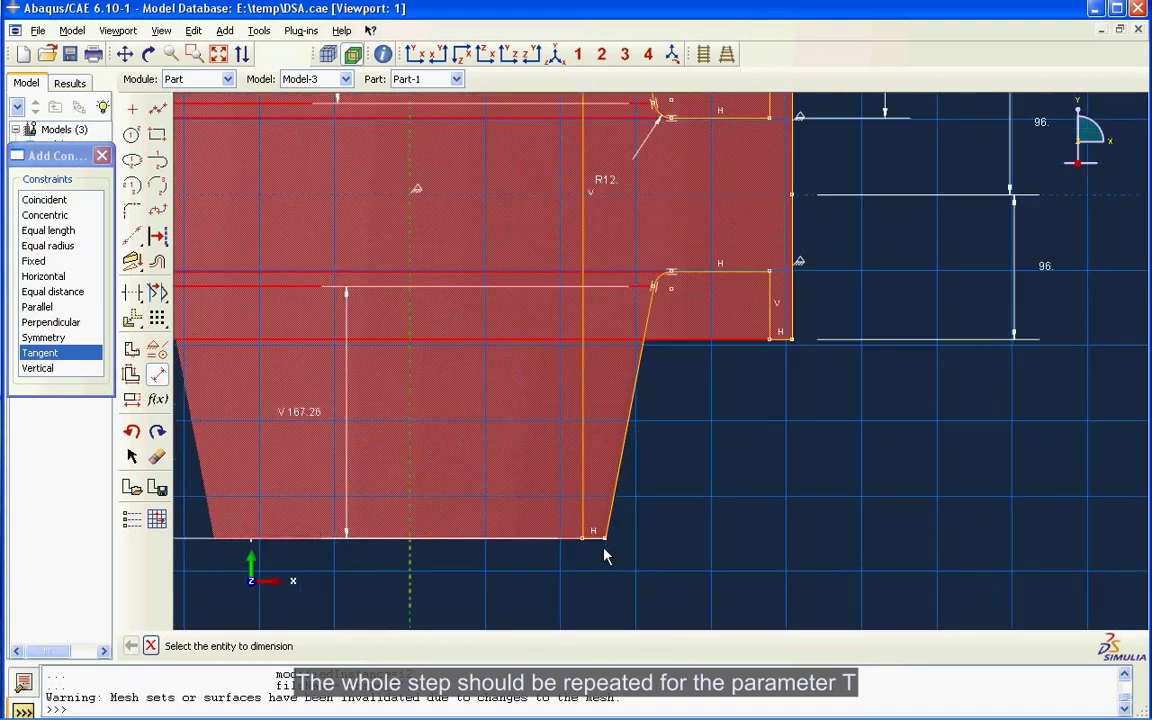
left_click(618, 524)
left_click(578, 503)
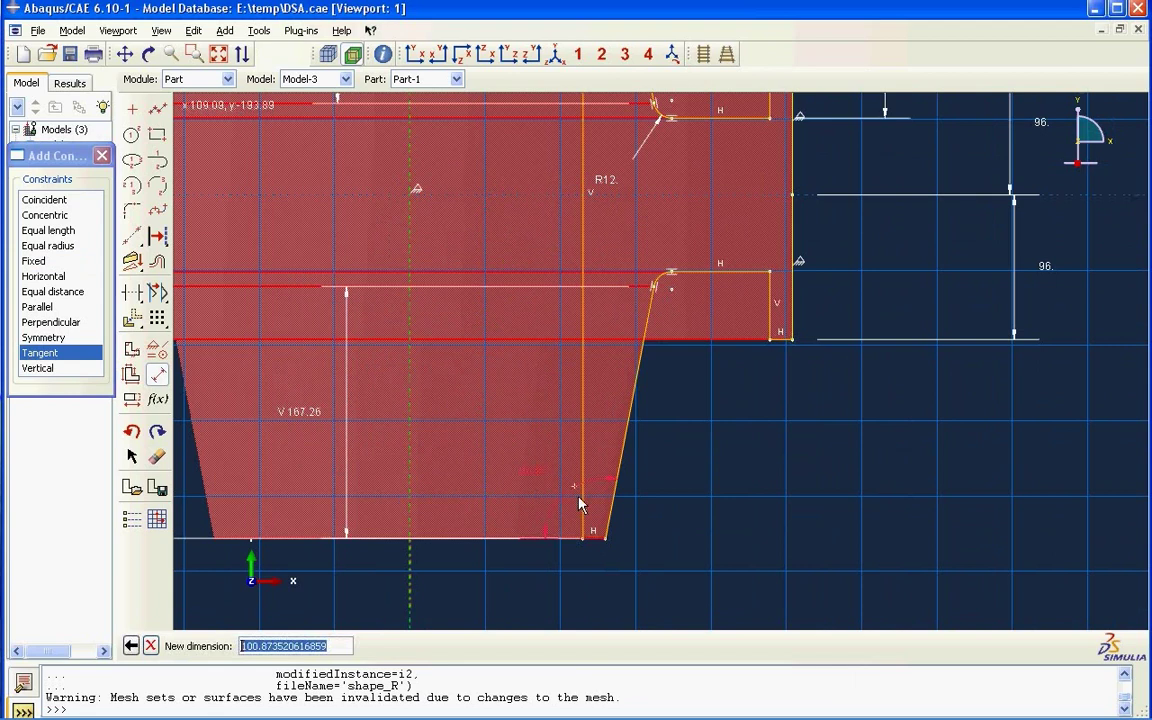
key("Return")
- Add a radial dimension to the lower fillet arc, keeping the proposed value
scroll(545, 595, "down", 2)
scroll(547, 605, "down", 1)
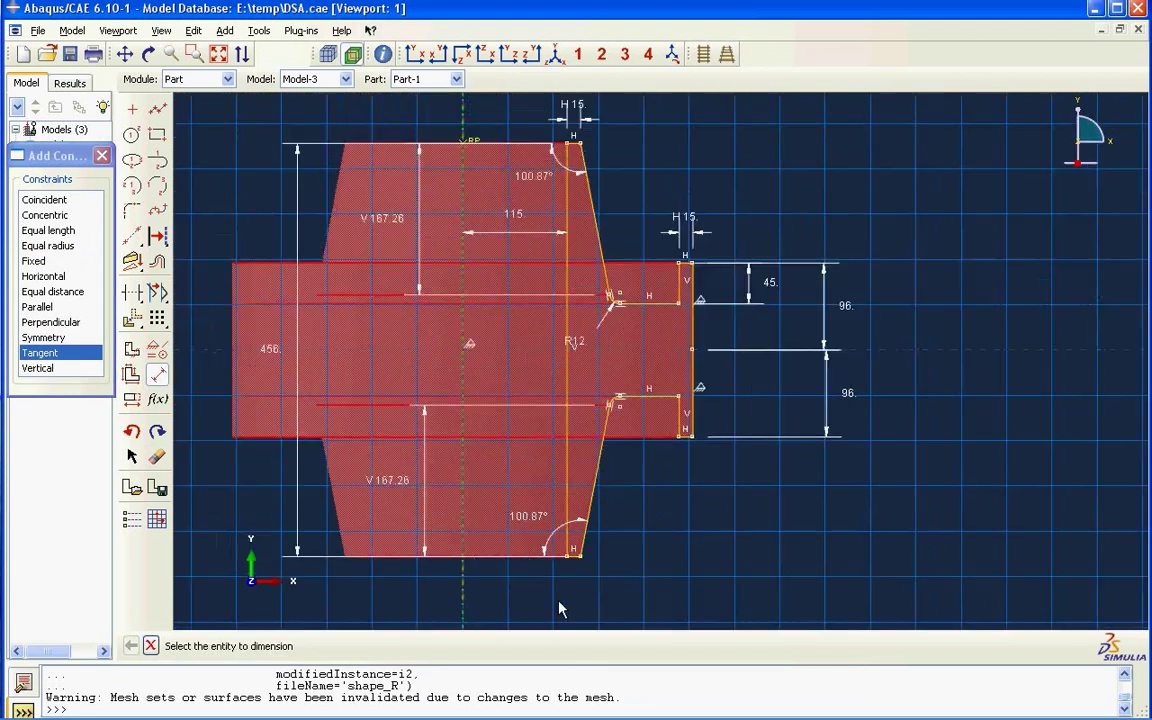
scroll(560, 608, "down", 1)
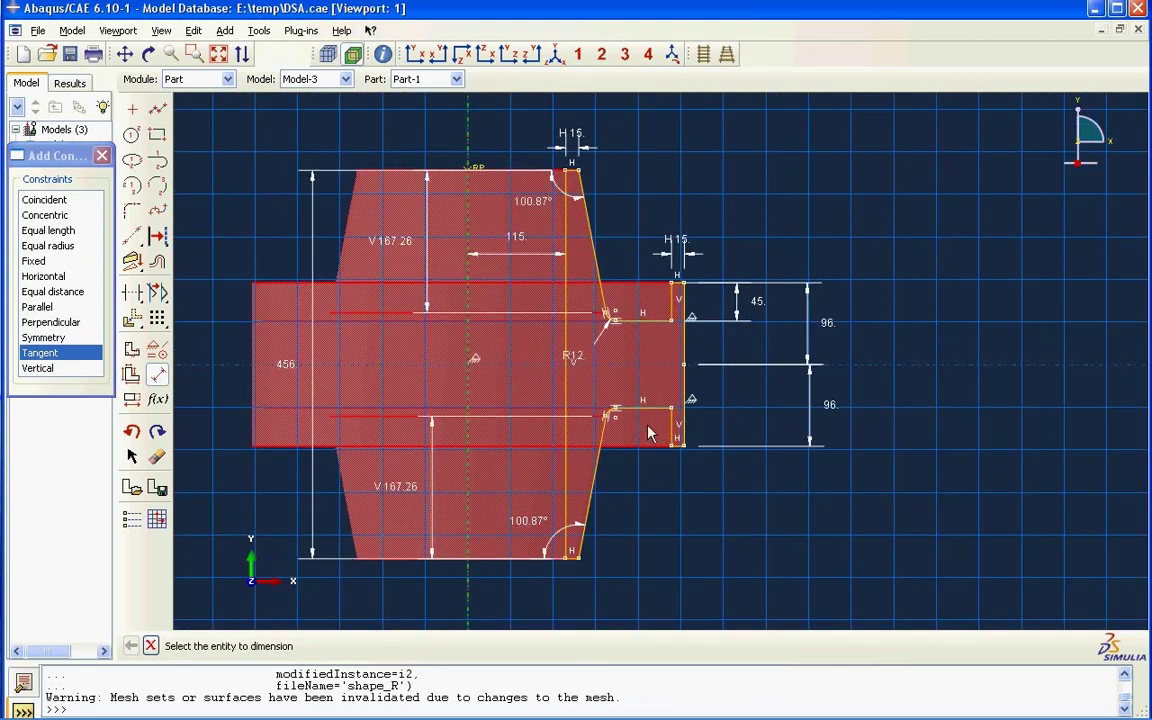
scroll(648, 432, "up", 2)
left_click(594, 418)
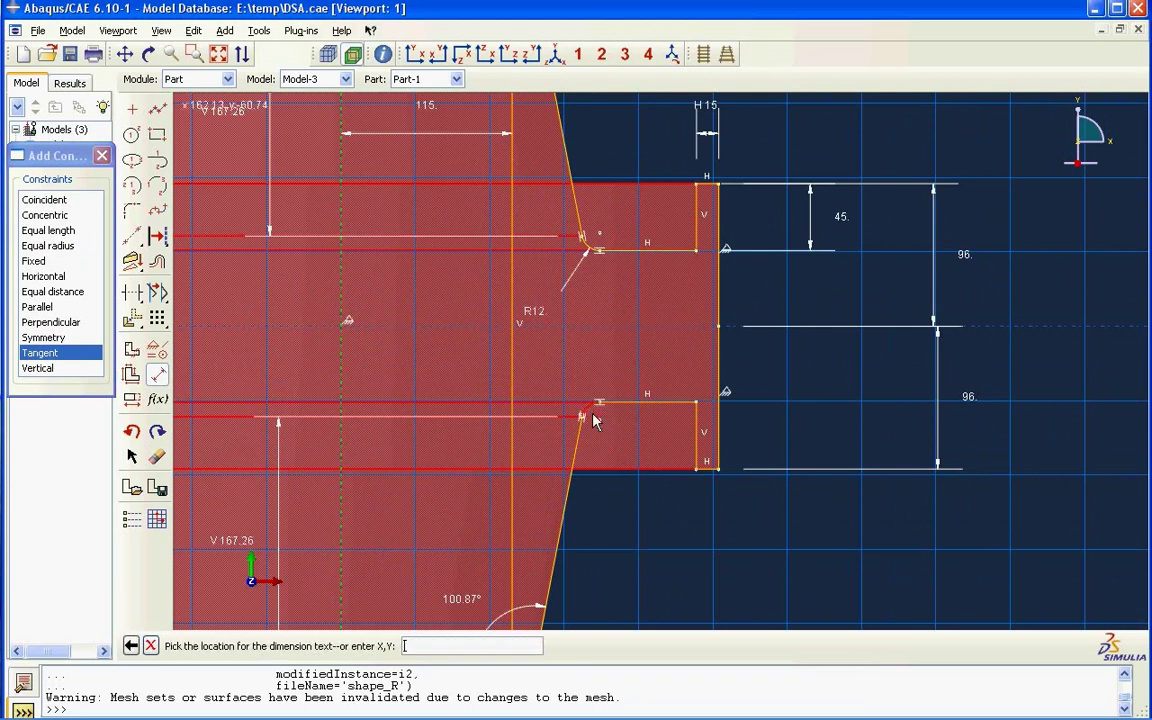
left_click(546, 400)
key("Return")
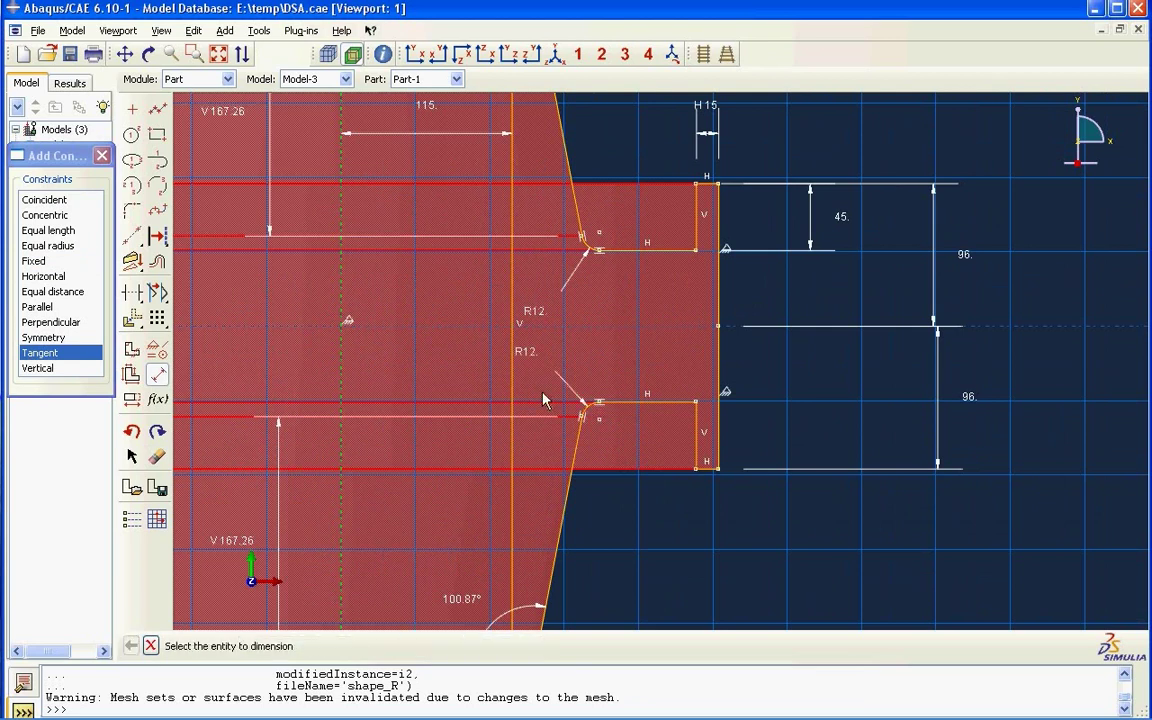
- Draw a vertical construction line through the points where the upper and lower fillet arcs meet the groove's horizontal lines
scroll(614, 485, "down", 1)
scroll(722, 588, "down", 1)
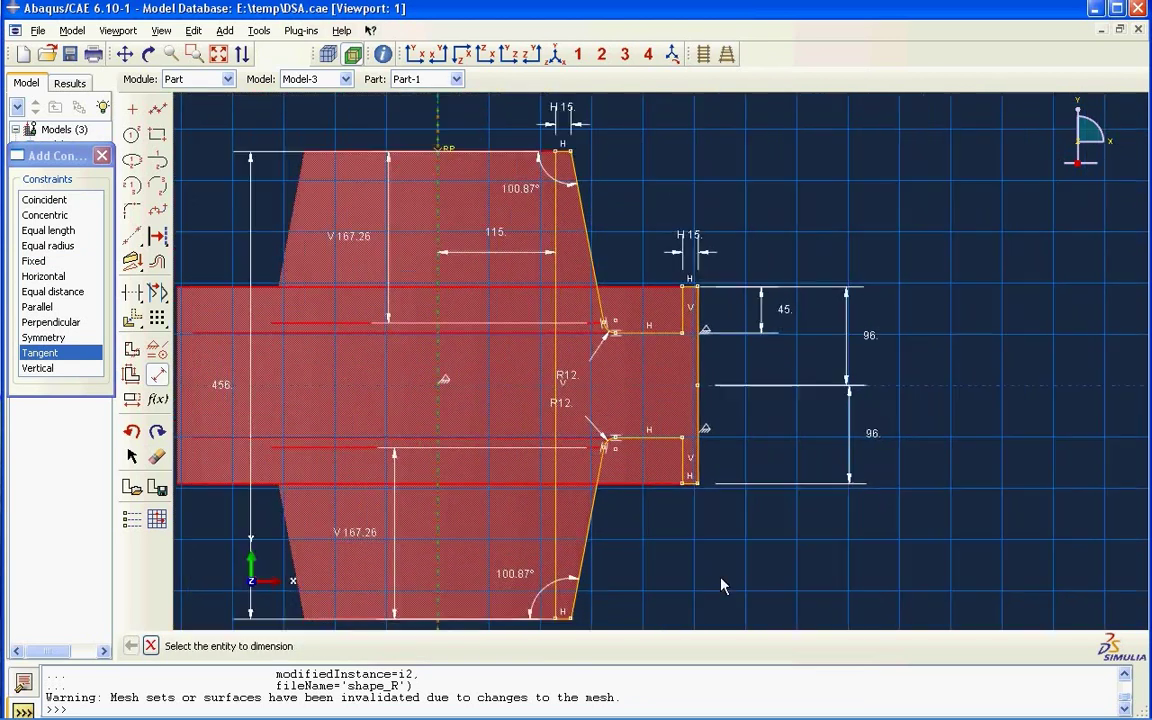
scroll(722, 588, "down", 1)
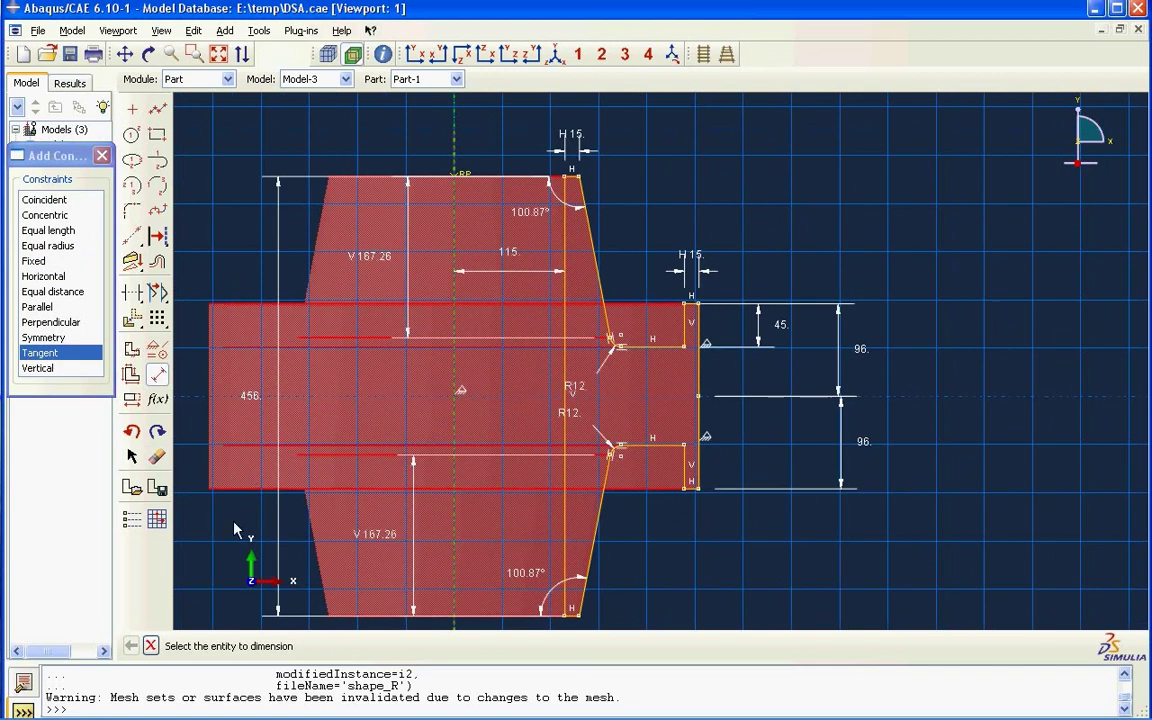
left_click(131, 236)
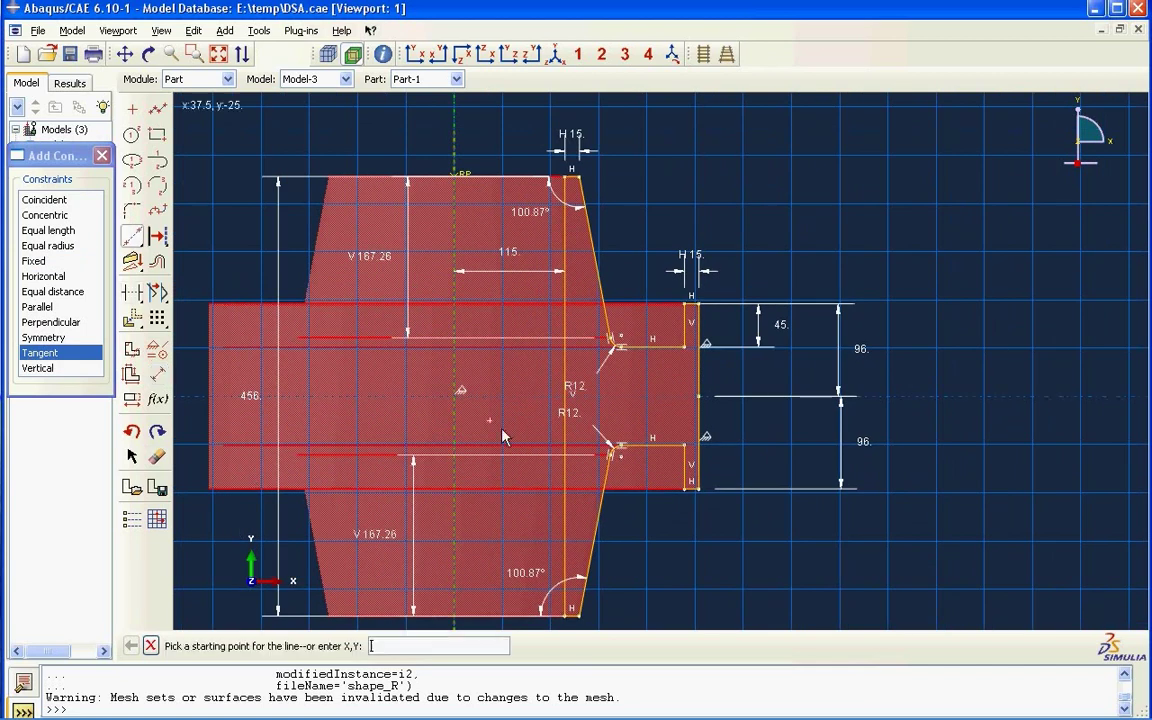
scroll(635, 391, "up", 1)
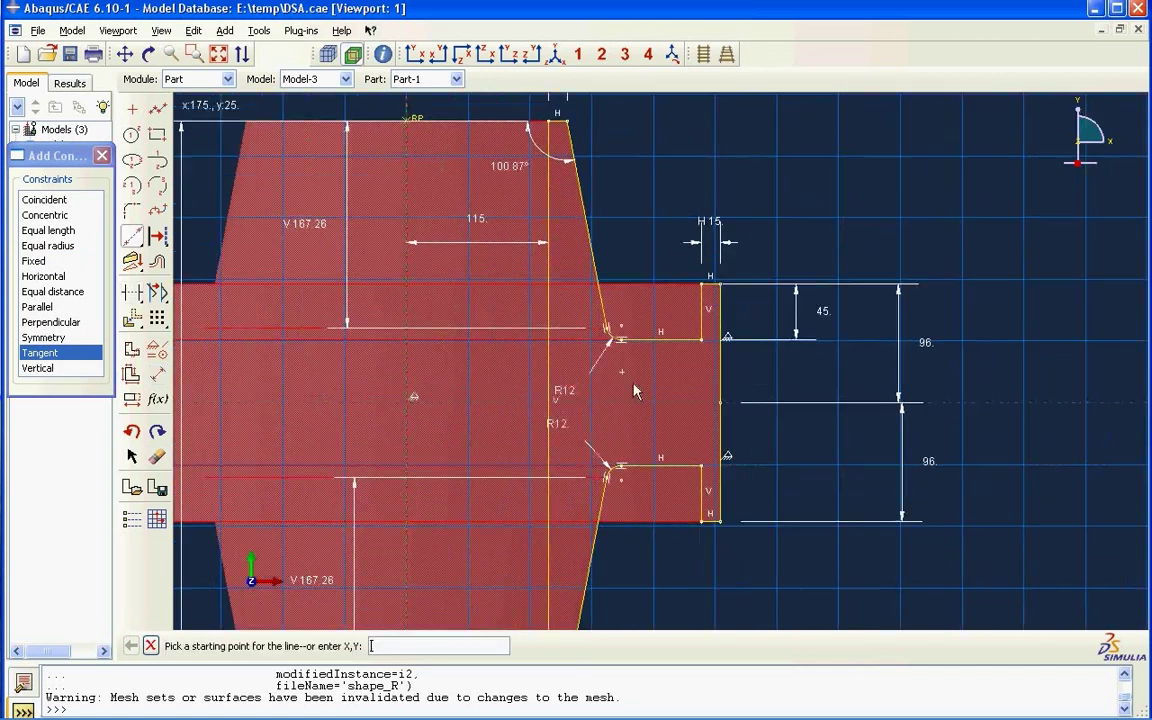
left_click(620, 325)
left_click(624, 509)
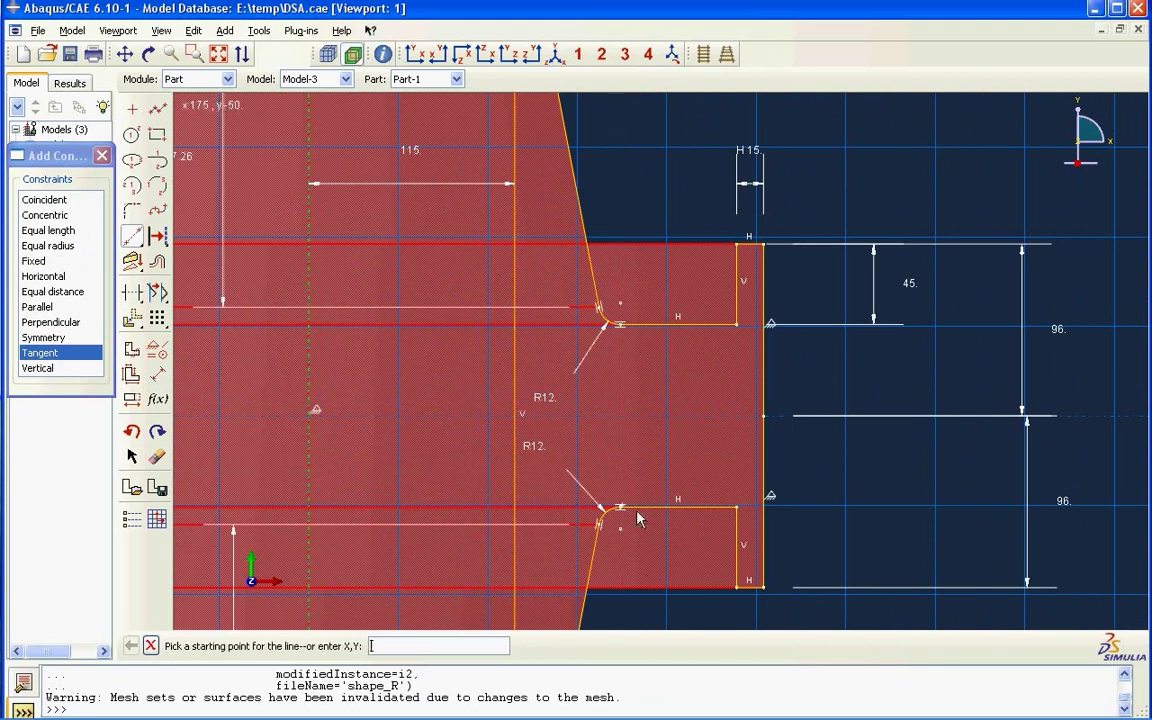
scroll(663, 472, "down", 2)
scroll(665, 480, "down", 1)
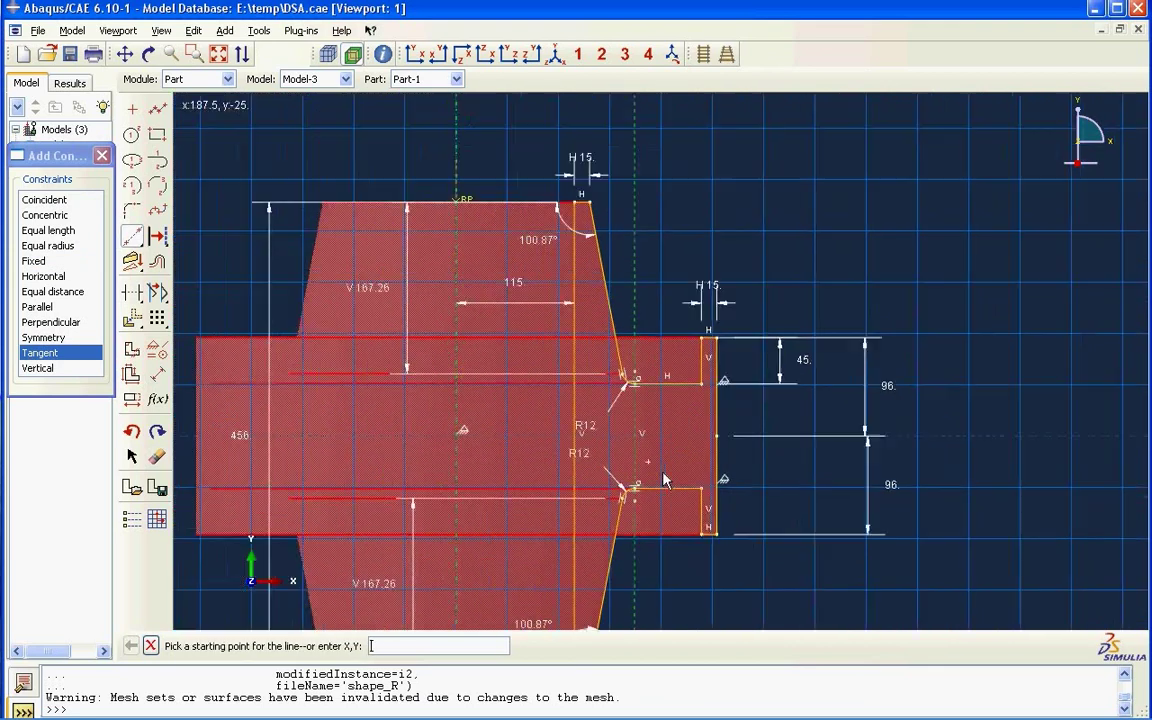
scroll(665, 480, "down", 1)
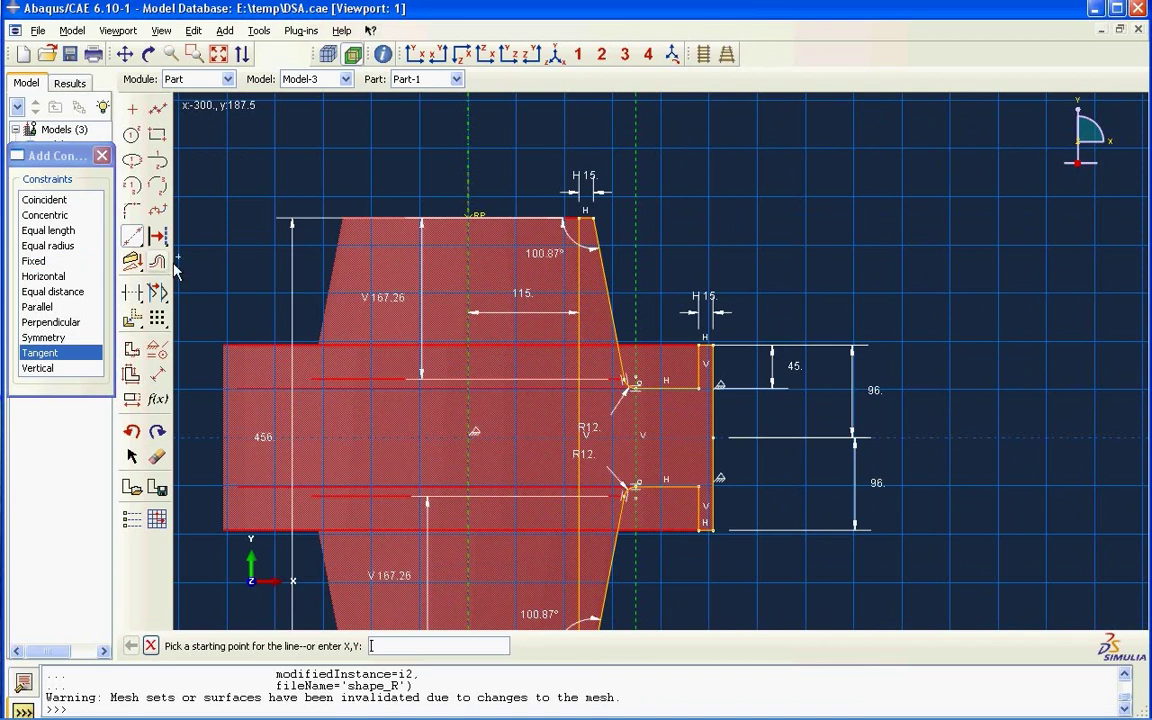
key("Escape")
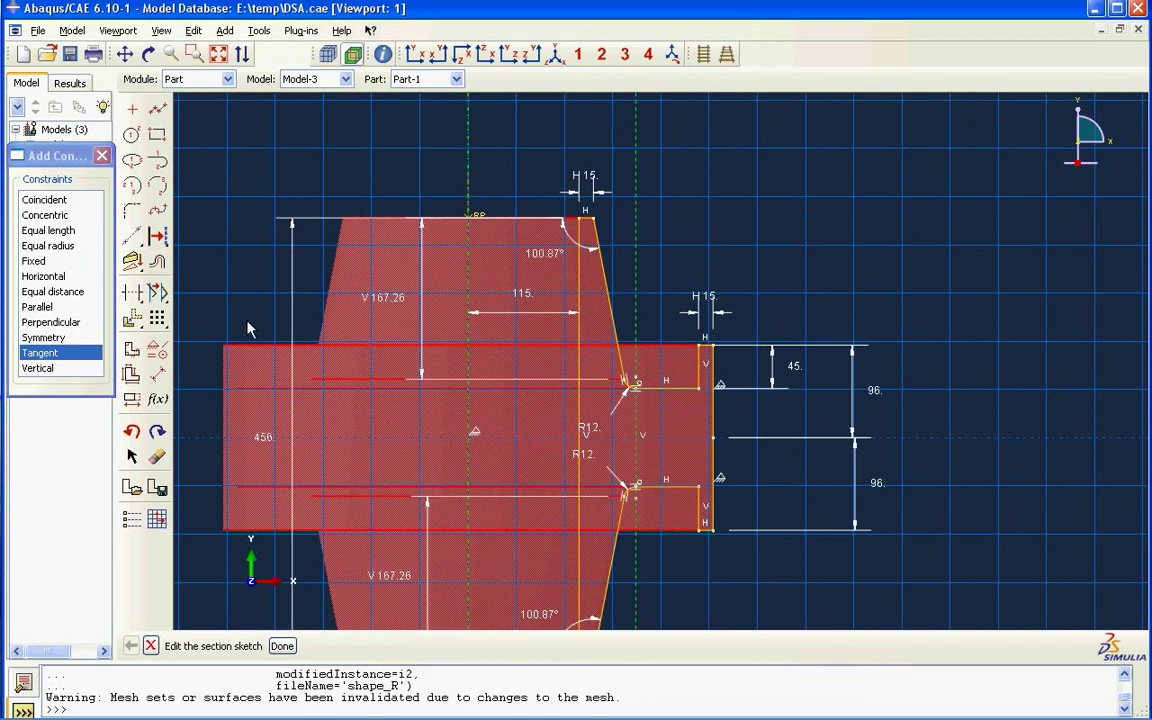
- Set the horizontal dimension of the short top line to 15.5
left_click(140, 402)
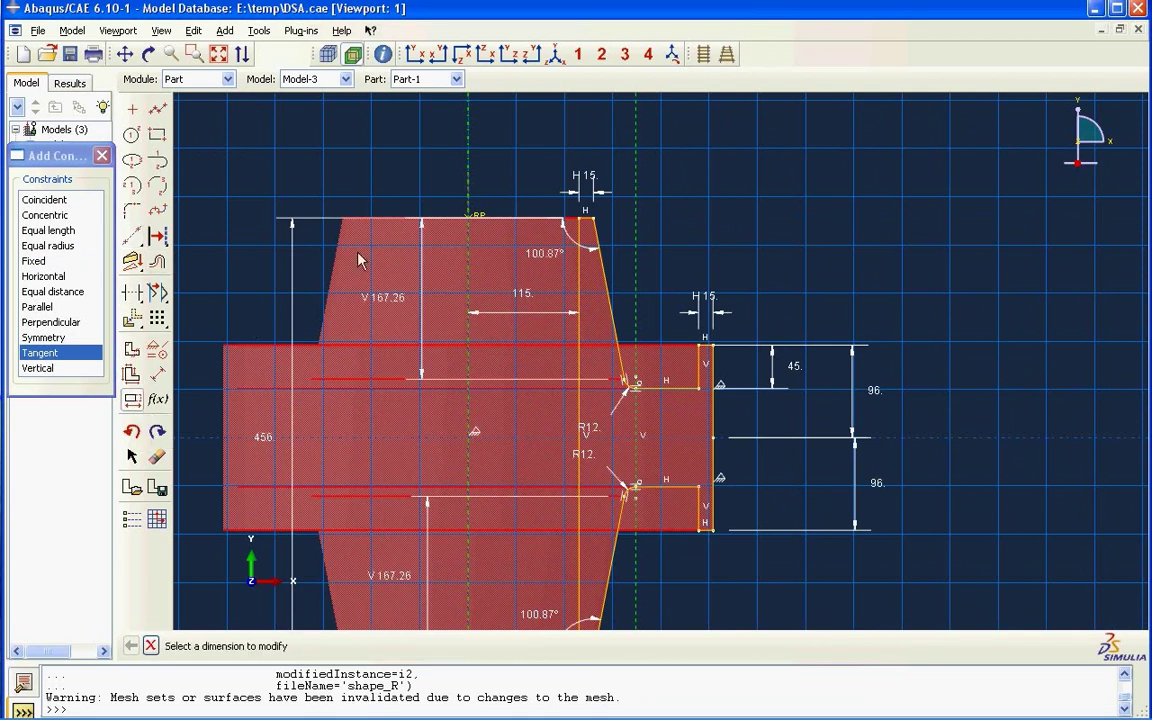
left_click(600, 184)
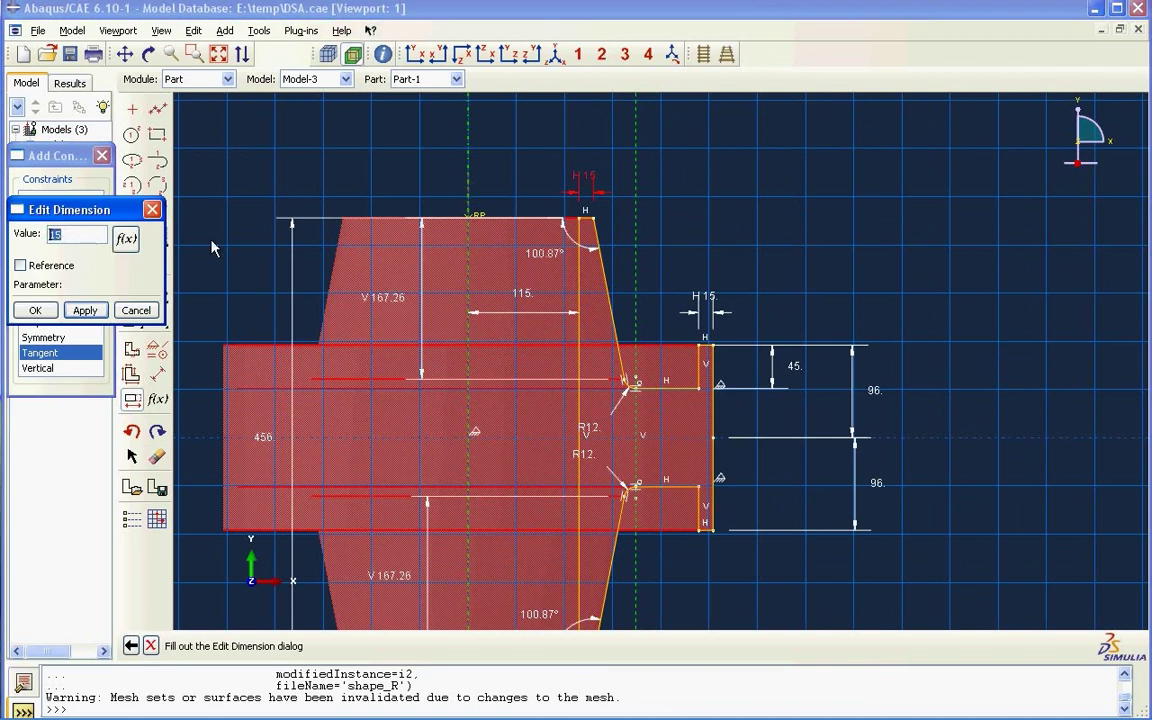
left_click(93, 242)
type(".5")
left_click(88, 316)
left_click(52, 316)
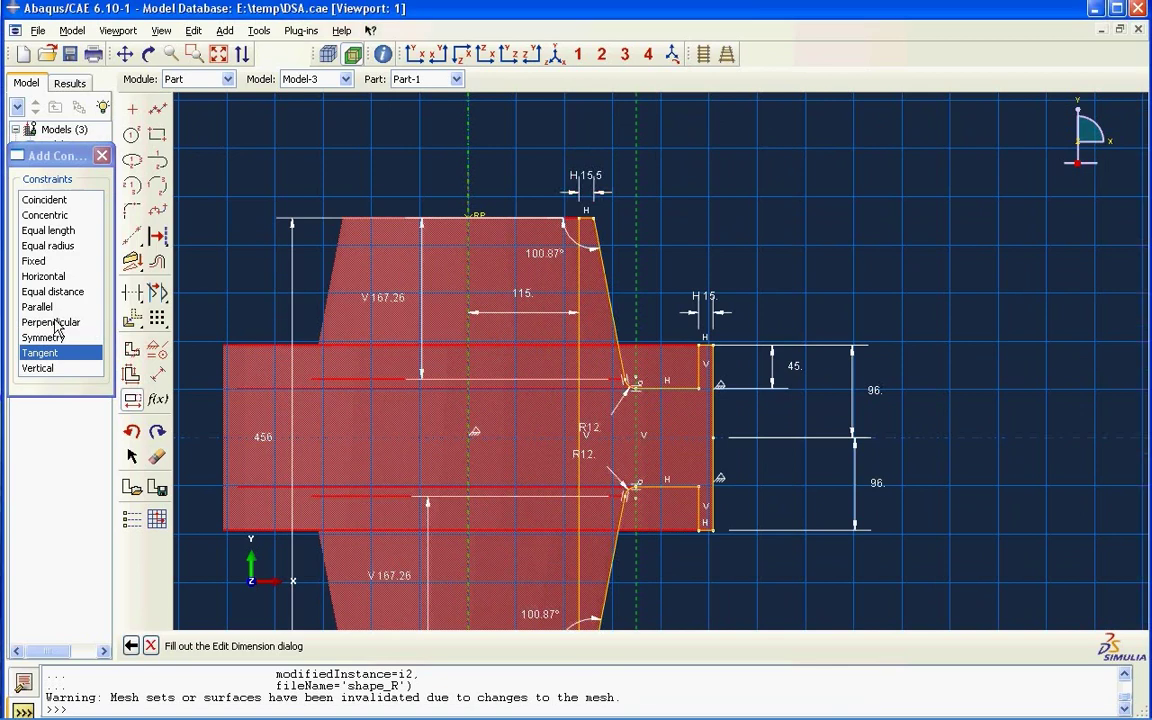
- Undo and redo the short top line's dimension change to compare the two profile shapes
scroll(238, 173, "down", 1)
scroll(238, 173, "down", 1)
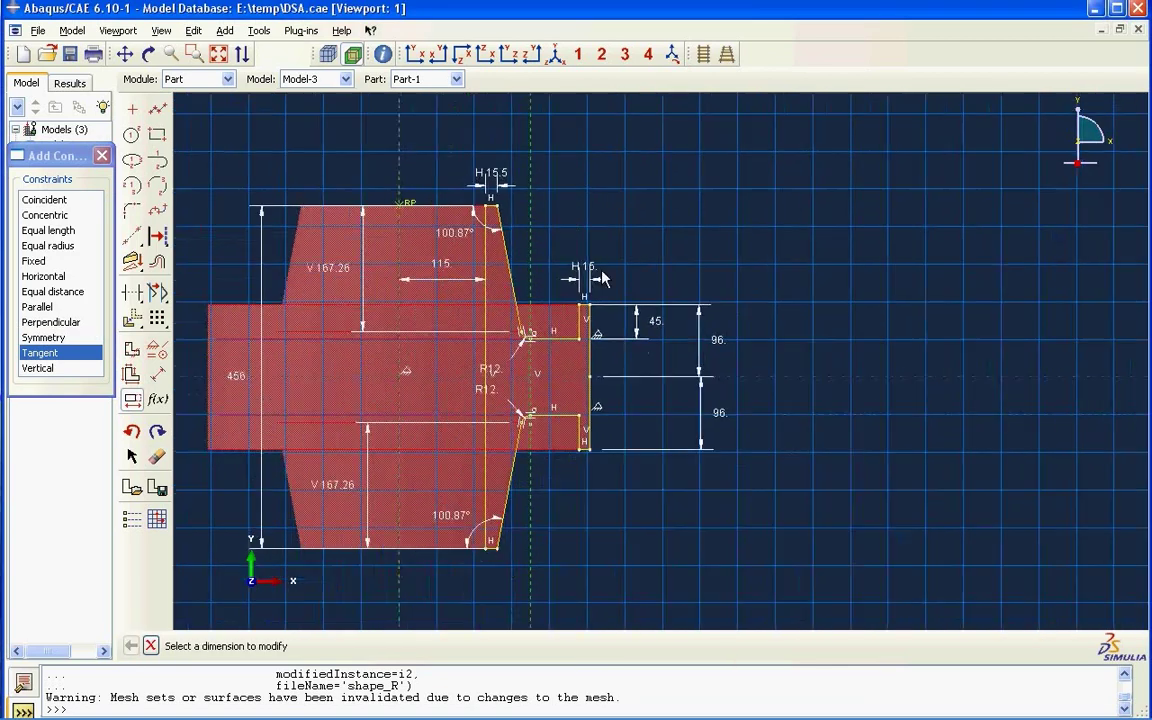
scroll(603, 279, "up", 1)
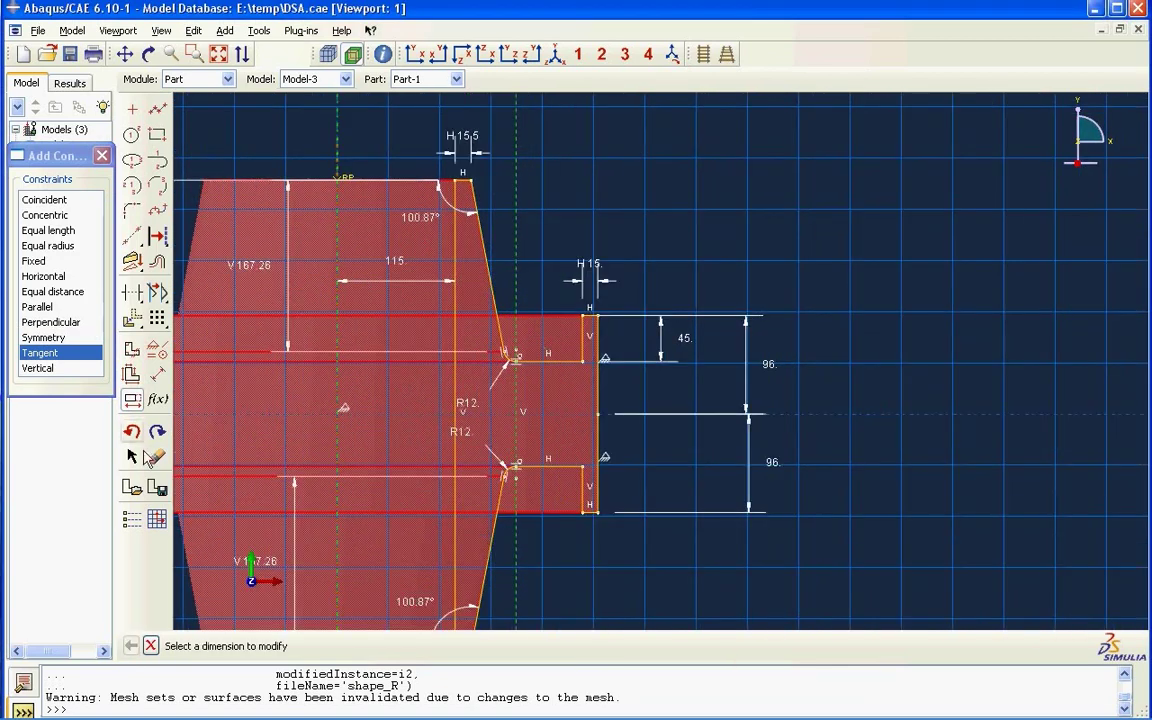
left_click(139, 439)
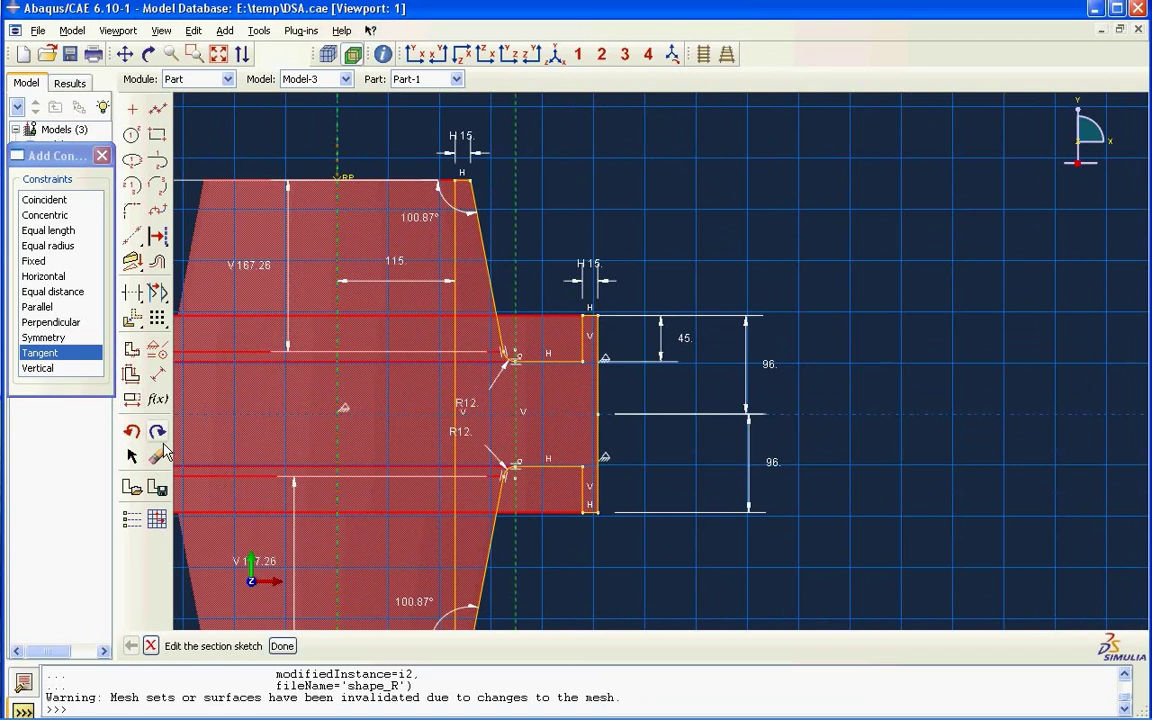
left_click(162, 443)
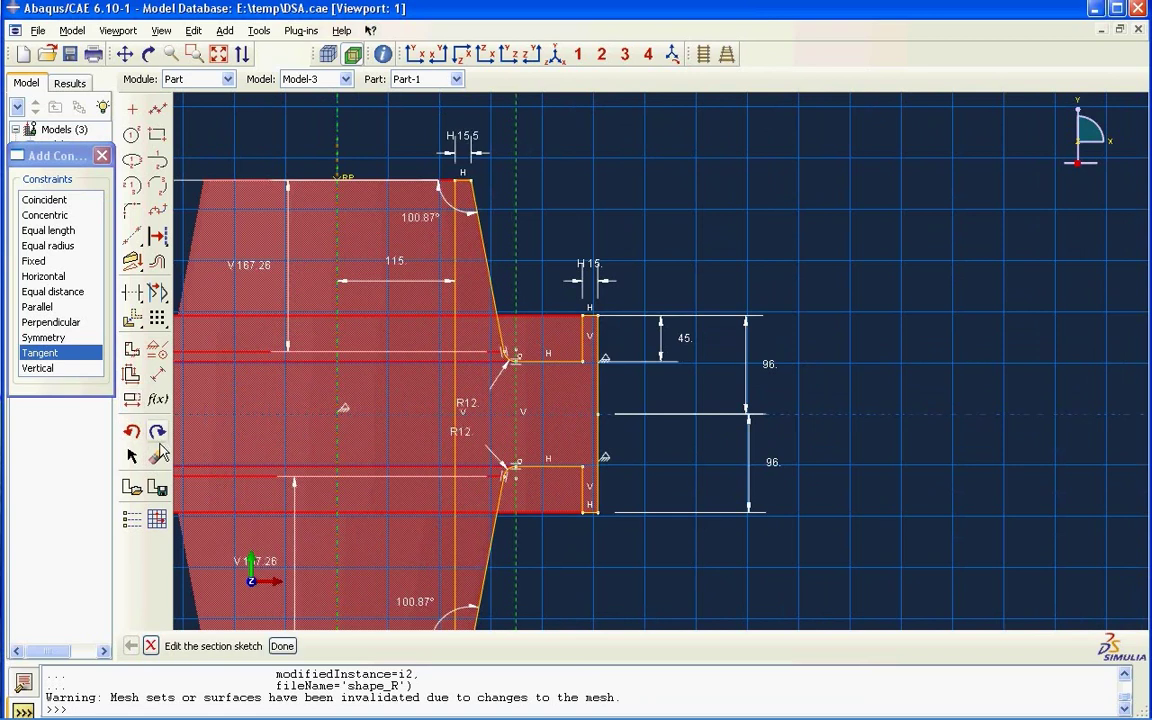
scroll(303, 432, "down", 1)
scroll(303, 432, "down", 1)
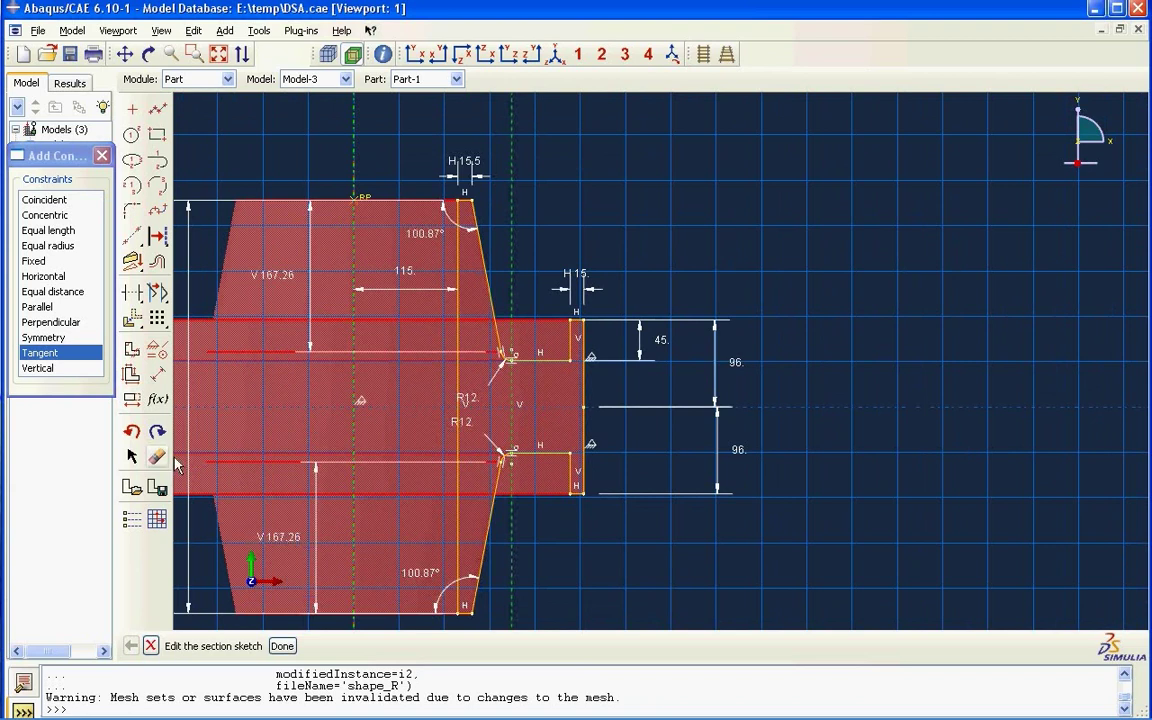
left_click(159, 434)
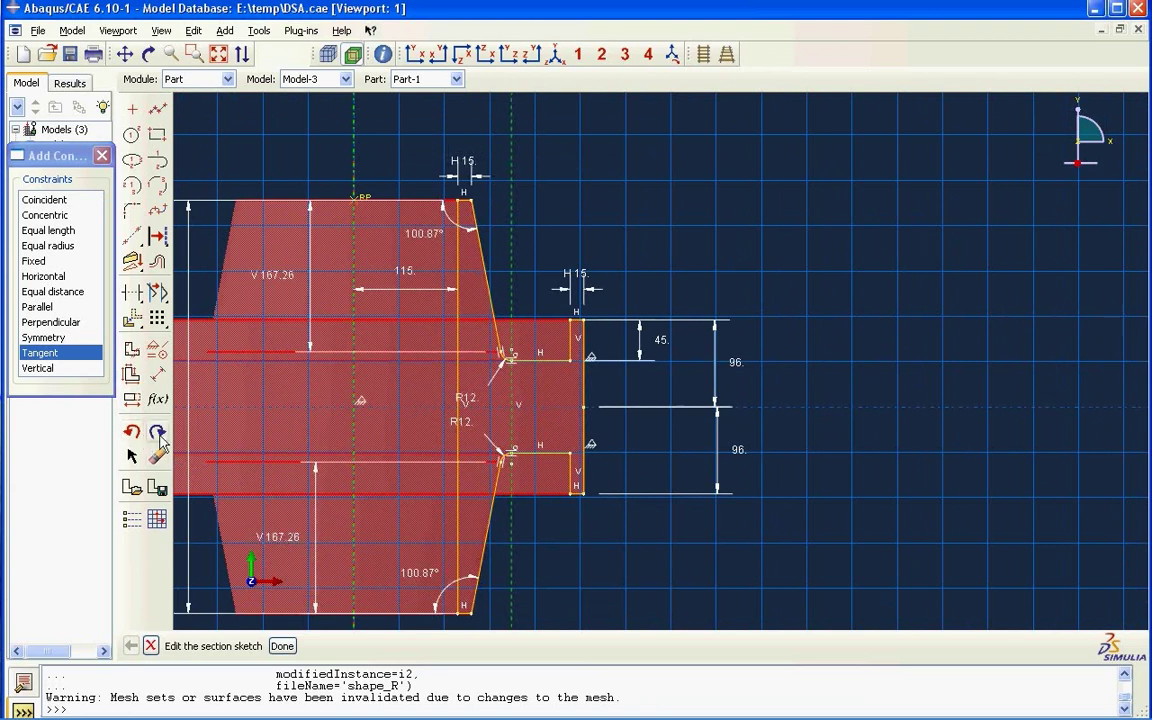
left_click(159, 434)
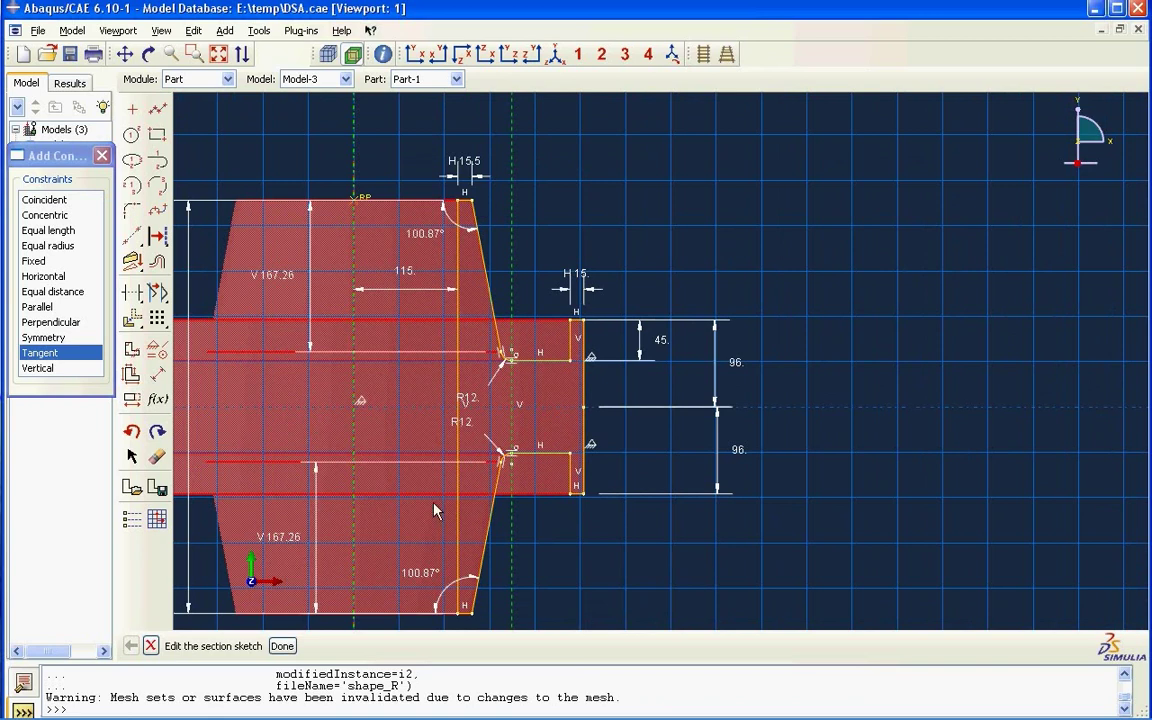
- Finish the section sketch and accept the revolve feature's edit with regeneration enabled
left_click(282, 646)
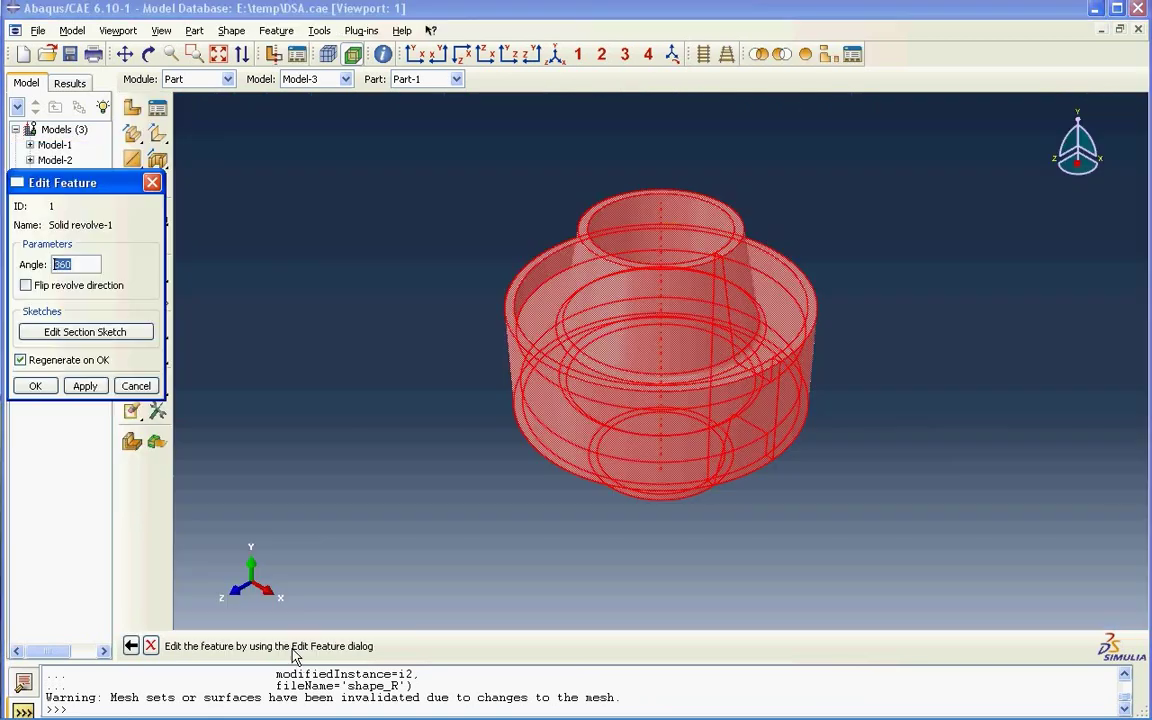
left_click(35, 387)
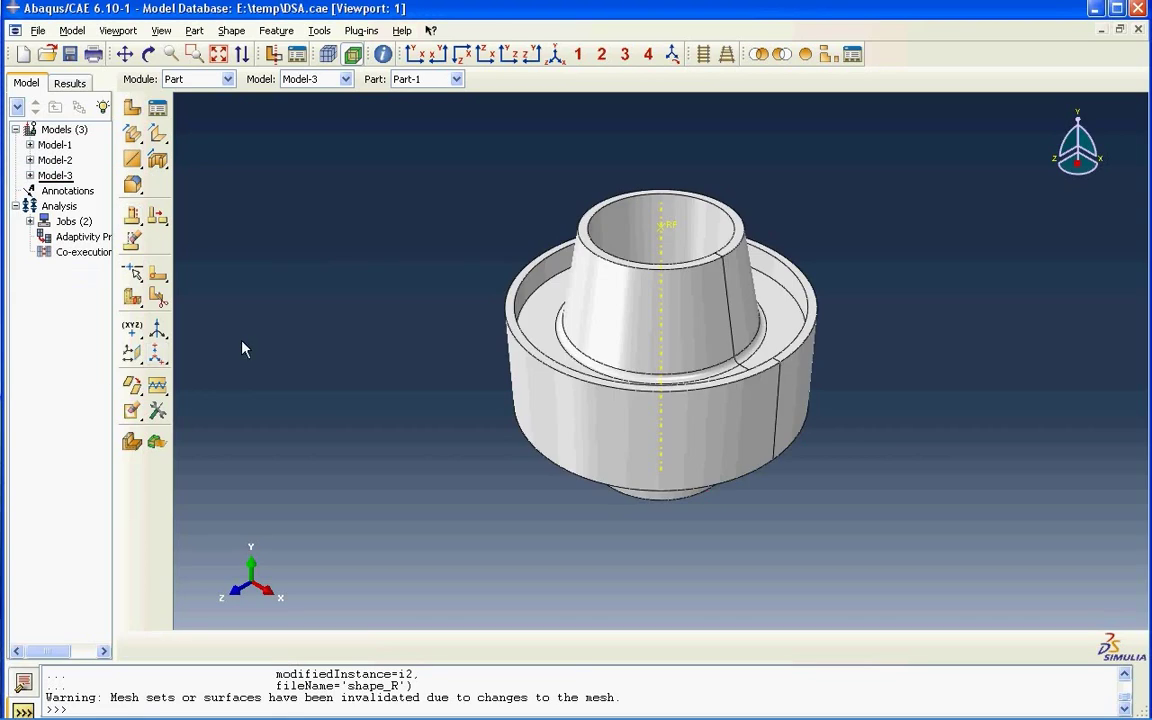
- Switch to DSA.txt in Notepad and change the script's ra2 model to Model-3 and its fileName to shape_T
left_click(459, 707)
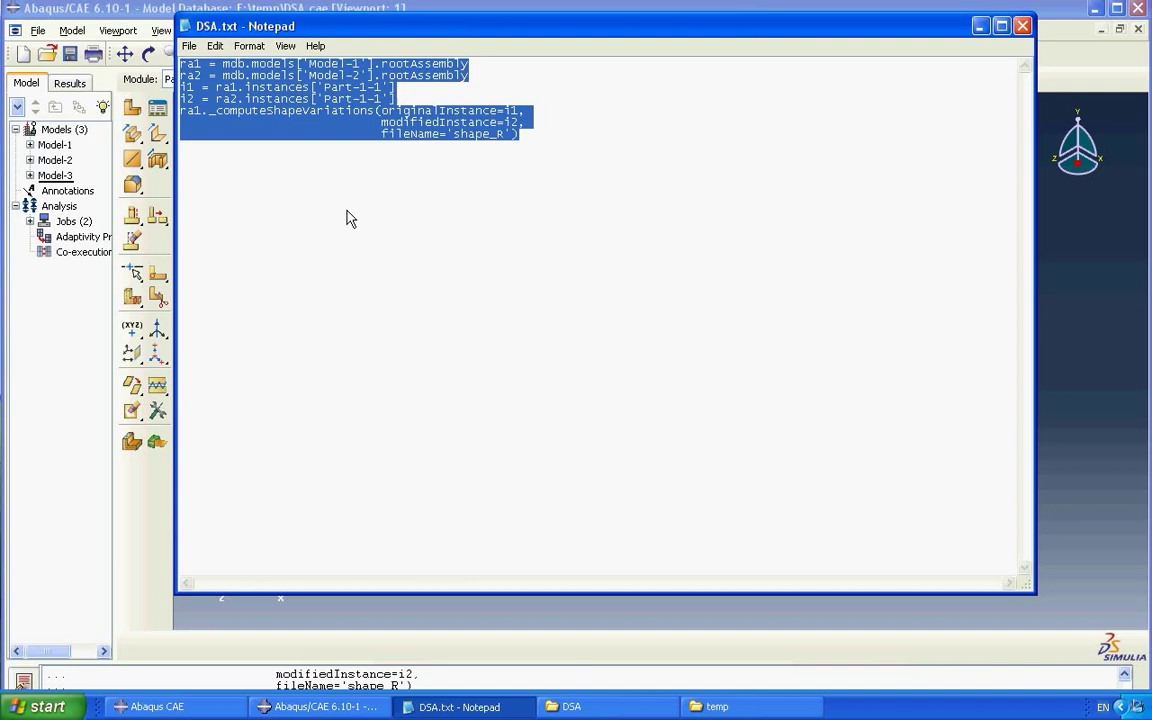
left_click(349, 218)
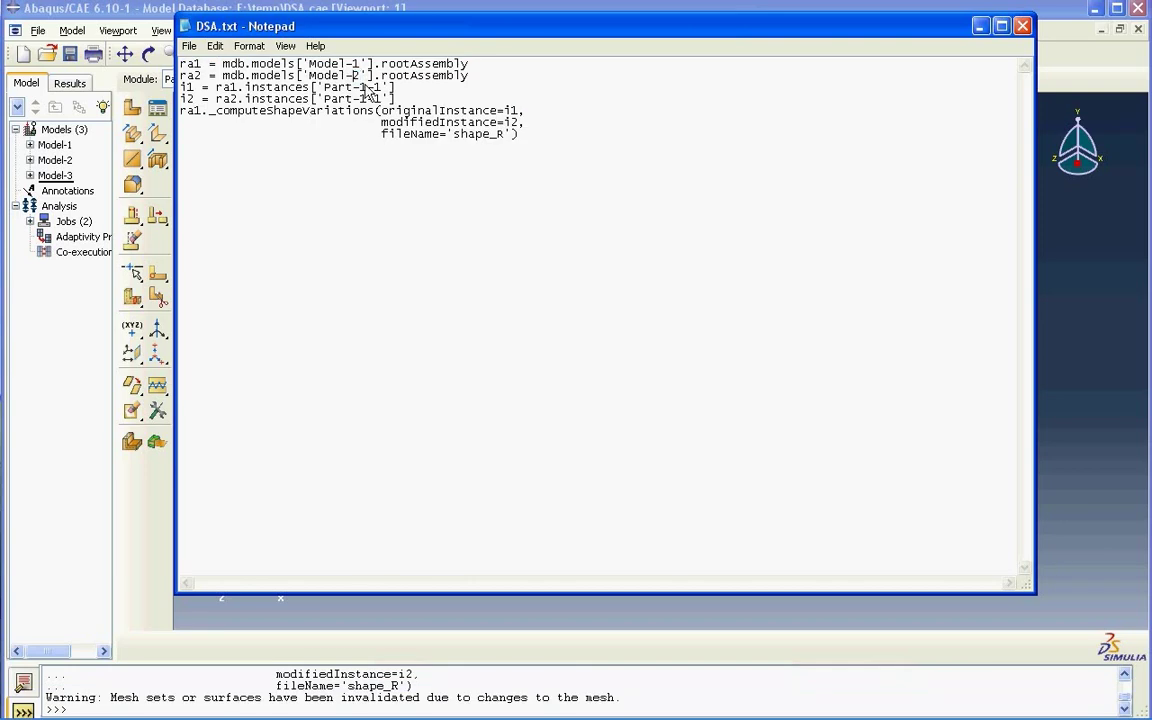
left_click_drag(354, 76, 362, 78)
type("3")
left_click_drag(505, 138, 498, 137)
- Copy the whole edited script and run it in the Abaqus/CAE command line interface
left_click_drag(532, 152, 338, 100)
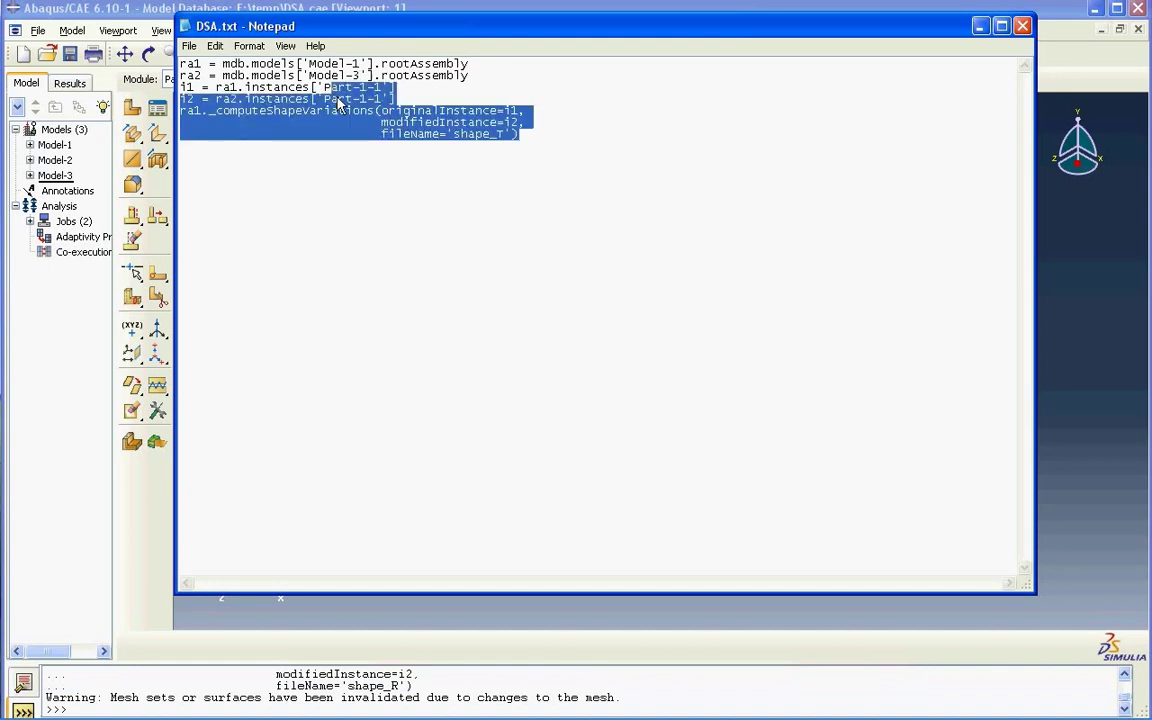
key("ctrl+a")
right_click(204, 92)
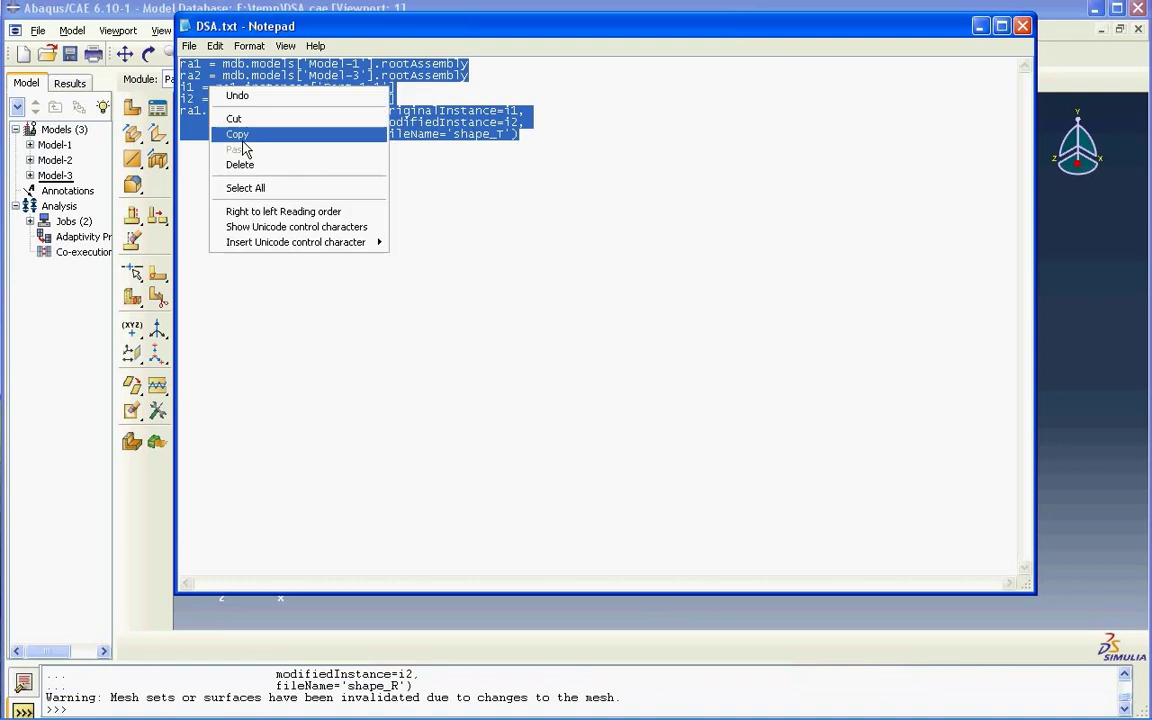
left_click(237, 133)
left_click(73, 709)
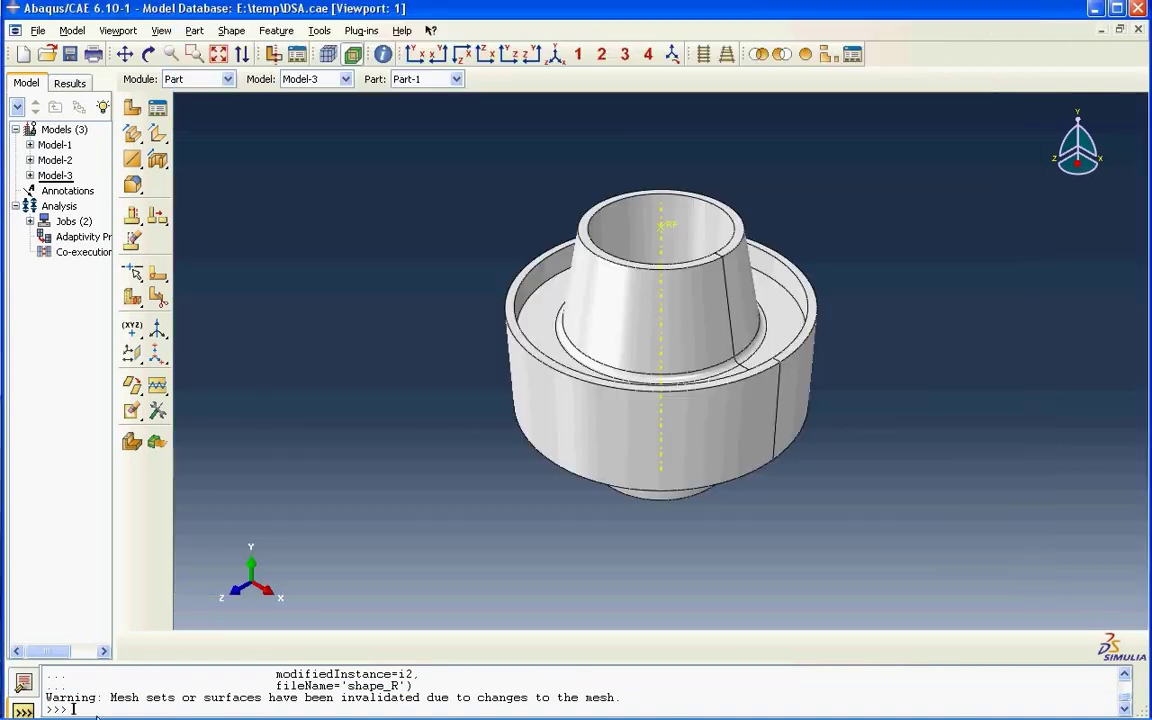
key("ctrl+v")
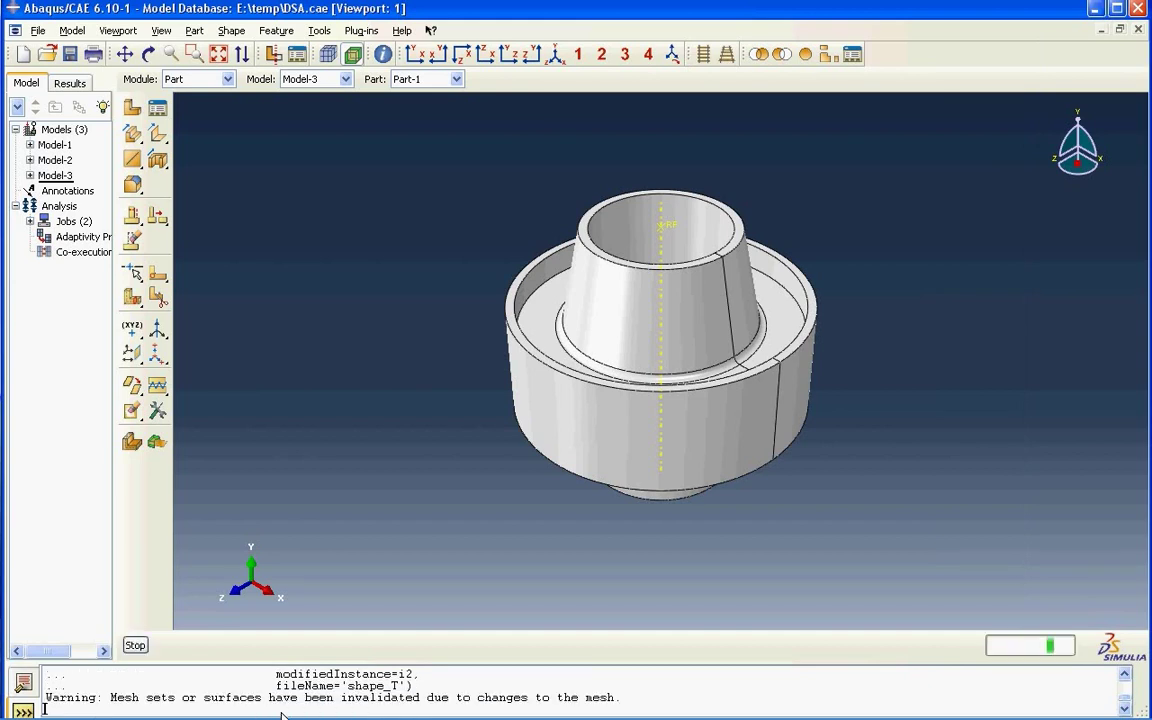
- Switch to the E:\temp folder and refresh its file listing to check for the shape variation files
mouse_move(282, 717)
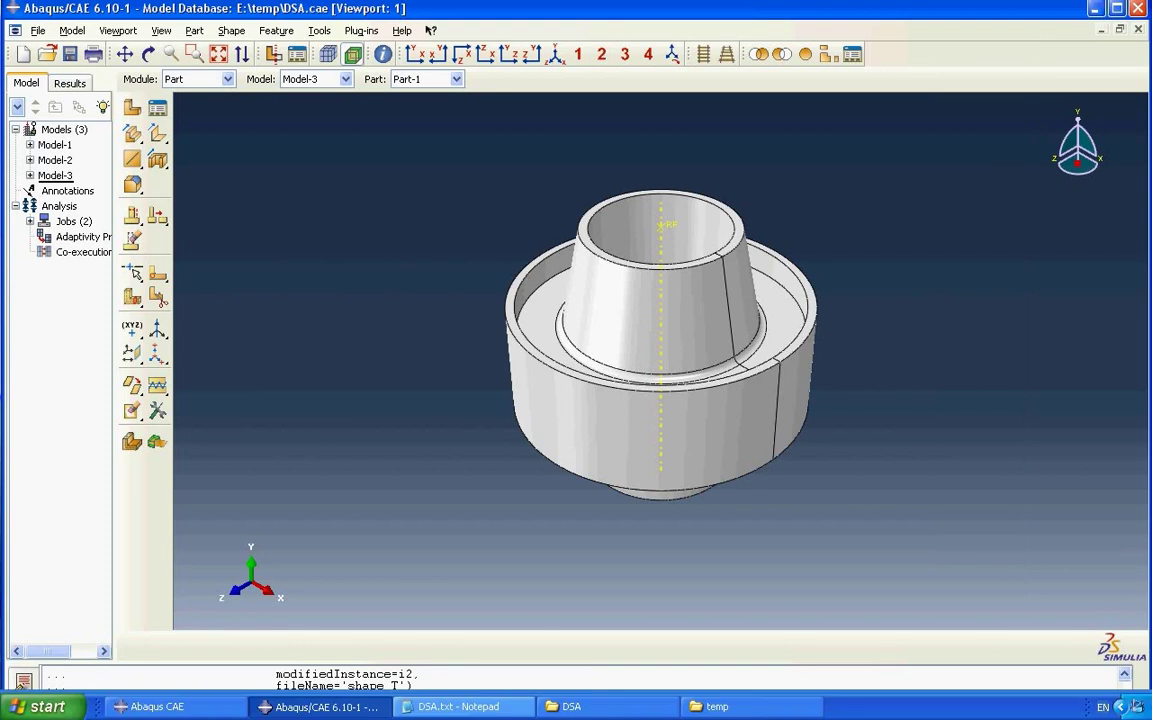
left_click(740, 707)
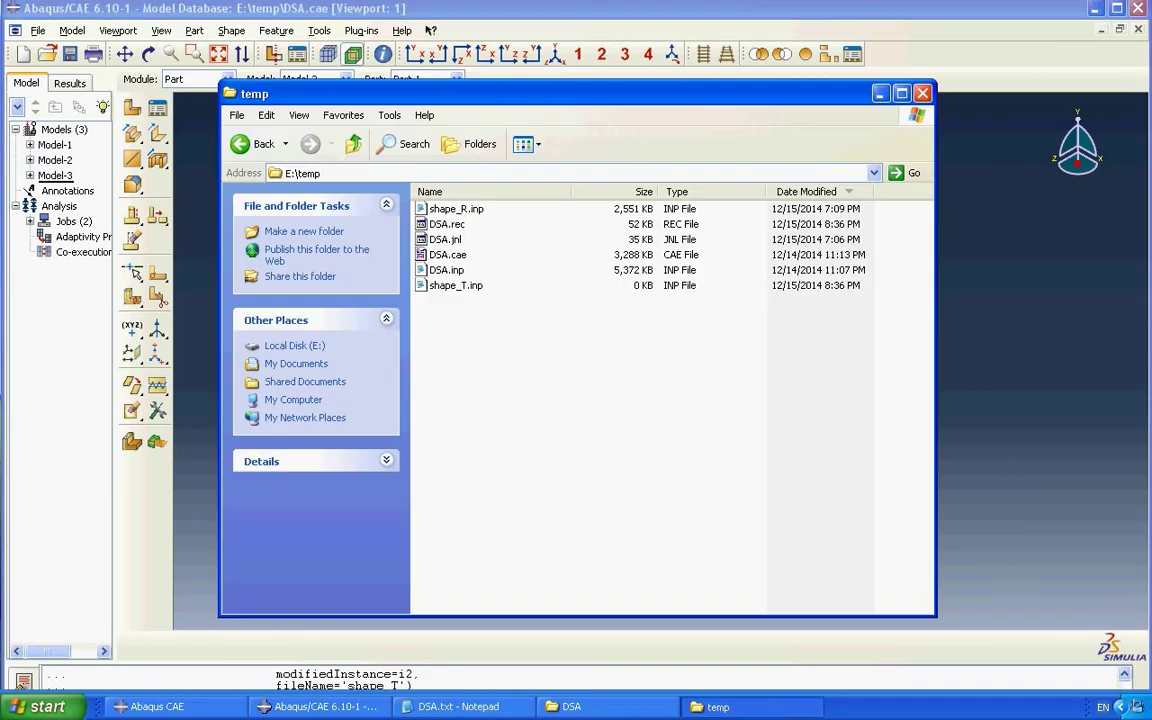
right_click(476, 343)
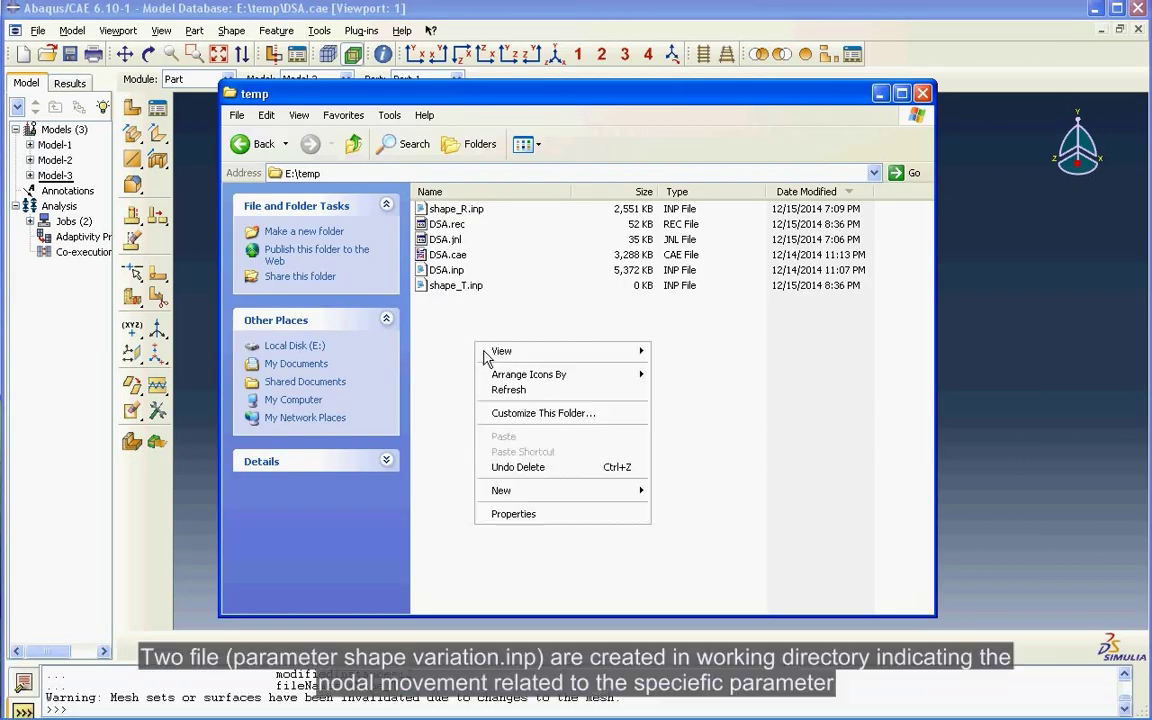
left_click(508, 389)
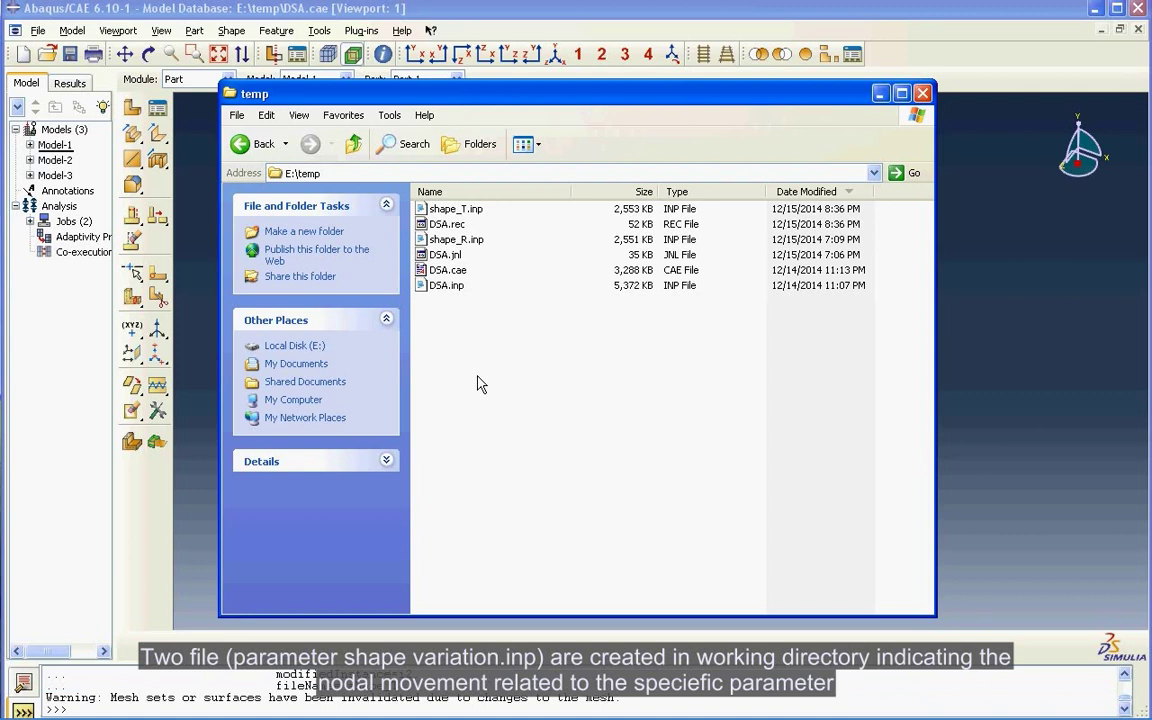
- Open DSA.inp and insert a *parameter block above the *Part line, defining R=0 and T=0
double_click(449, 293)
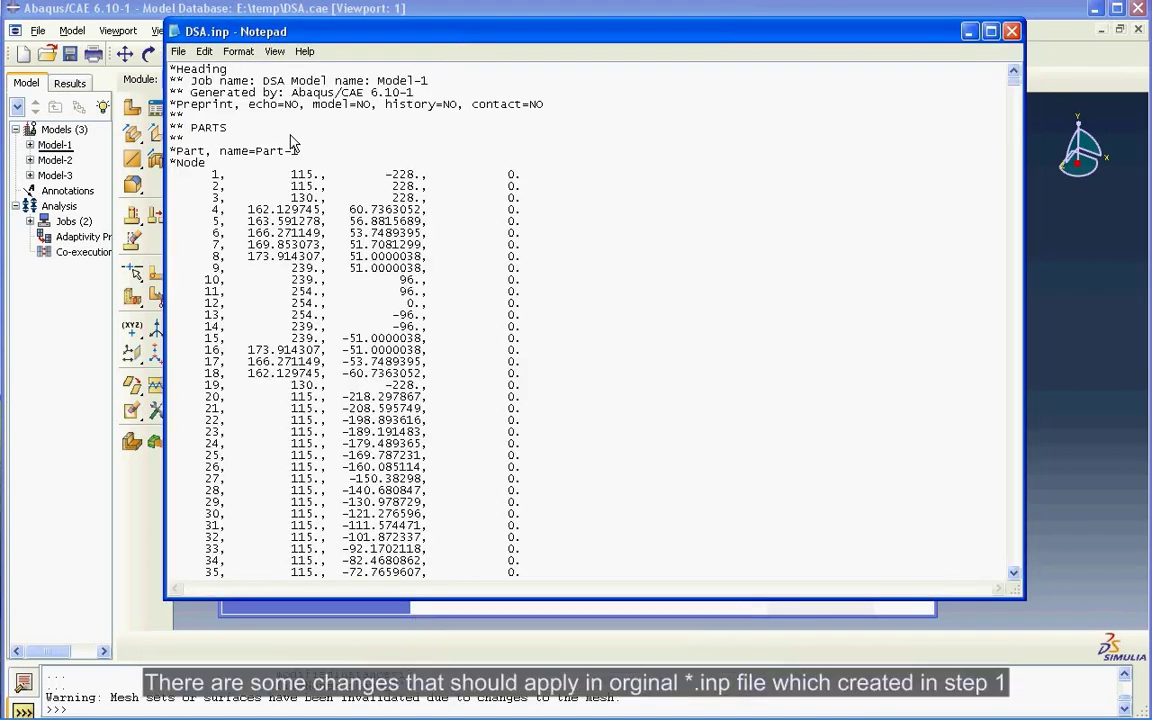
left_click(197, 144)
key("Return")
type("*parameter")
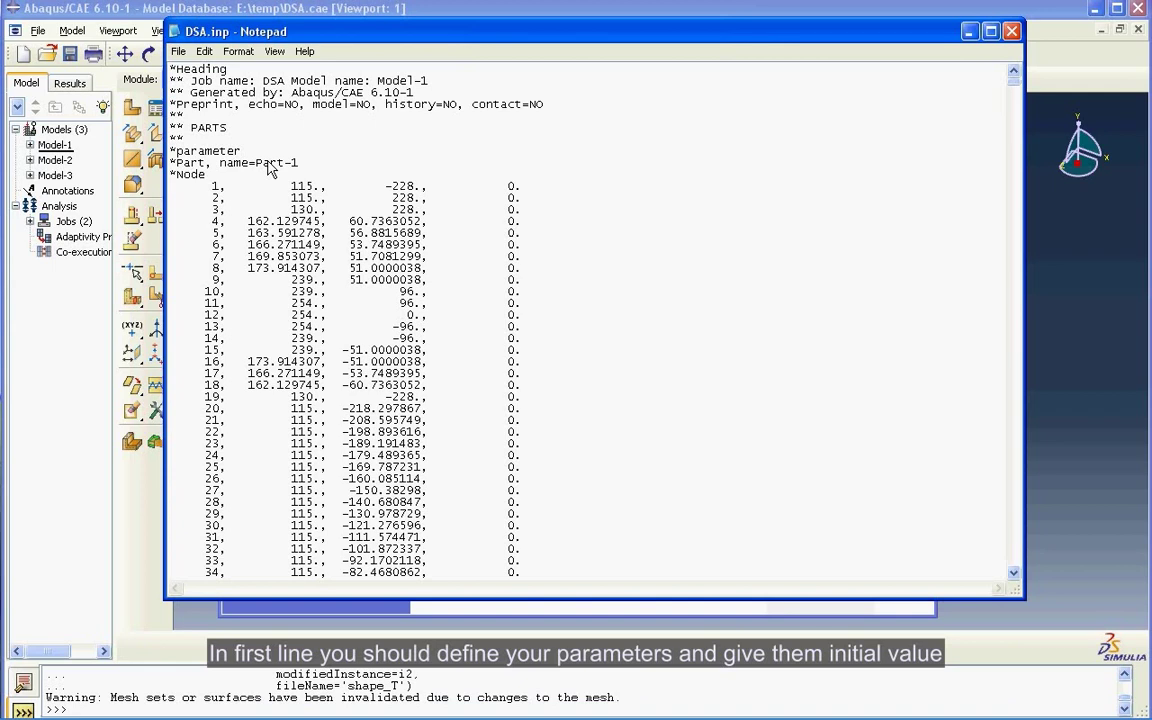
key("Return")
type("R=0")
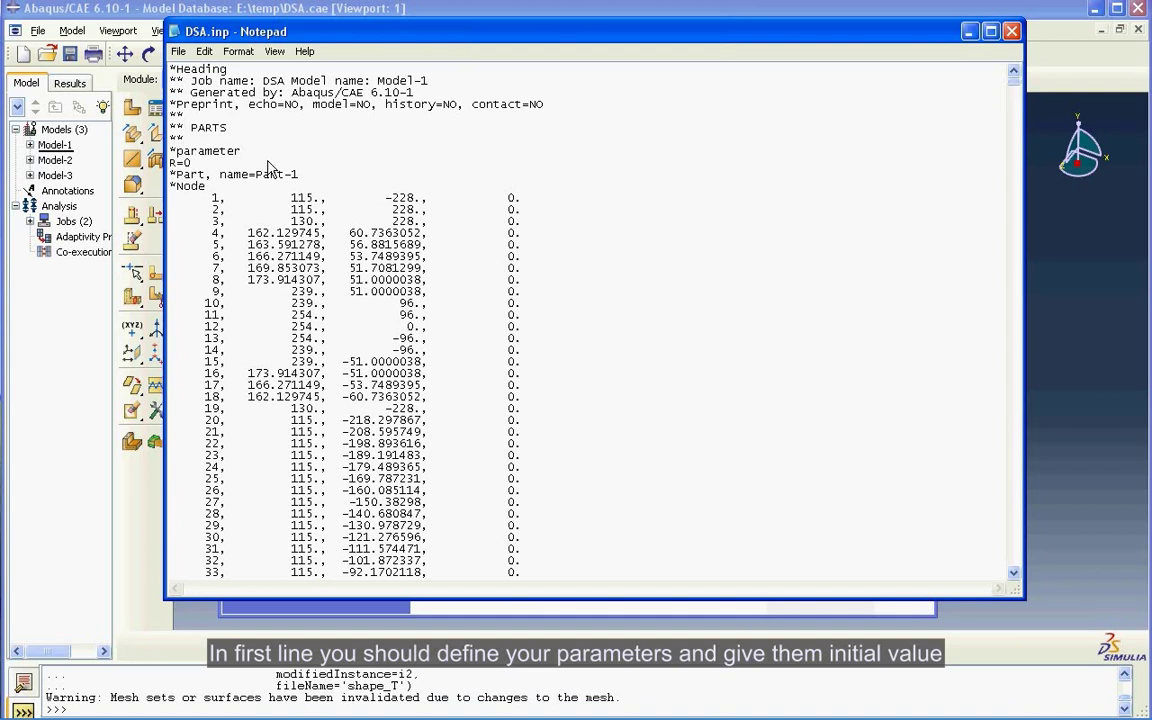
key("Return")
type("T=0")
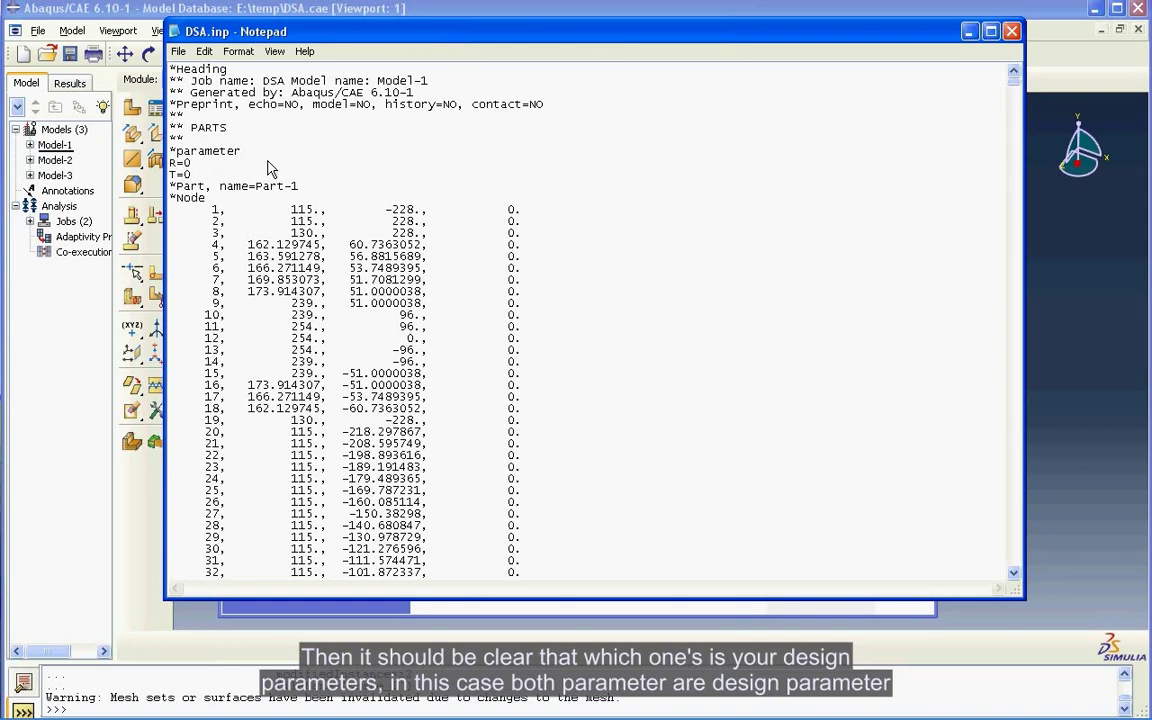
- Add a *design parameter block listing R,T below the T=0 line
key("Return")
type("*design parameter")
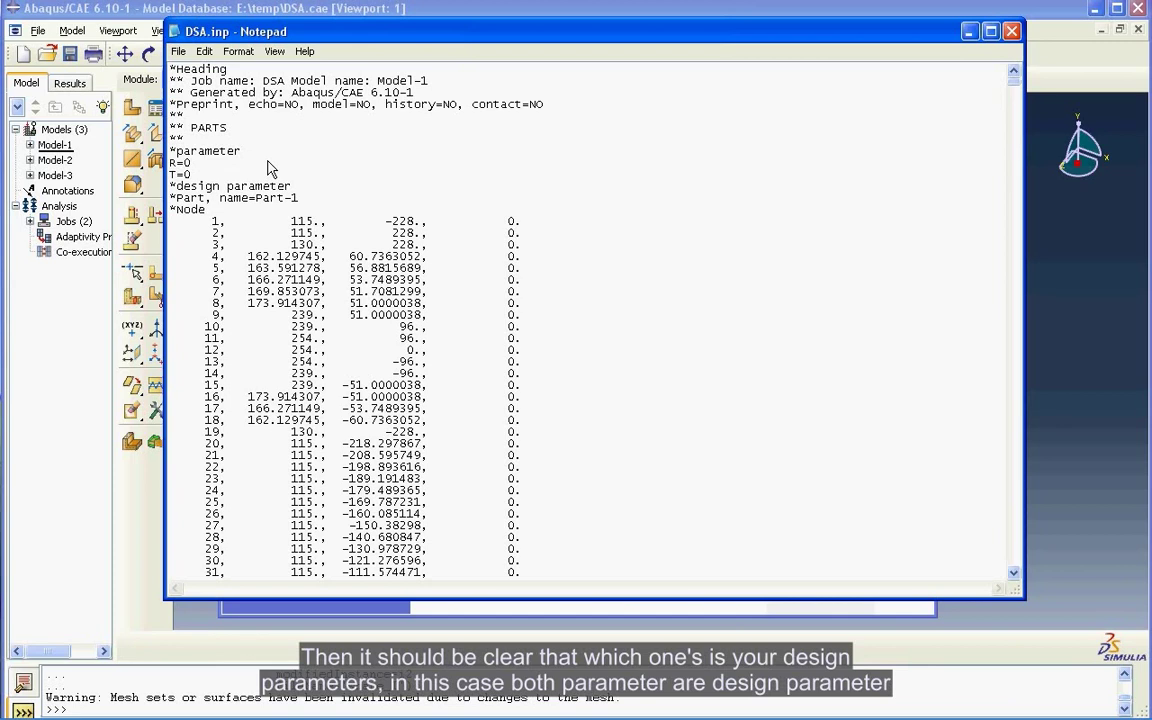
key("Return")
type("R,T")
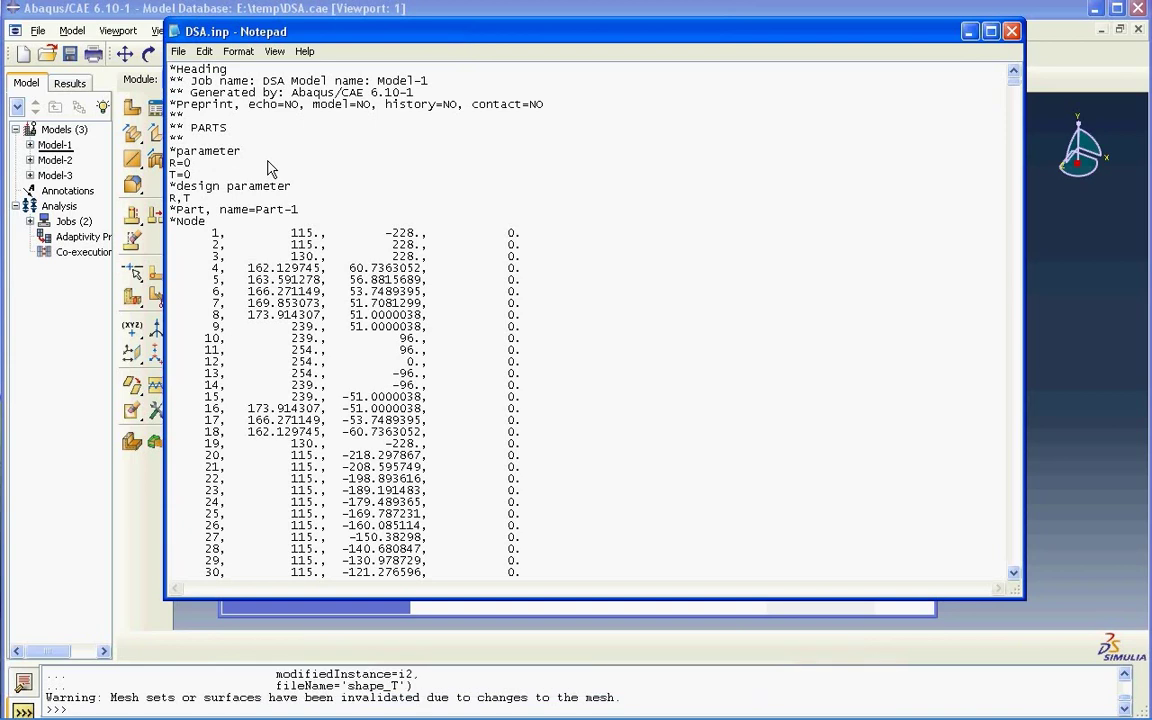
- Find "instance" in the file and insert "*parameter shape variation, parameter=R, input=shape_R.inp" under the Part-1-1 instance line
key("ctrl+f")
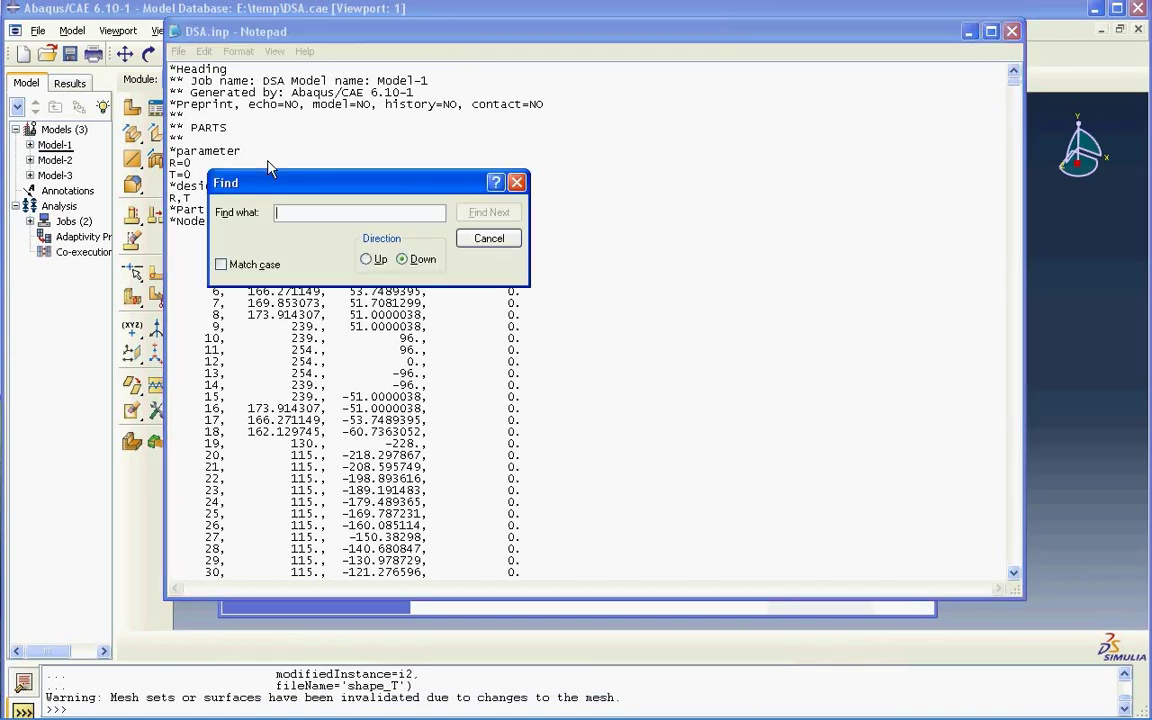
type("instan")
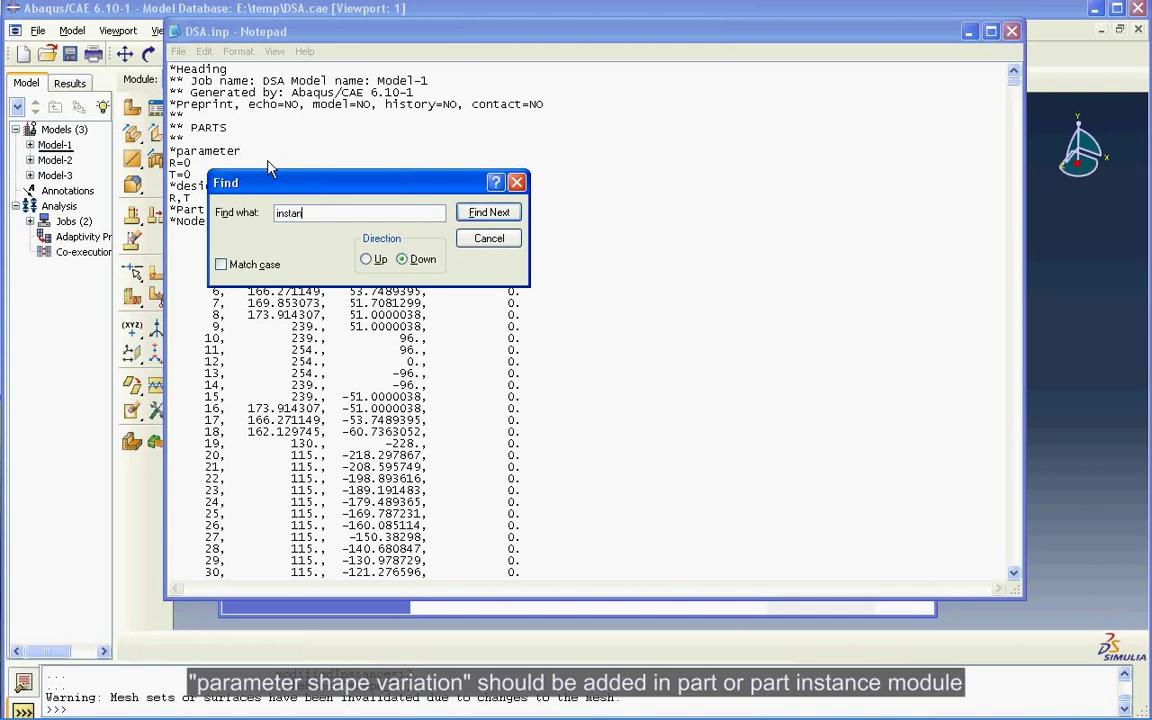
type("ce")
left_click(490, 213)
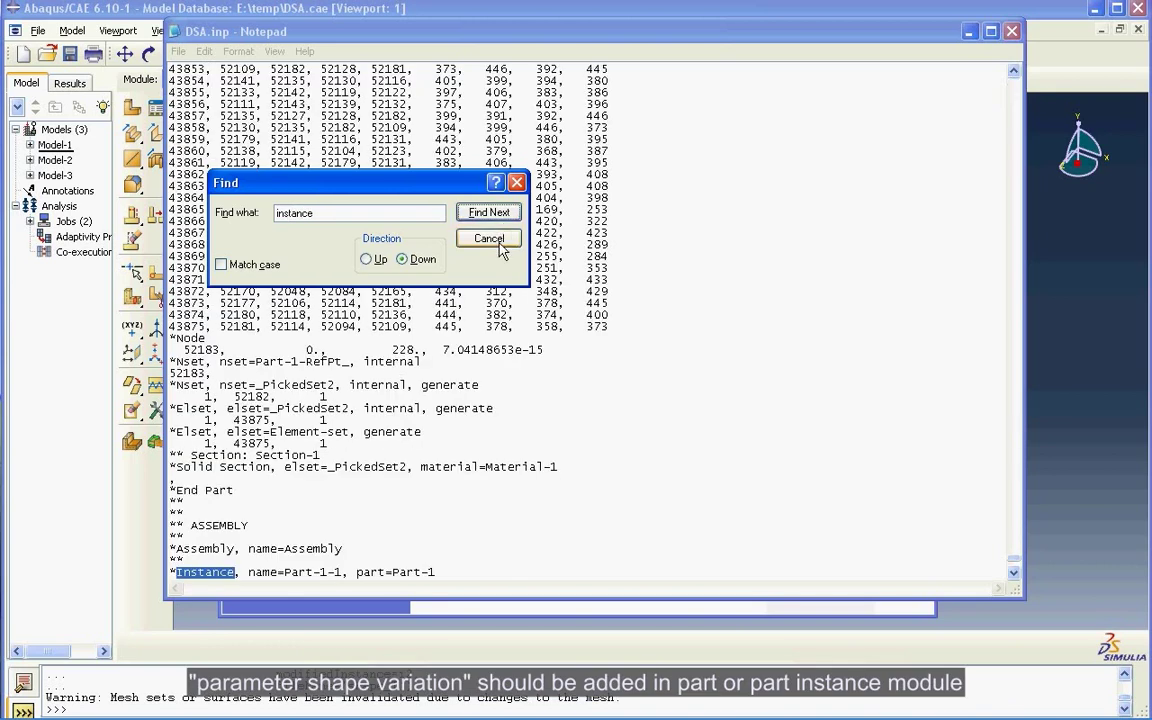
left_click(492, 240)
scroll(355, 487, "down", 4)
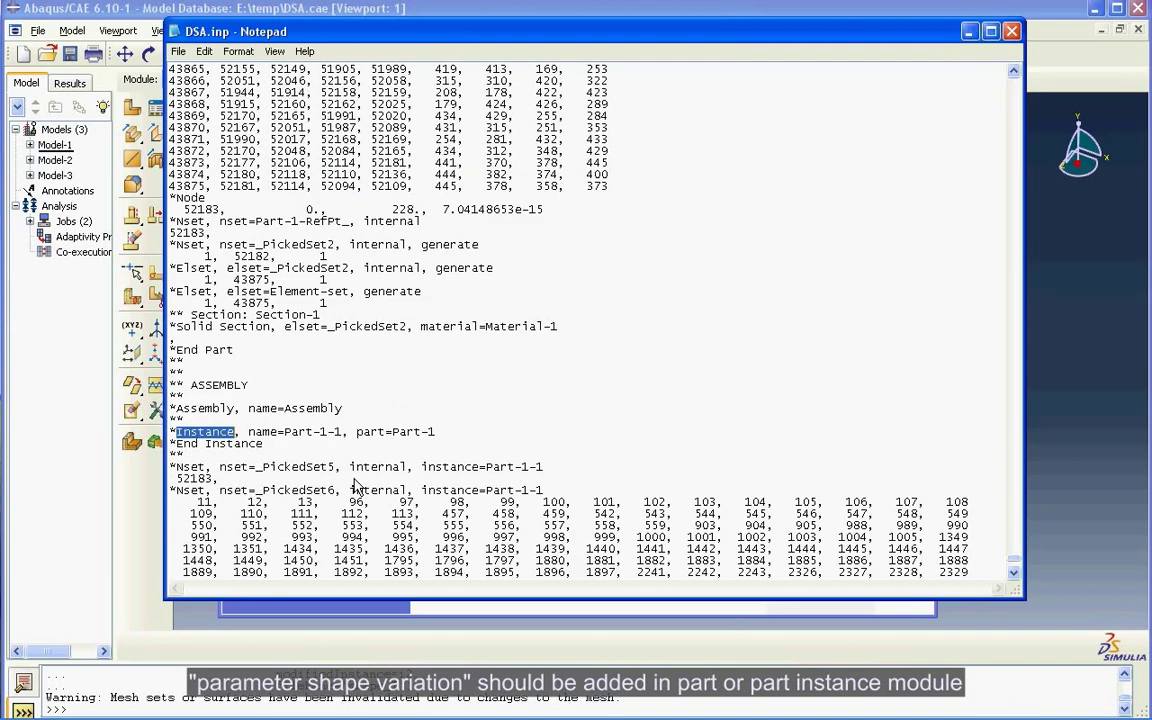
left_click(450, 451)
key("Return")
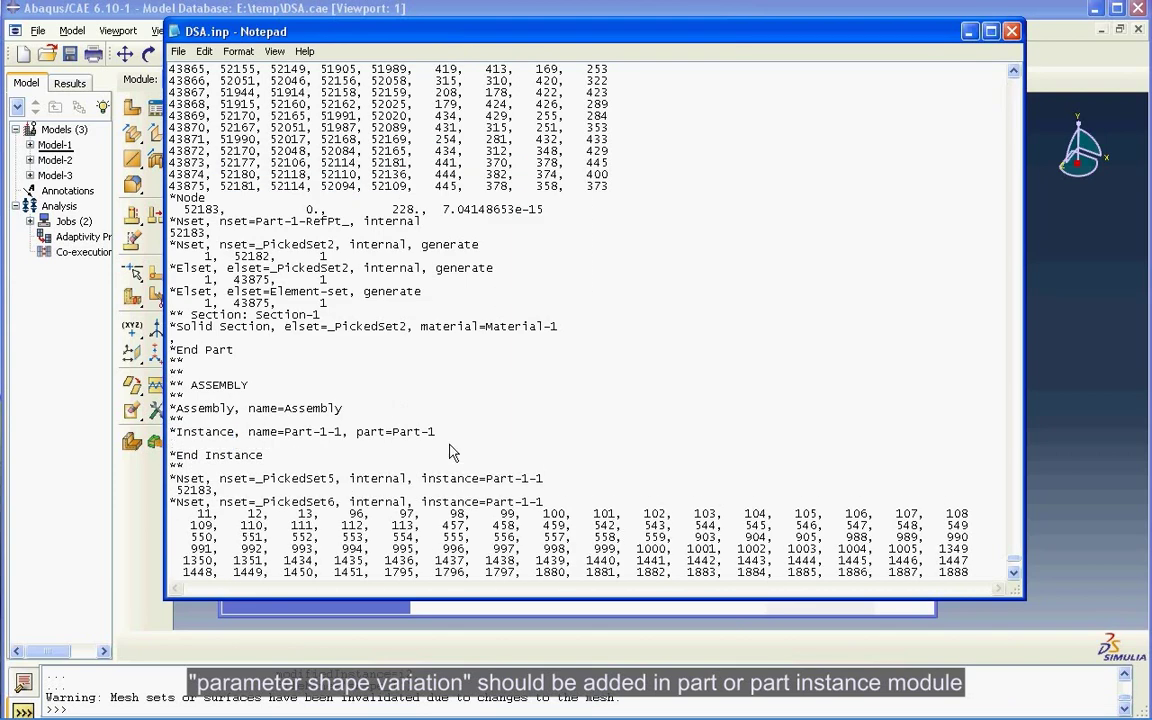
type("*parameter shape variat")
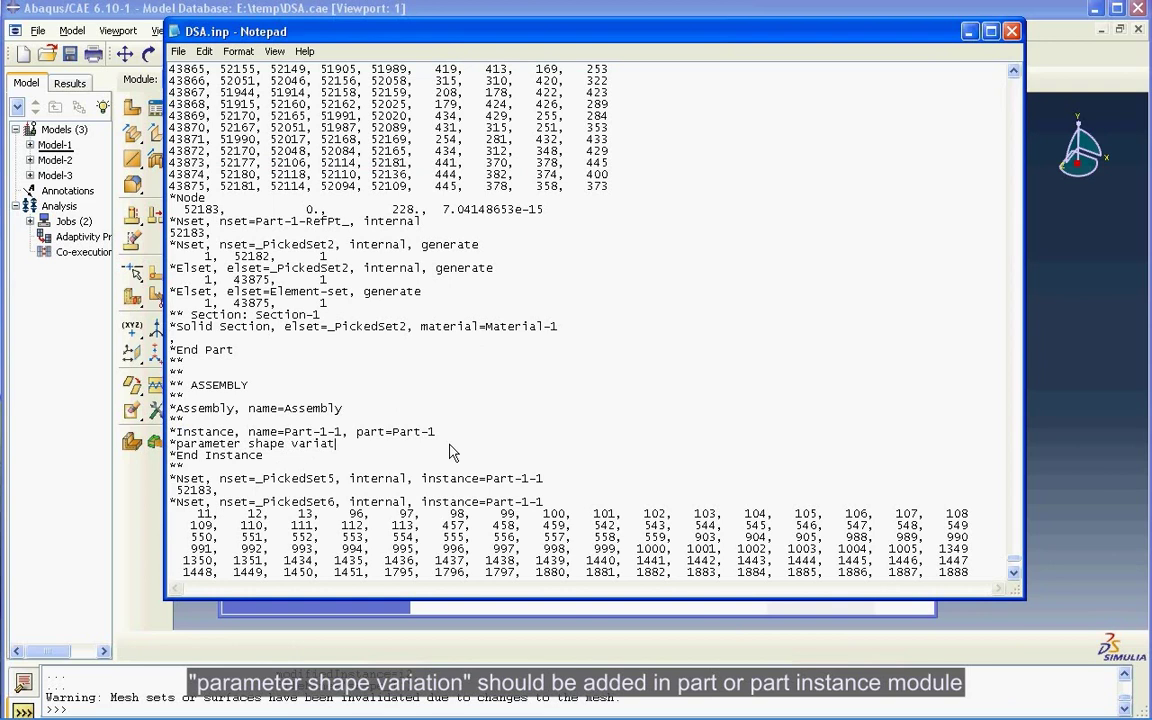
type("ion, pa")
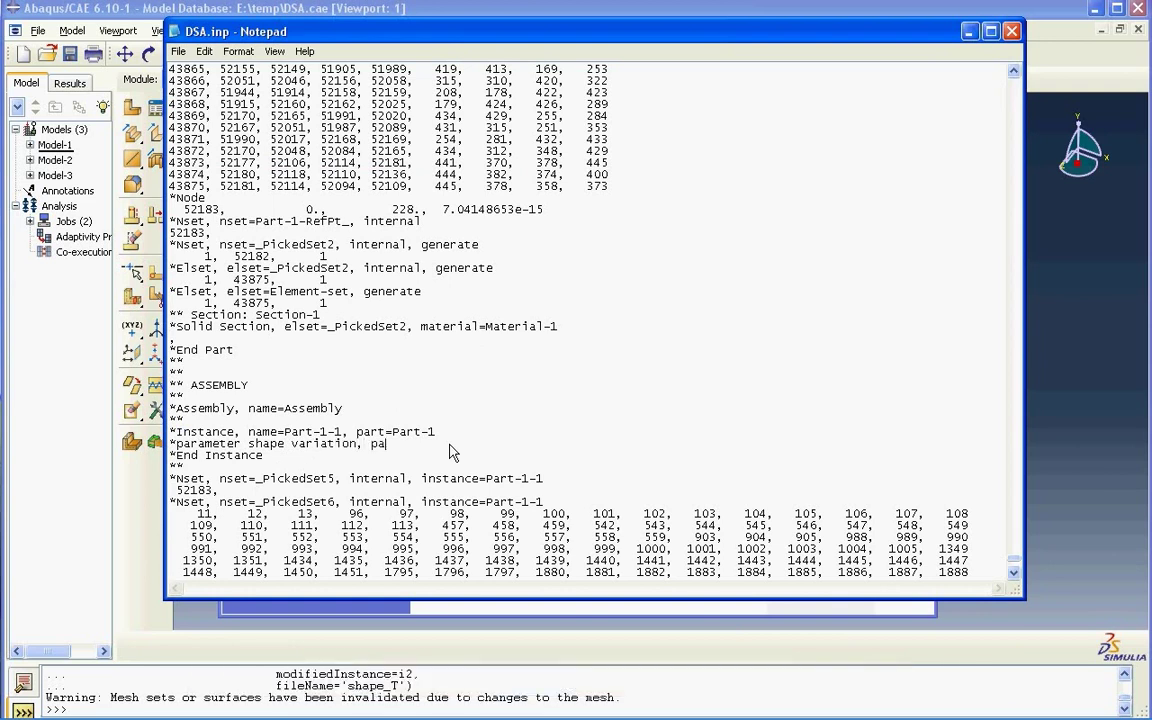
type("rameter=R, input =shape_R.in")
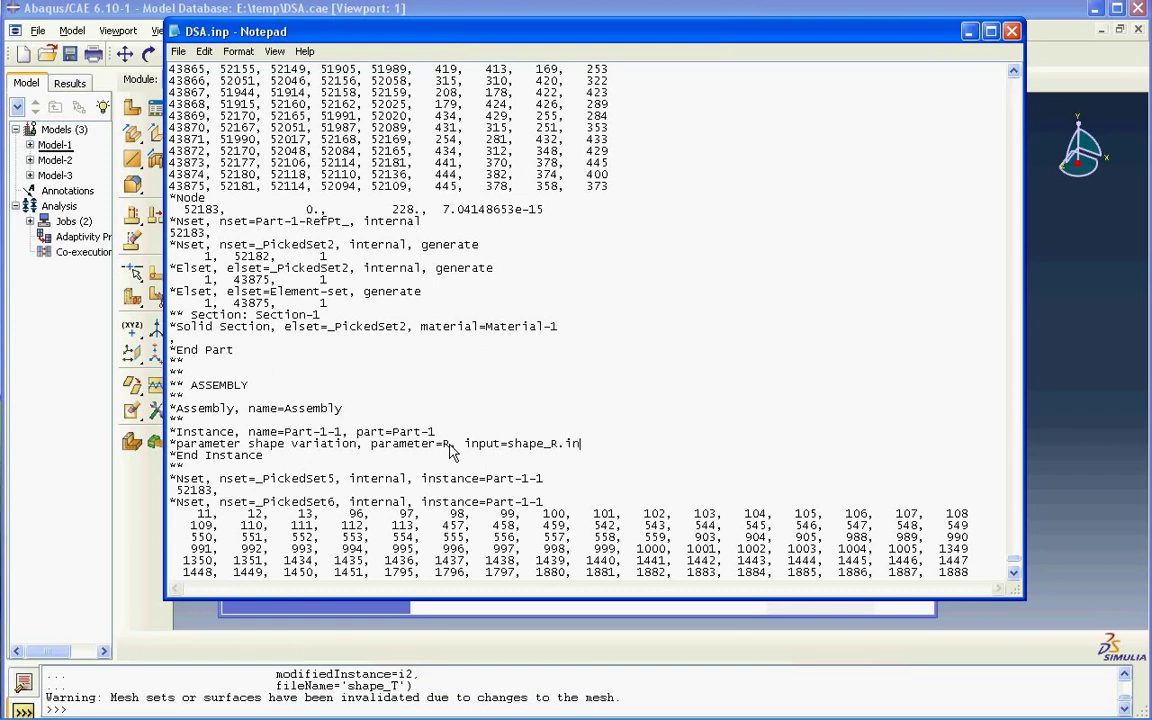
type("p")
- Duplicate the parameter shape variation line directly below itself and set the copy's parameter to T
key("Return")
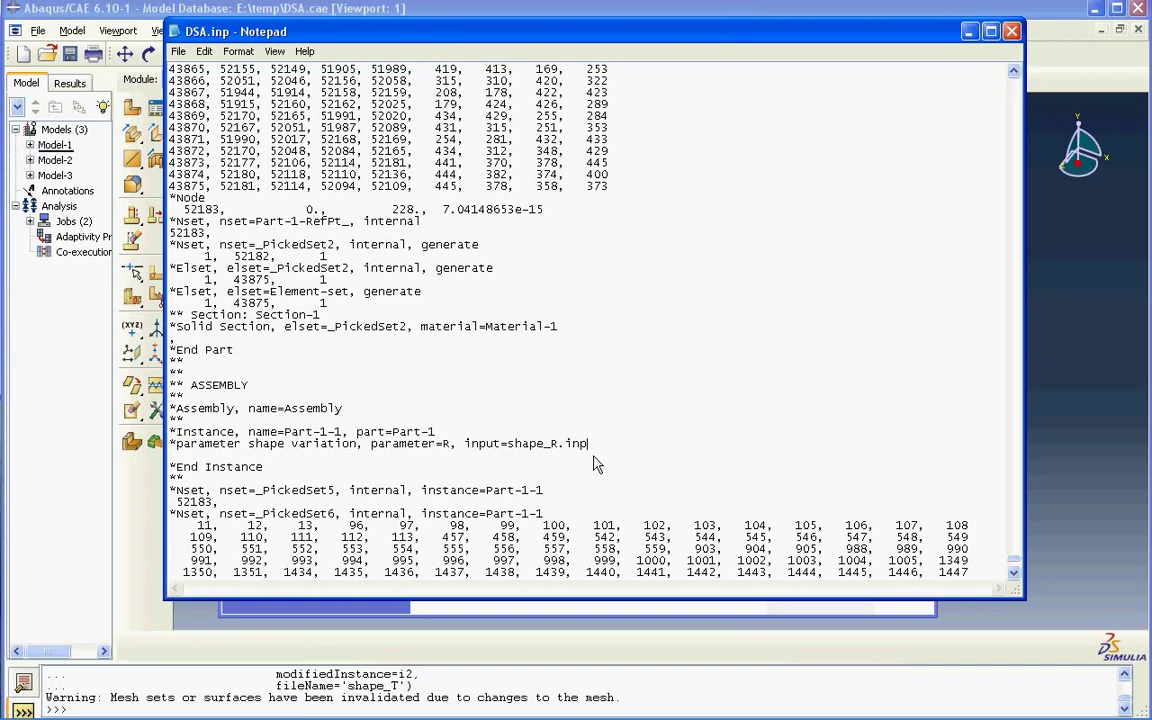
left_click_drag(588, 444, 208, 476)
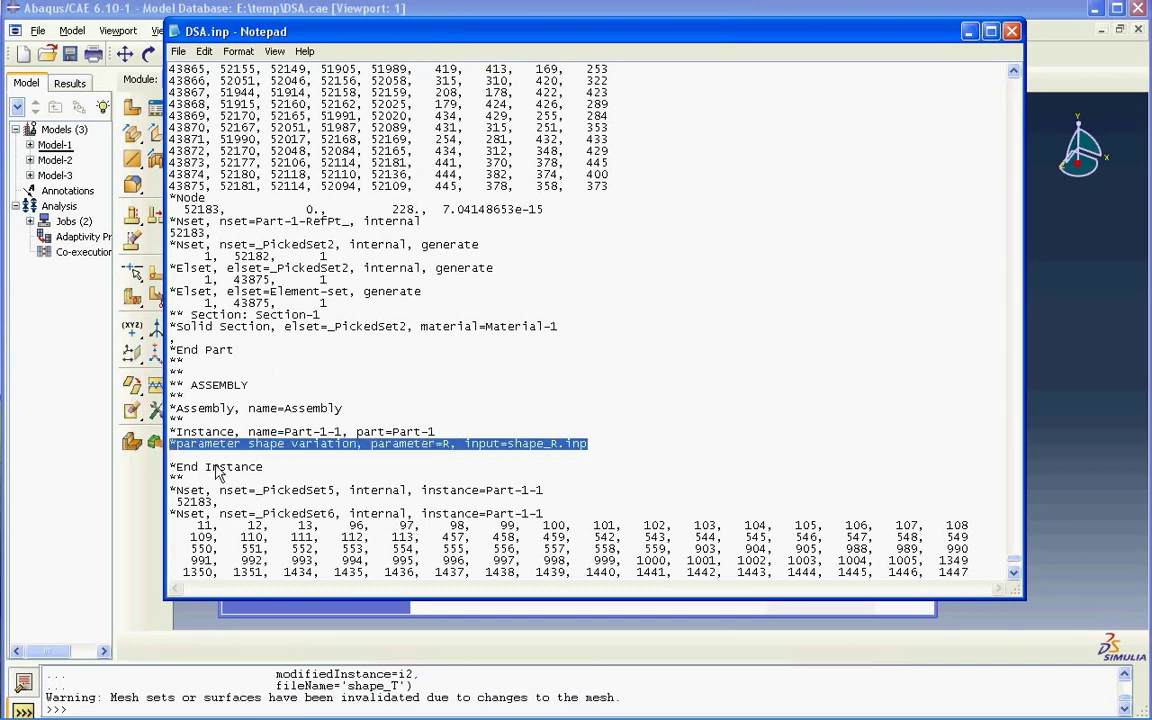
right_click(208, 446)
left_click(232, 492)
left_click(181, 470)
right_click(176, 460)
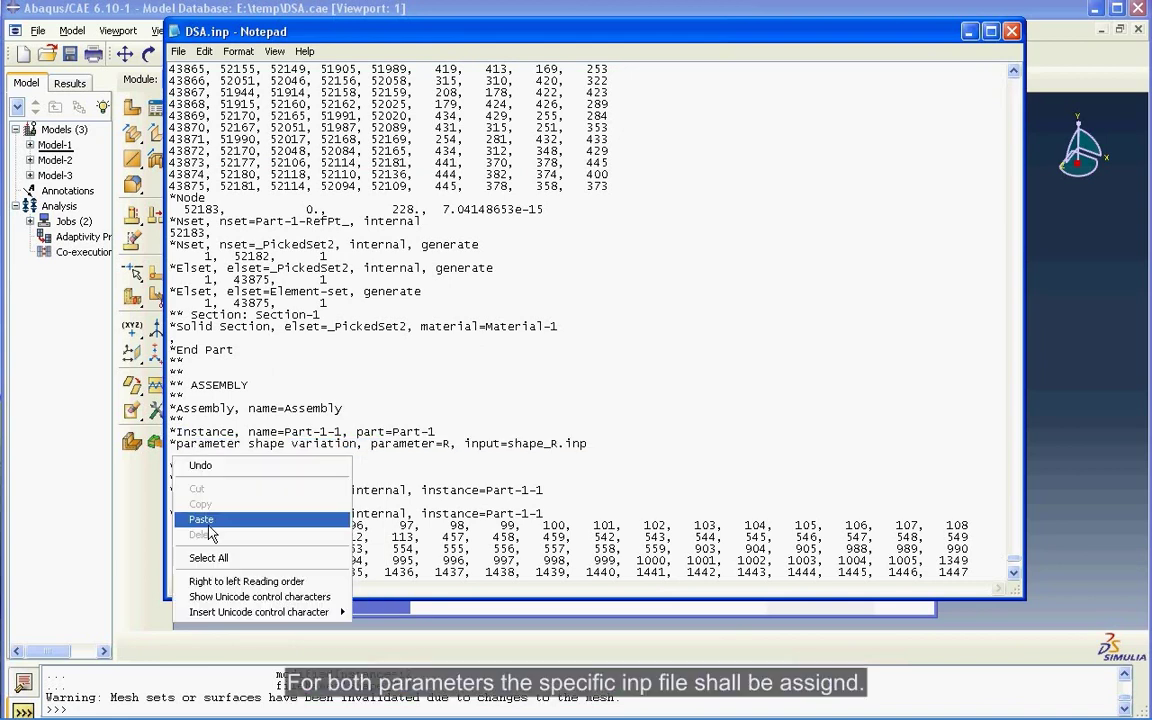
left_click(201, 520)
left_click(445, 457)
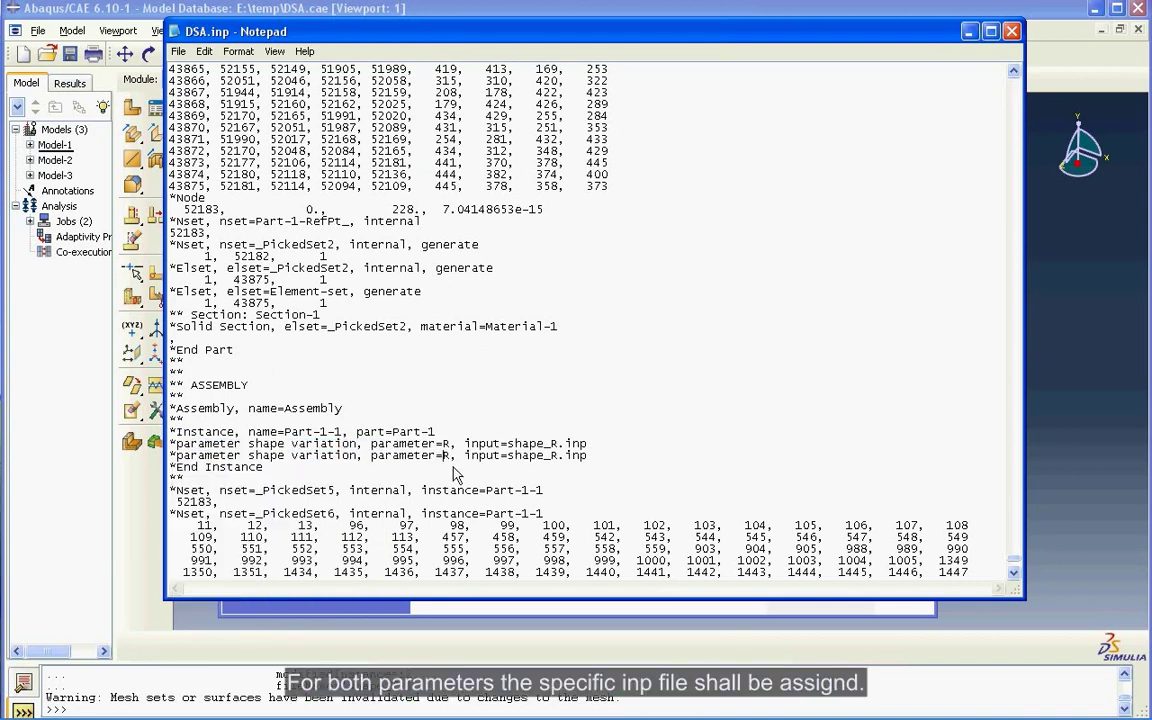
key("shift+Right")
type("T")
- Append the DSA option to the end of the *Step line for Step-1, after nlgeom=YES
scroll(584, 483, "down", 5)
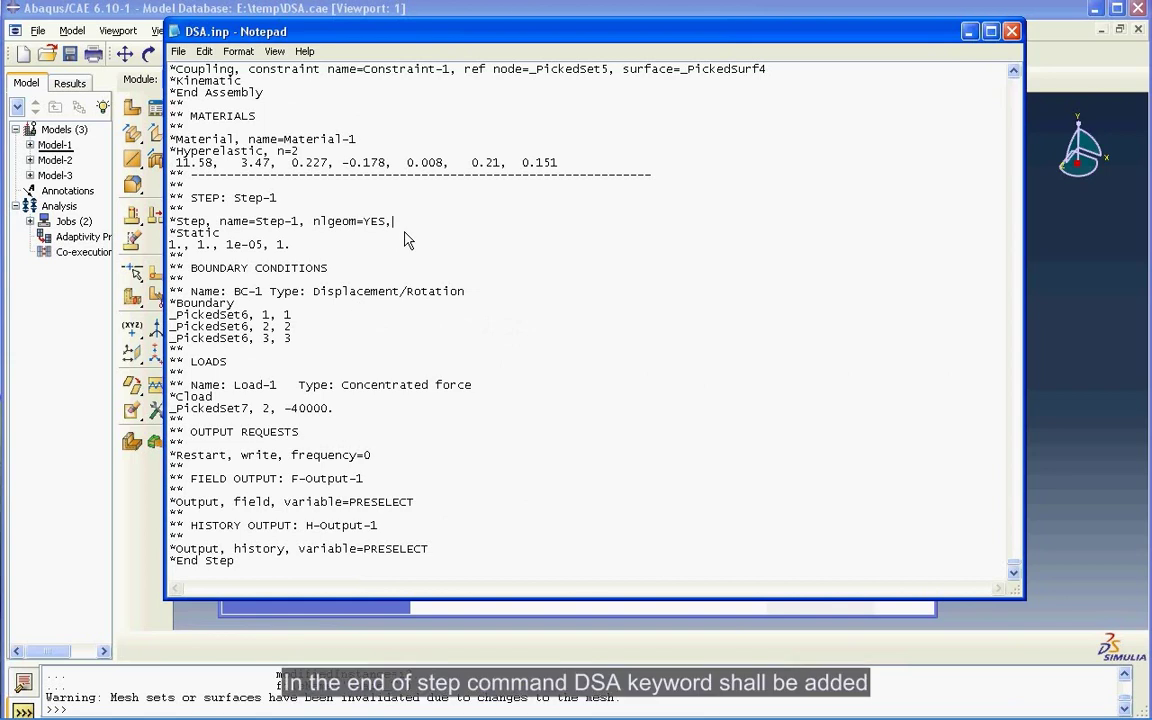
type("DSA")
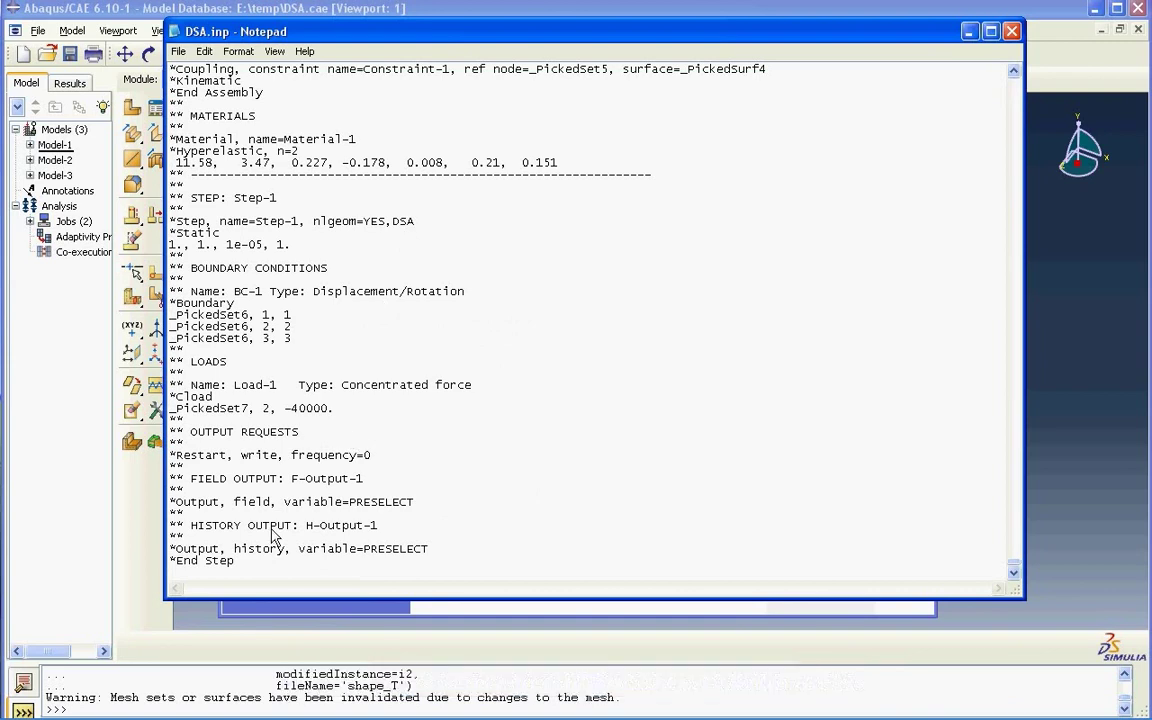
- Insert a *design response line in the H-Output-1 history output section, above the *Output, history line
left_click(192, 538)
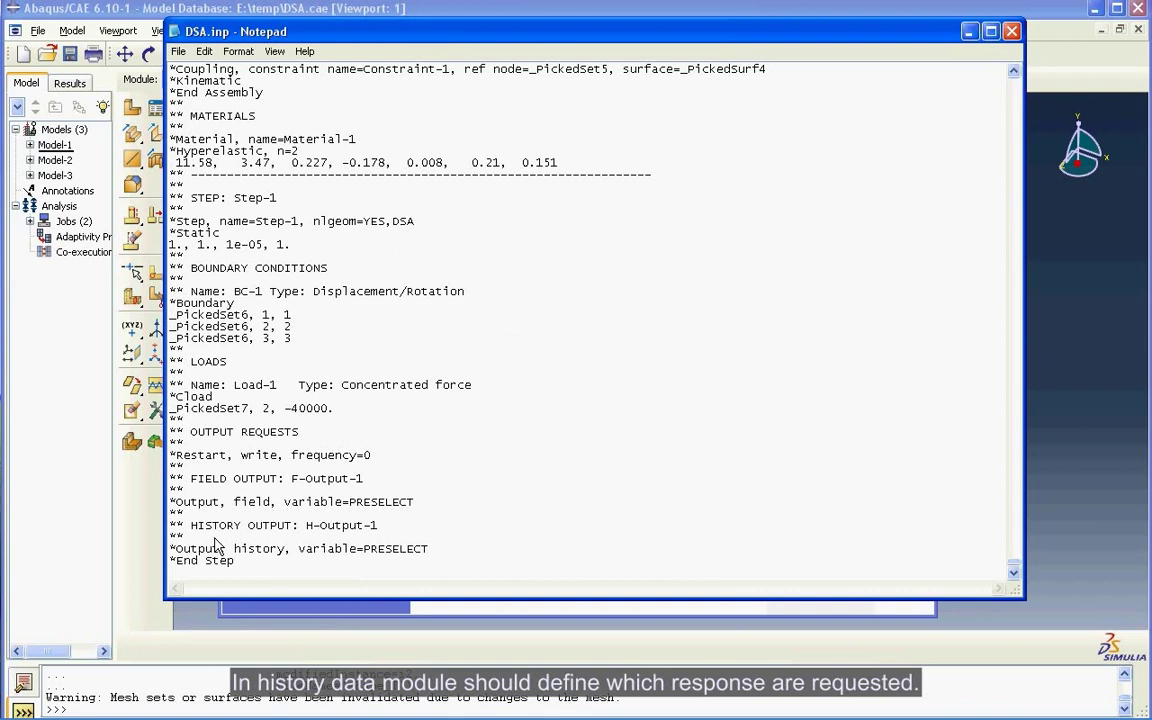
key("Return")
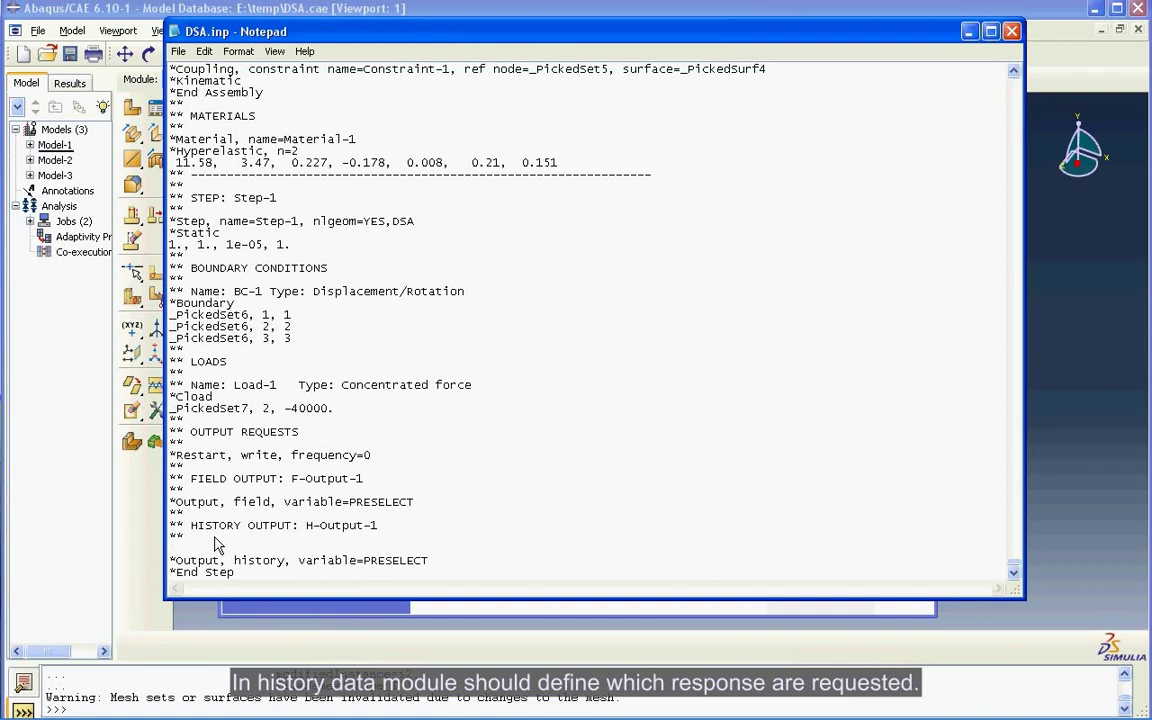
type("*design")
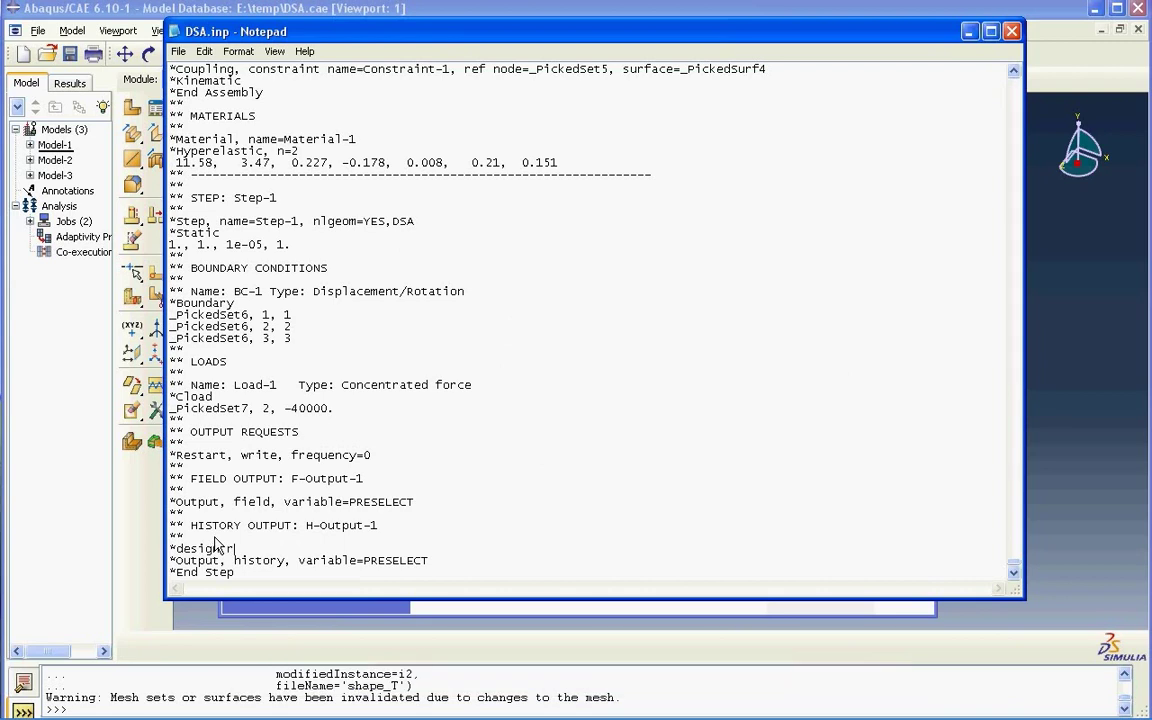
type(" response")
- Below *design response, add "*element response, Elset=Element-set" and request the stress variable with the data line "S,"
key("Return")
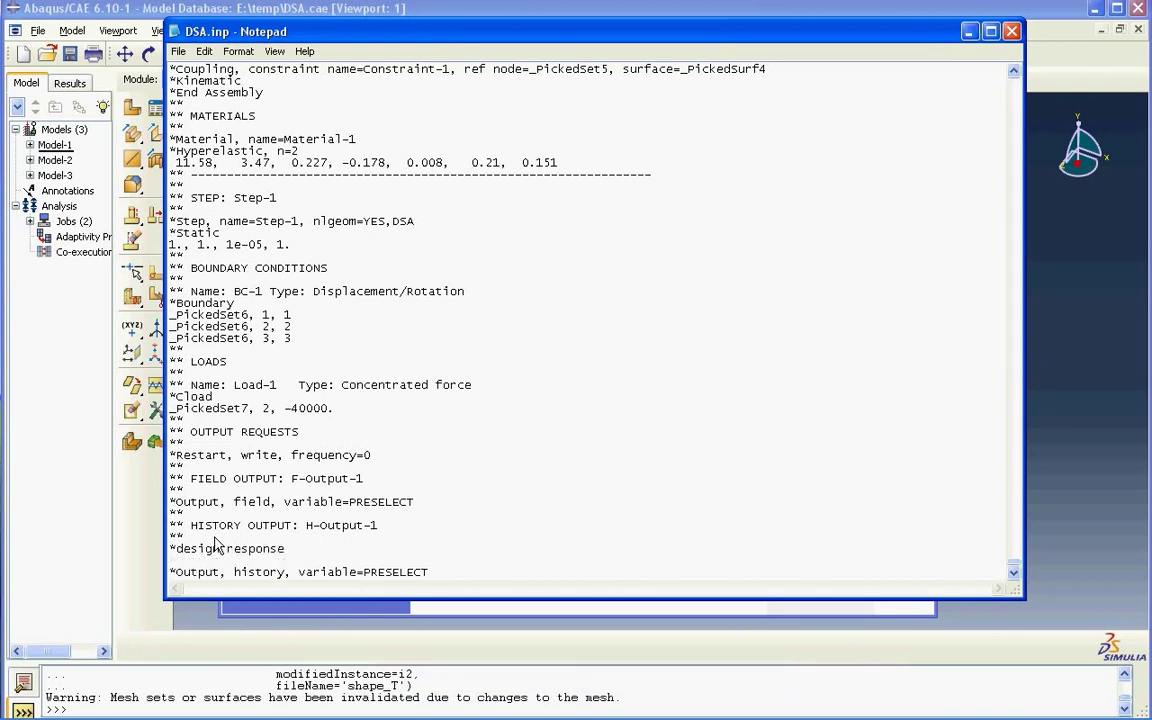
type("*")
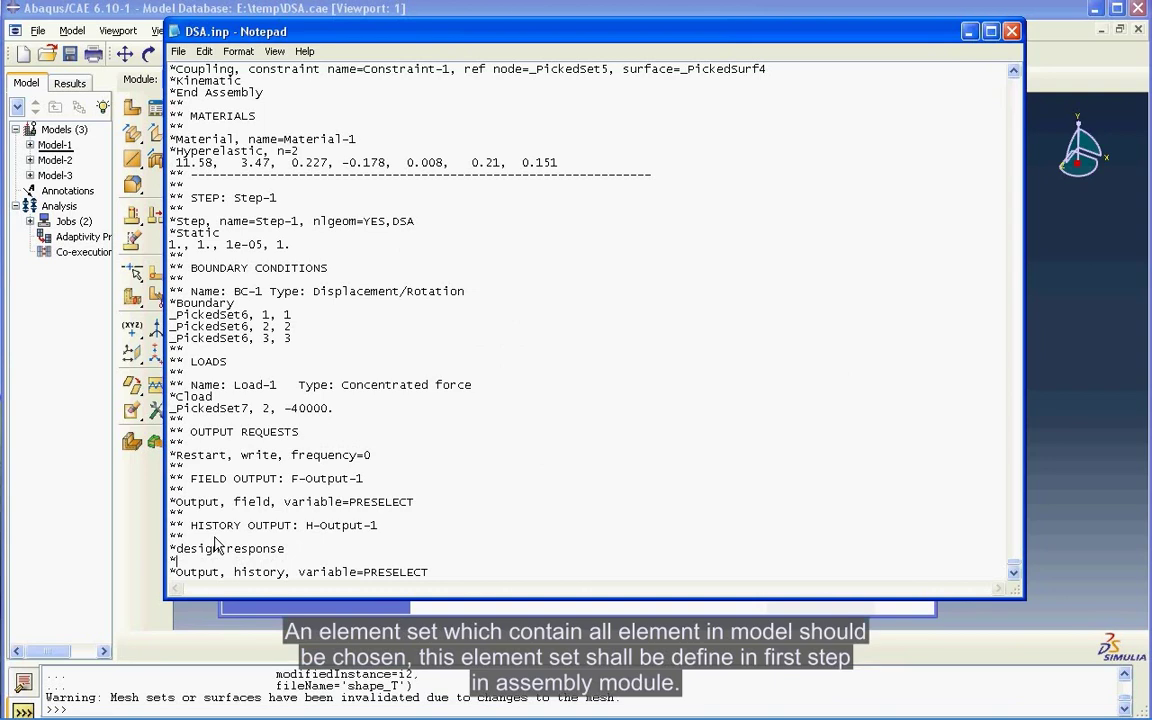
type("element response, Else")
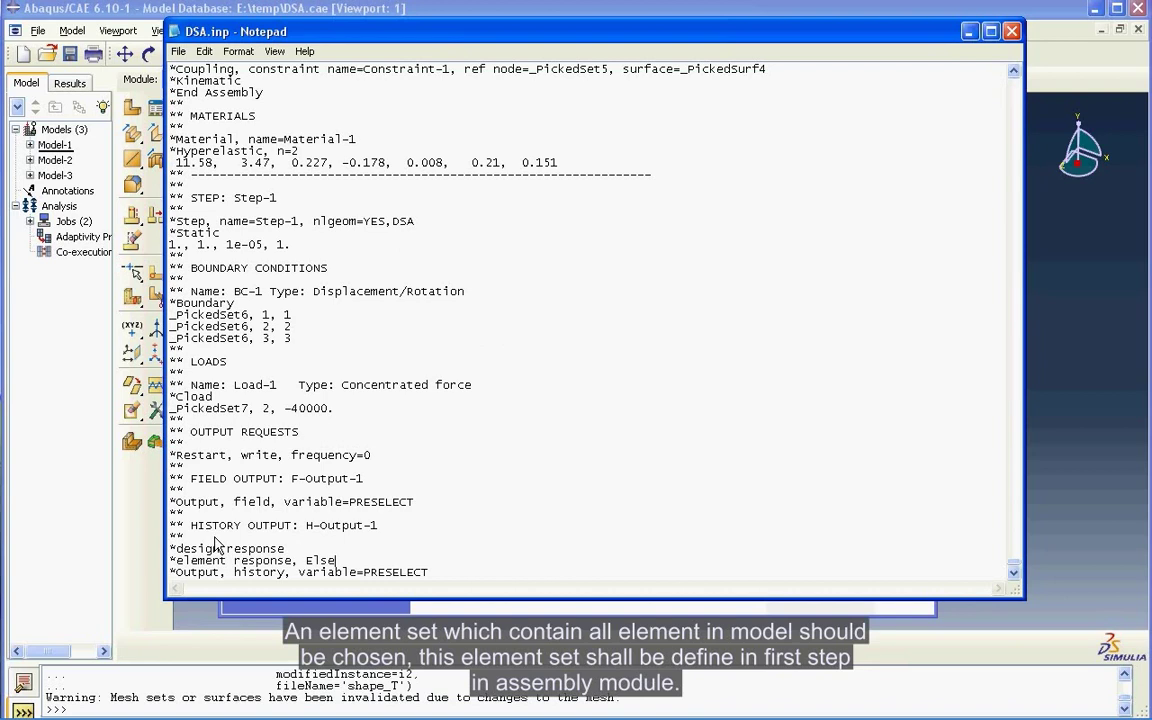
type("t=Element-set")
key("ctrl+z")
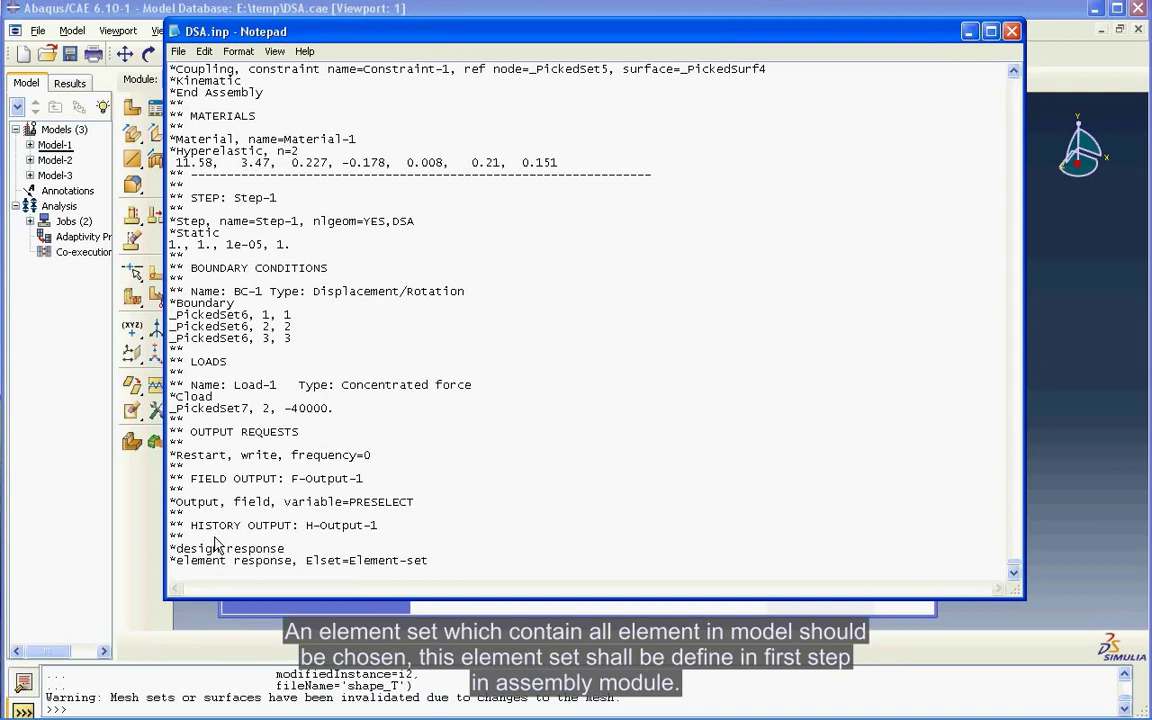
type("s,")
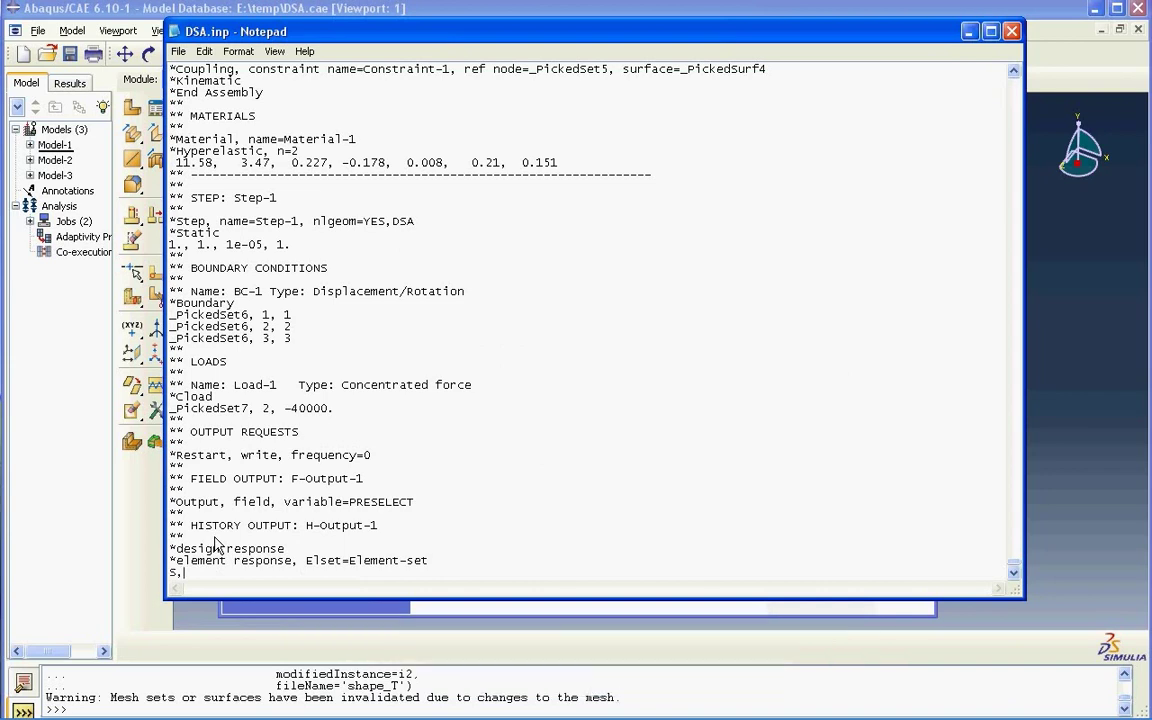
- Save the edited input file as DSA-1.inp in the temp folder and close it
scroll(195, 405, "down", 1)
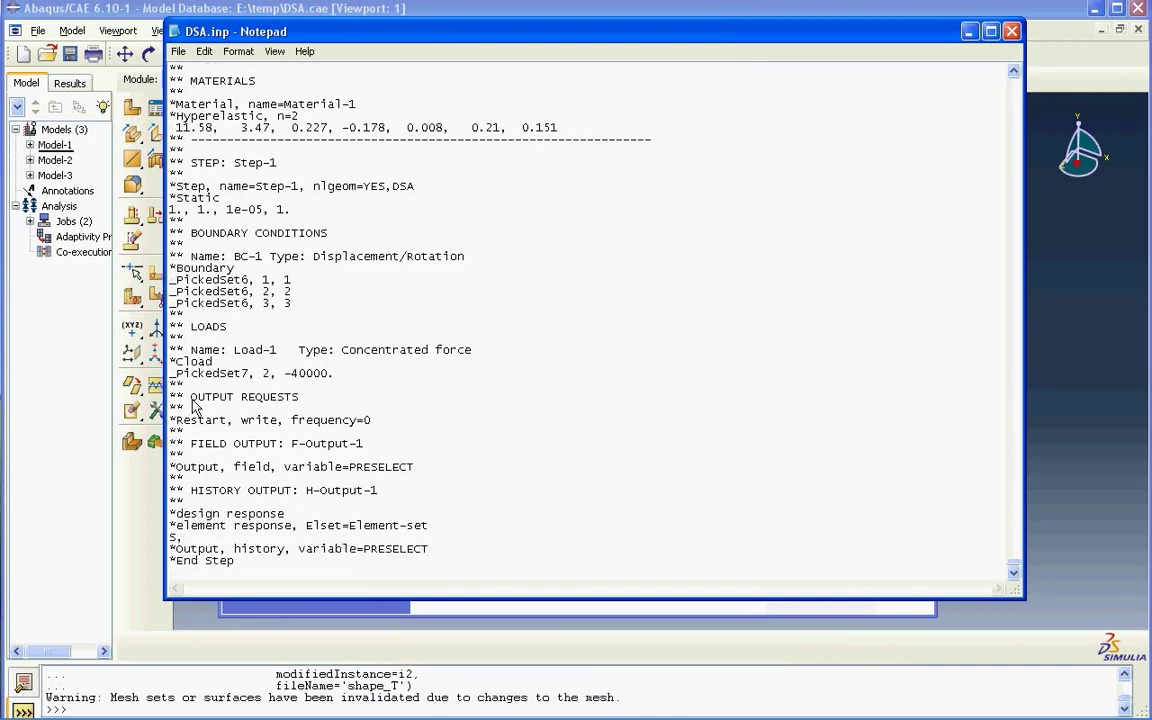
left_click(180, 52)
left_click(205, 117)
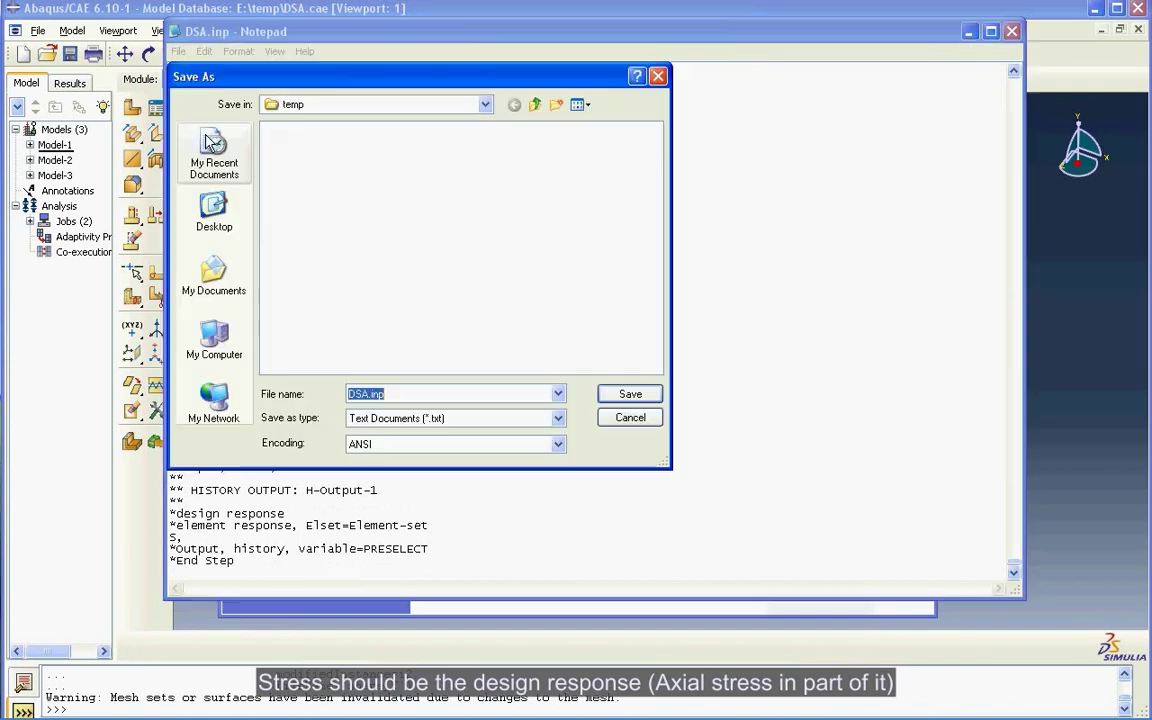
key("Left")
type("-1")
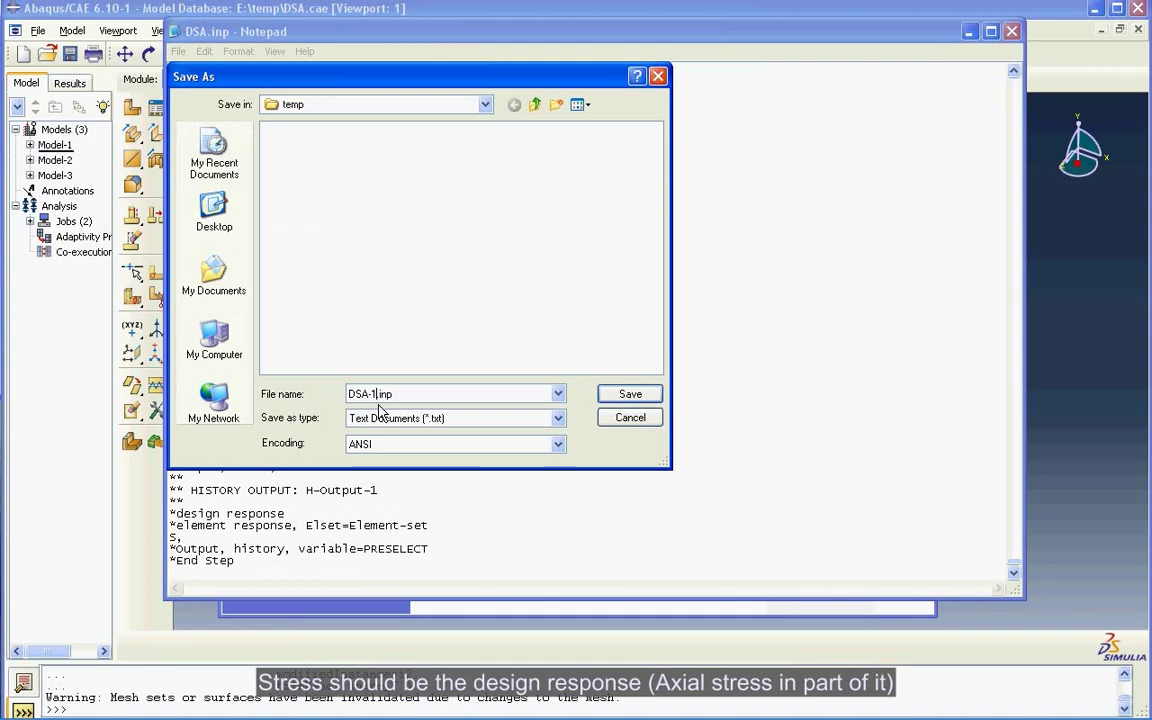
left_click(612, 399)
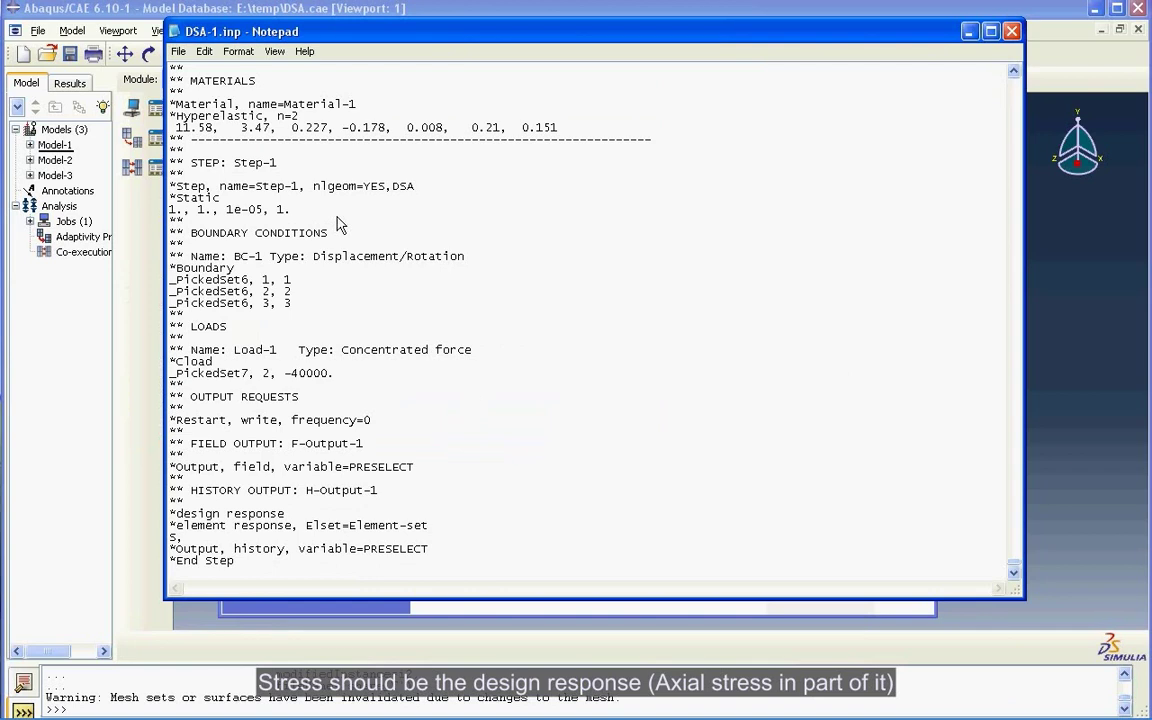
left_click(178, 51)
left_click(200, 190)
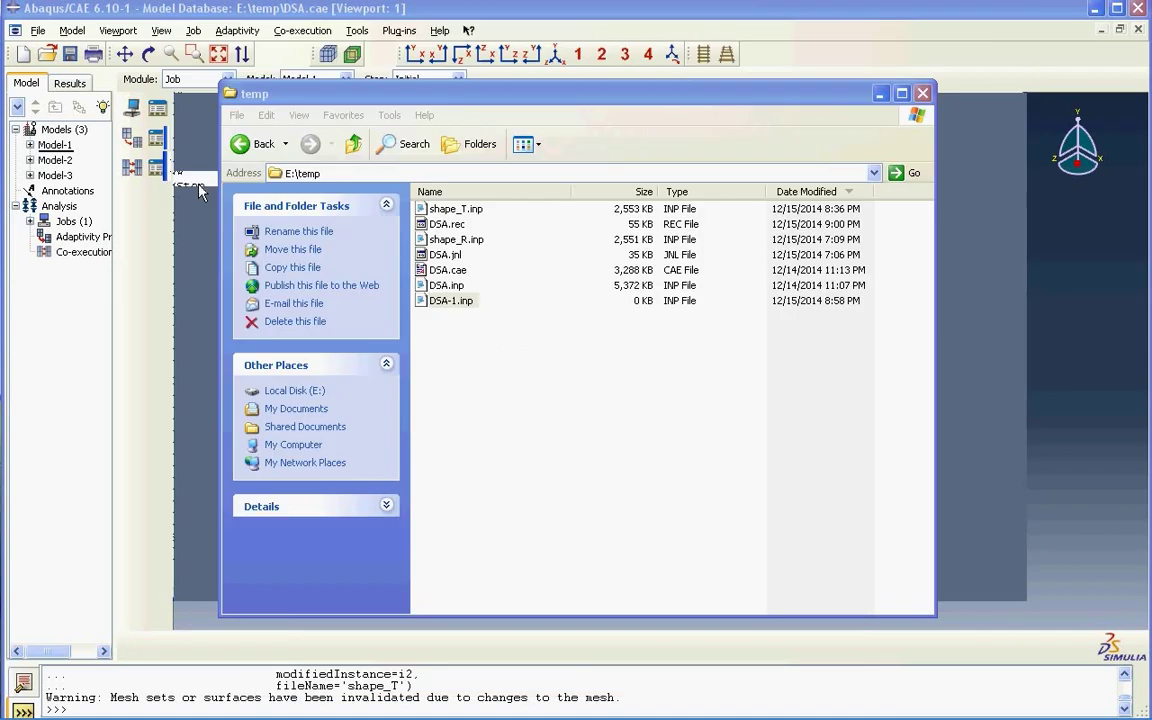
- Switch to Abaqus/CAE and create the full analysis job DSA-1 from the input file DSA-1.inp in the temp folder
left_click(482, 405)
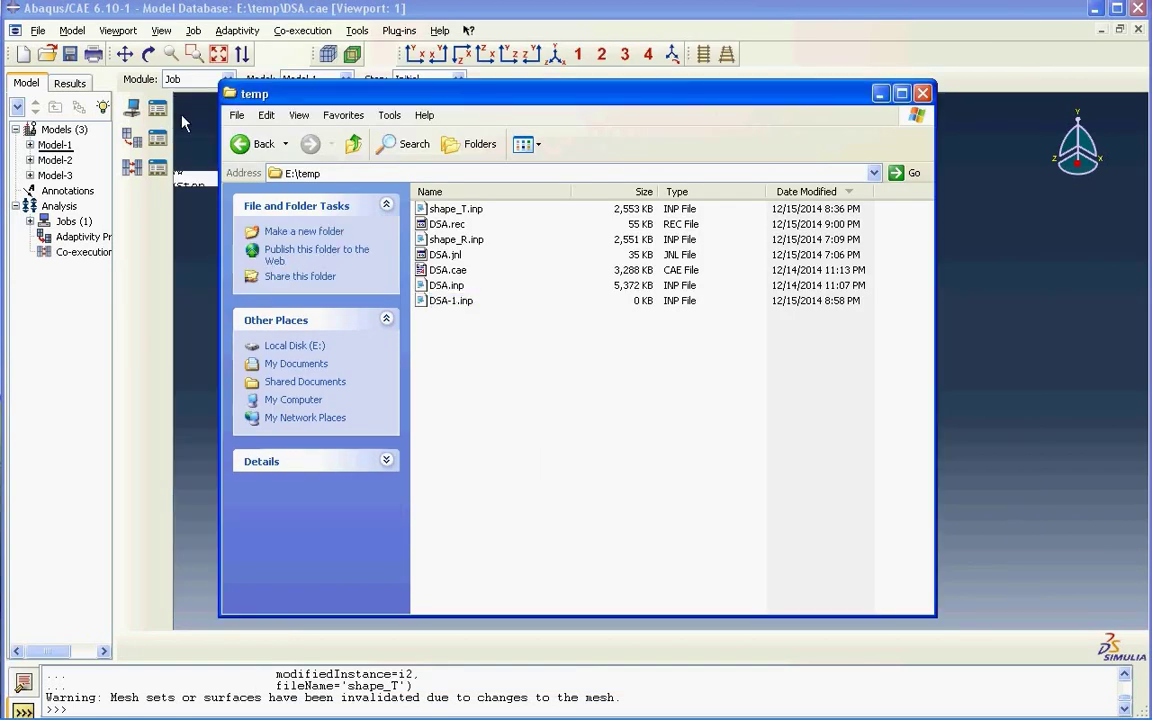
left_click(183, 122)
left_click(132, 107)
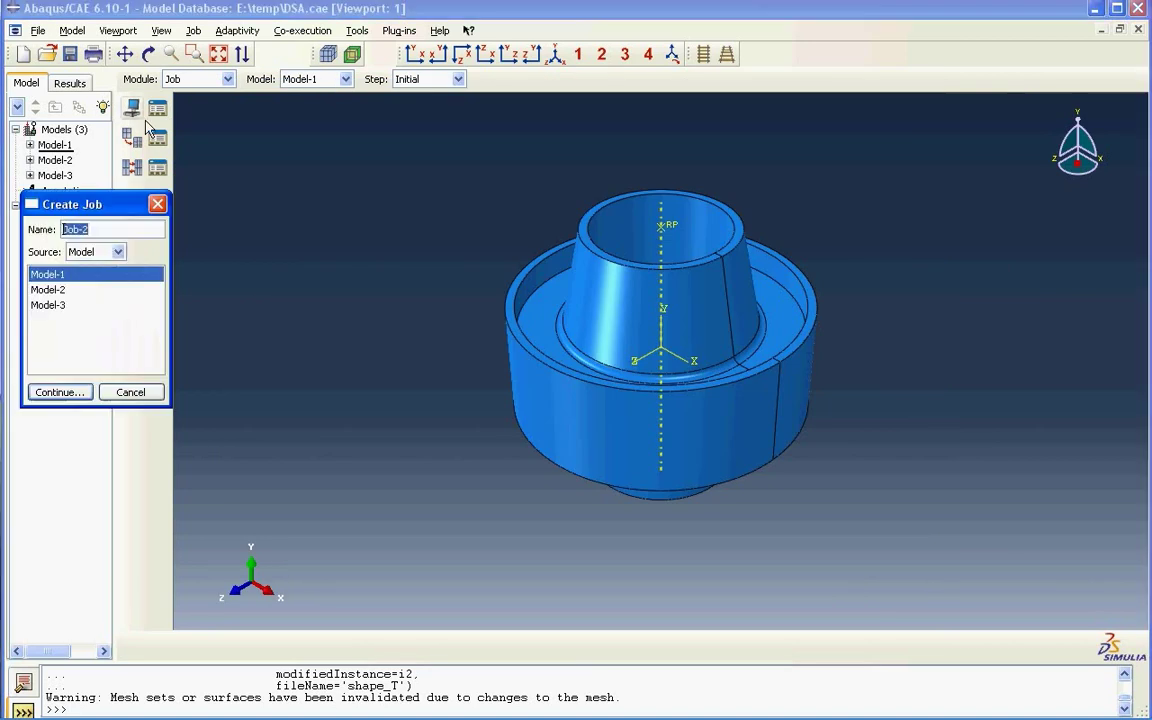
left_click(118, 251)
left_click(122, 285)
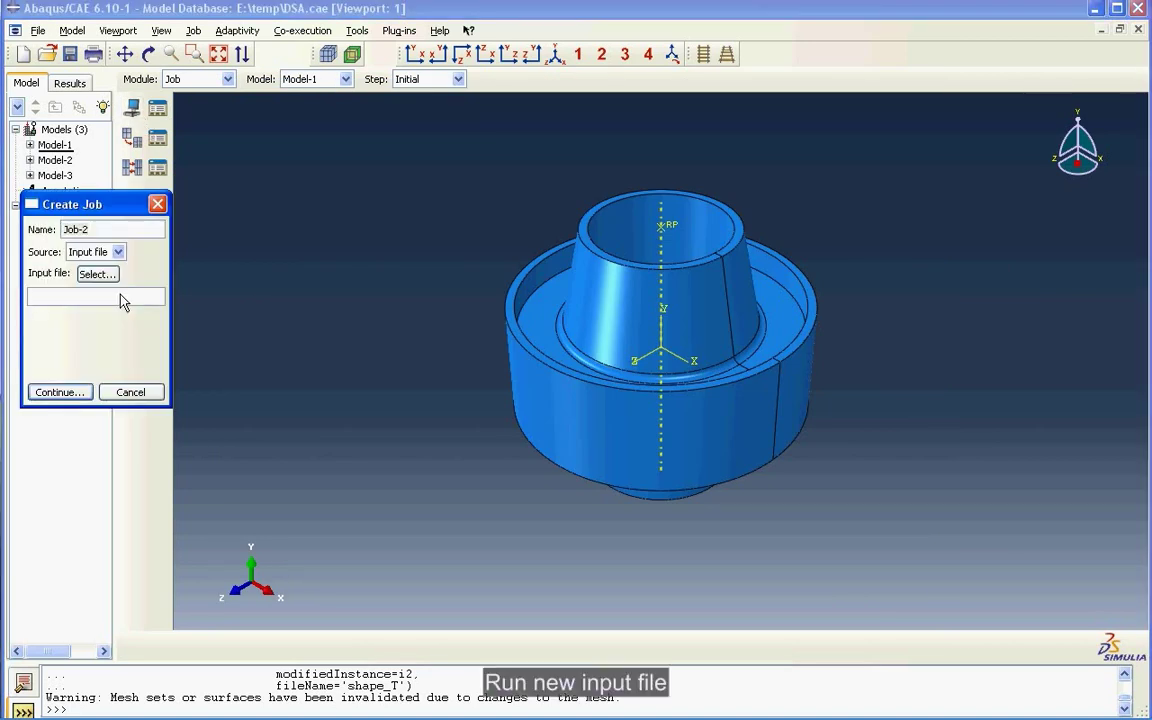
left_click(97, 273)
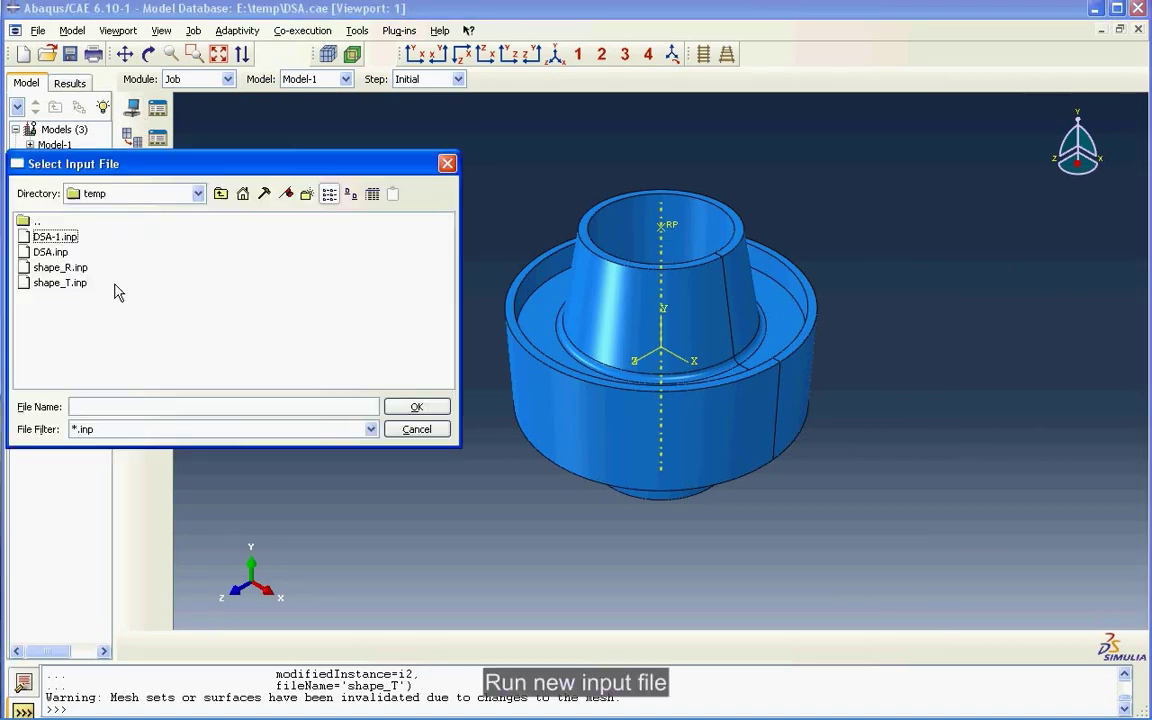
left_click(55, 237)
left_click(416, 406)
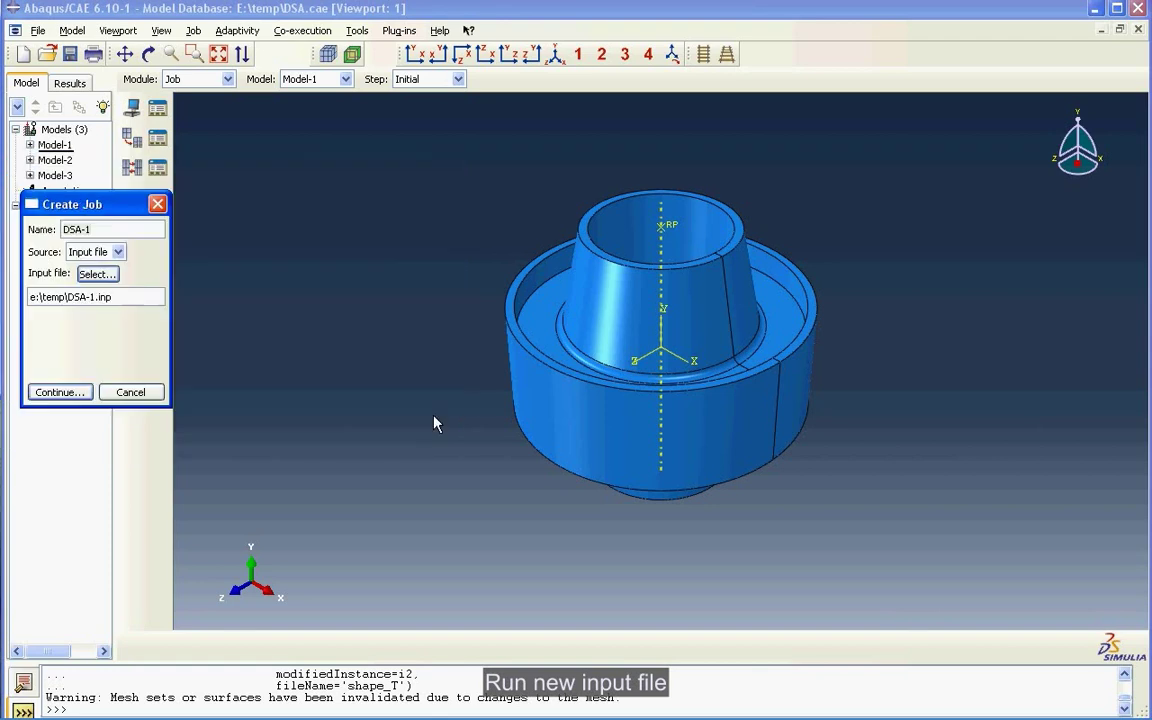
left_click(60, 392)
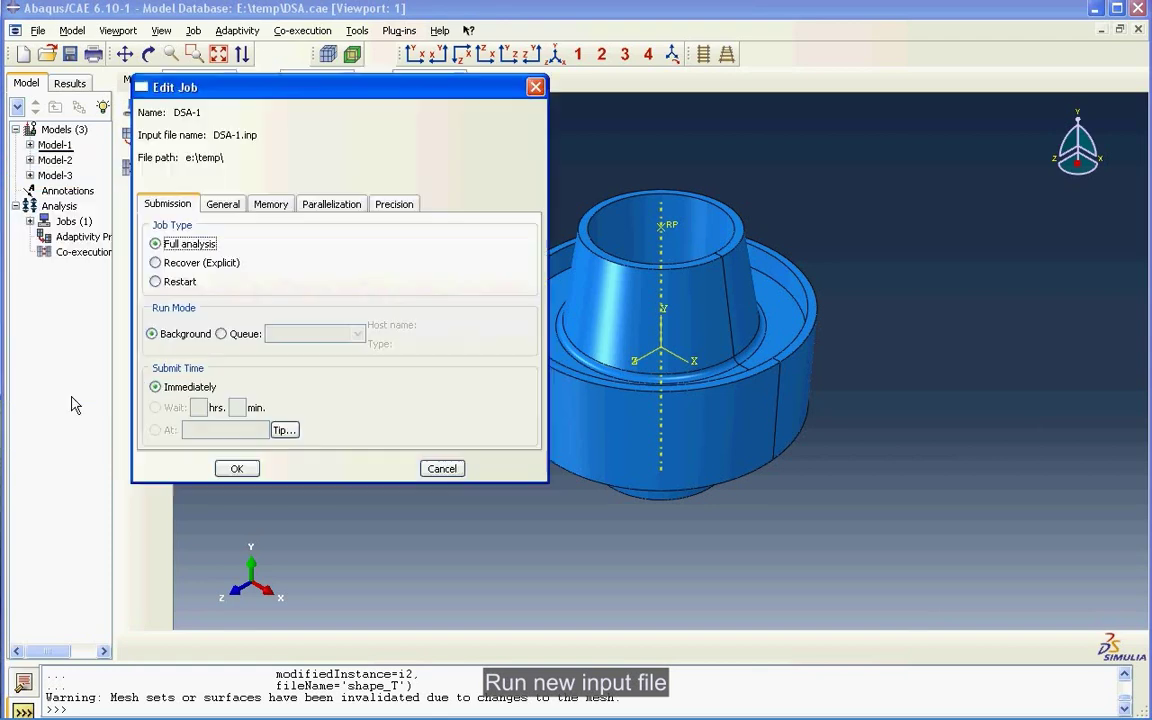
left_click(240, 470)
- Submit the job based on DSA-1.inp and monitor its run until the analysis ends, then close the monitor
left_click(158, 139)
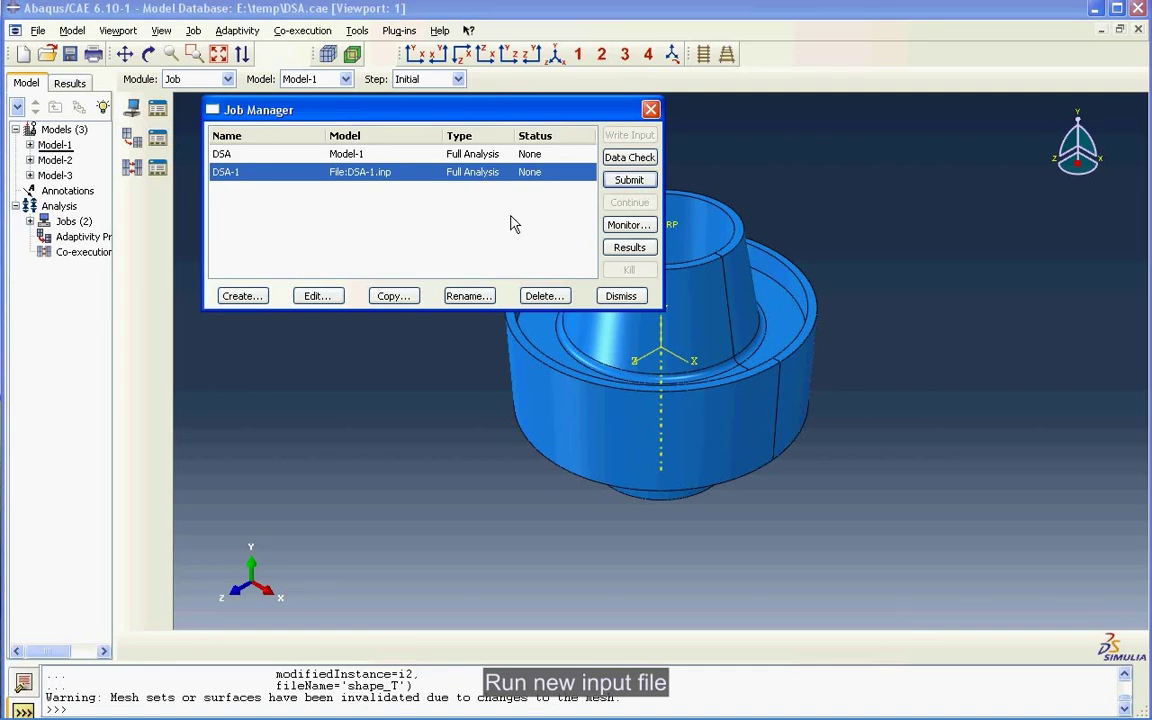
left_click(629, 179)
left_click(629, 226)
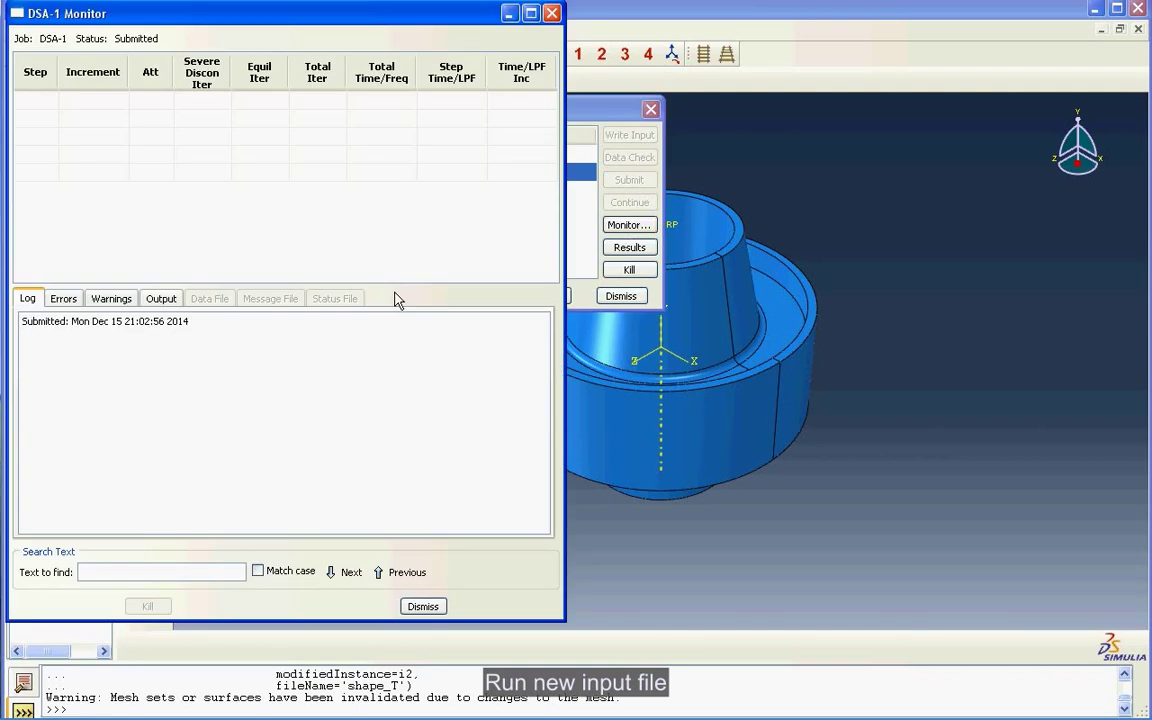
left_click_drag(397, 290, 388, 317)
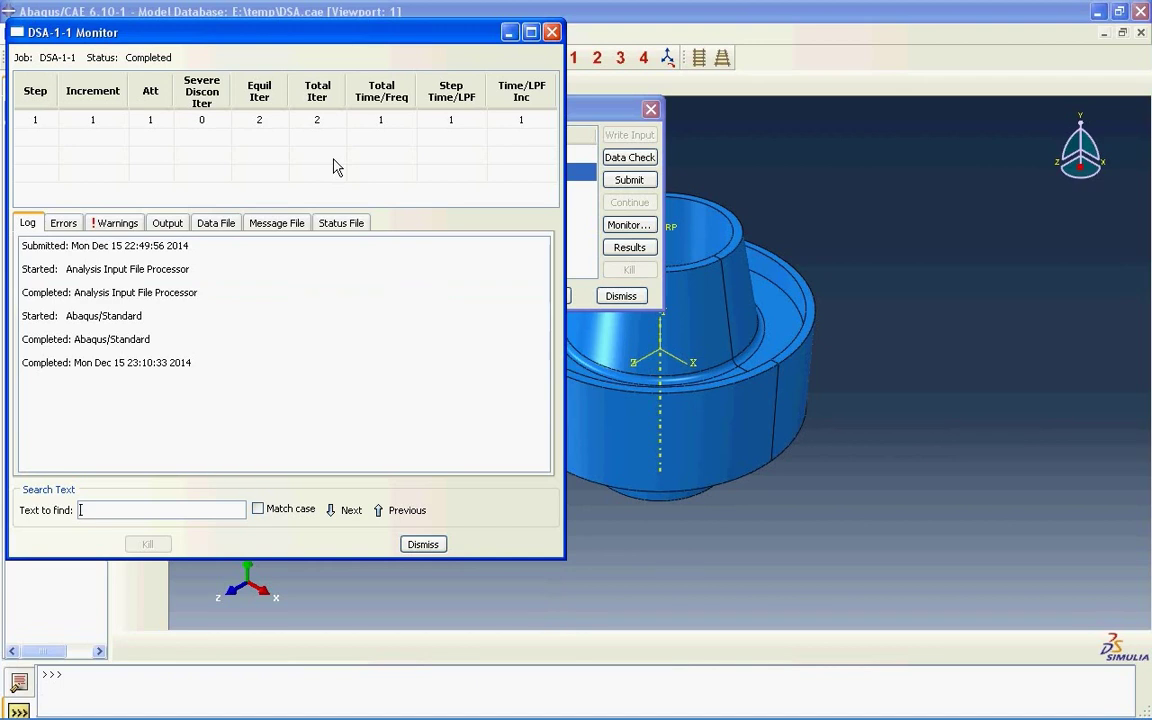
left_click(421, 548)
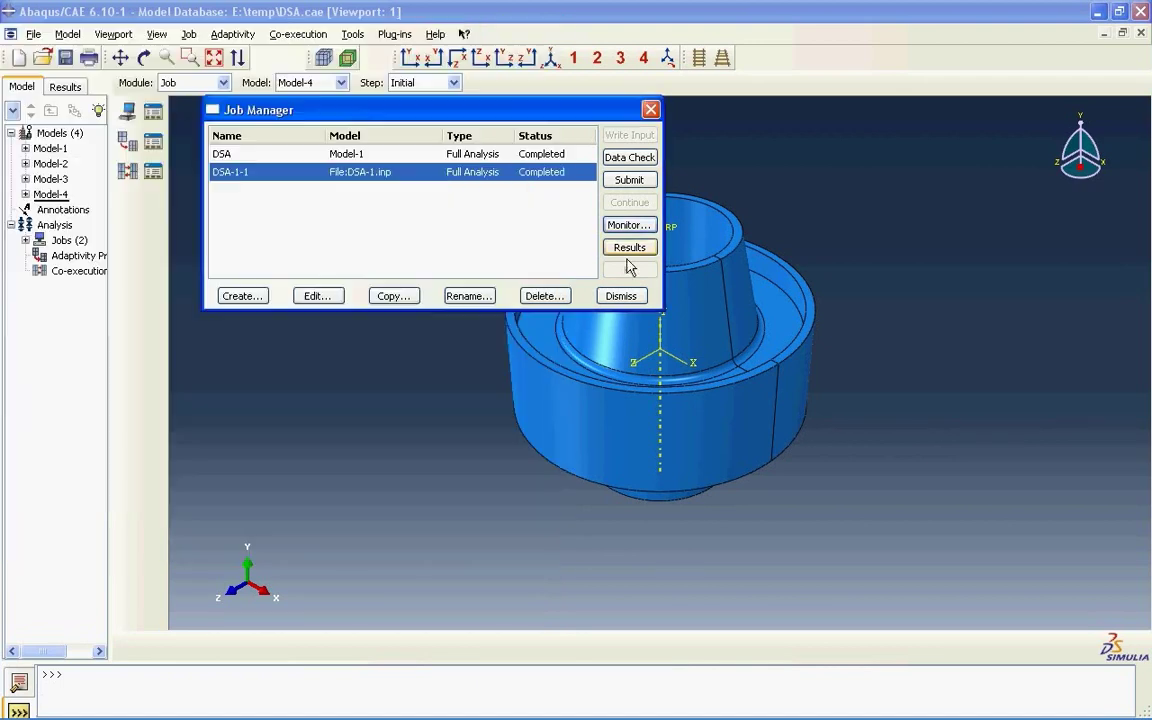
- Load the results of the DSA-1-1 job and plot contours of the stress field output S, component S22
left_click(629, 247)
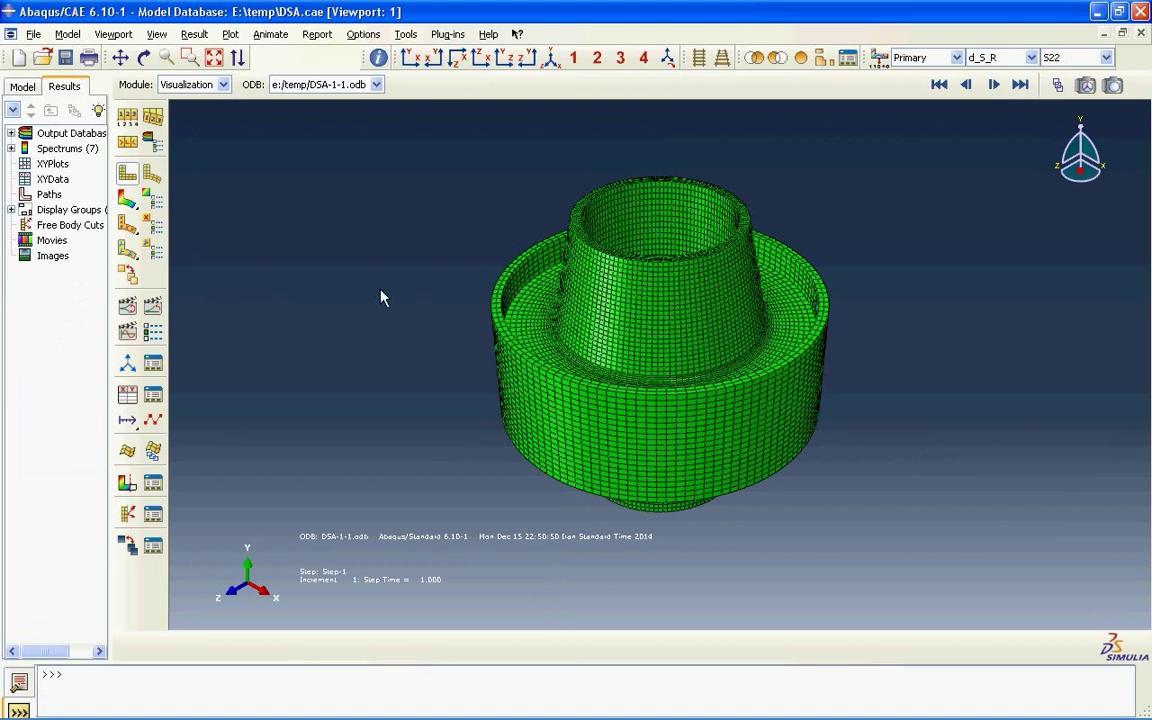
left_click(195, 34)
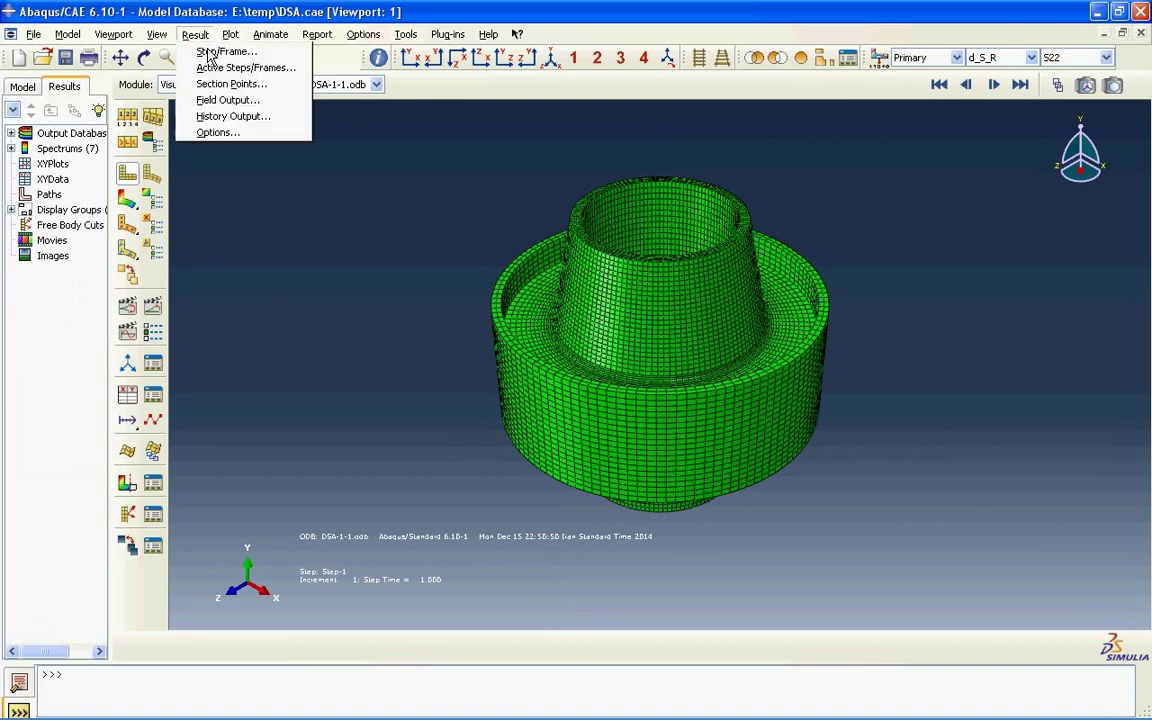
left_click(200, 98)
left_click_drag(512, 40, 896, 69)
left_click(1018, 399)
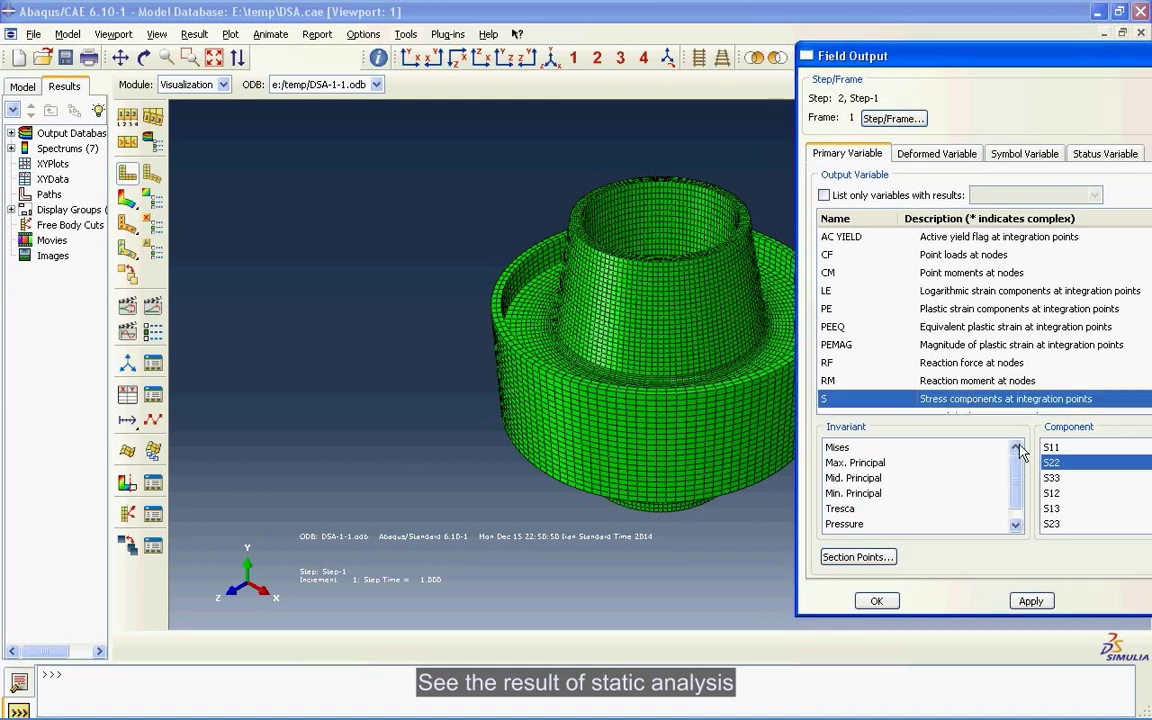
left_click(1031, 601)
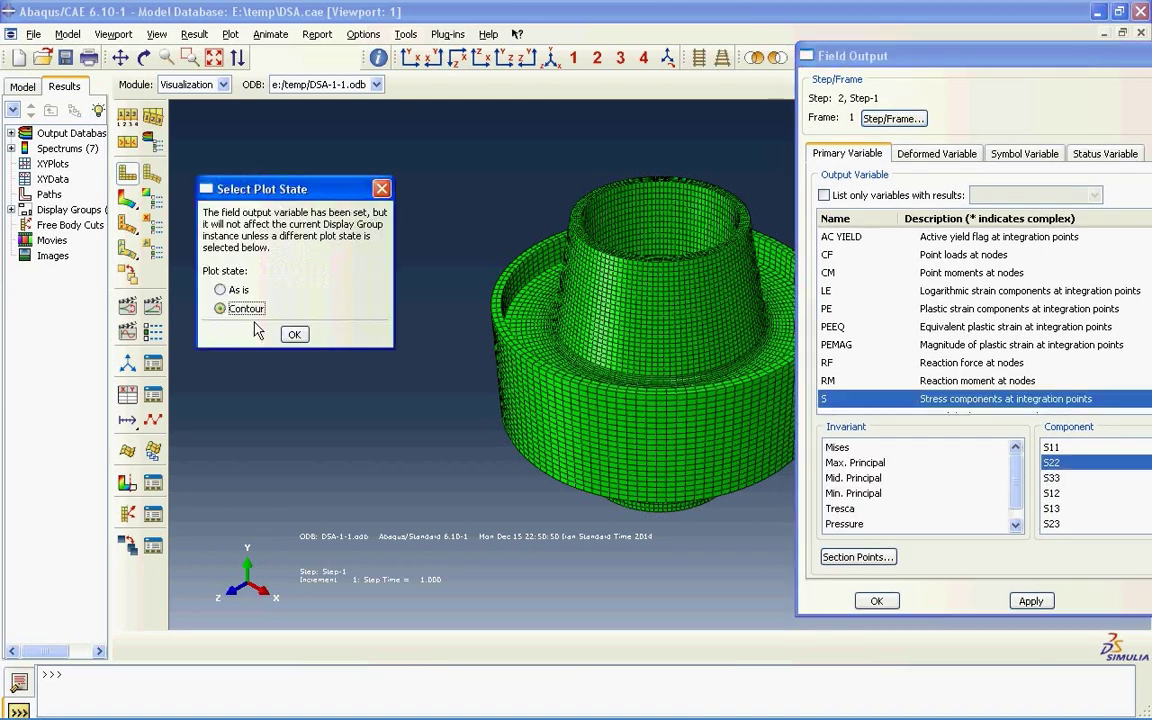
left_click(294, 334)
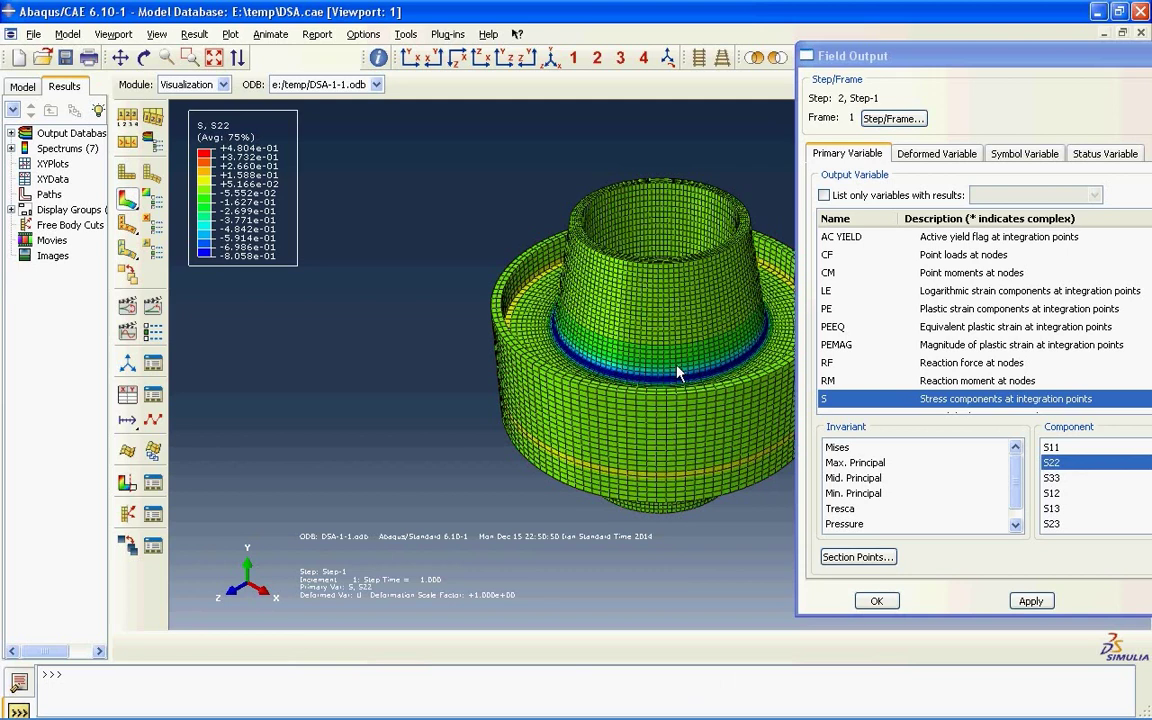
- Examine the S22 stress distribution up close around the fillet at the base of the bushing's conical inner part
scroll(291, 340, "up", 2)
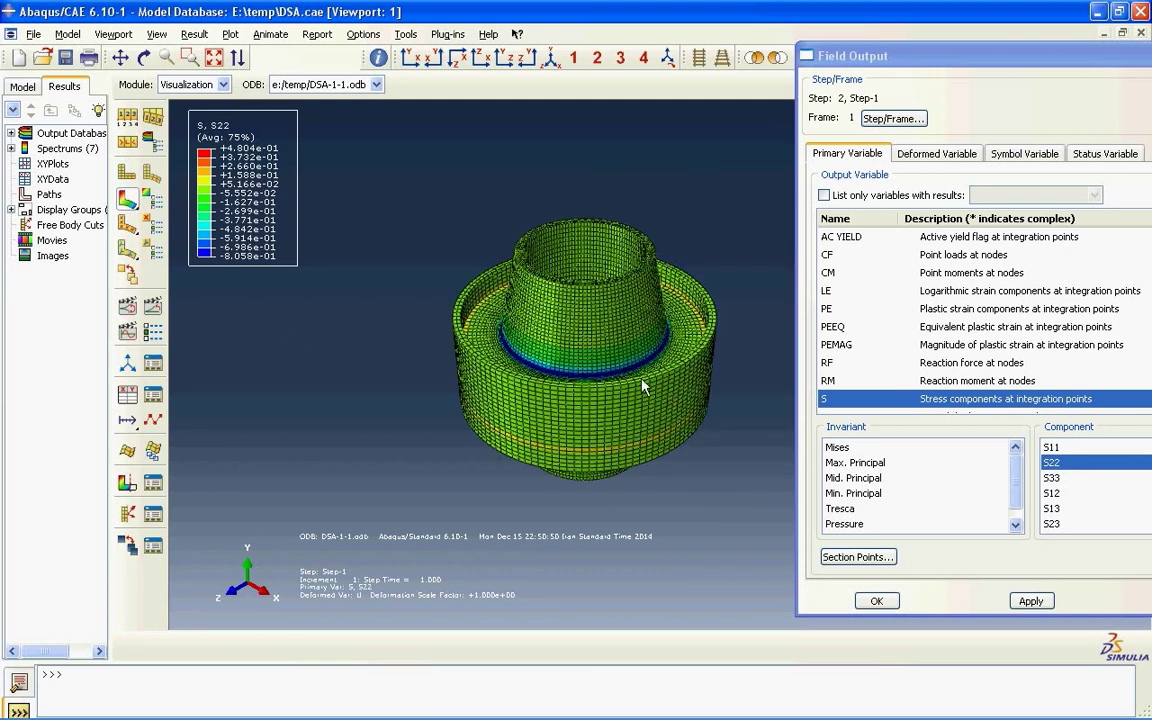
scroll(643, 387, "down", 5)
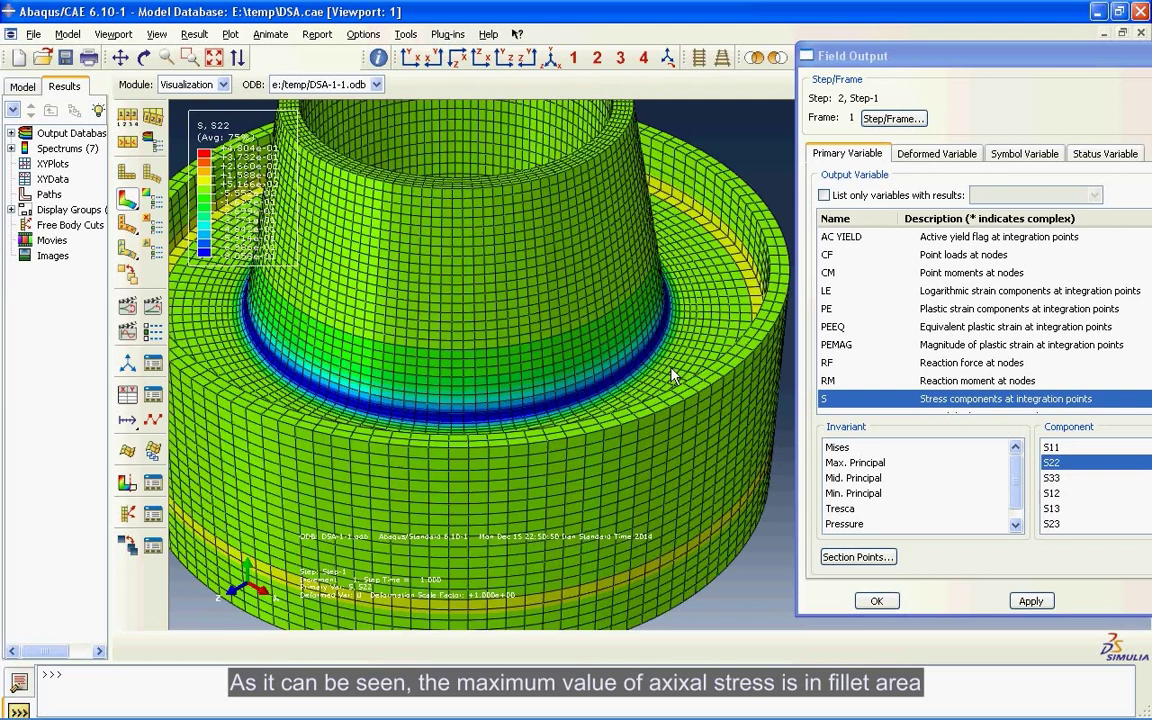
scroll(650, 385, "down", 2)
scroll(607, 400, "up", 3)
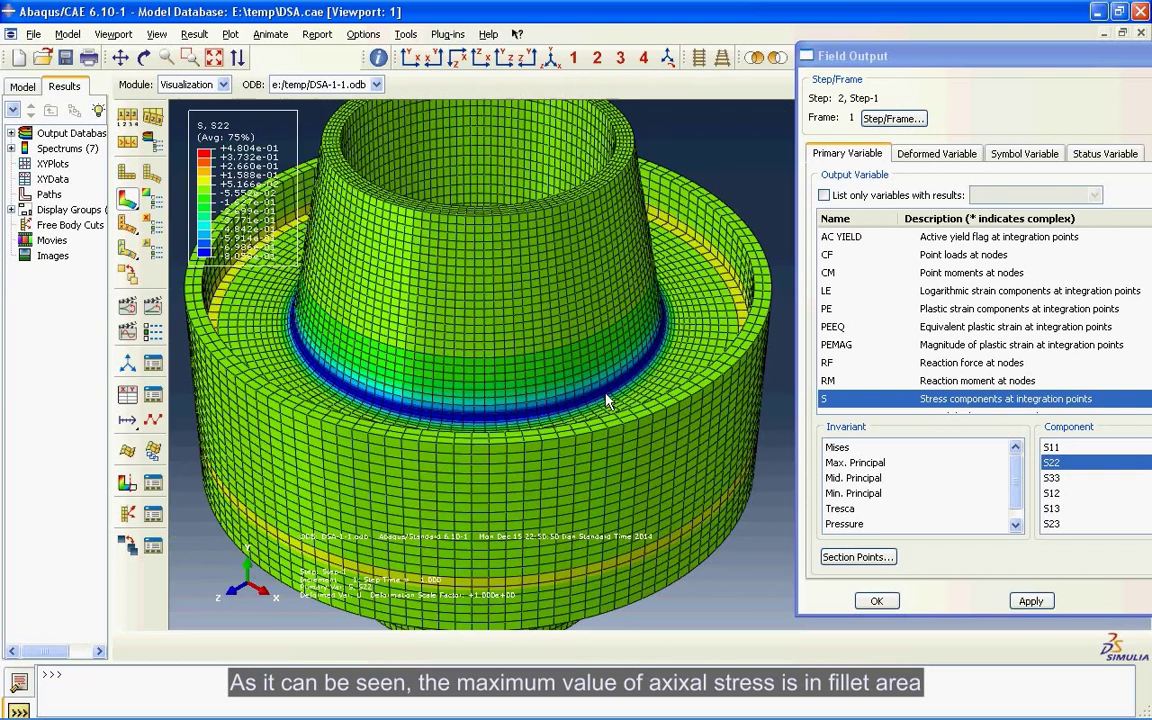
scroll(607, 400, "down", 2)
left_click(145, 58)
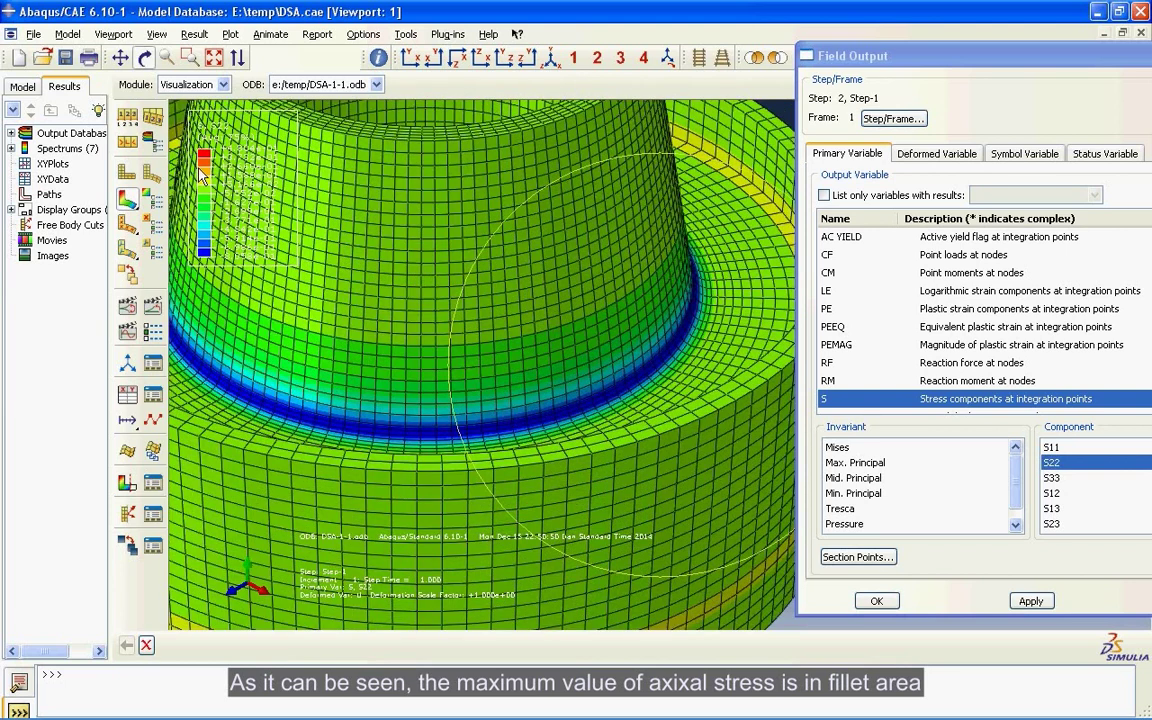
left_click_drag(584, 482, 393, 458)
scroll(393, 458, "down", 2)
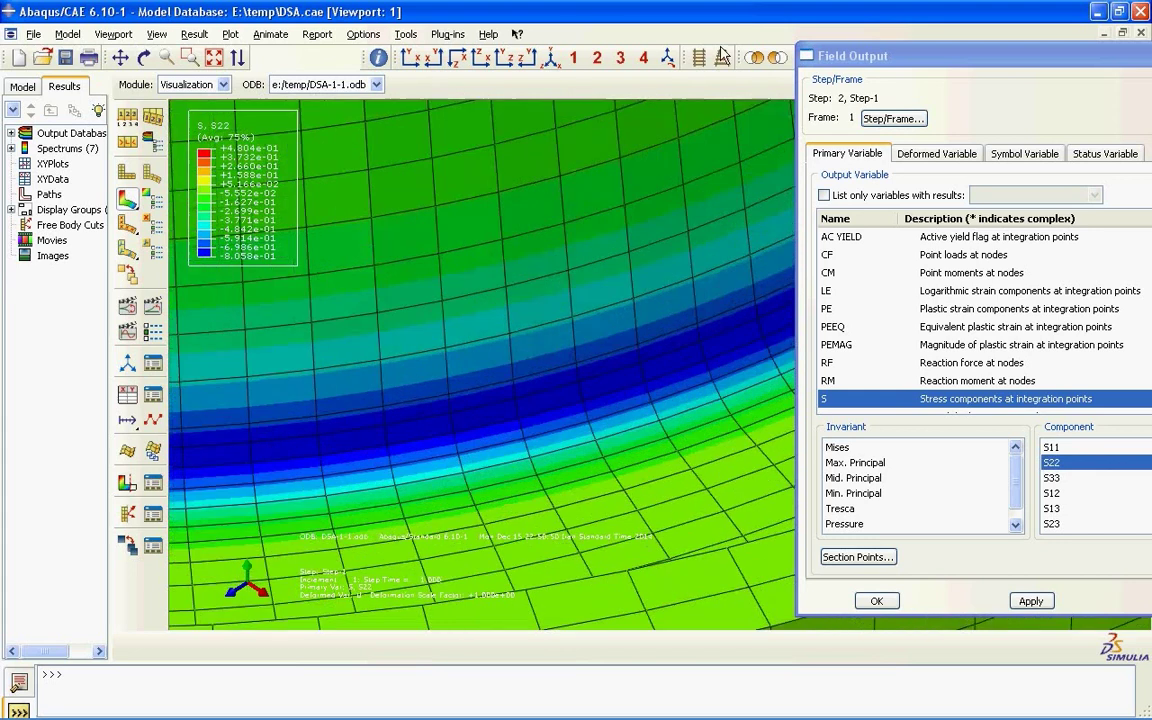
- Probe the S22 stress of element 50333 in the peak-stress band of the fillet and store it in the probe table
left_click(379, 59)
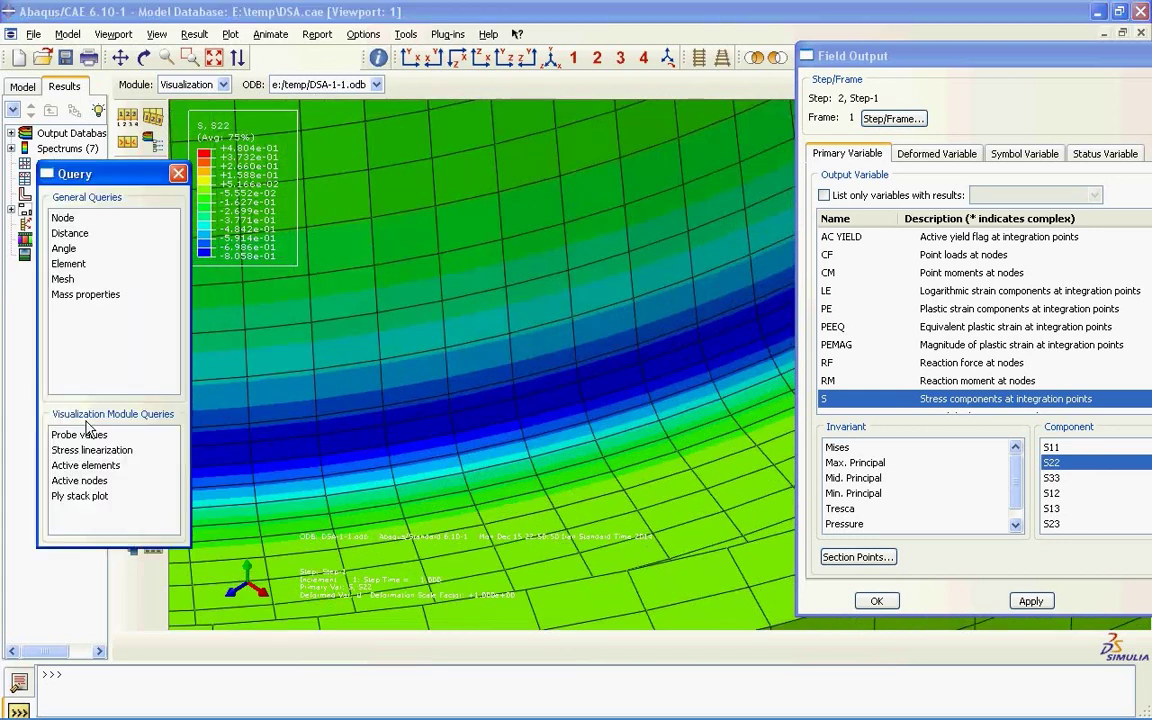
left_click(86, 432)
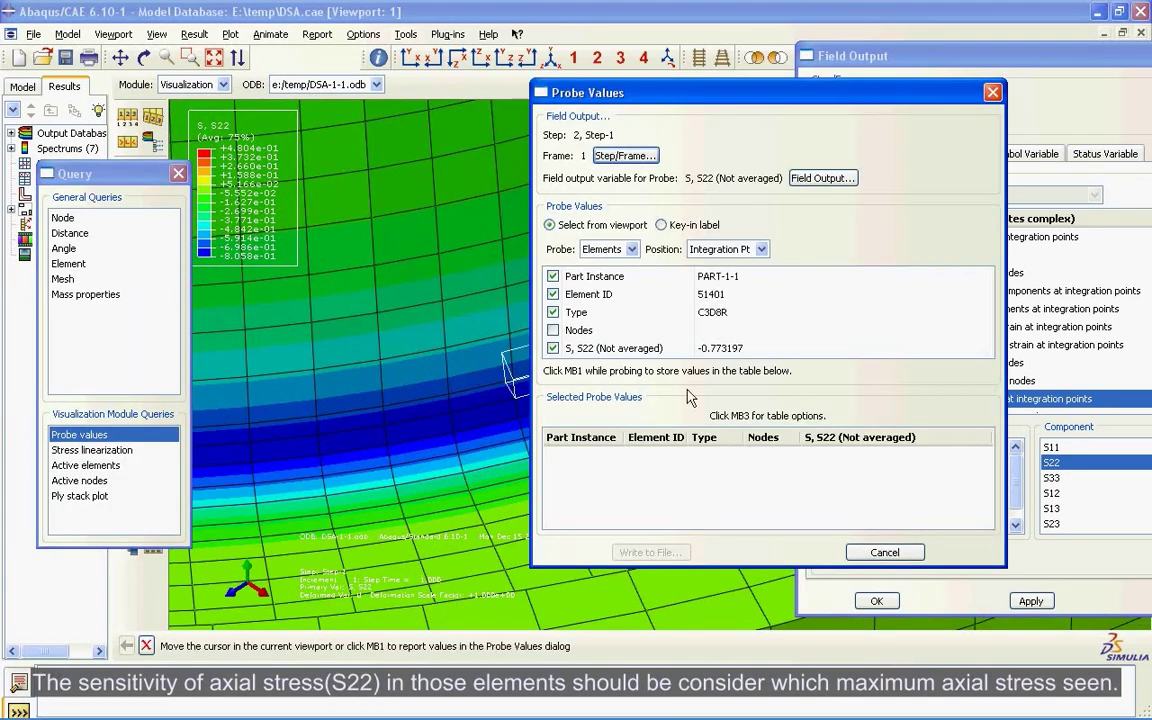
left_click_drag(697, 92, 909, 90)
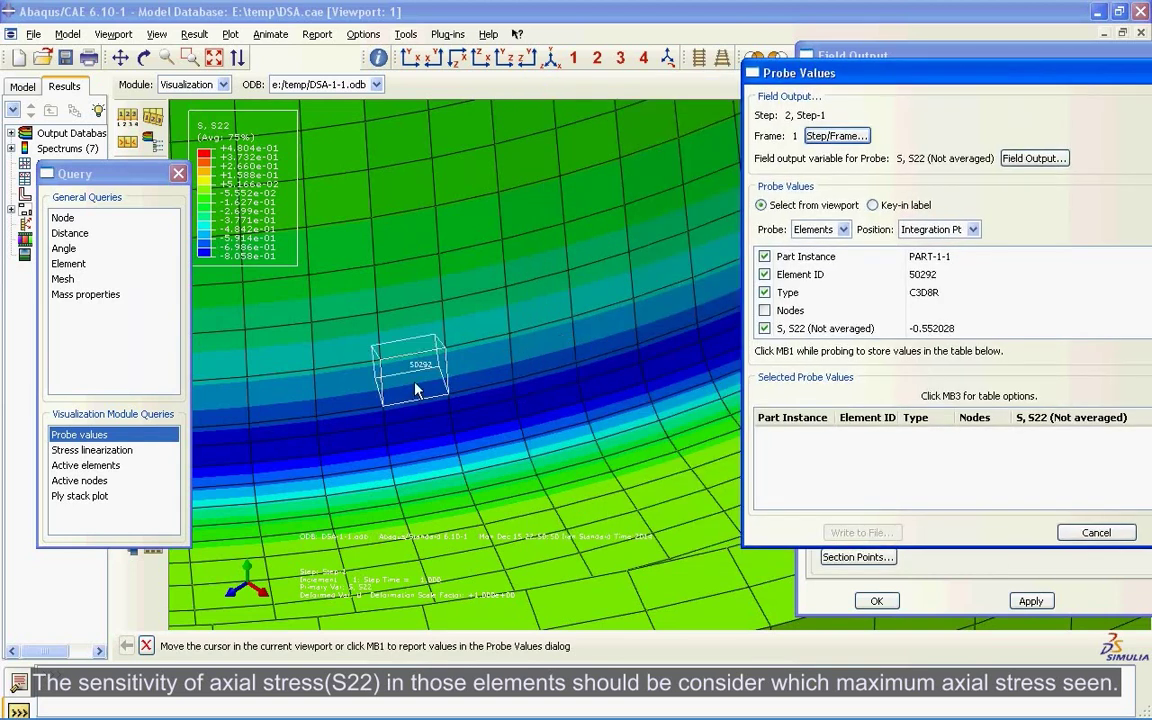
left_click(413, 440)
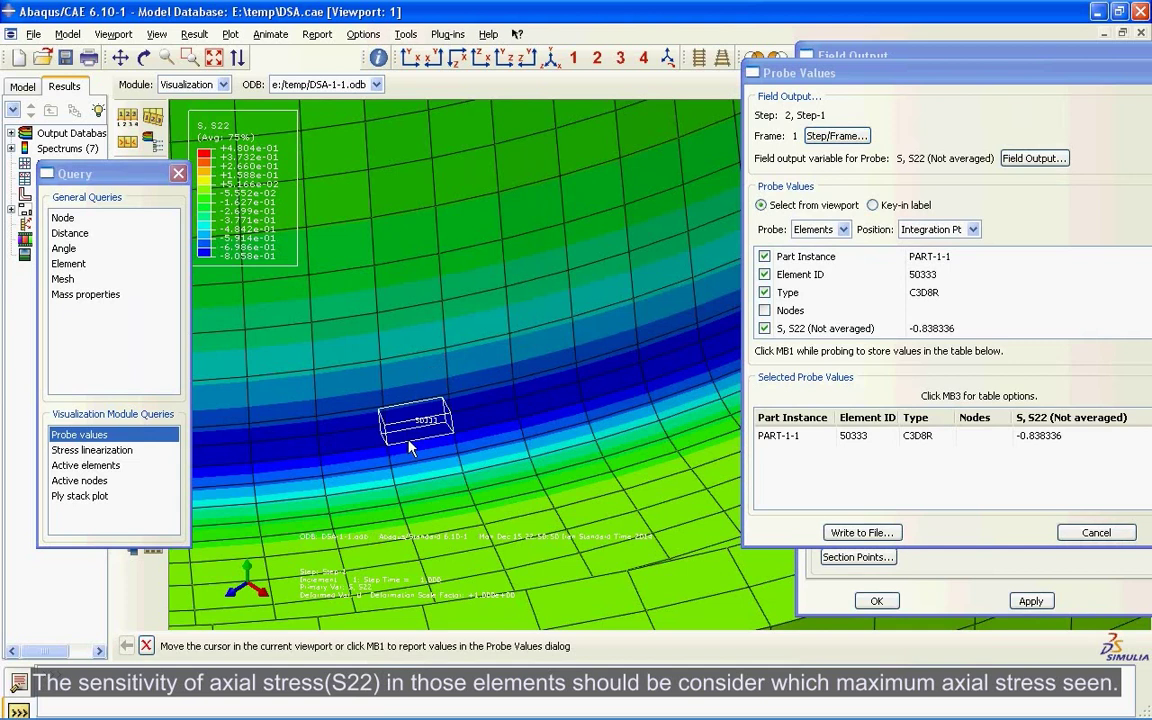
- Switch probing to key-in labels and append the stored S22 probe value to the report file DSA.rpt
left_click(873, 205)
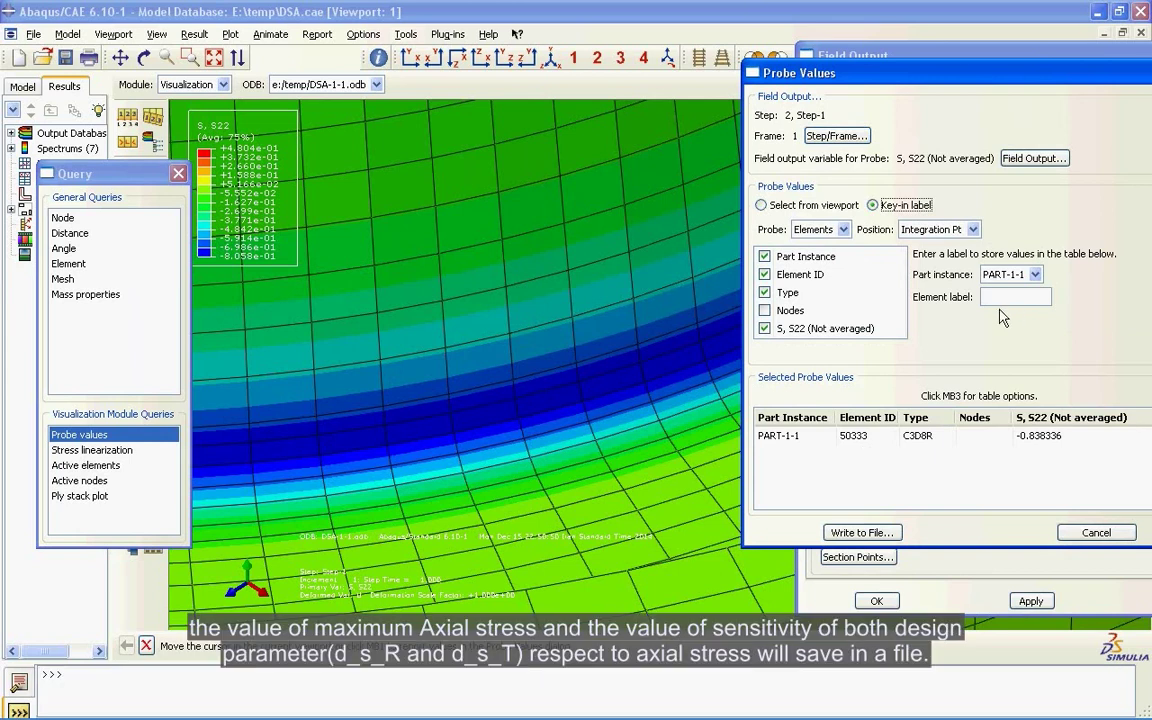
left_click(861, 532)
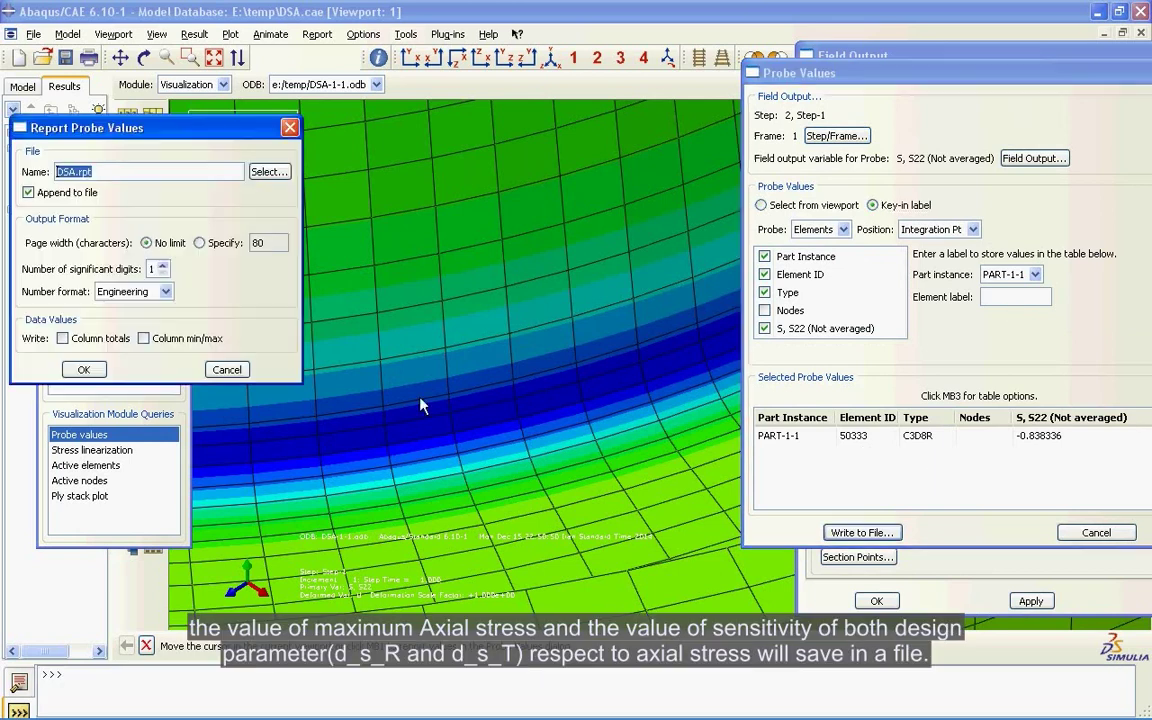
left_click(84, 369)
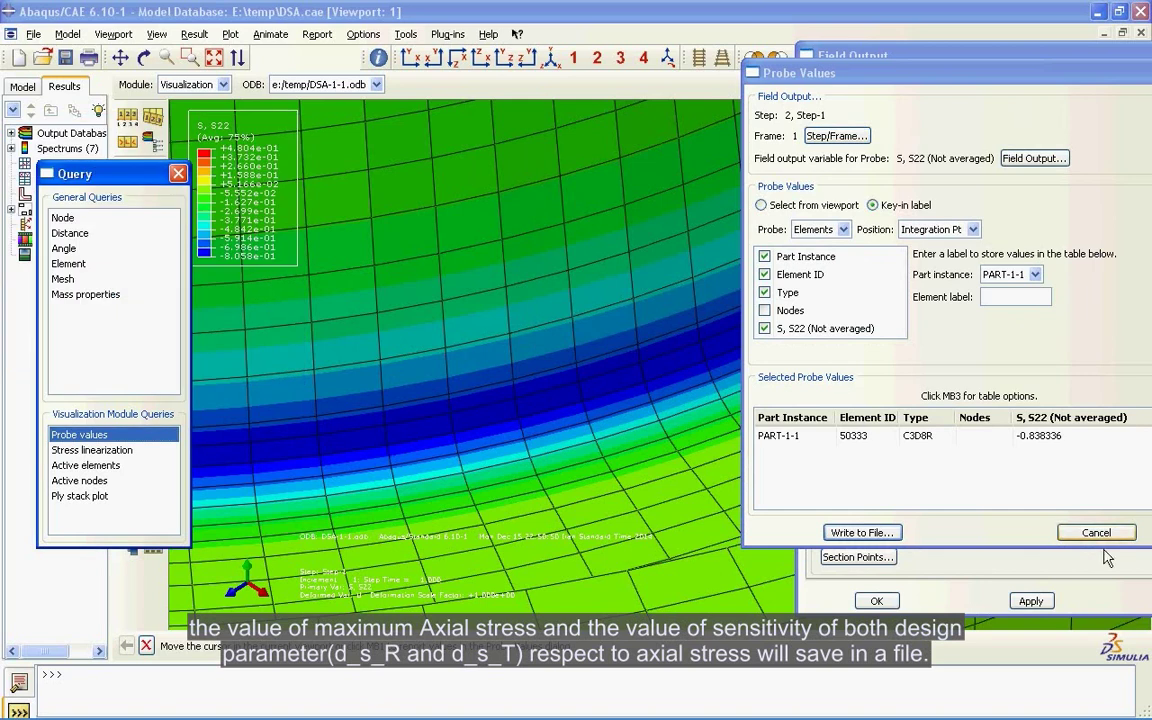
- Change the probed field output to the stress sensitivity d_S_R, component S22, accepting that the selected probe values are cleared
left_click(1036, 166)
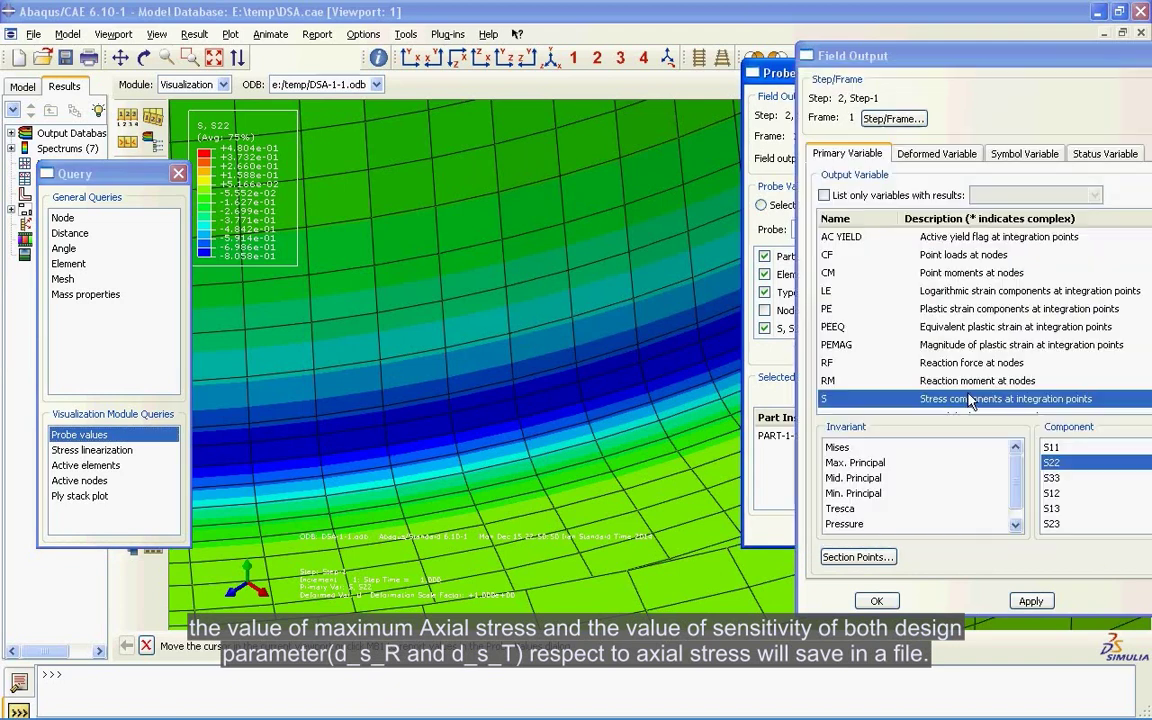
scroll(940, 380, "down", 1)
left_click(940, 388)
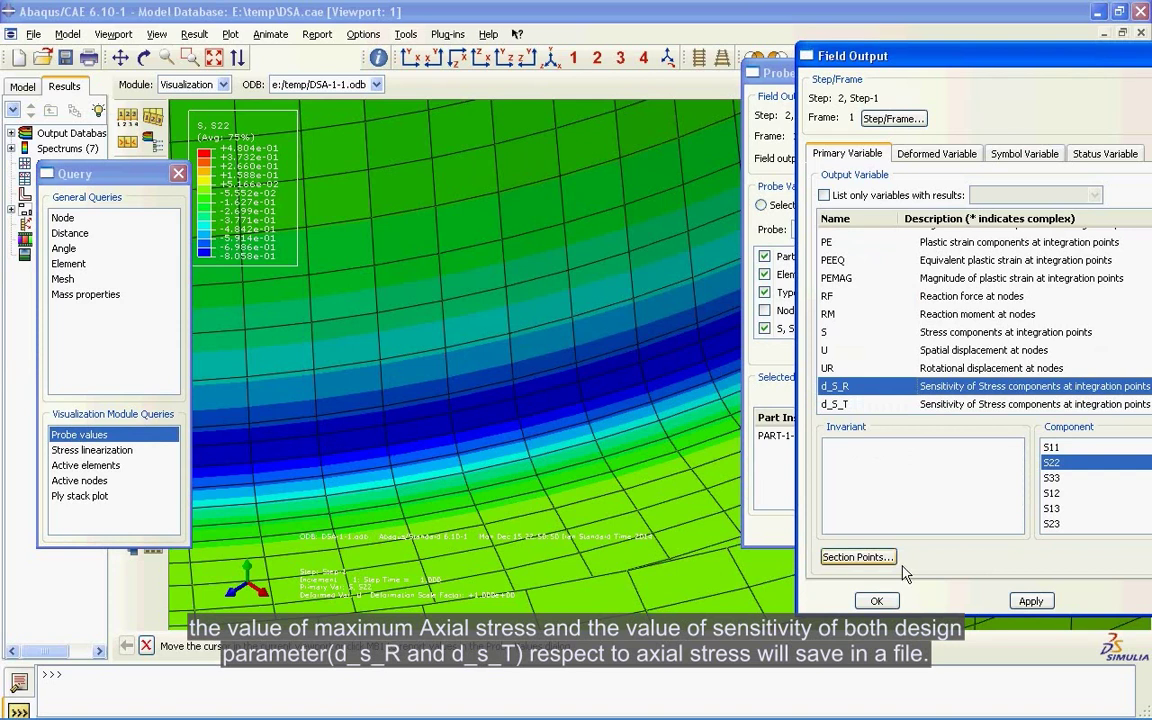
left_click(876, 601)
left_click(491, 396)
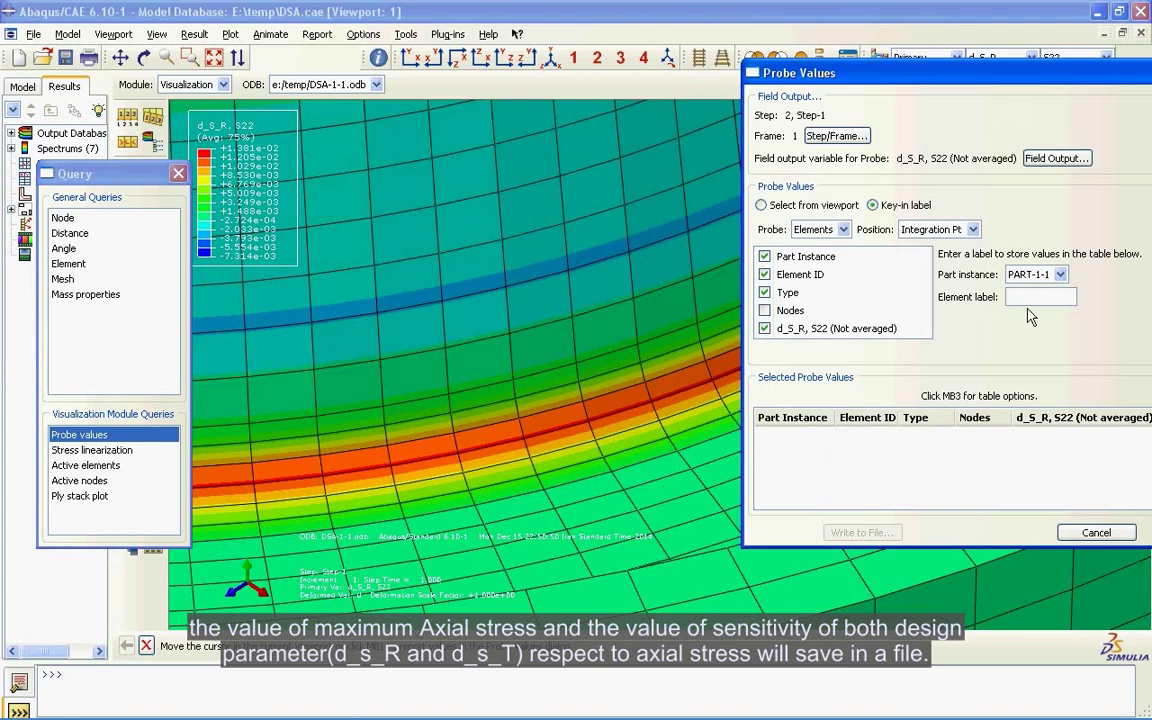
- Probe the d_S_R sensitivity of S22 at element label 50333 and write the value to the report file
type("50333")
key("Return")
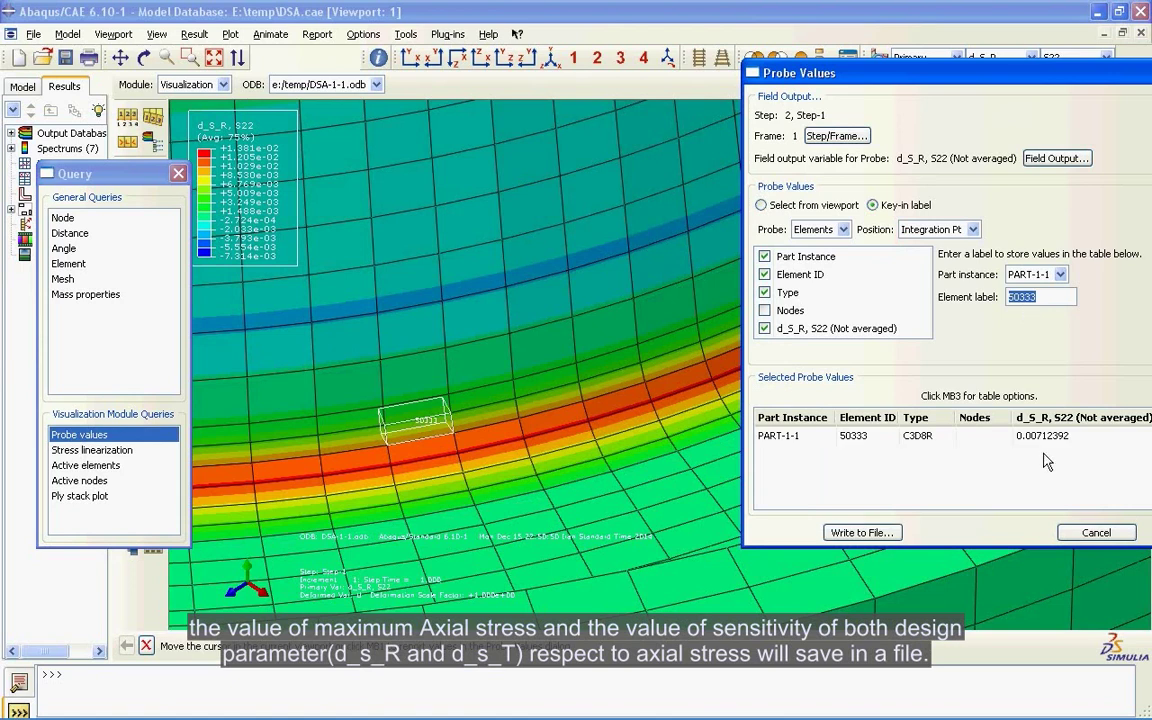
left_click(890, 536)
left_click(100, 372)
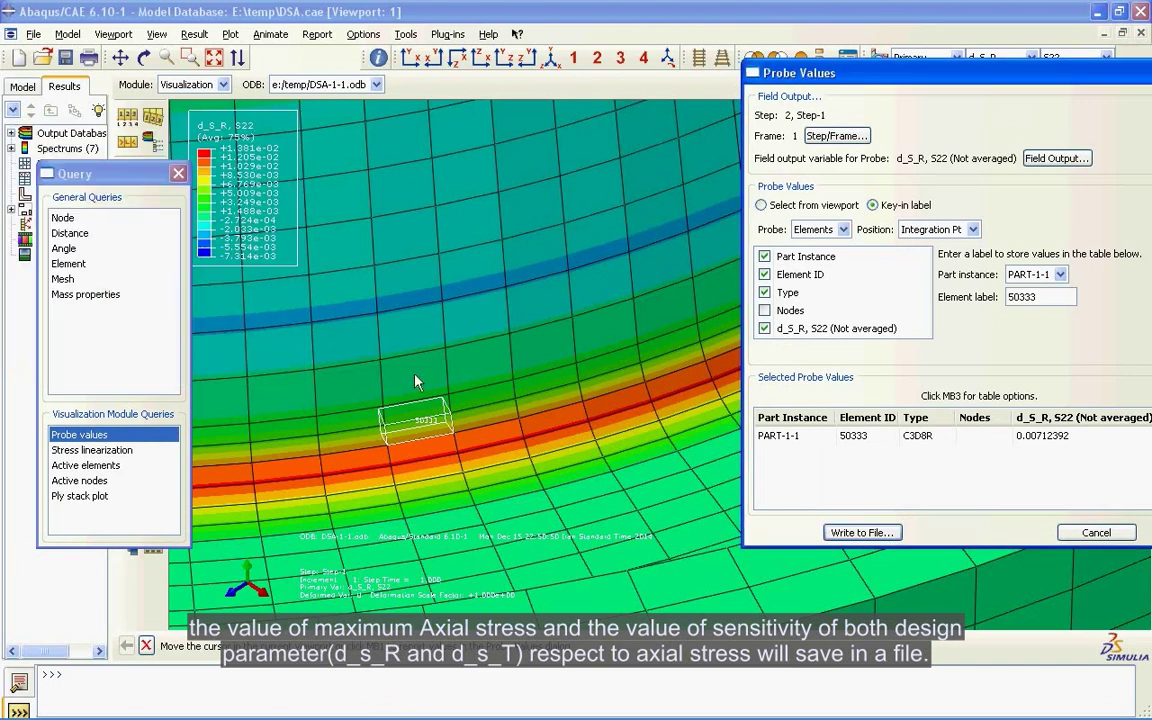
- Change the probed field output to the stress sensitivity d_S_T, component S22, accepting that the selected probe values are cleared
left_click(1052, 158)
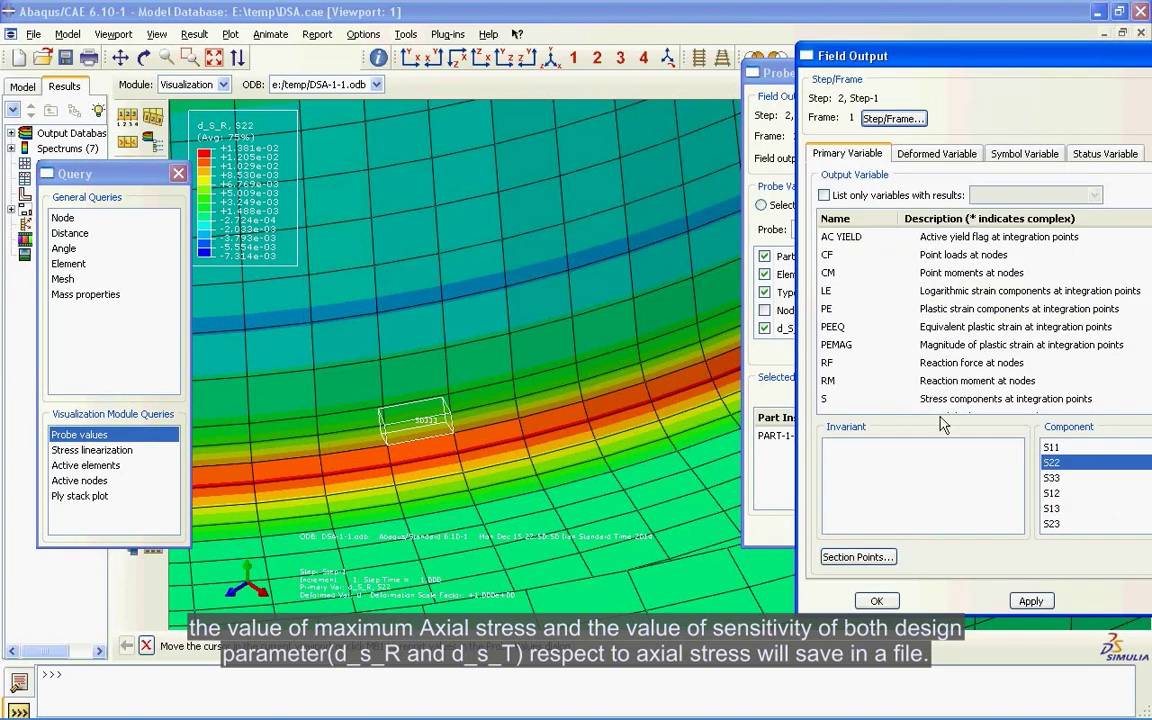
scroll(940, 424, "down", 2)
left_click(948, 386)
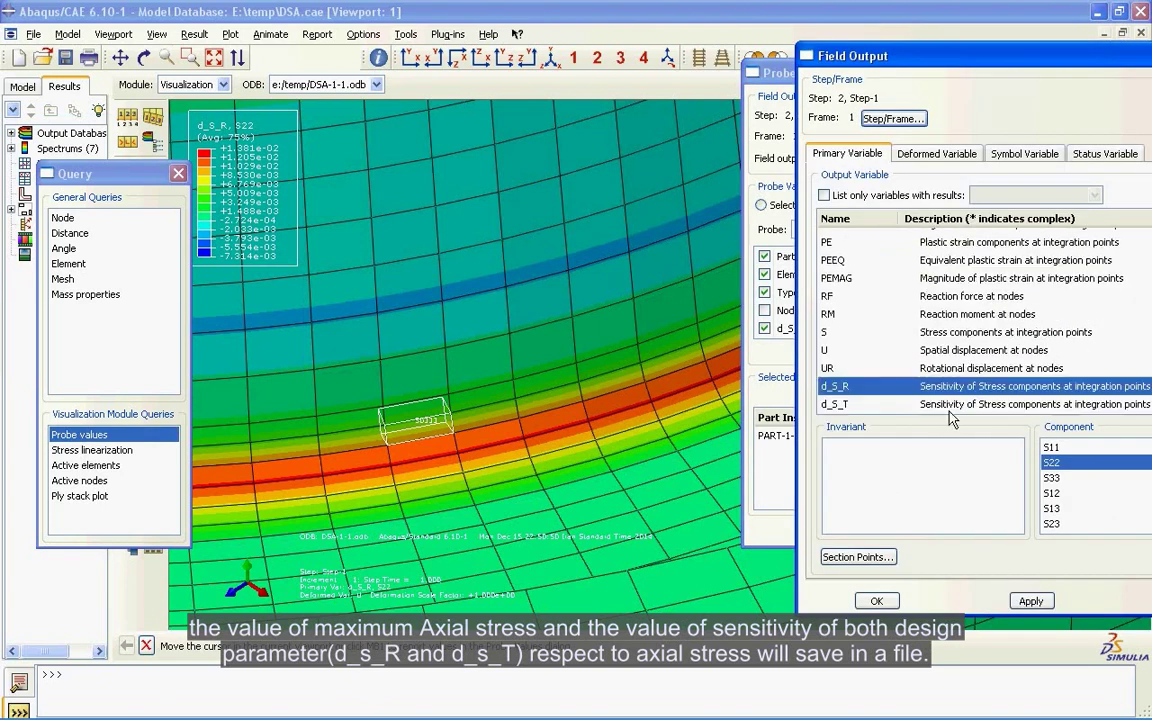
left_click(948, 404)
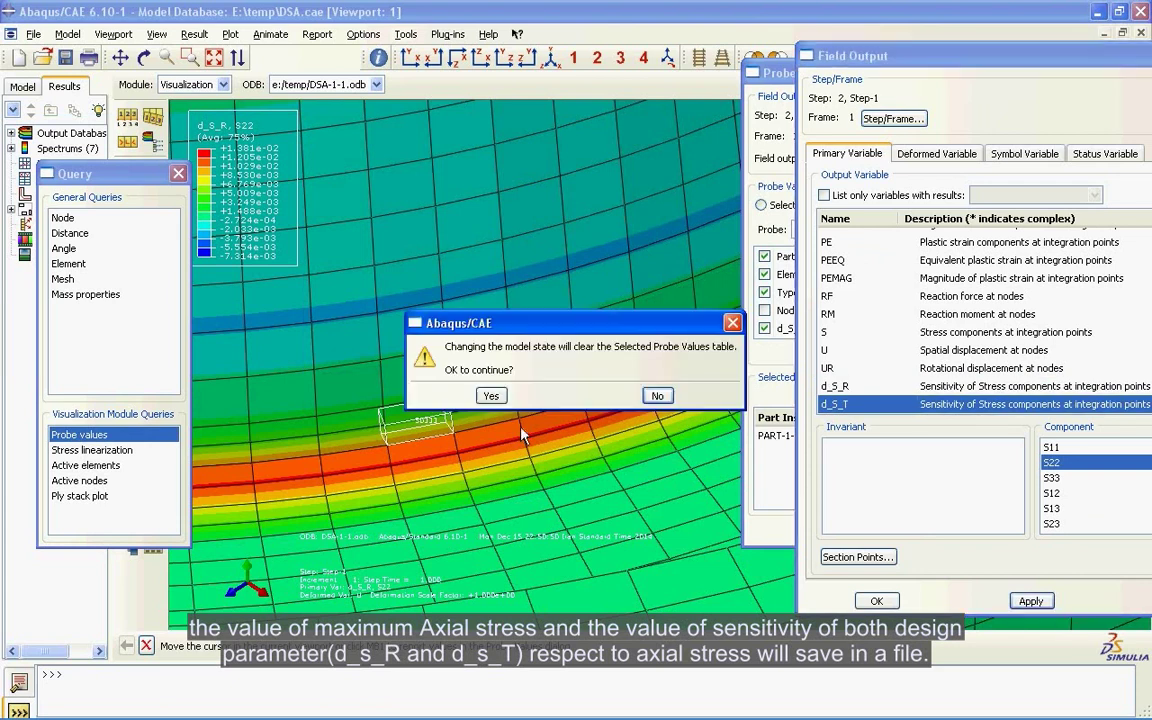
left_click(491, 396)
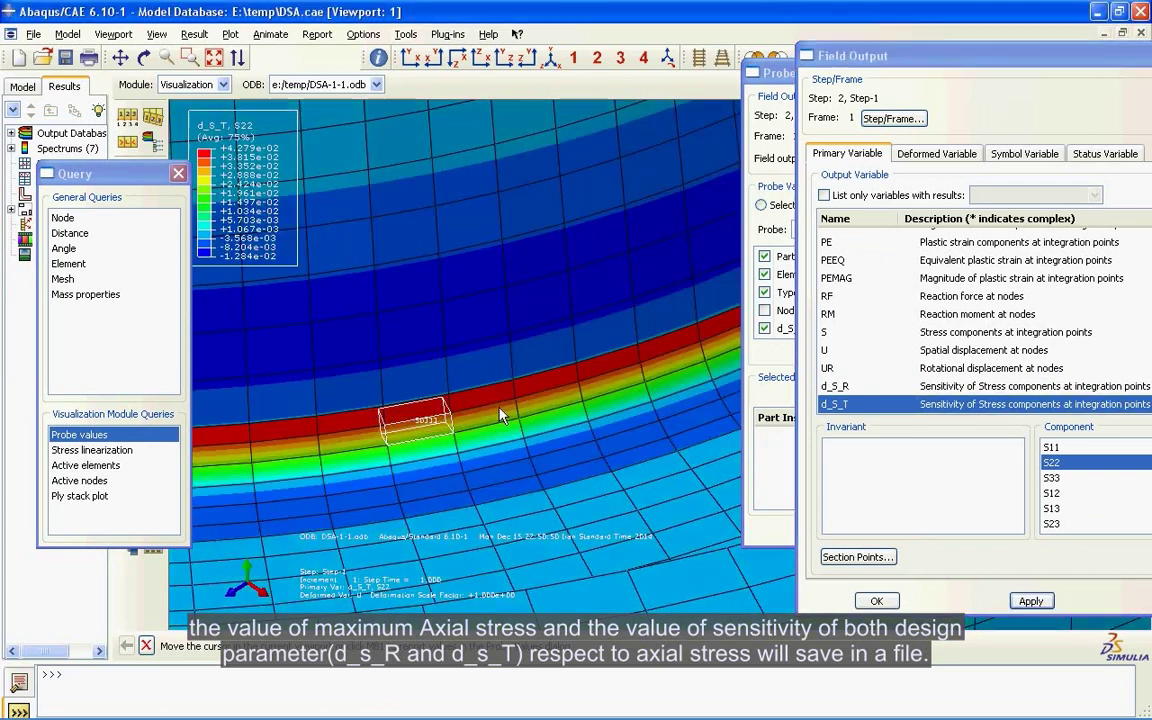
left_click(876, 601)
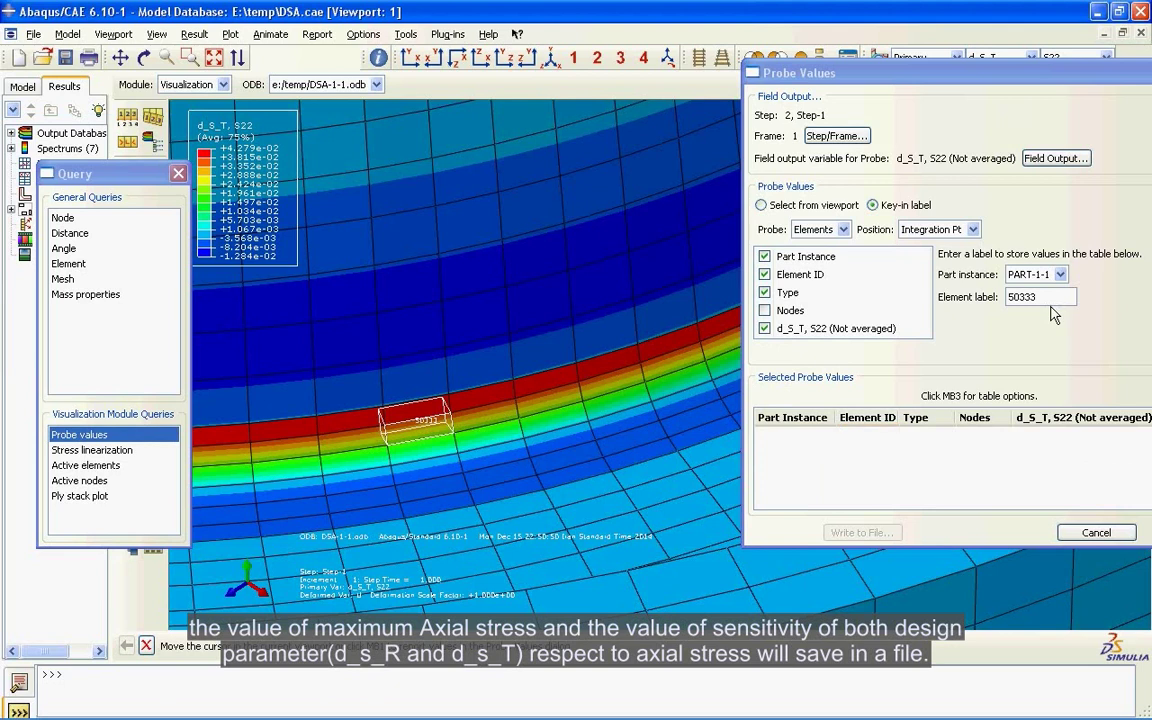
- Probe the d_S_T sensitivity of S22 at element label 50333 and append the value to the report file DSA.rpt
key("Return")
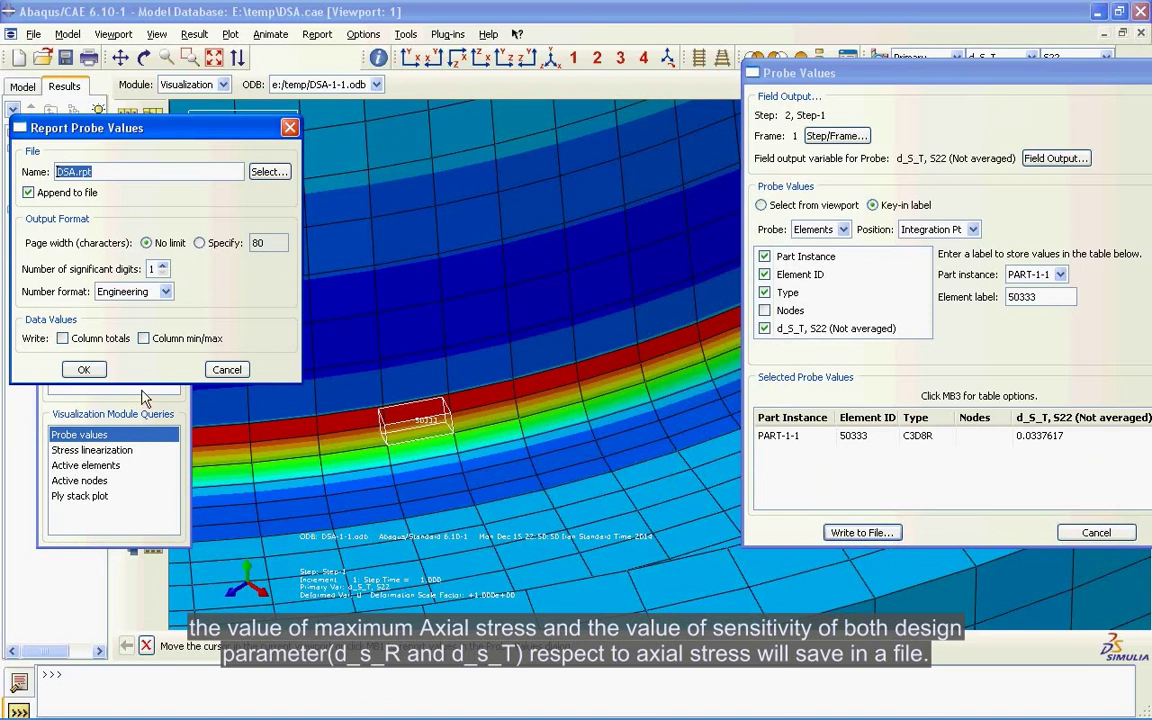
left_click(84, 369)
- Switch to the E:\temp folder, refresh it, and open DSA.rpt in Notepad to read the reported S22, d_S_R and d_S_T values
mouse_move(436, 717)
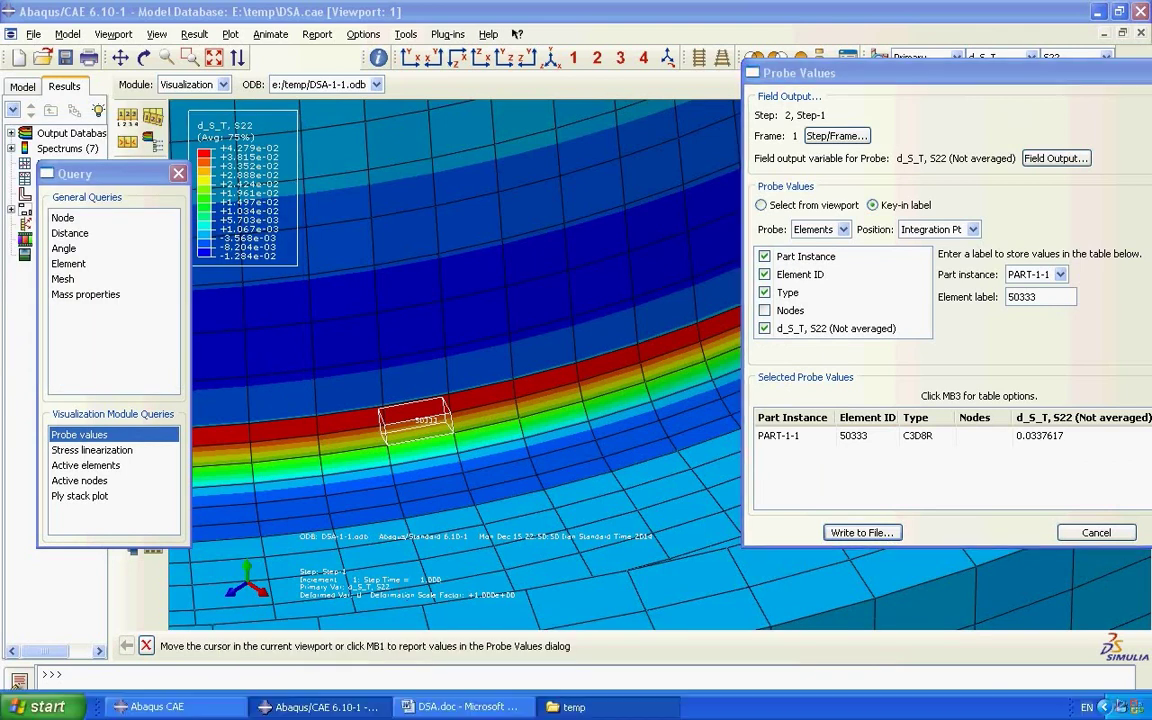
left_click(566, 707)
right_click(439, 232)
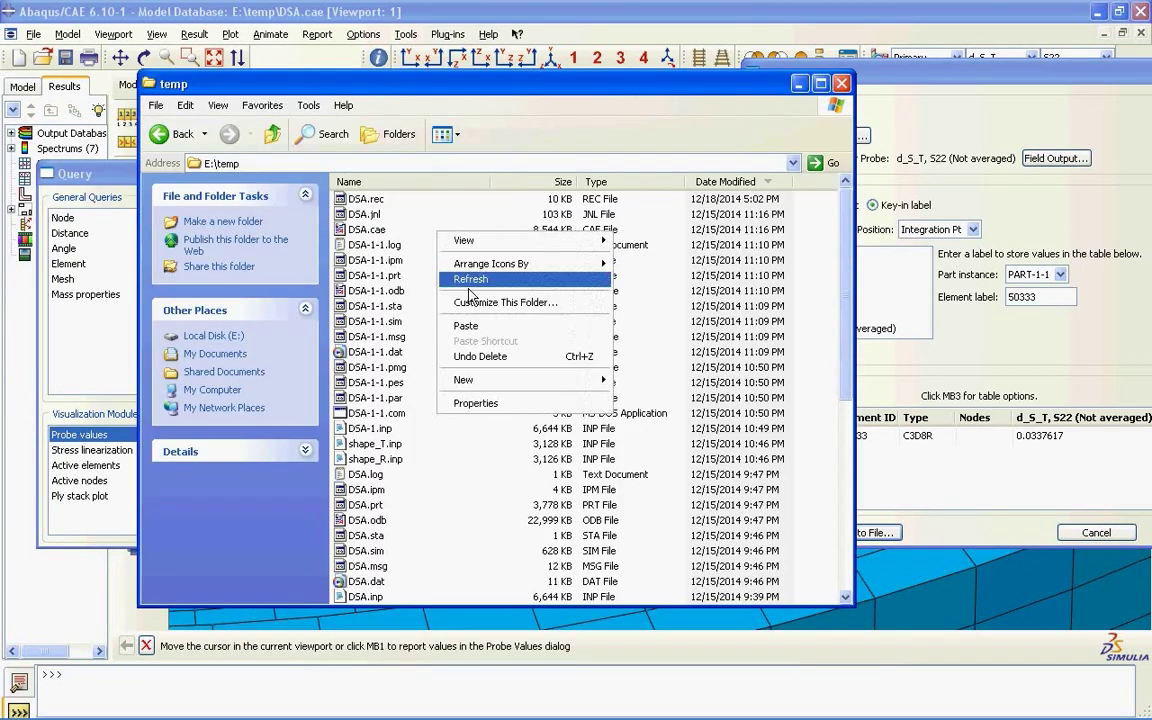
left_click(470, 280)
left_click(366, 199)
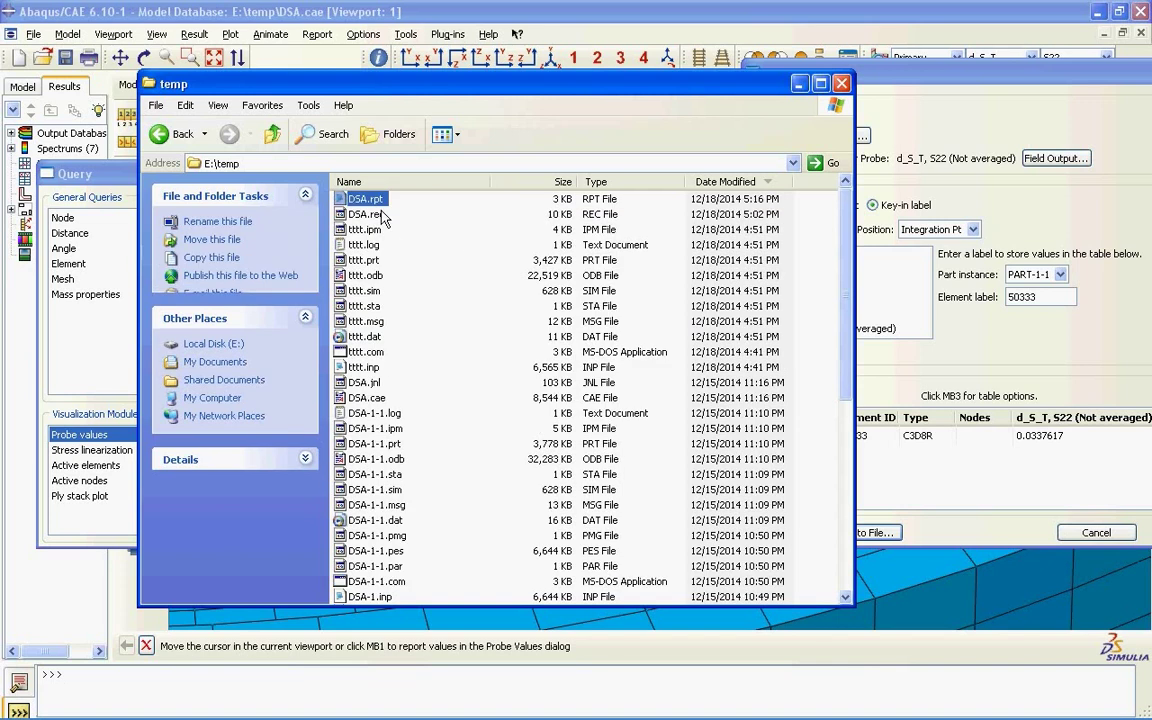
left_click(852, 165)
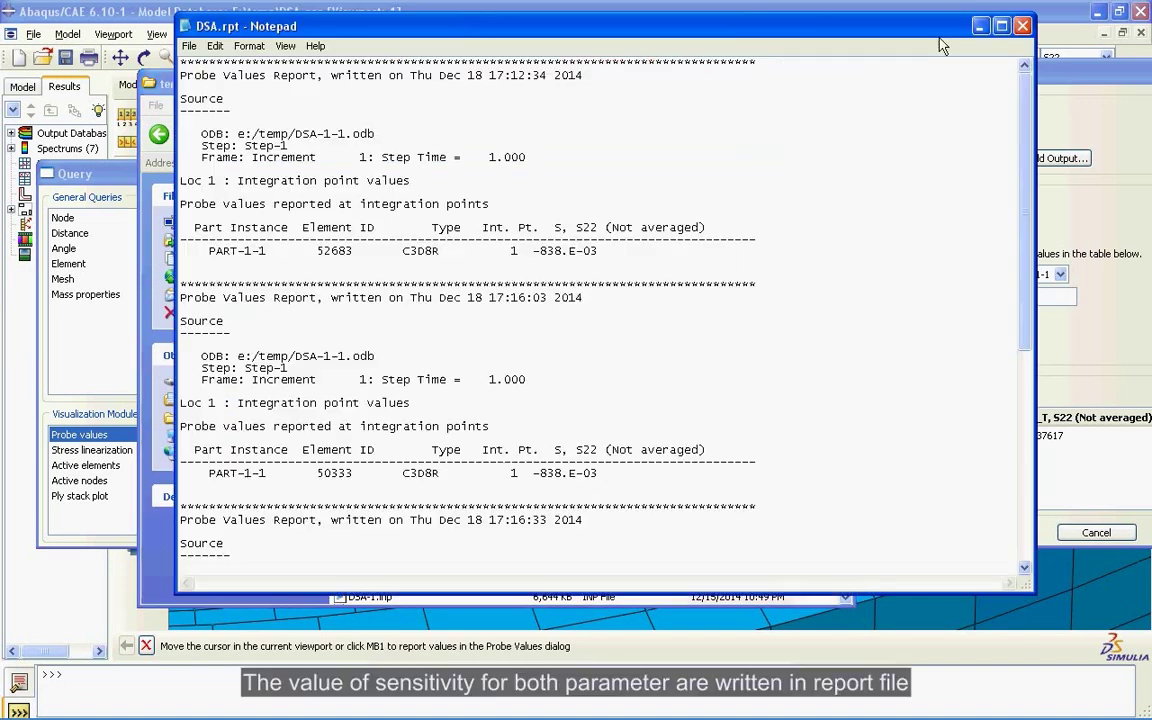
scroll(1040, 278, "down", 4)
scroll(1040, 280, "down", 6)
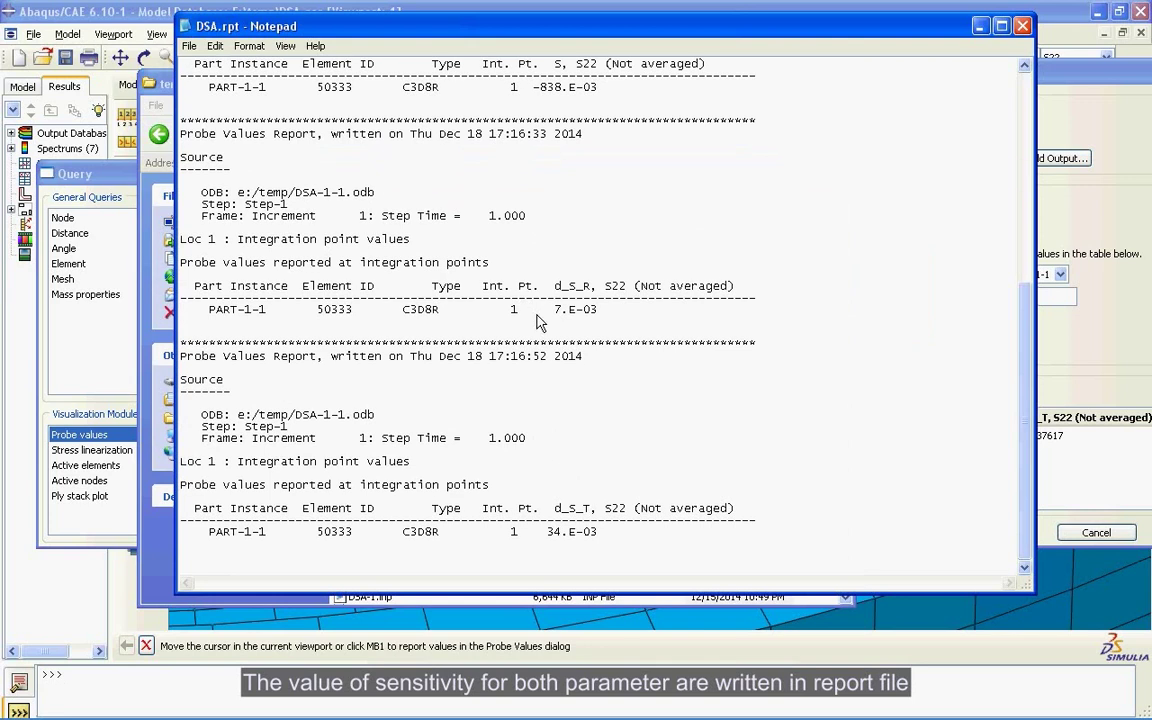
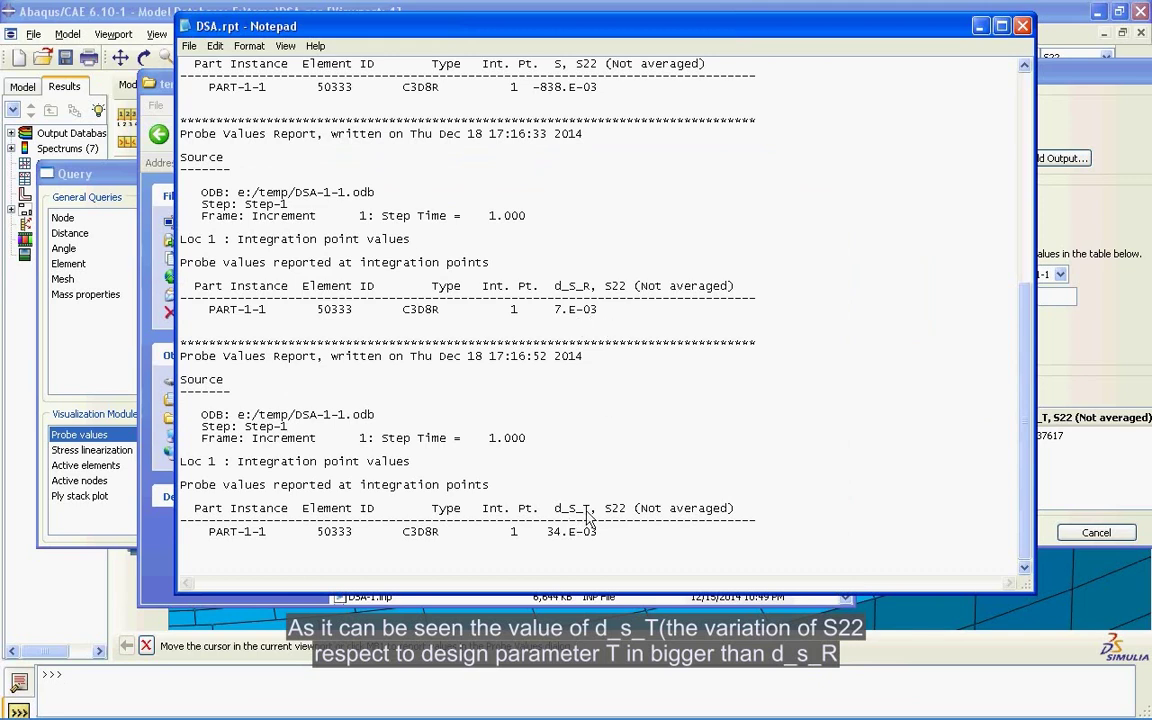
- Highlight the d_S_T sensitivity and the S22 stress value in DSA.rpt to compare them
left_click_drag(548, 531, 598, 532)
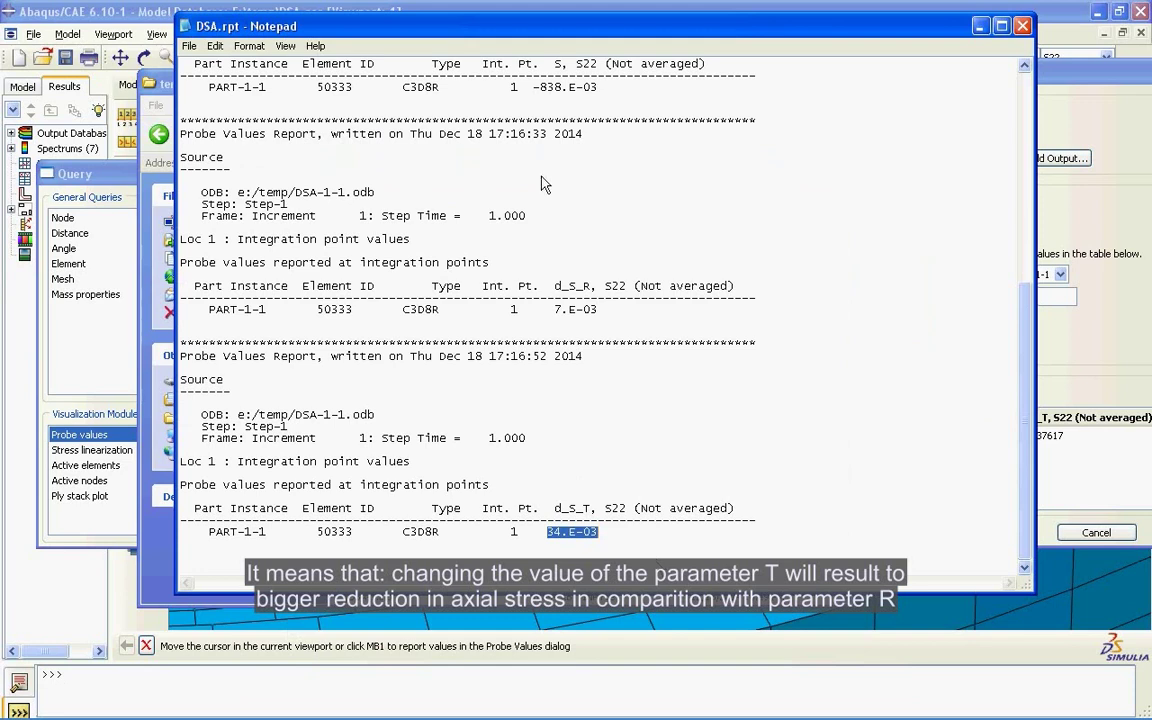
left_click_drag(534, 87, 606, 123)
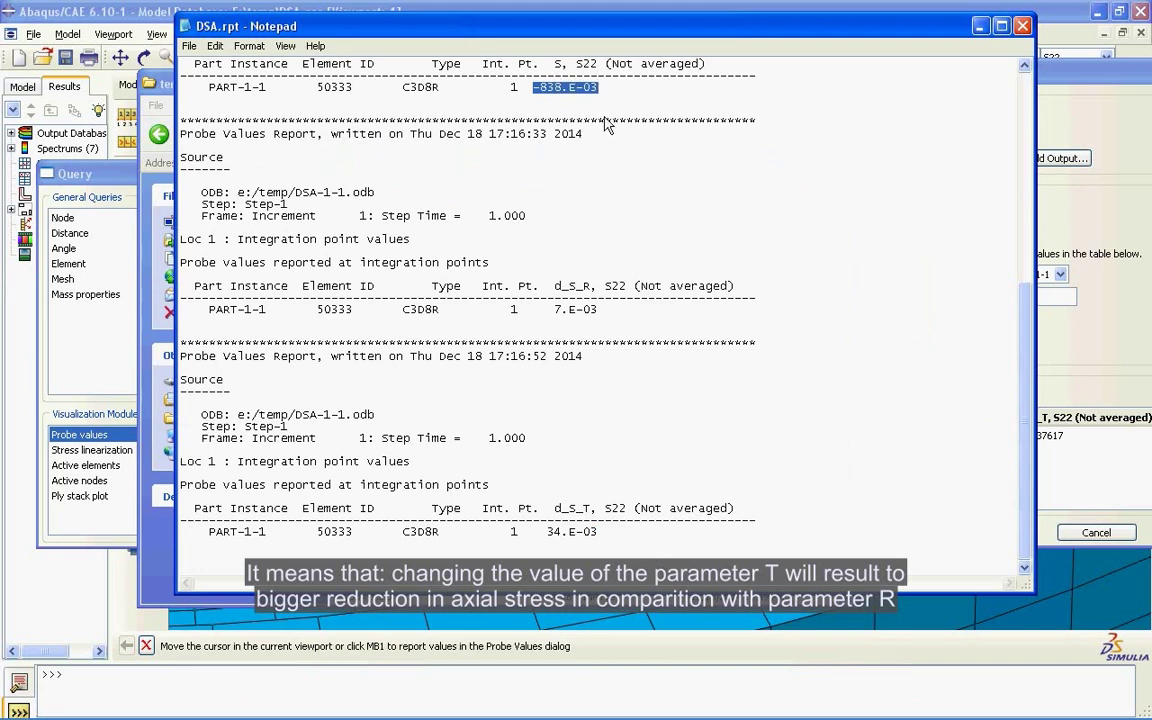
left_click(603, 551)
- Switch to DSA.doc in Word and review the sensitivity equation and the calculation of the new parameter T2
mouse_move(606, 718)
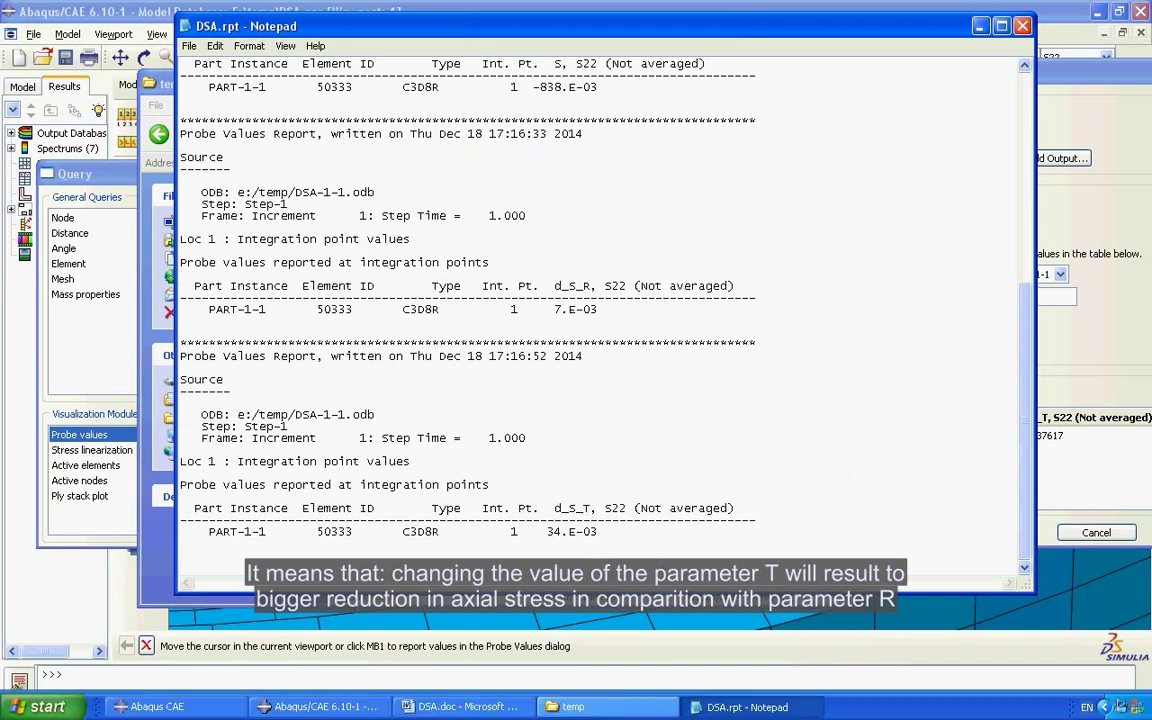
left_click(460, 707)
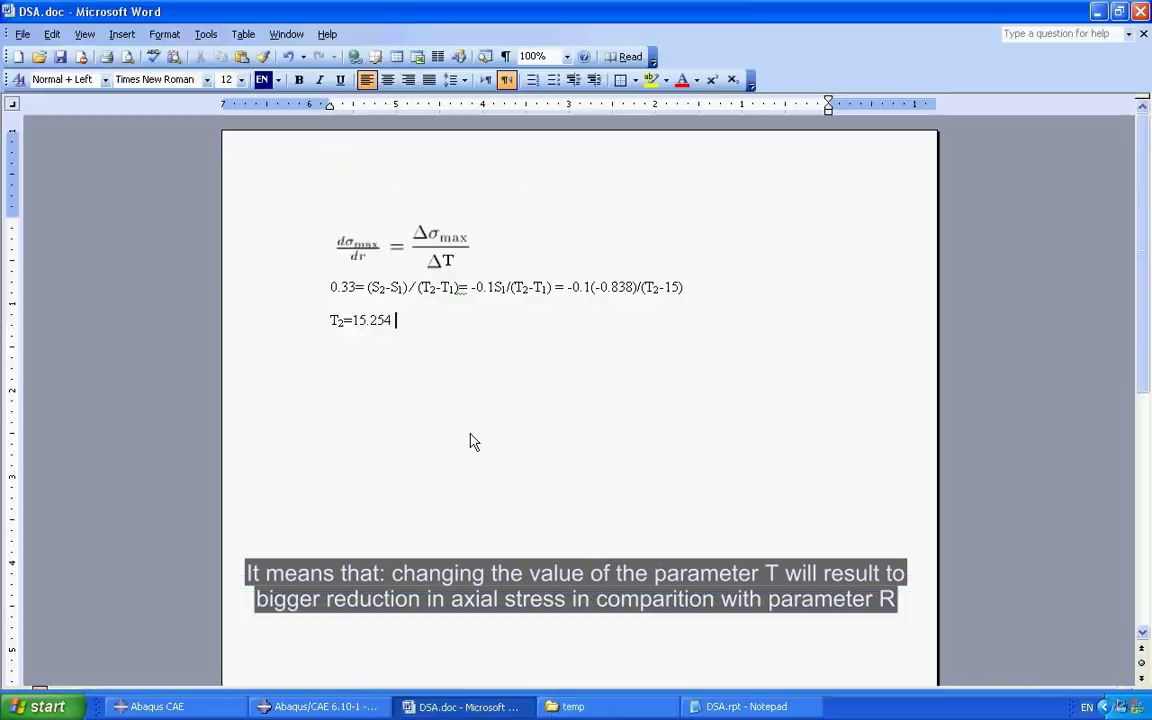
double_click(365, 262)
key("Escape")
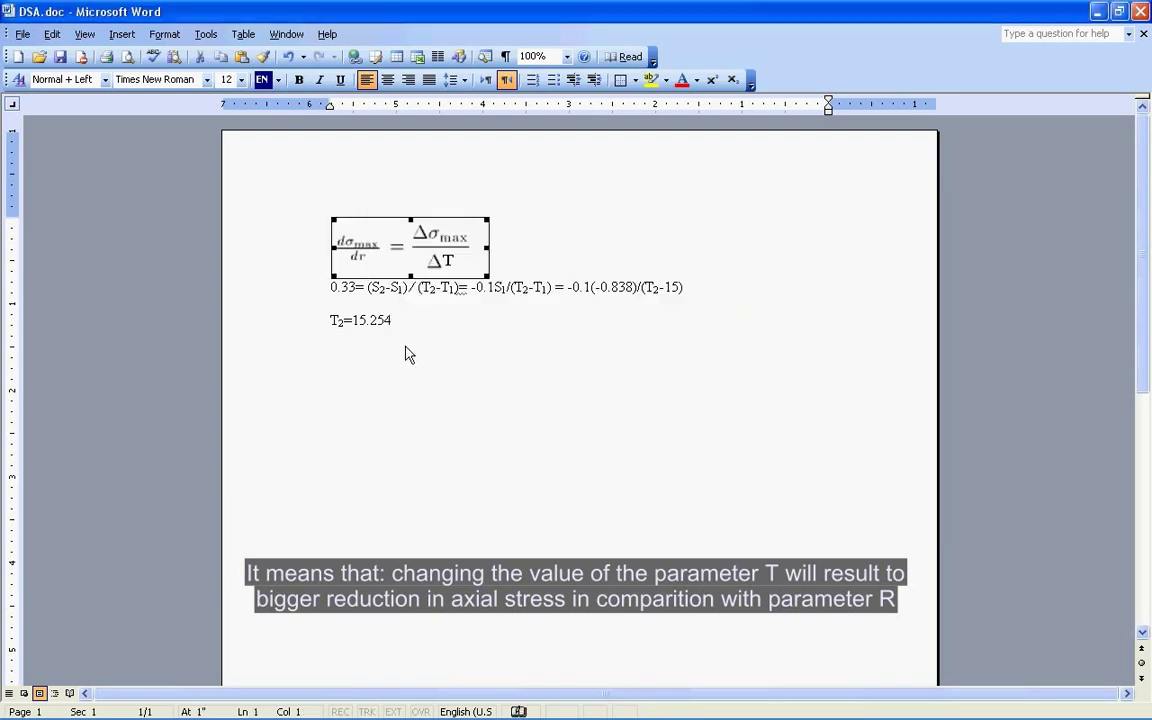
left_click(367, 320)
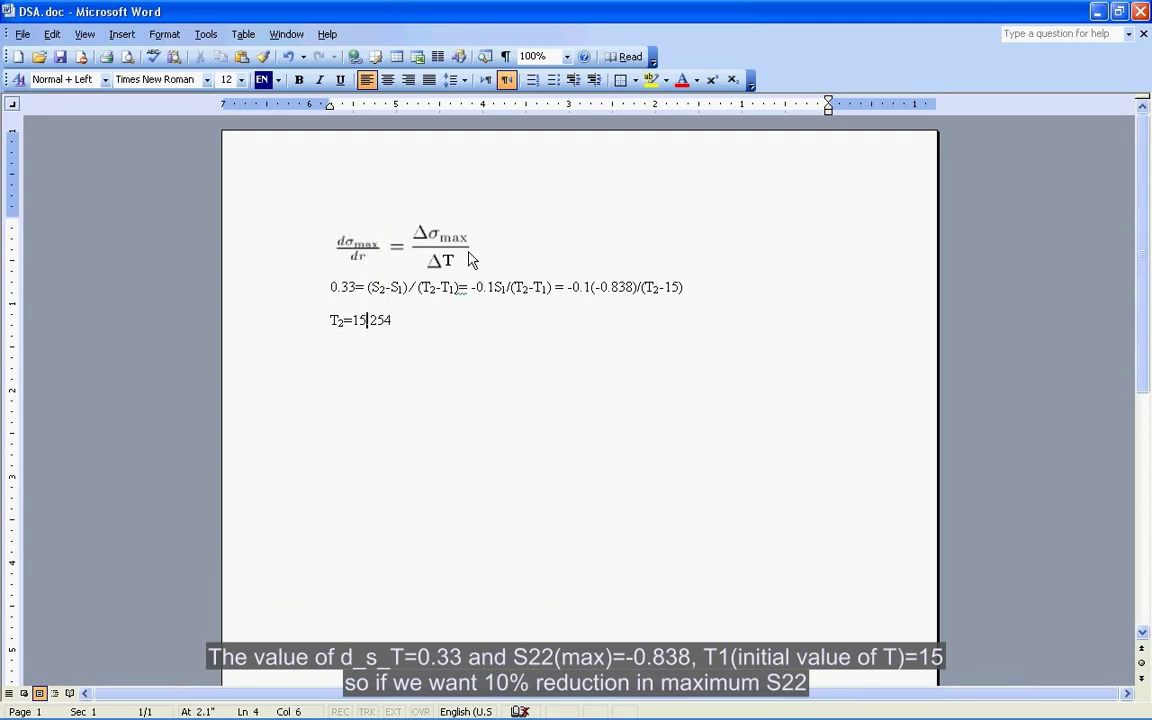
left_click(357, 290)
double_click(343, 295)
left_click(348, 301)
left_click_drag(402, 290, 414, 296)
key("Right")
left_click(696, 306)
key("ctrl+equal")
left_click(557, 335)
left_click(420, 346)
- Minimize the Word document, close DSA.rpt and return to the Abaqus/CAE window
left_click(1098, 12)
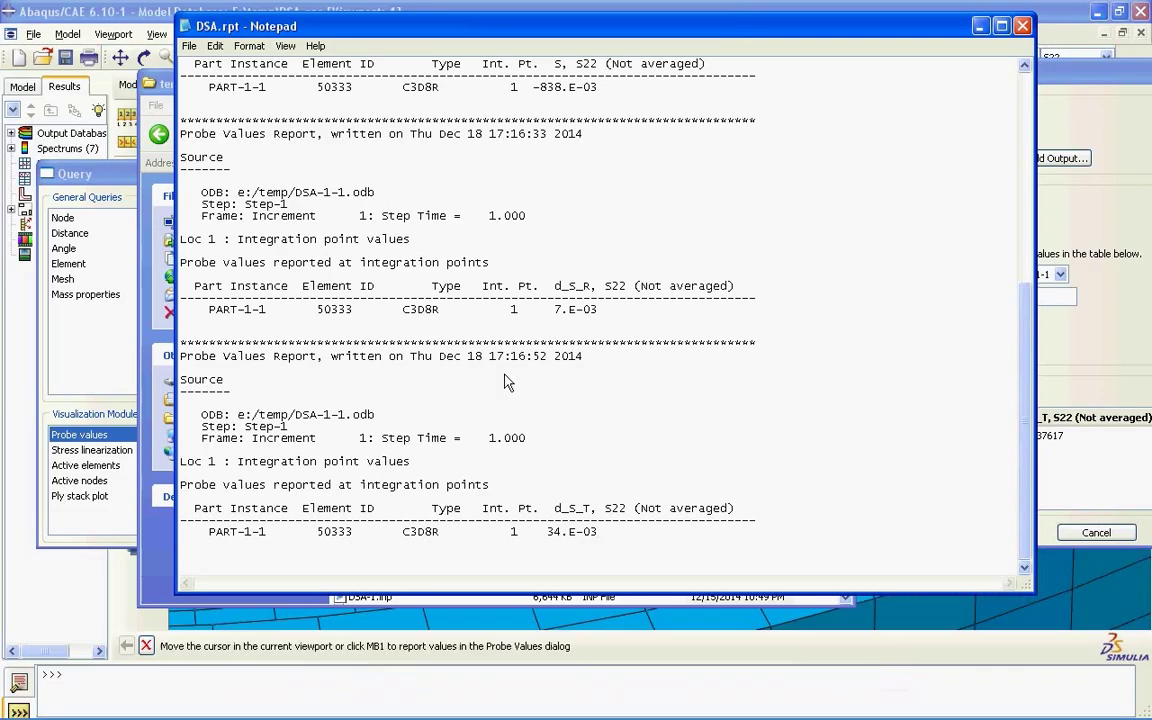
left_click(1023, 27)
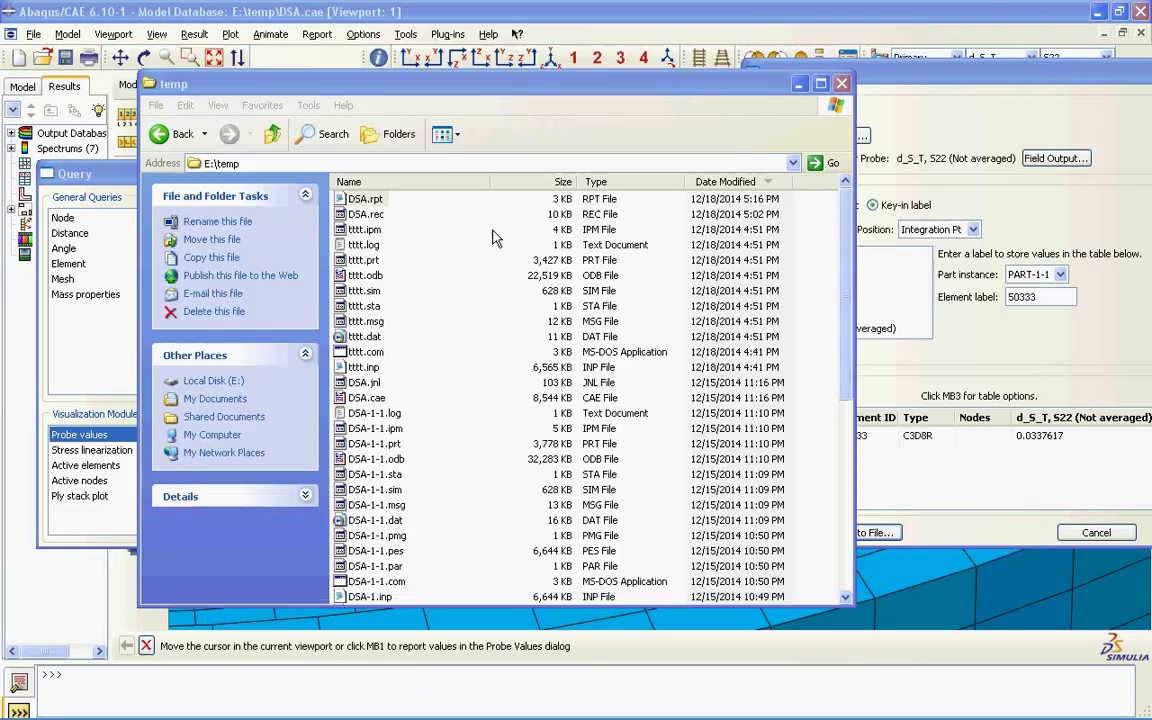
left_click(436, 13)
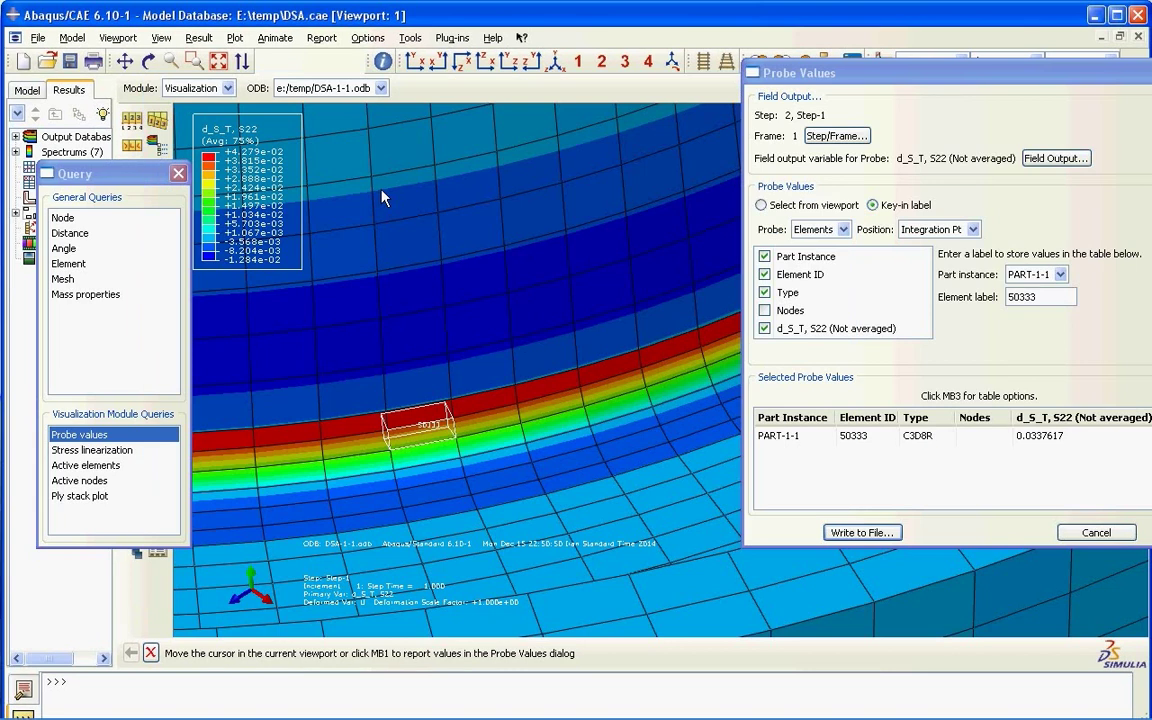
- Close the Probe Values dialog, accepting that its selected values are cleared, with the whole bushing in view
scroll(538, 397, "down", 2)
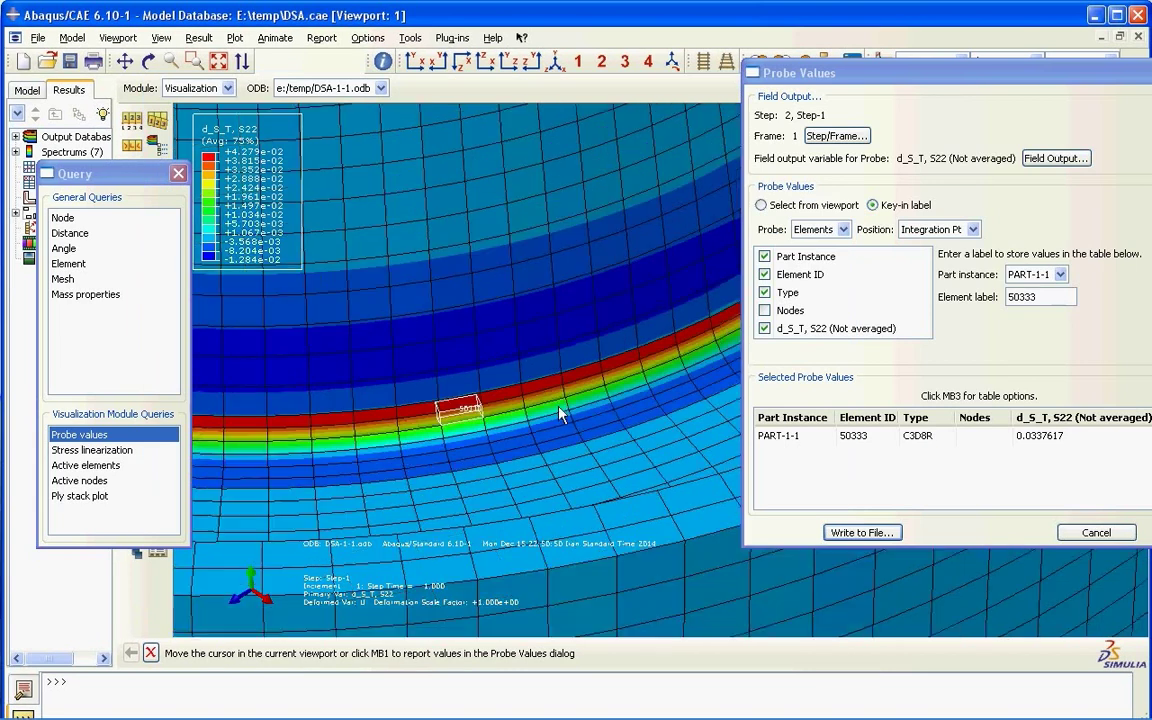
scroll(560, 414, "down", 2)
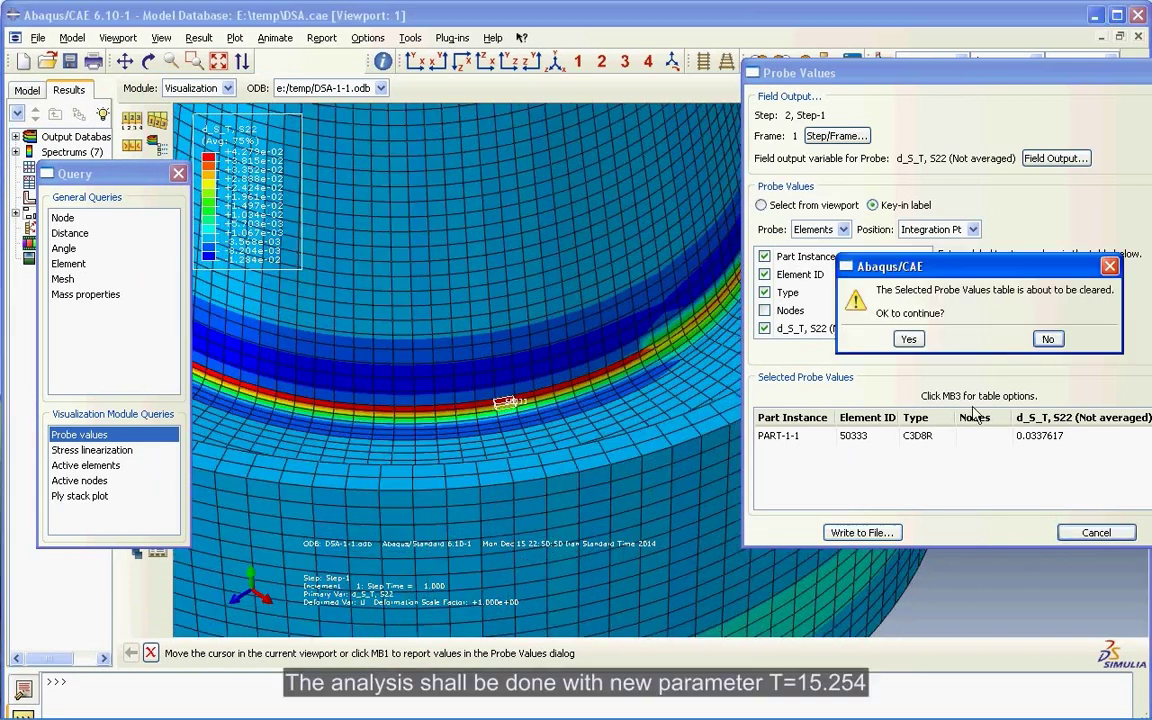
left_click(909, 339)
scroll(872, 385, "down", 3)
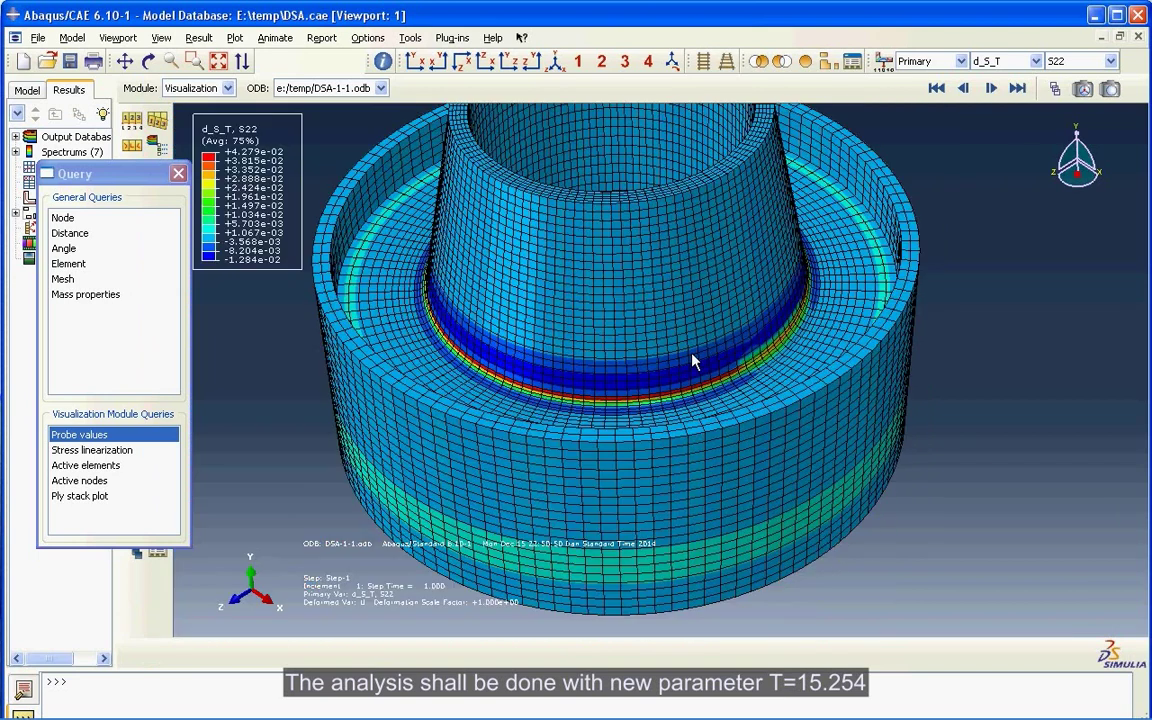
- In the Part module, inspect the section sketch dimensions of Model-4's solid revolve, then cancel the feature edit without keeping changes
left_click(228, 88)
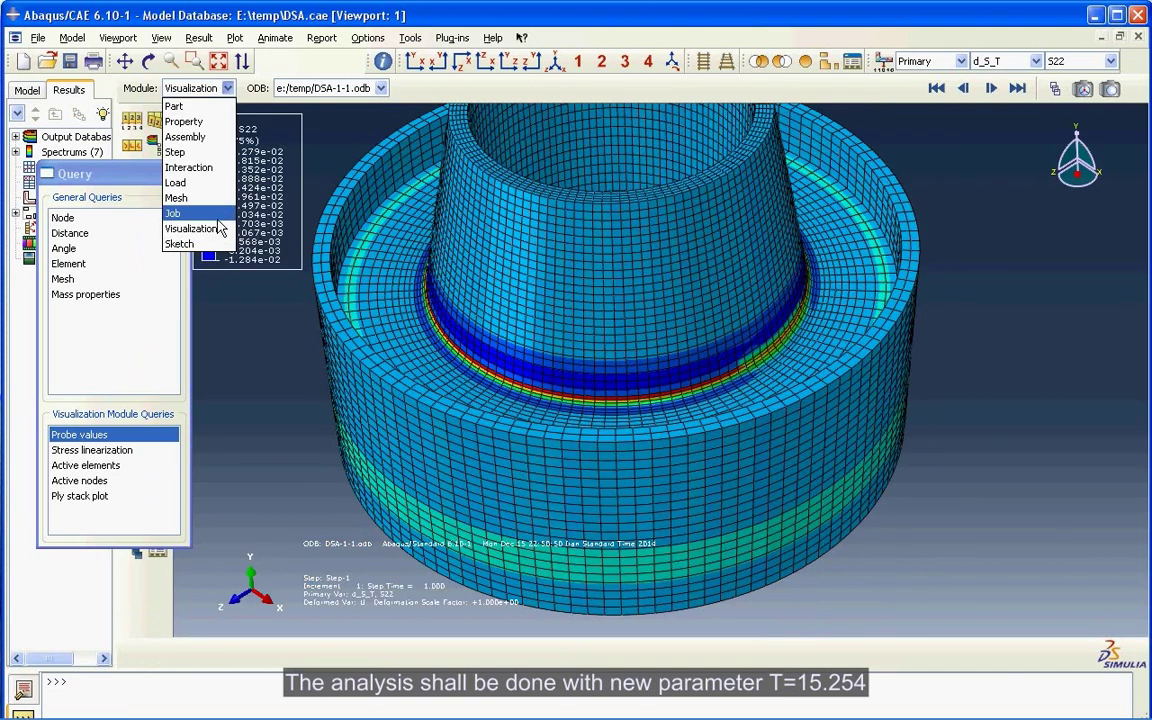
left_click(216, 214)
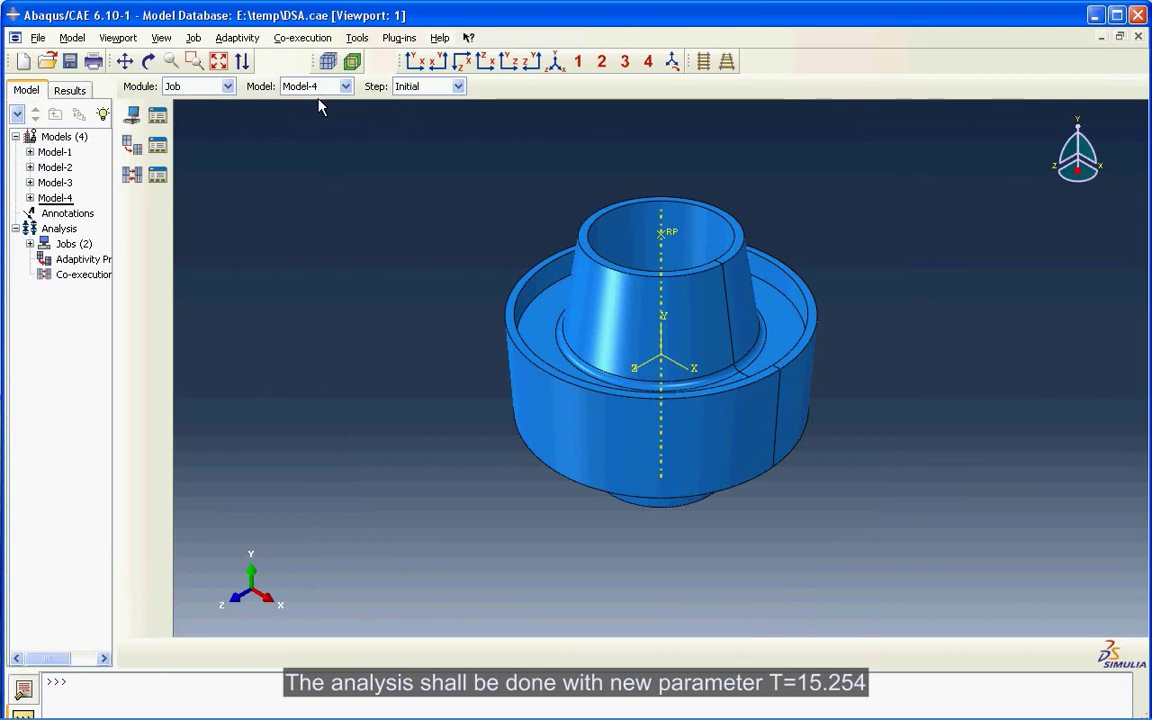
left_click(228, 87)
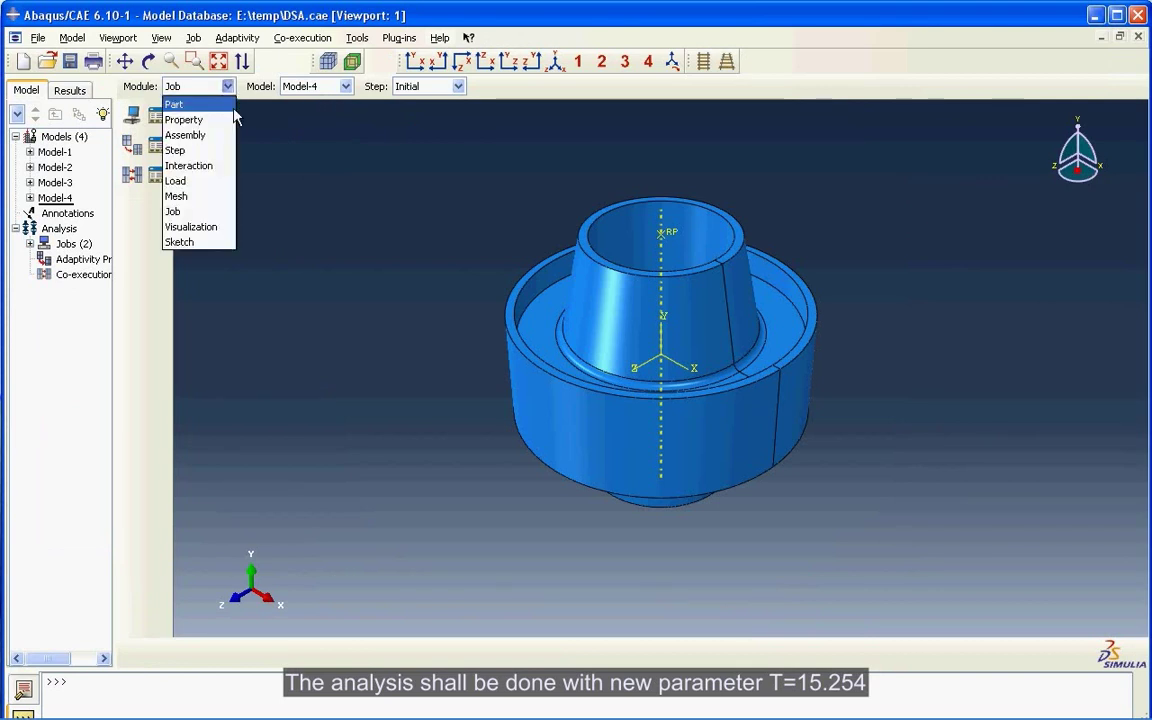
left_click(210, 104)
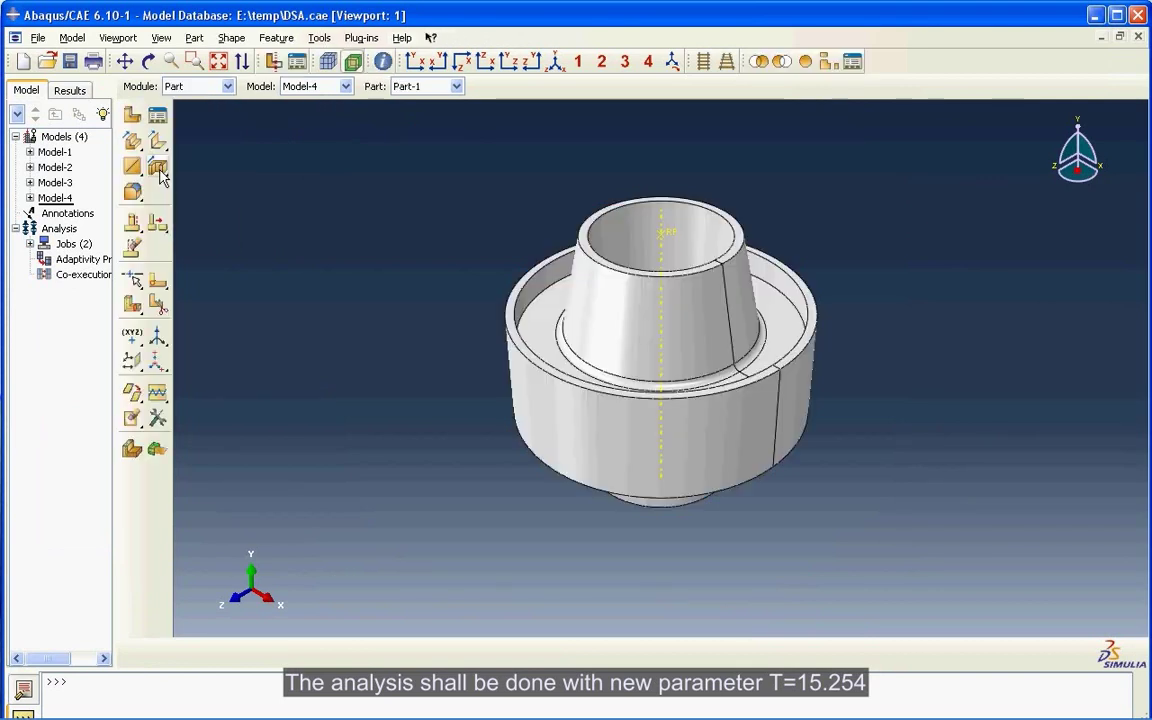
left_click(622, 420)
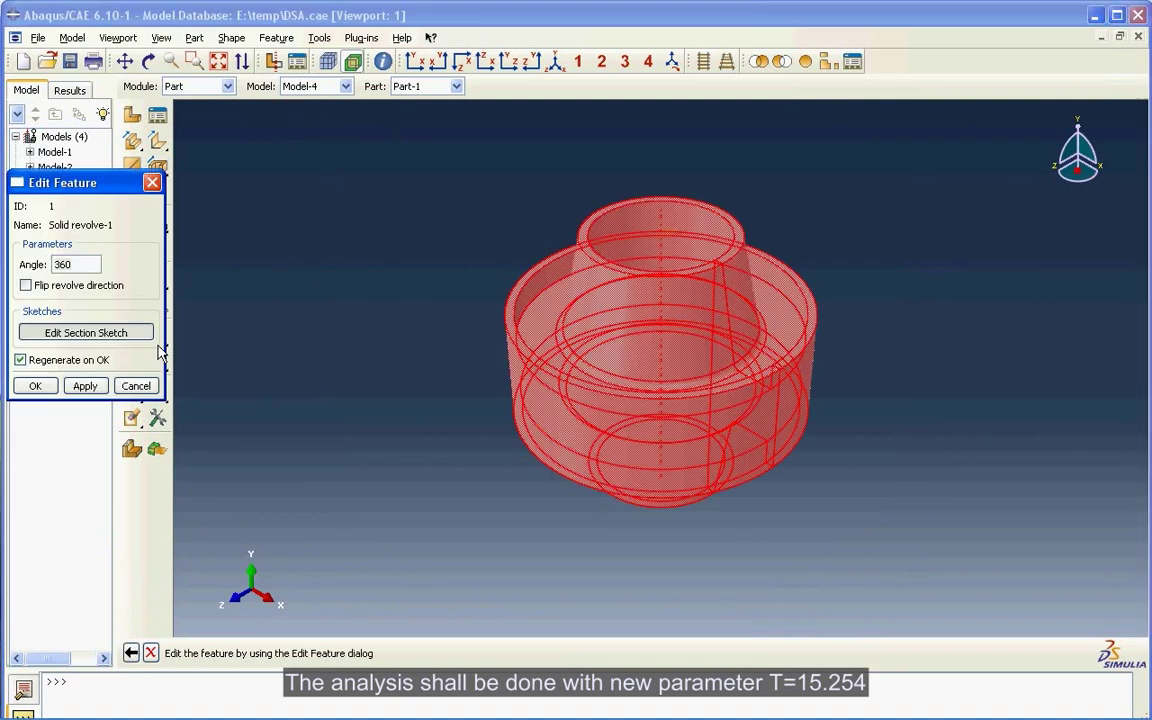
left_click(153, 335)
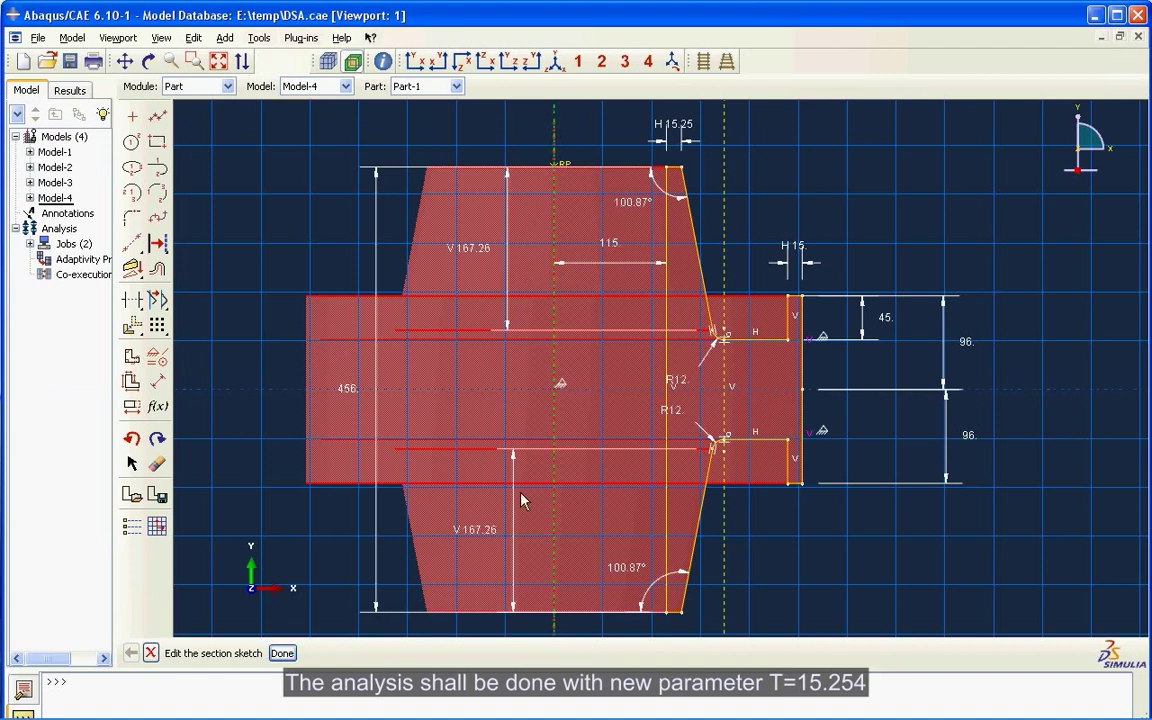
left_click(282, 653)
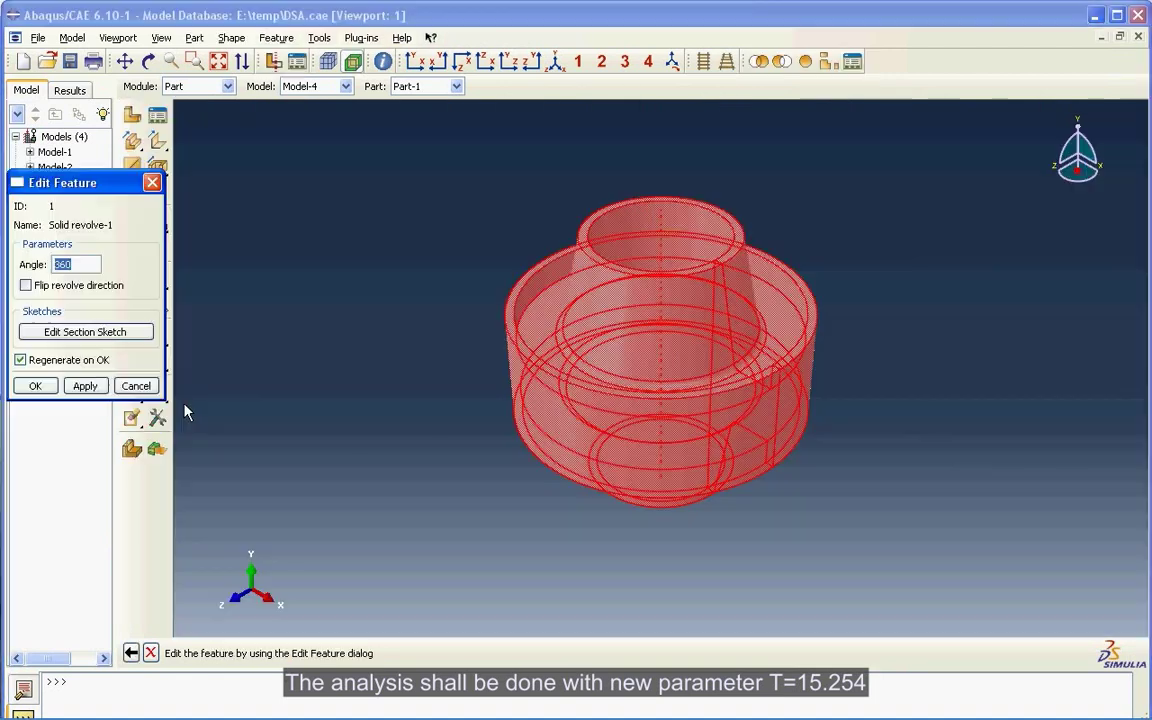
left_click(136, 385)
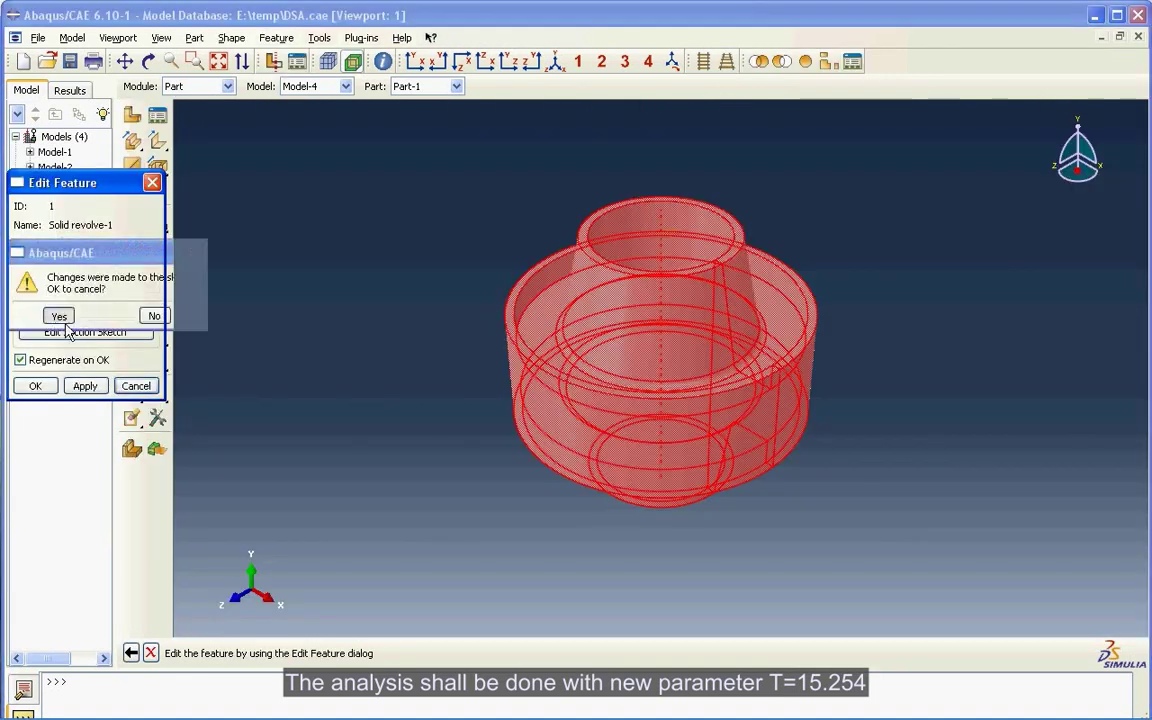
left_click(62, 318)
- Return to the Visualization module and open the output database DSA-Optimize.odb
left_click(228, 86)
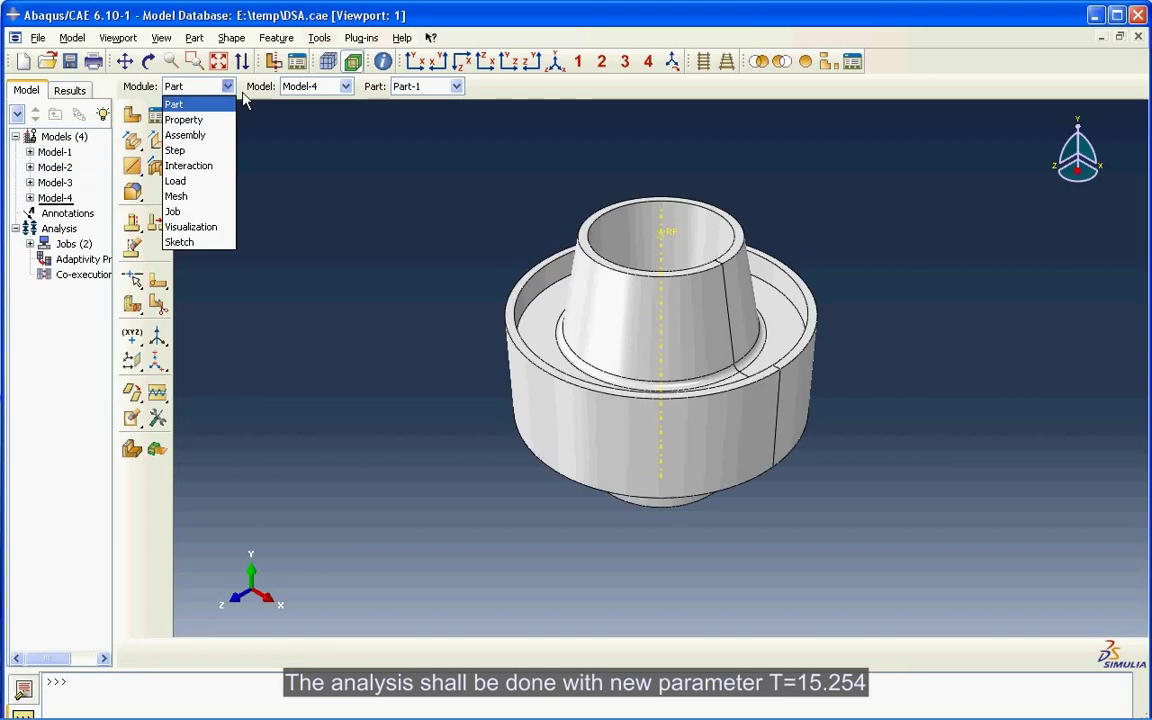
left_click(205, 227)
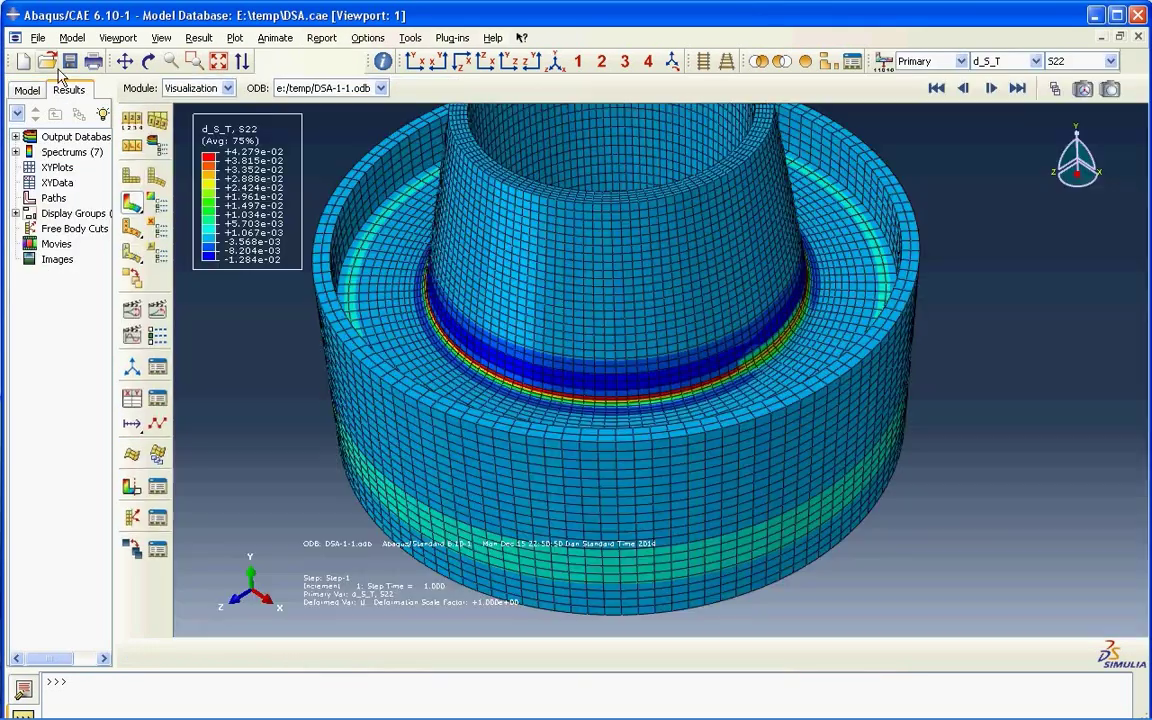
left_click(50, 63)
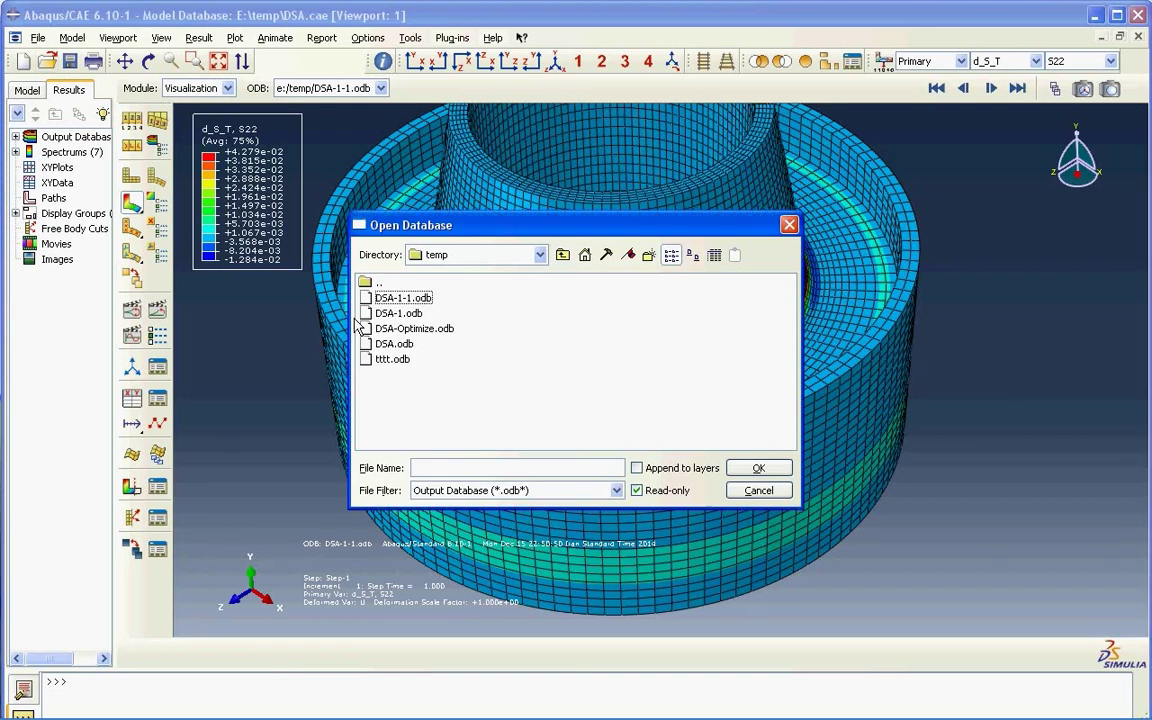
left_click(414, 328)
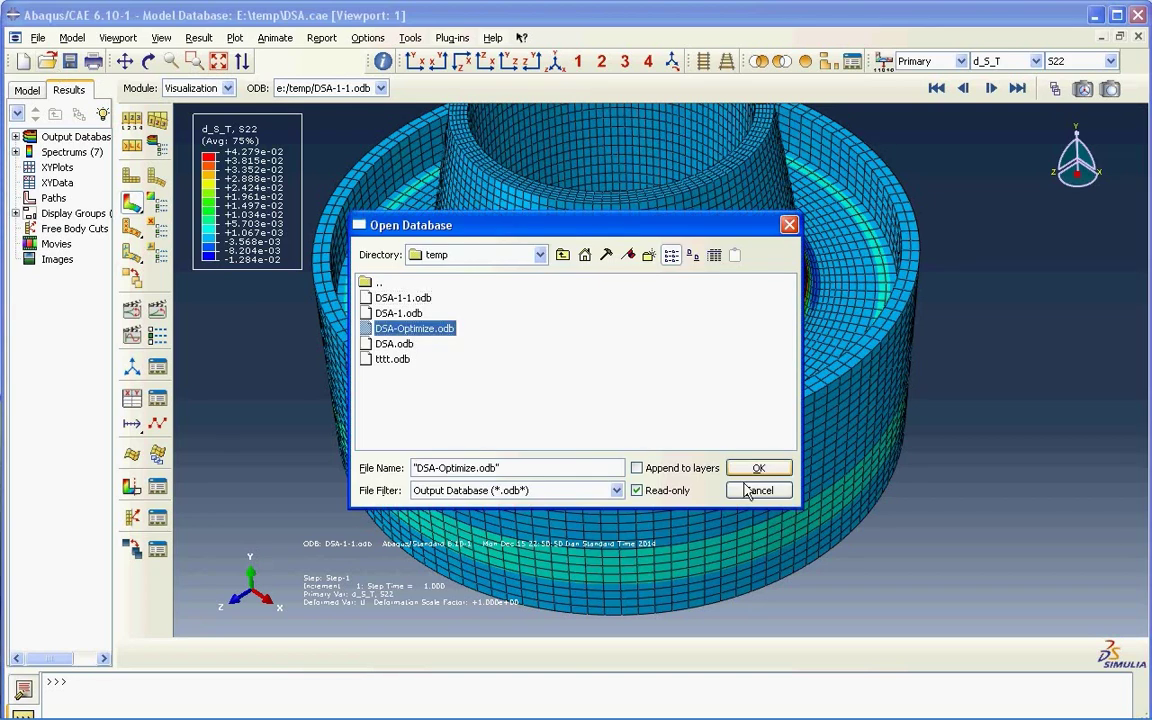
left_click(752, 470)
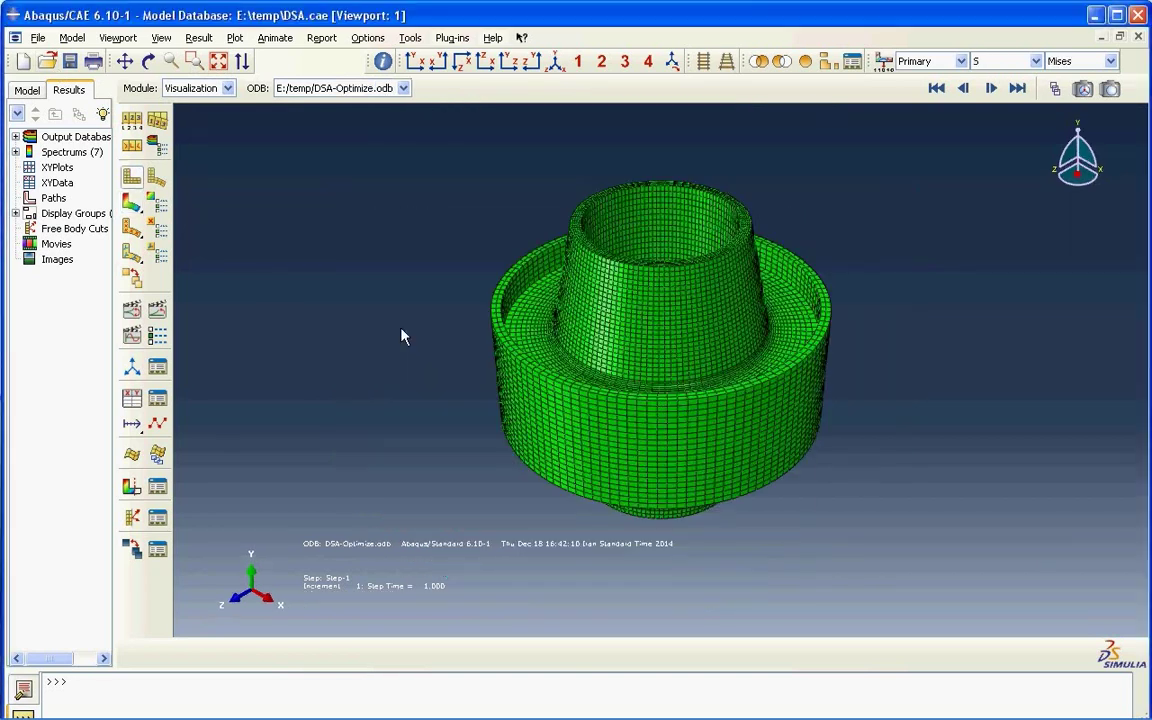
- Display the stress component S22 as a contour plot for Step-1, frame 1 of the optimized model
scroll(895, 318, "up", 2)
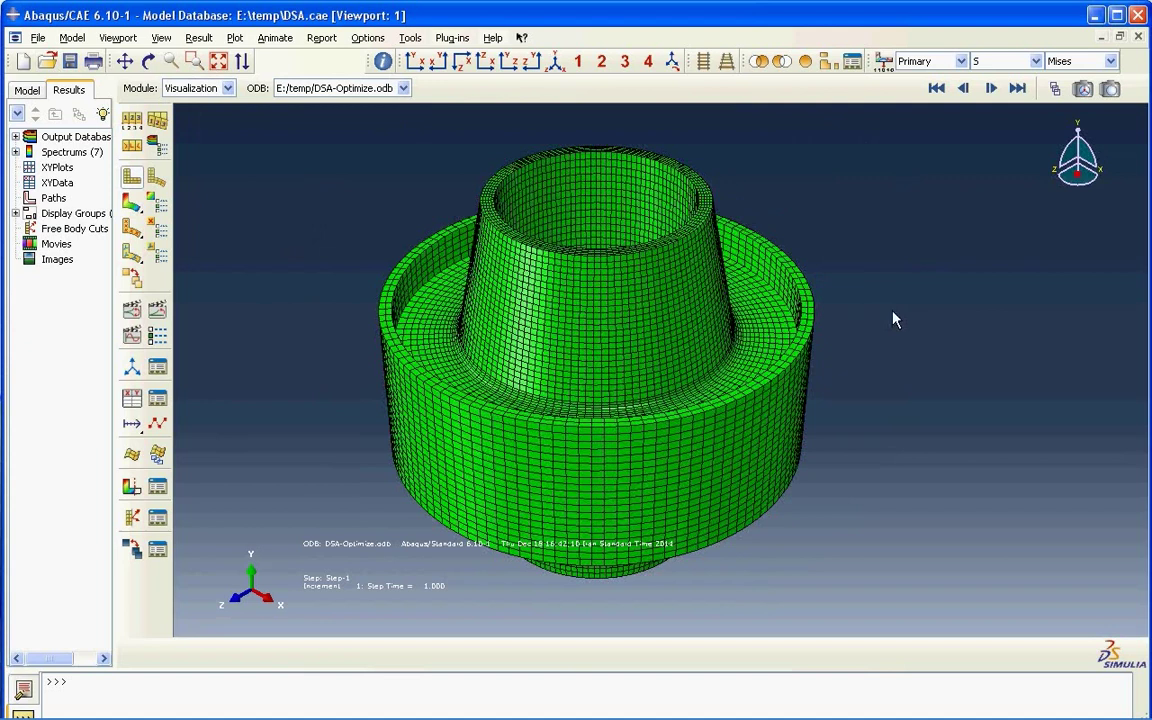
left_click(193, 41)
left_click(205, 63)
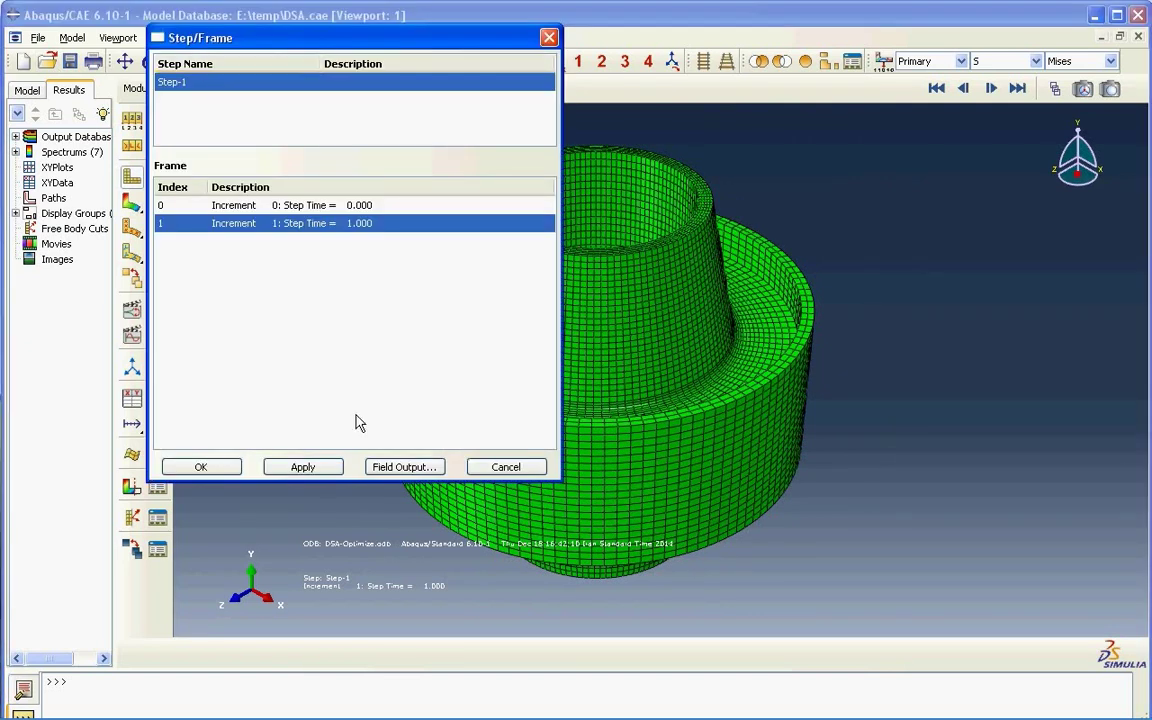
left_click(404, 467)
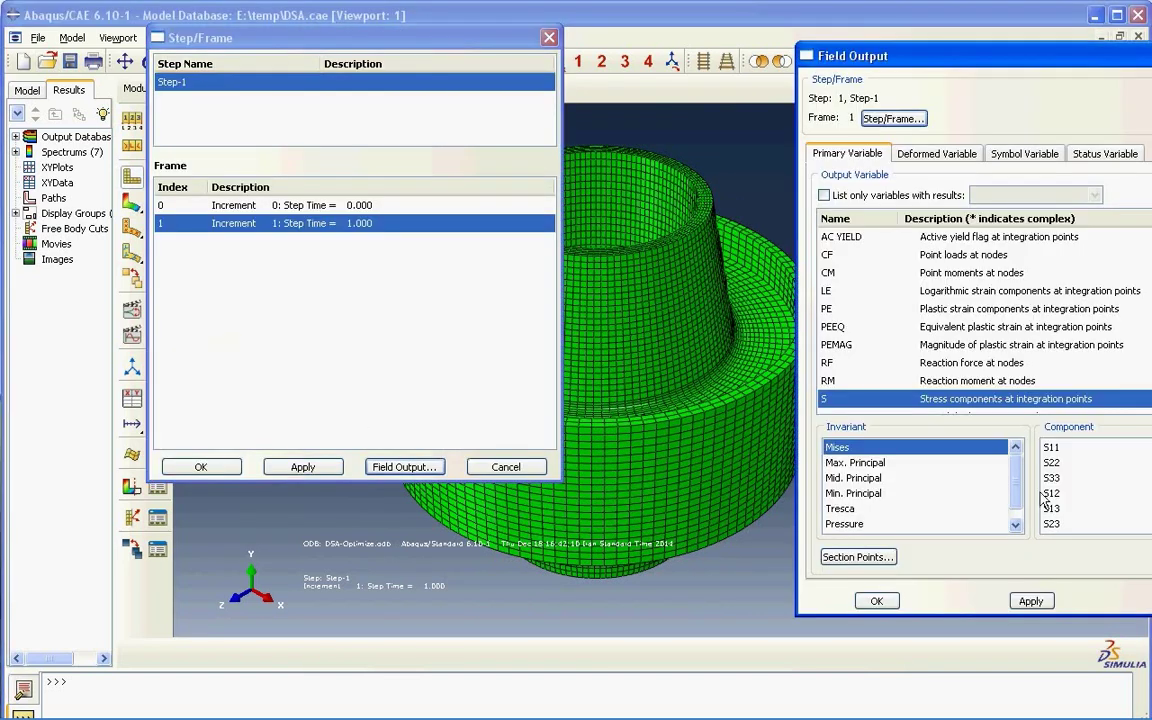
left_click(1055, 463)
left_click(1031, 601)
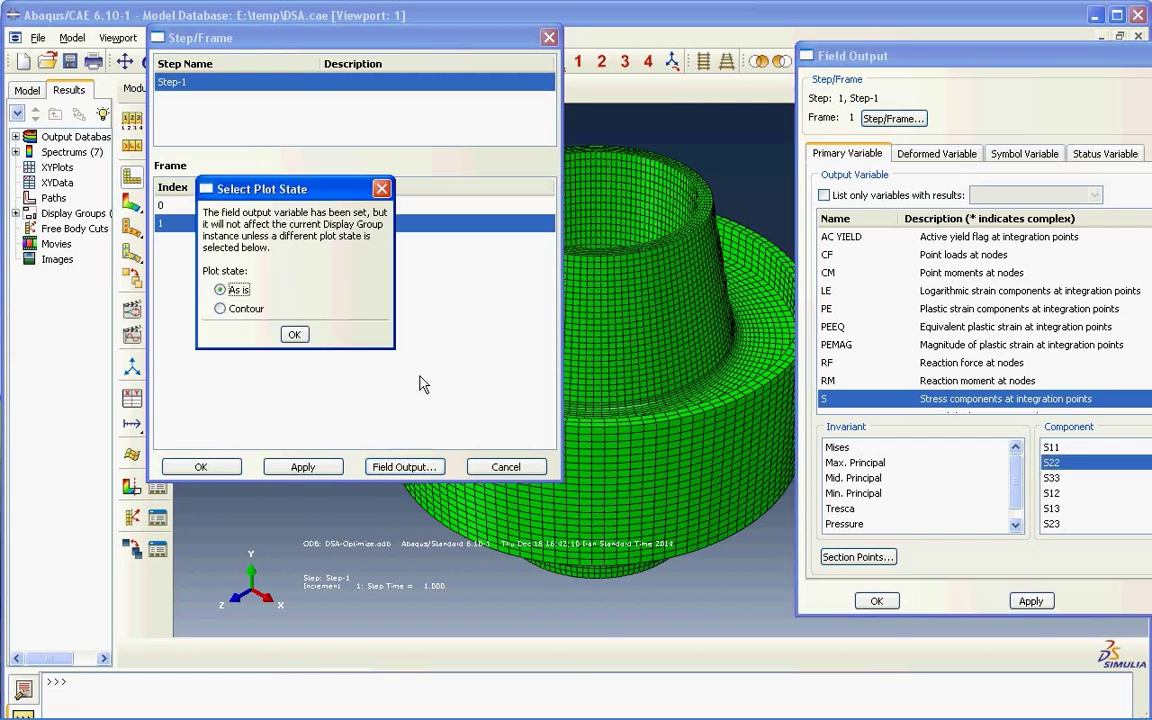
left_click(220, 308)
left_click(293, 335)
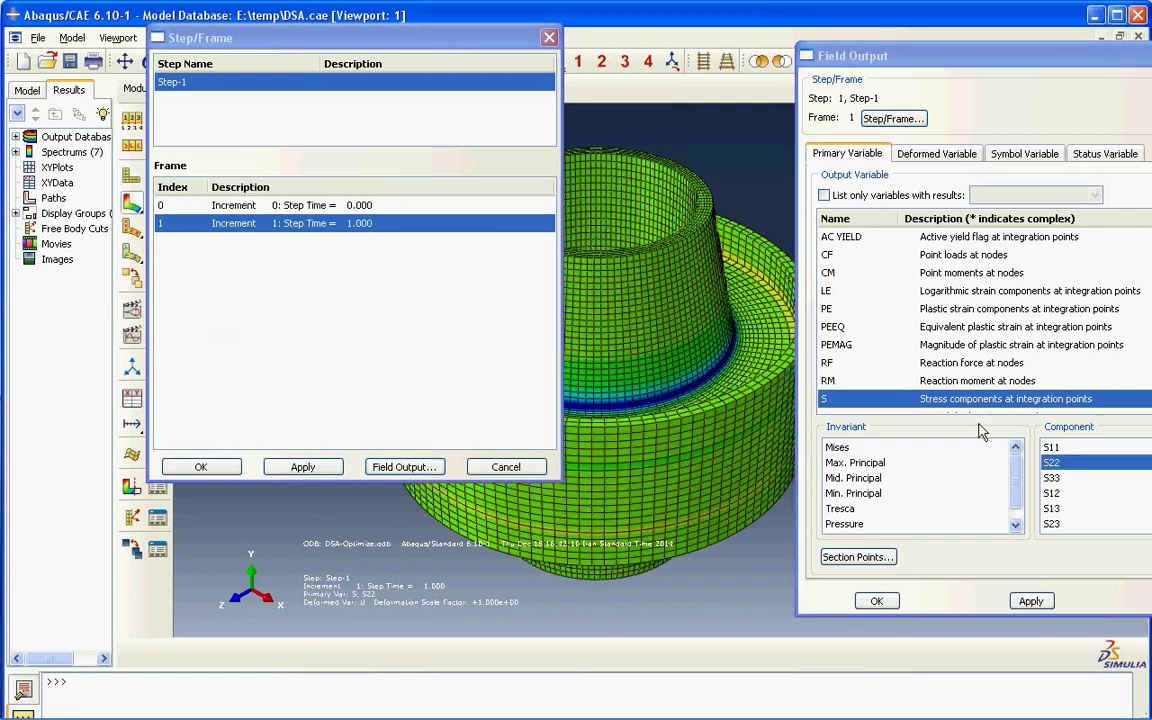
scroll(981, 432, "down", 1)
left_click(876, 601)
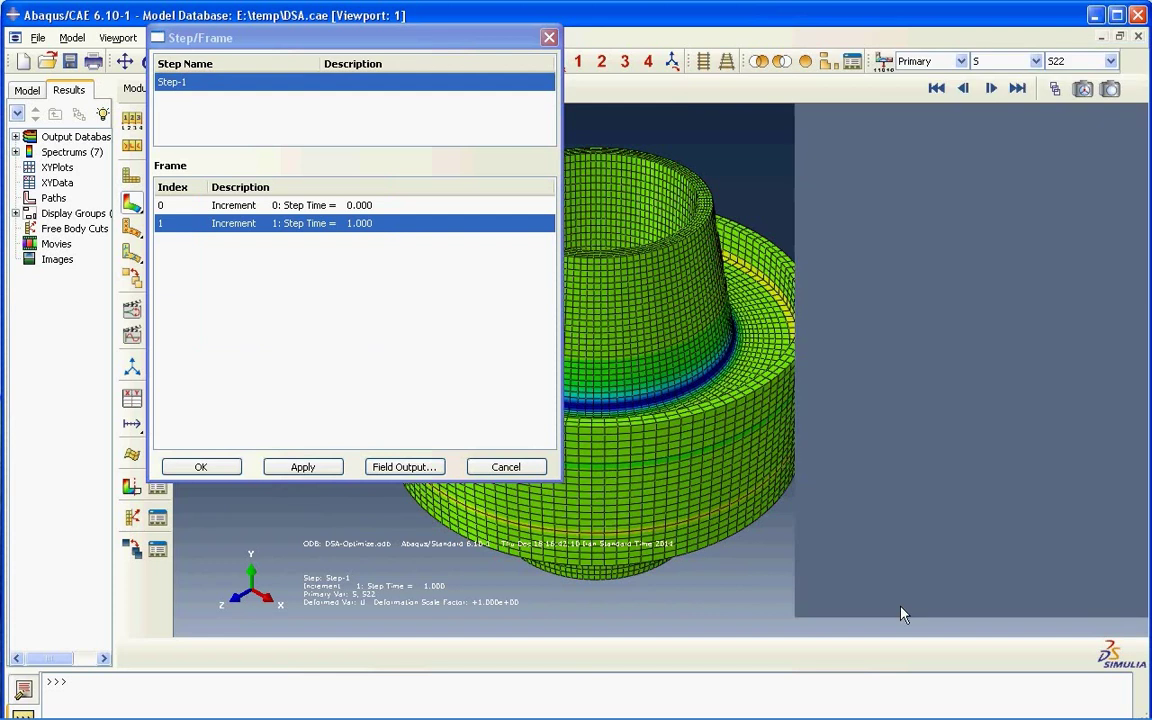
left_click(506, 466)
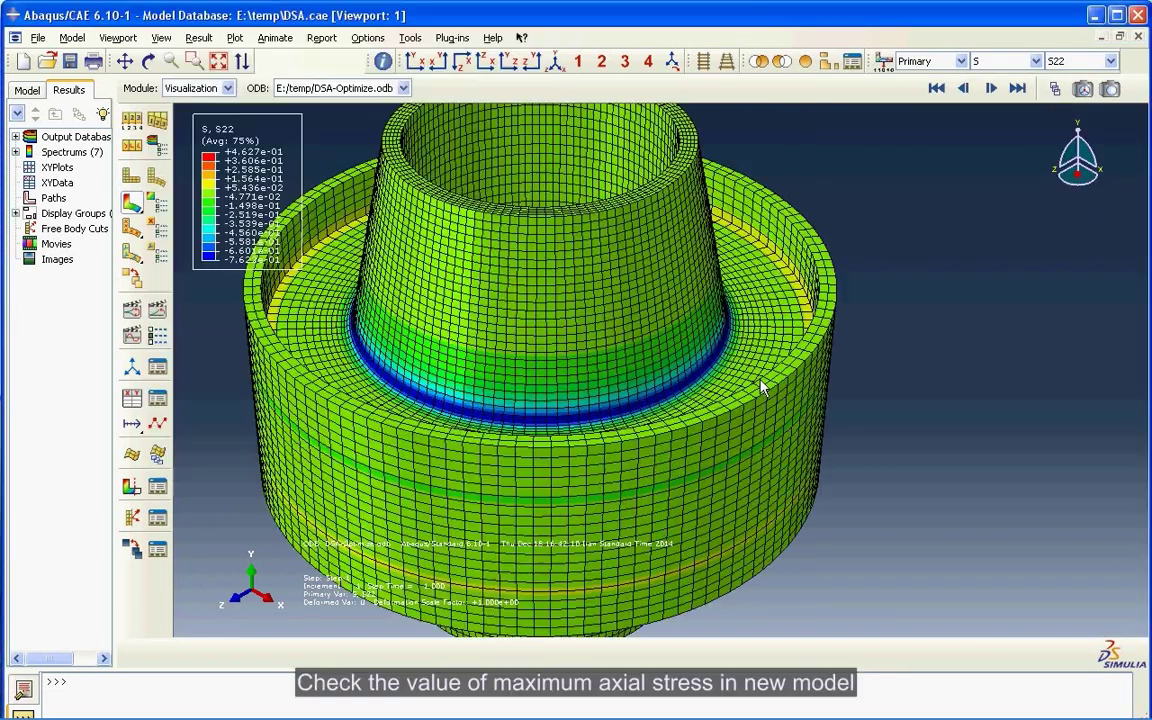
- Probe S22 at element 50283 in the highly compressed fillet band, selecting it from the viewport at the integration point
scroll(805, 379, "down", 4)
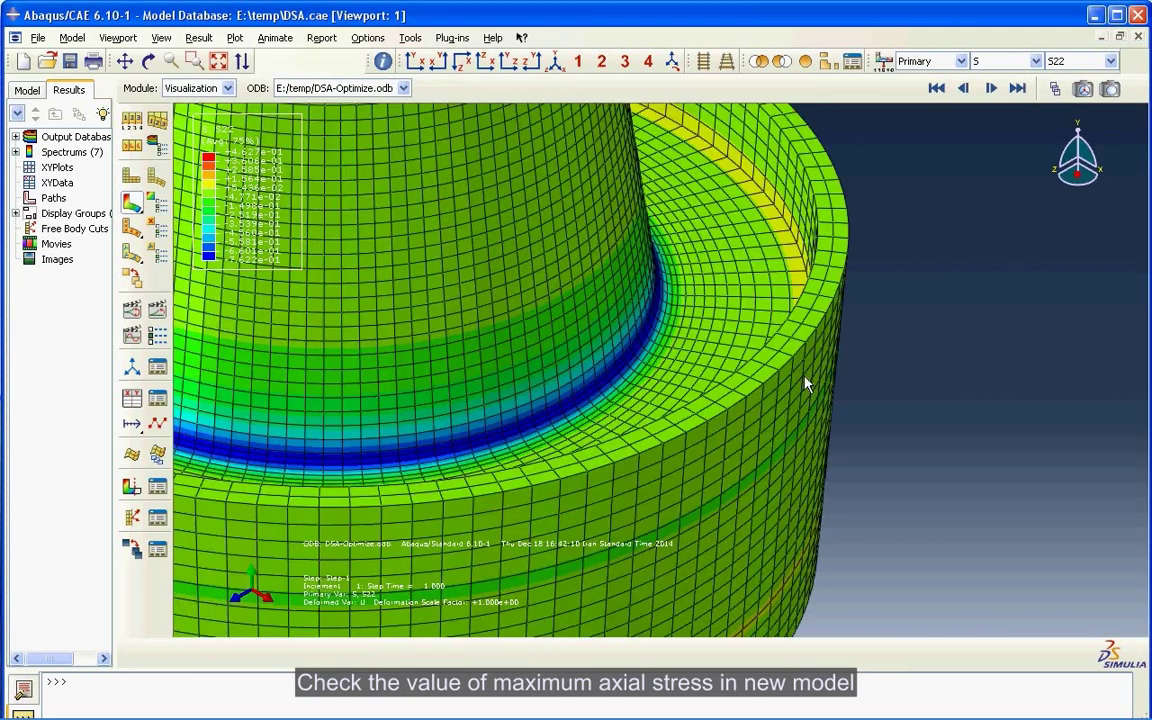
scroll(490, 500, "down", 3)
left_click(383, 61)
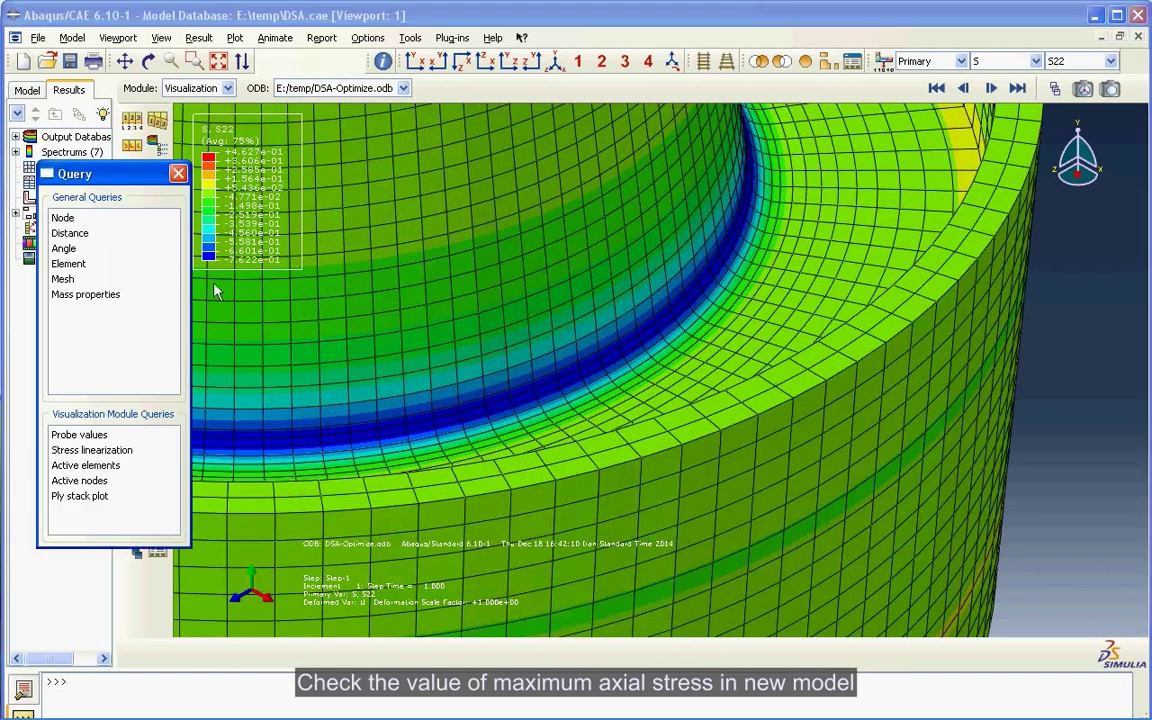
left_click(80, 434)
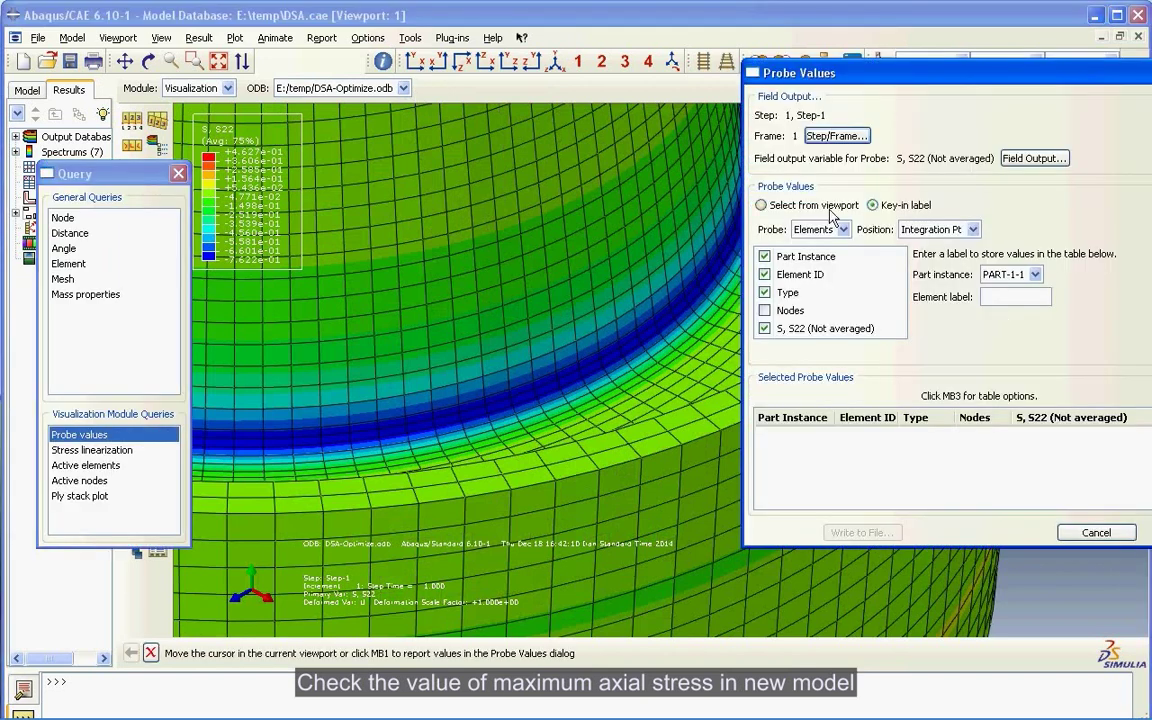
left_click(830, 209)
scroll(424, 466, "up", 3)
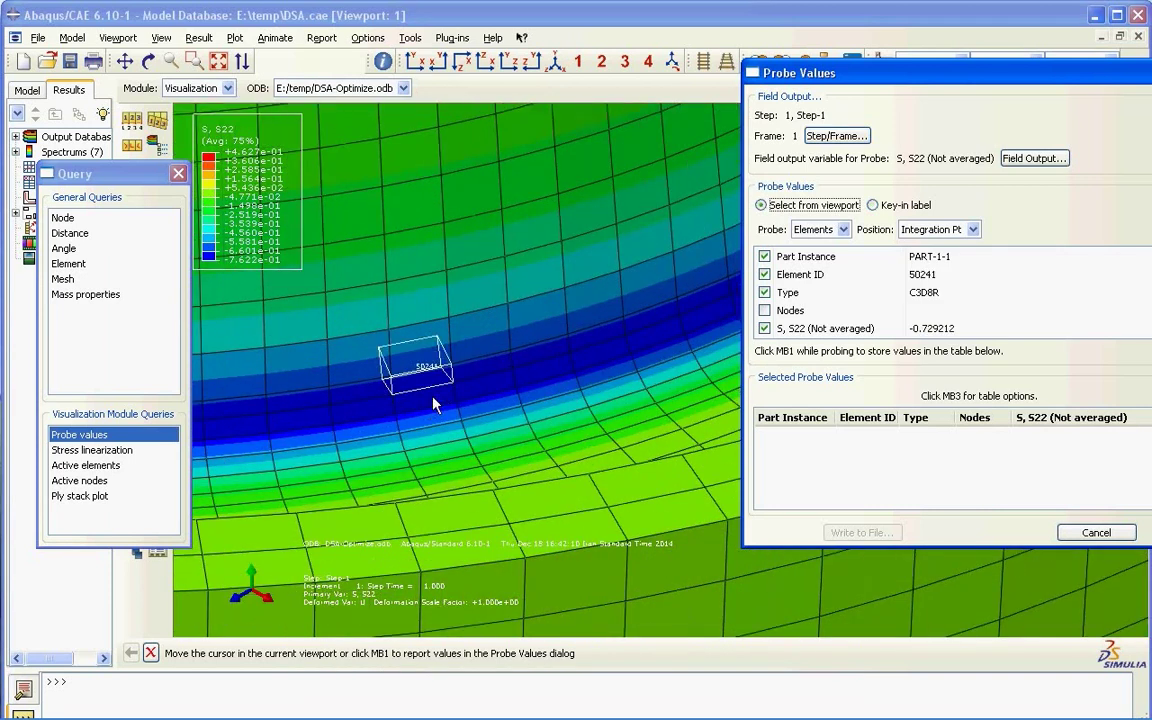
left_click(434, 412)
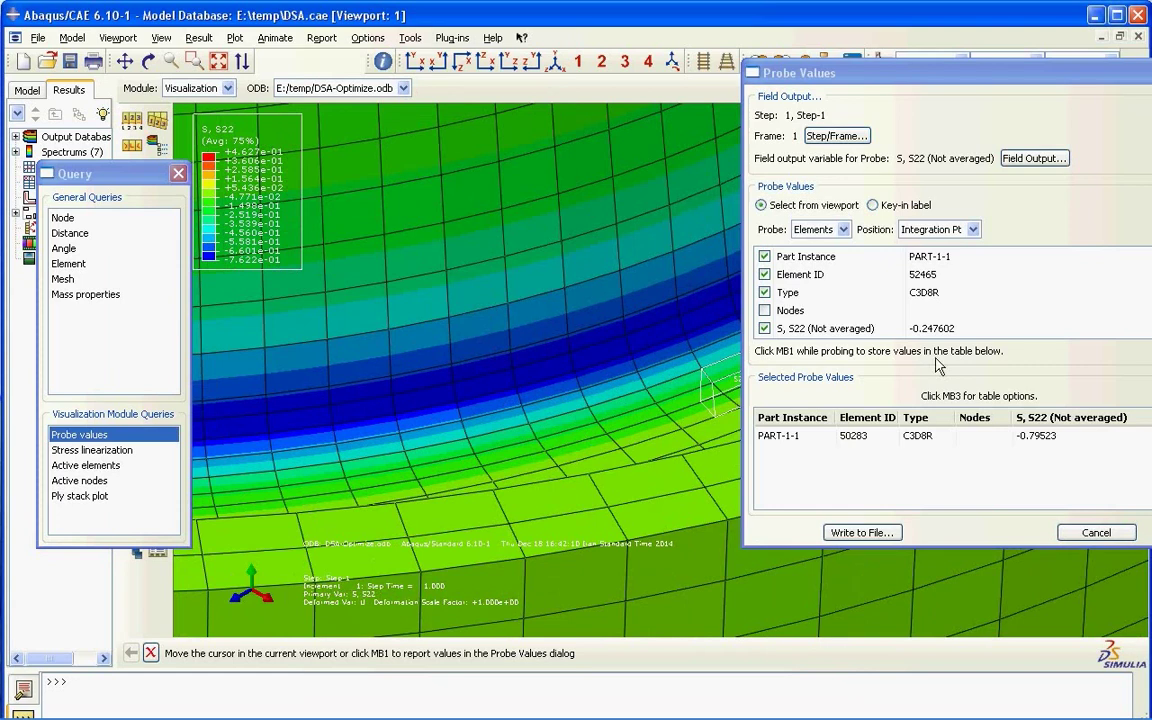